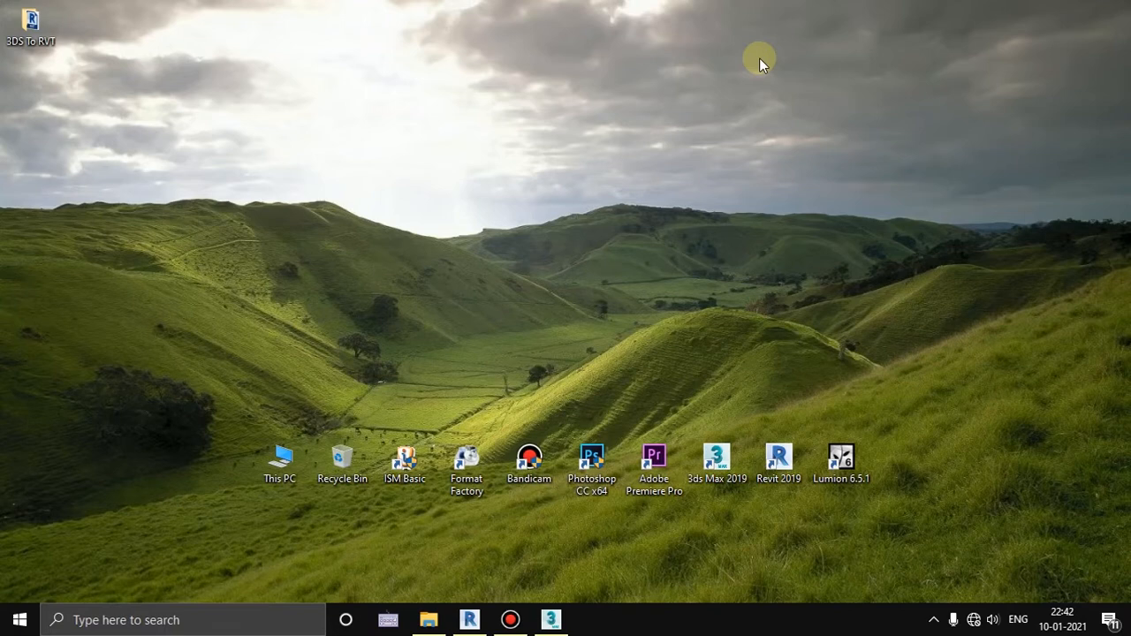
right_click(759, 57)
click(775, 101)
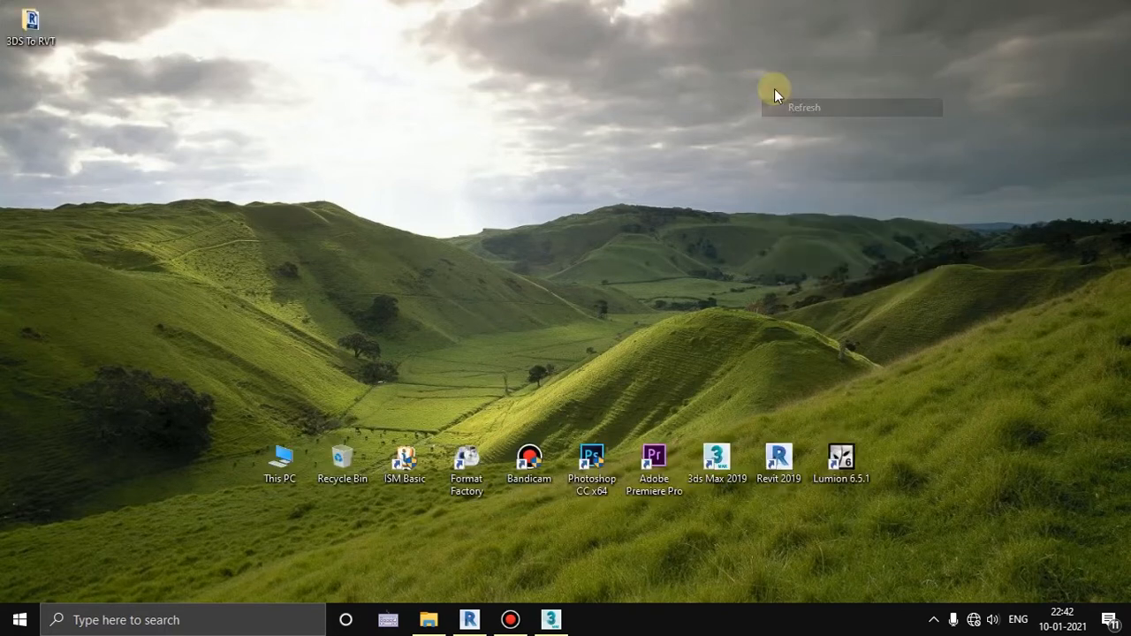
- Switch to Revit and examine the house model from several angles in the 3D view
click(469, 620)
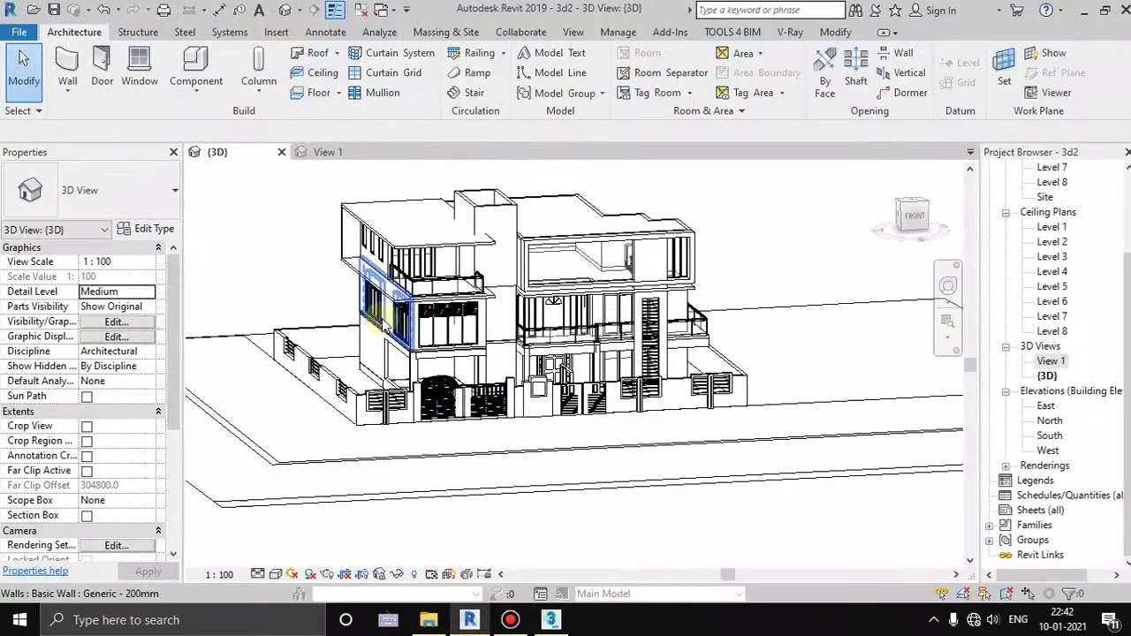
shift+middle_drag(440, 395, 583, 428)
shift+middle_drag(616, 468, 578, 442)
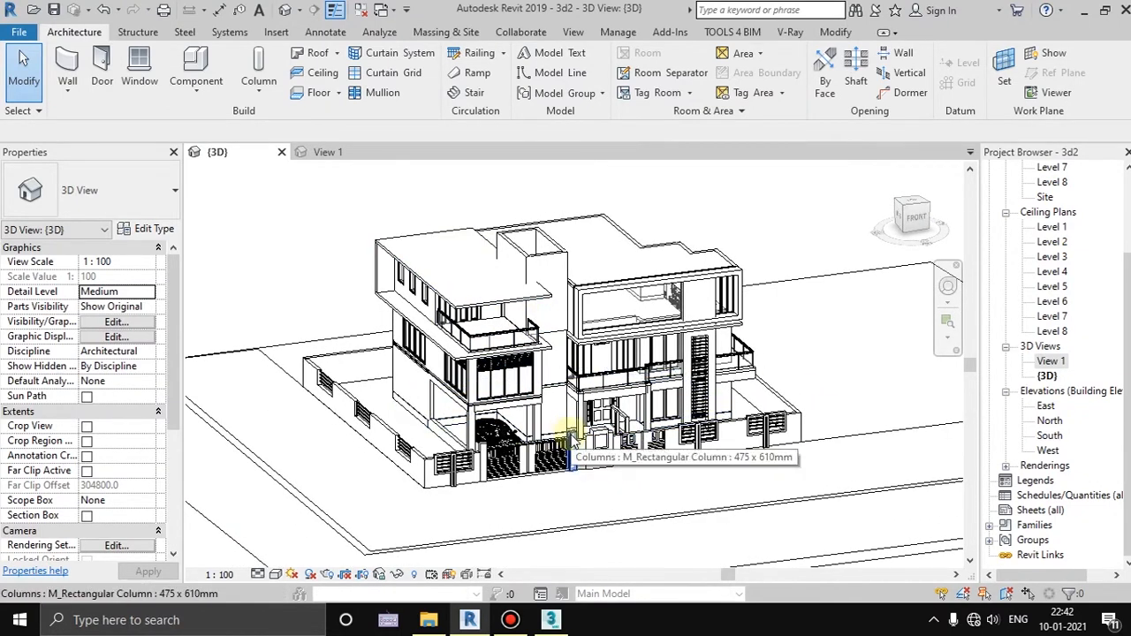
shift+middle_drag(667, 468, 650, 446)
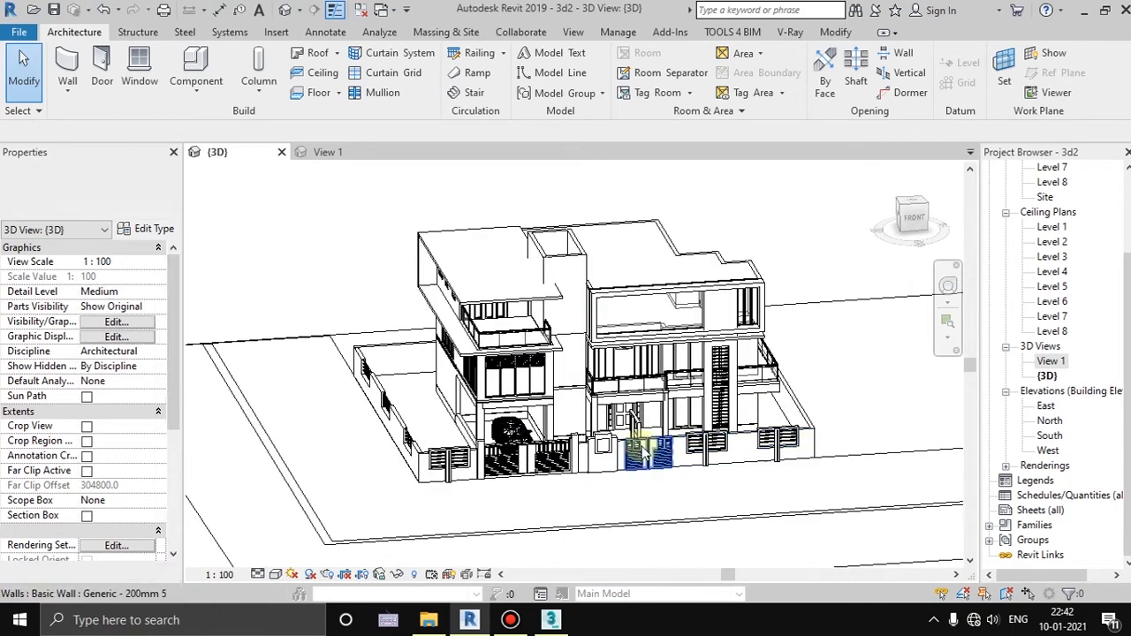
shift+middle_drag(579, 446, 469, 453)
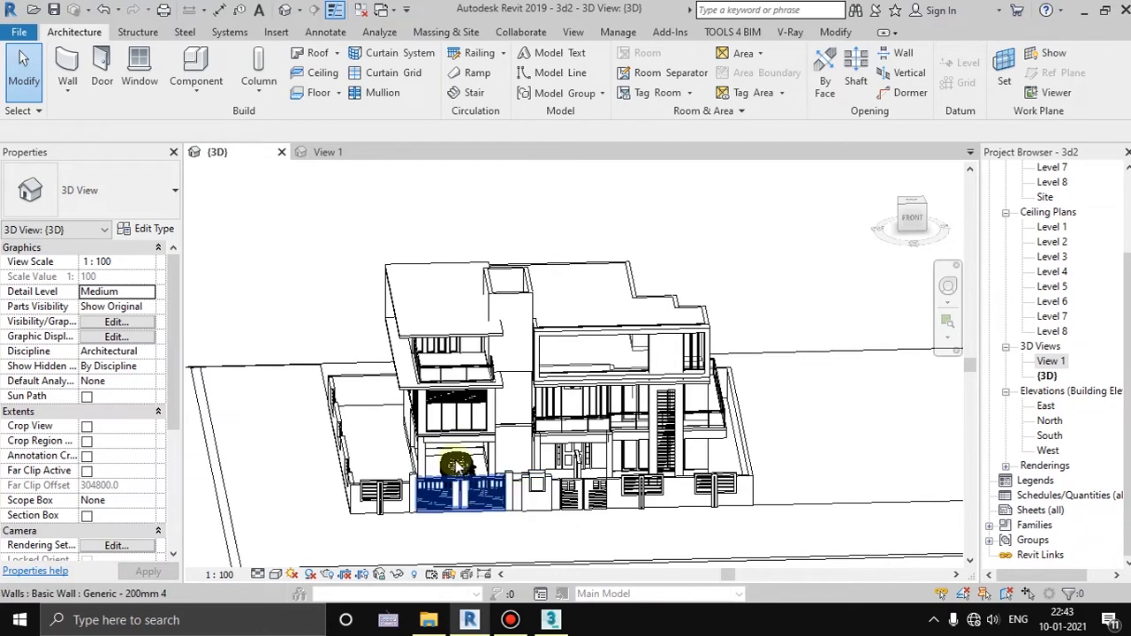
right_click(282, 222)
click(283, 219)
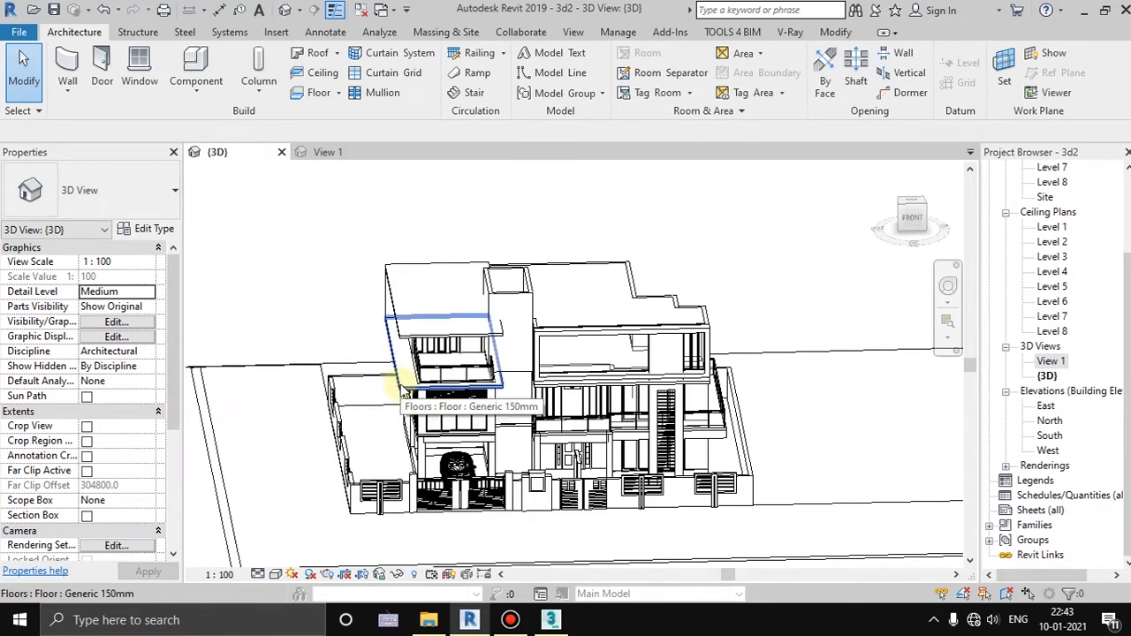
middle_drag(501, 496, 354, 565)
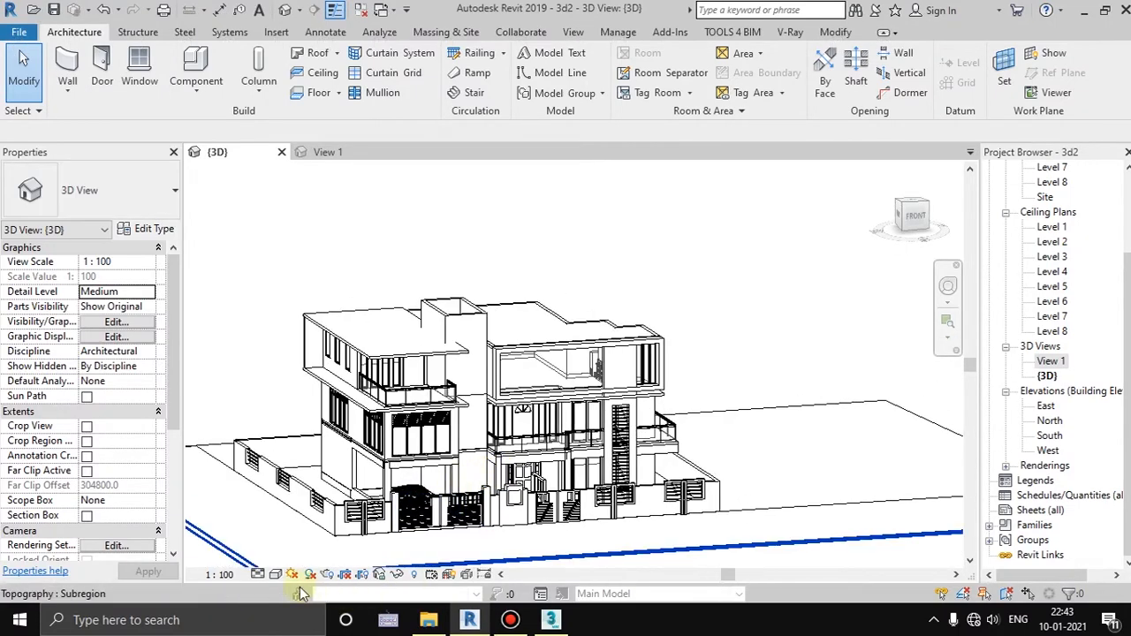
- Show the 3D view in the Realistic visual style and examine the house's facade, balconies and gates up close
click(275, 574)
click(305, 540)
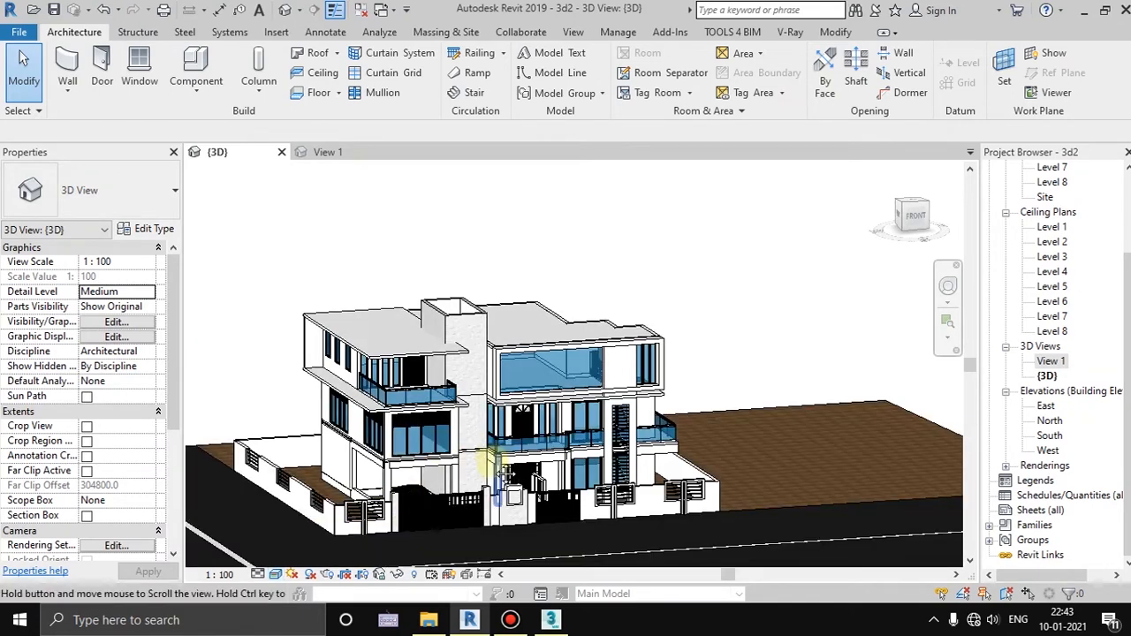
scroll(486, 455, up, 6)
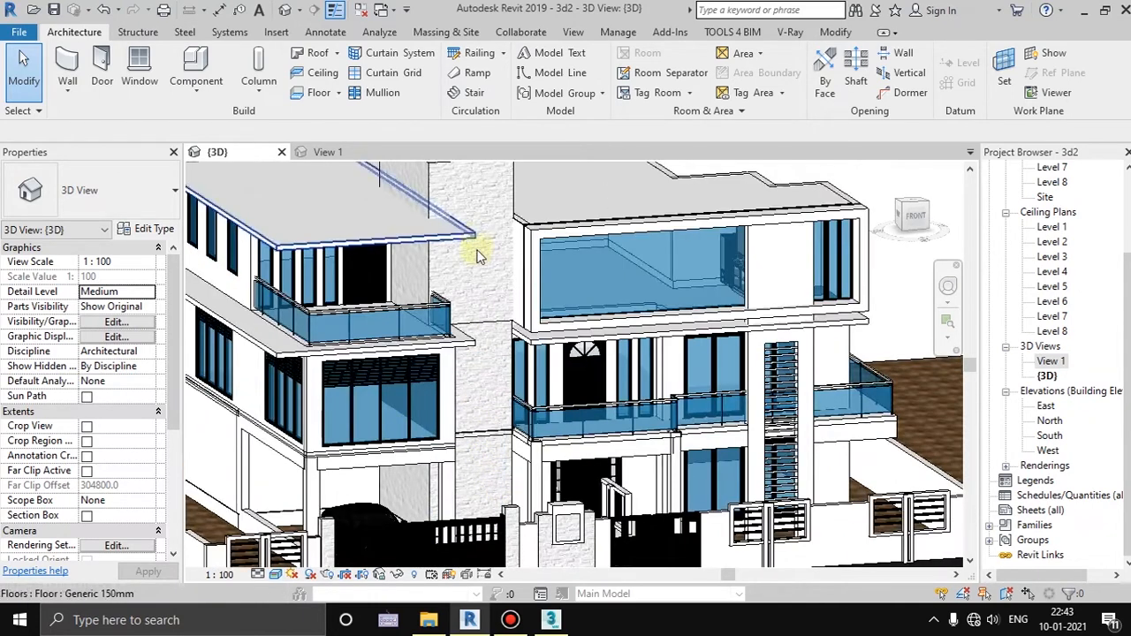
middle_drag(565, 528, 586, 502)
scroll(579, 503, up, 4)
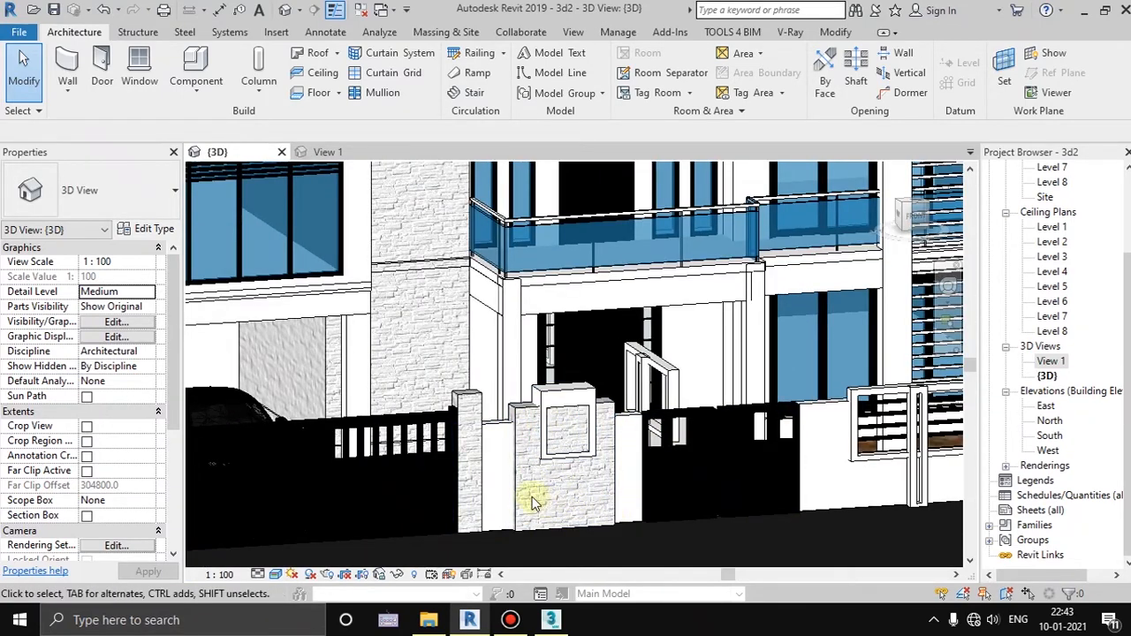
scroll(461, 418, down, 2)
middle_drag(478, 426, 565, 439)
middle_drag(416, 430, 484, 431)
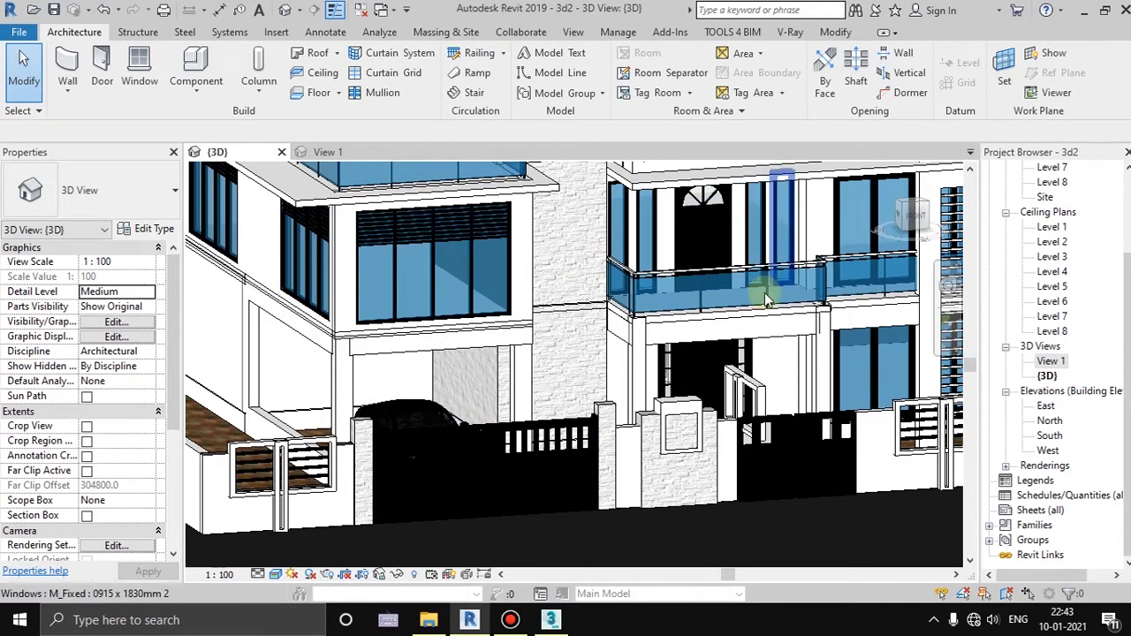
scroll(712, 327, down, 2)
middle_drag(644, 343, 568, 425)
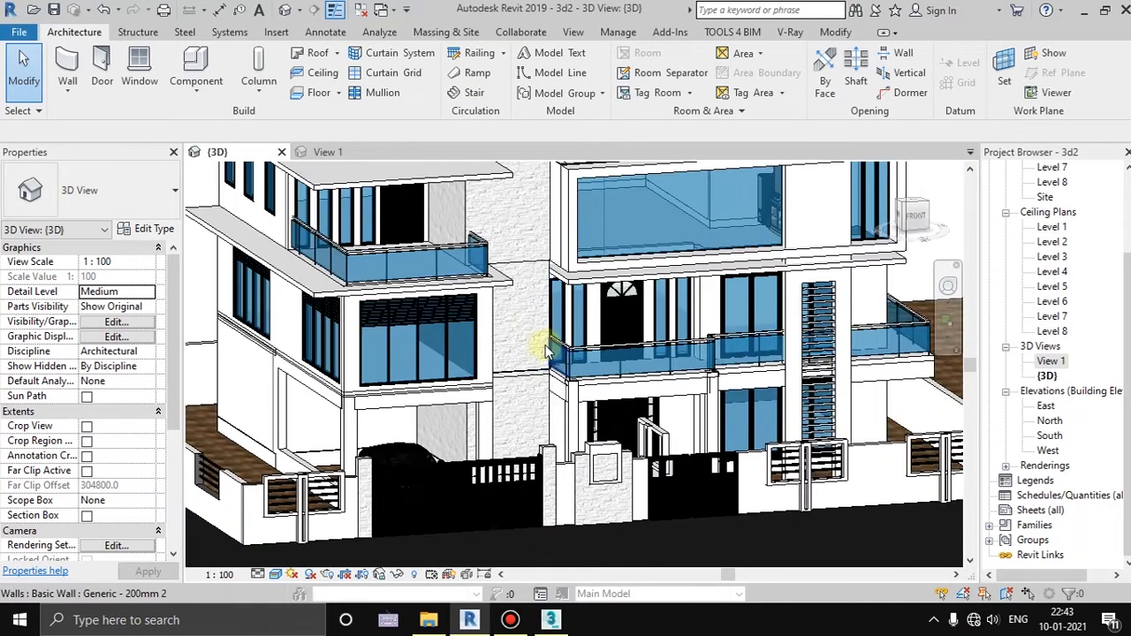
scroll(547, 380, down, 3)
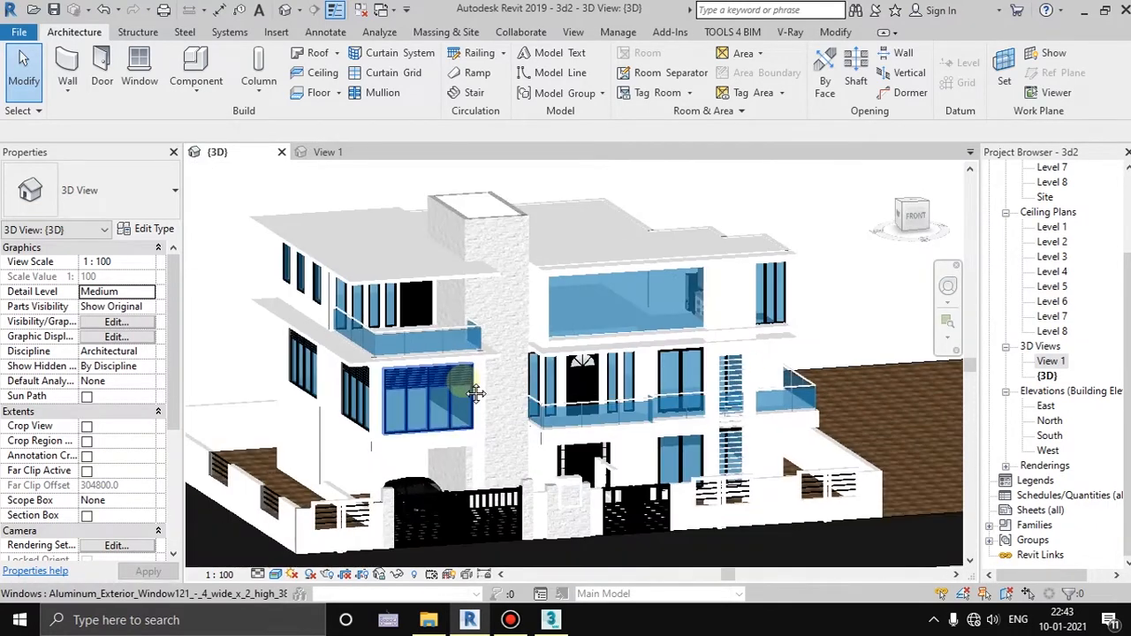
middle_drag(475, 393, 459, 371)
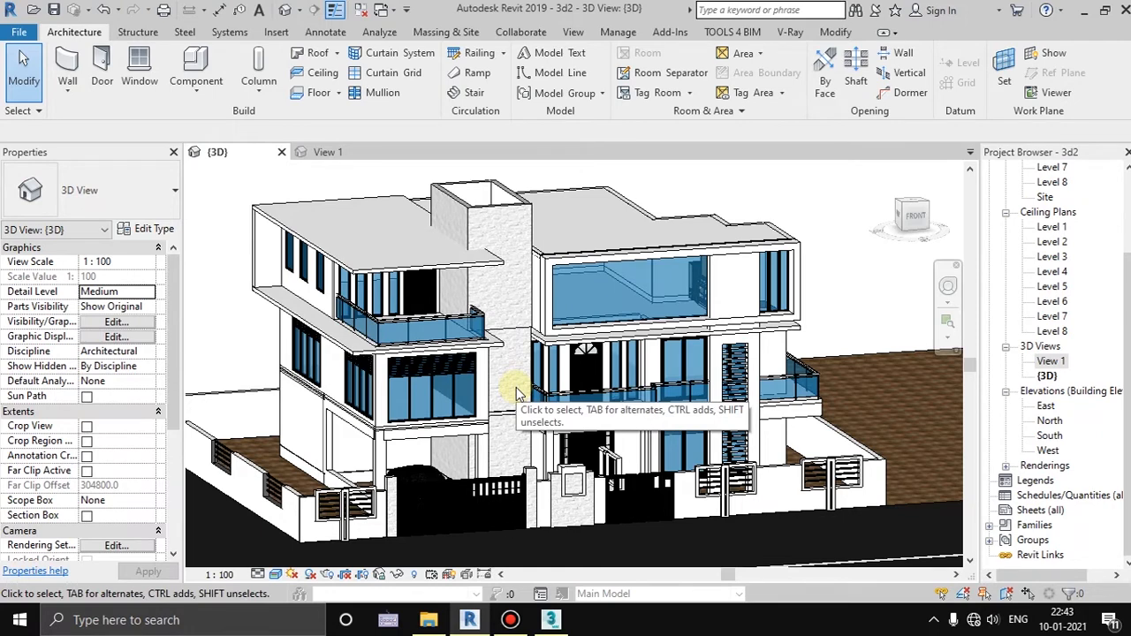
middle_drag(549, 492, 598, 453)
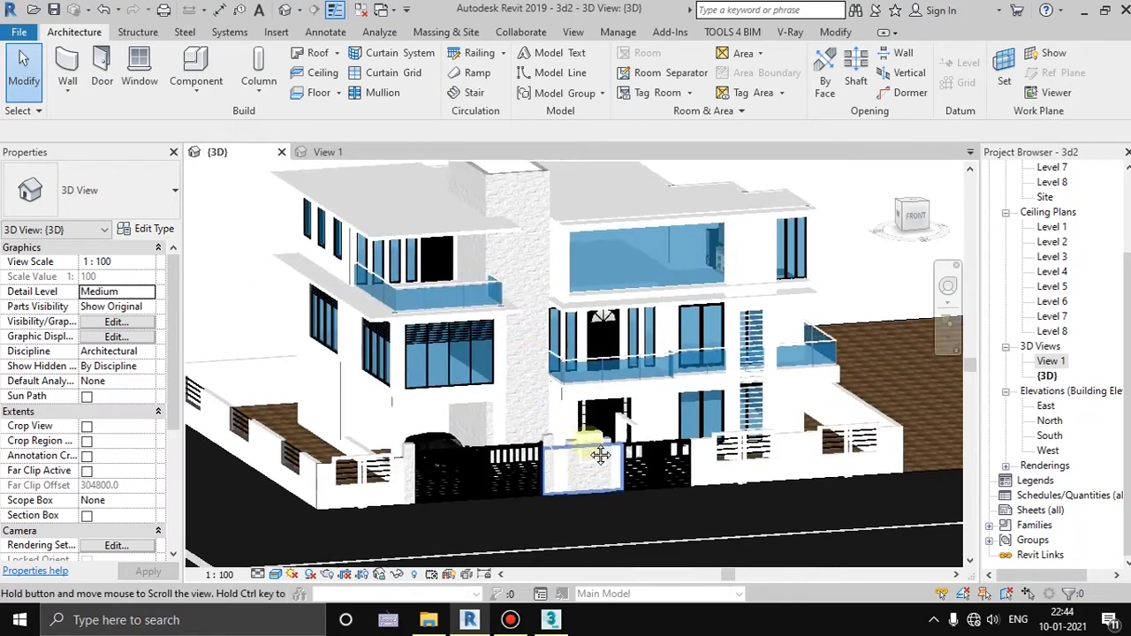
scroll(558, 402, down, 2)
- Set the 3D view's visual style to Hidden Line
click(262, 574)
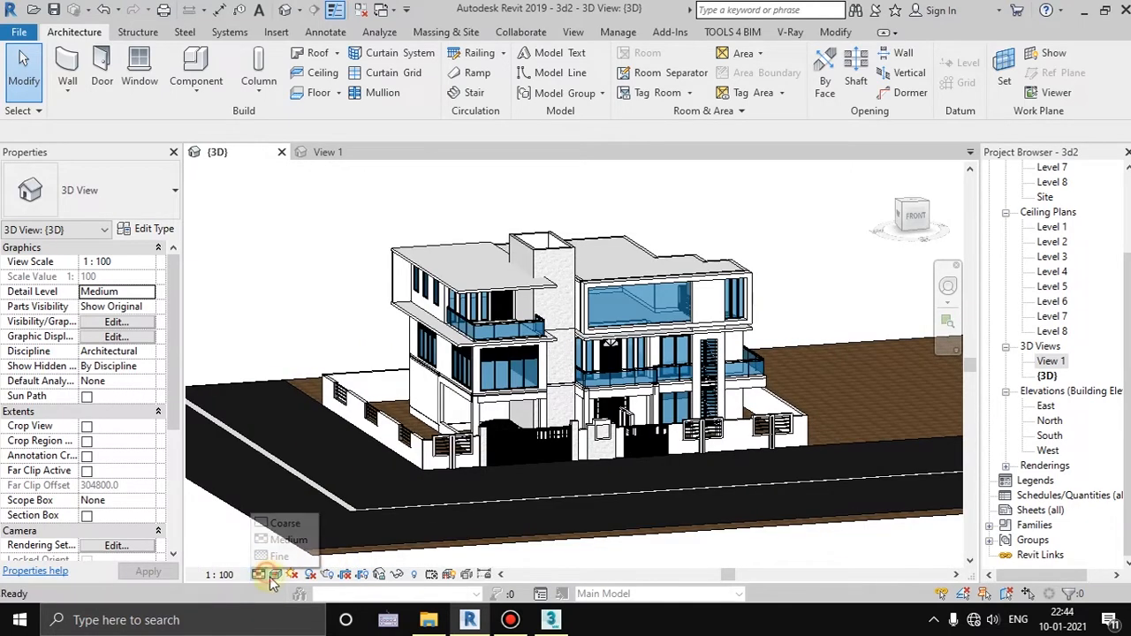
click(277, 574)
click(309, 489)
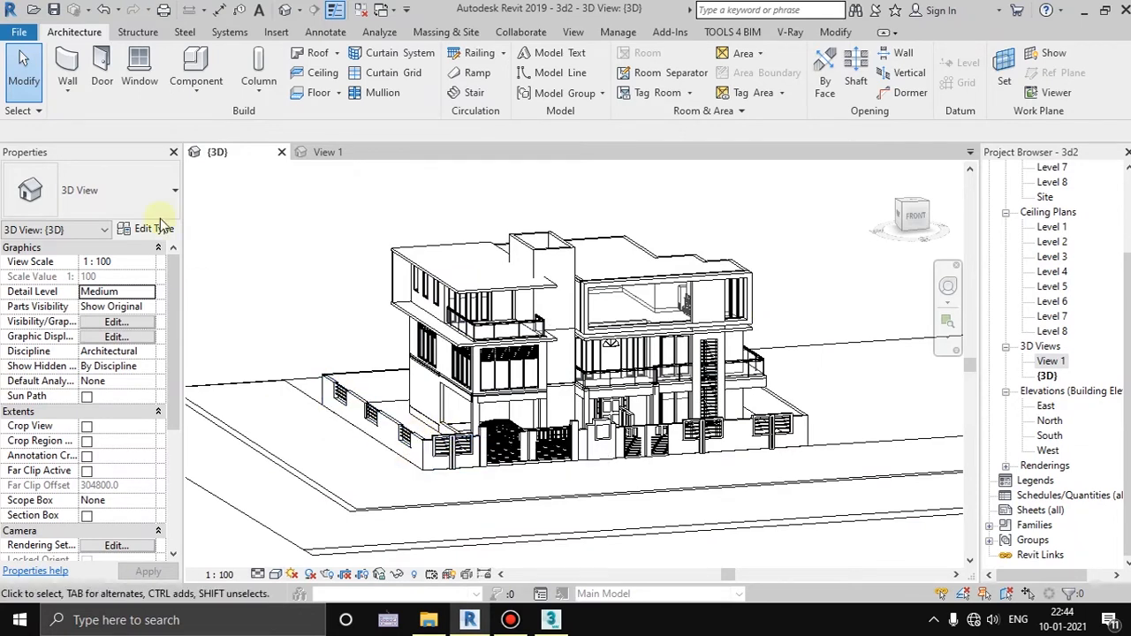
- Collapse the Ceiling Plans and Floor Plans groups in the project's list of views
click(19, 32)
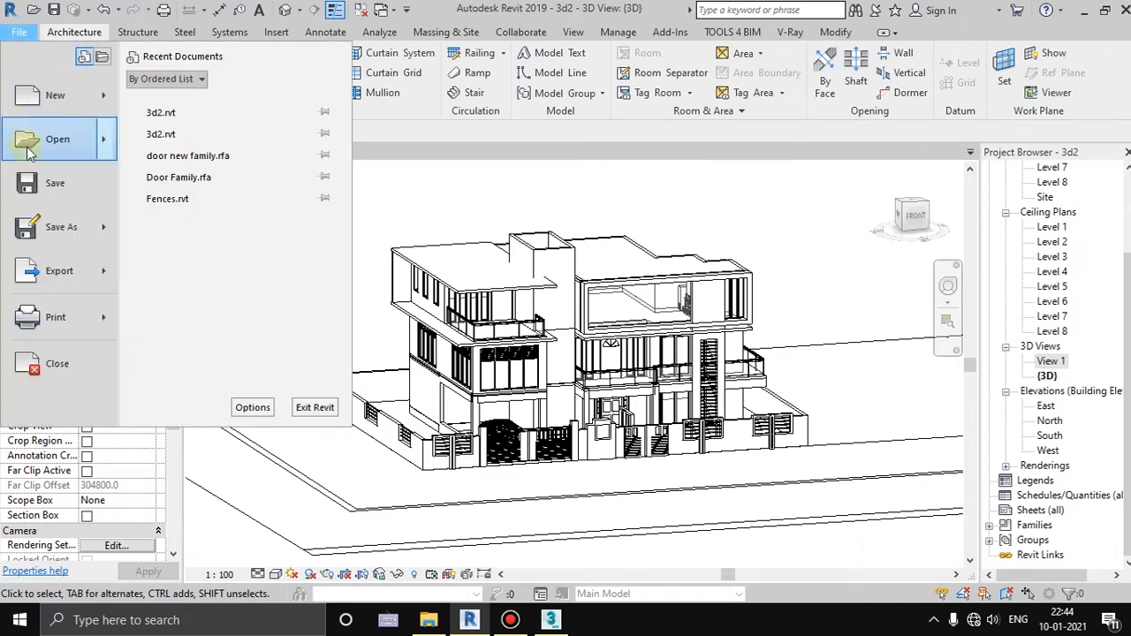
click(484, 202)
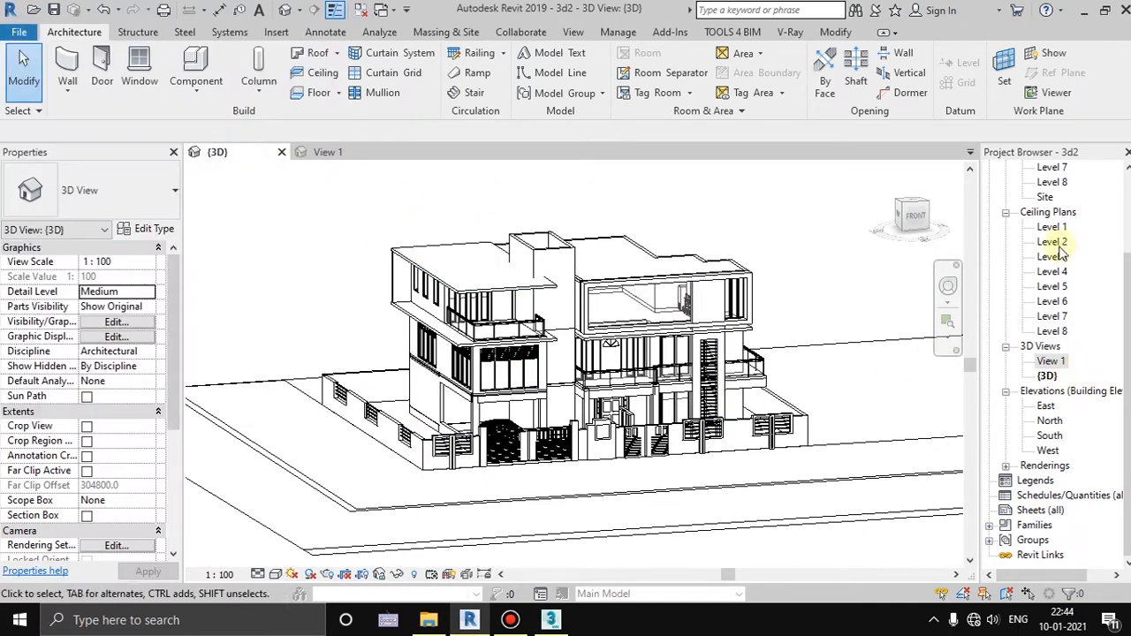
click(1005, 213)
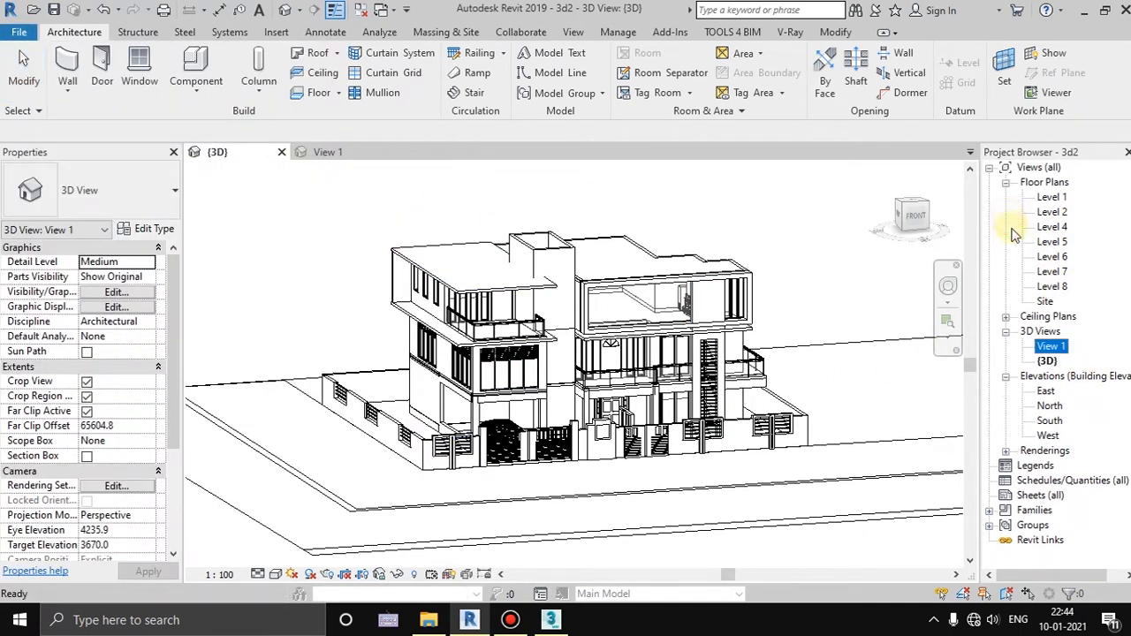
click(1005, 182)
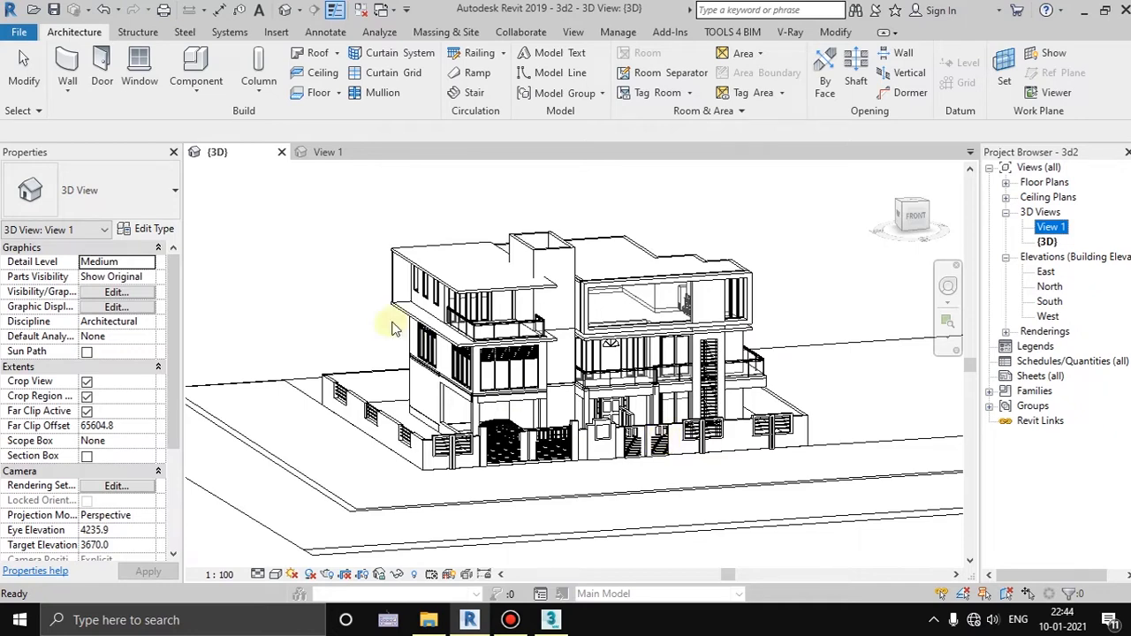
click(442, 341)
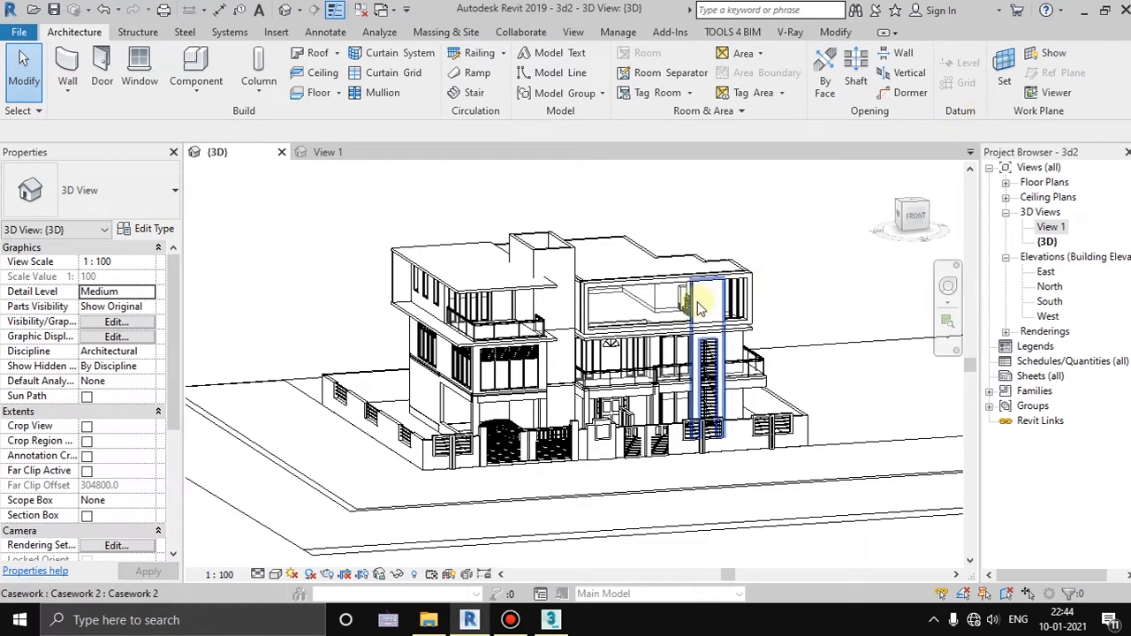
middle_drag(696, 303, 691, 291)
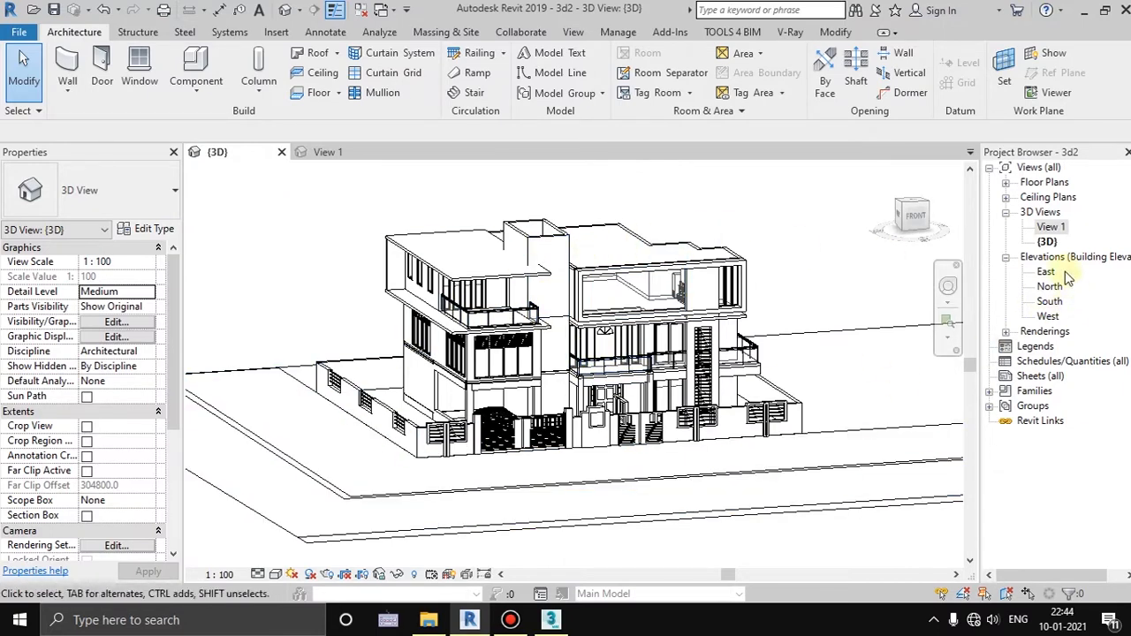
- Compare the perspective camera view View 1 with the {3D} view, finishing in {3D}
double_click(1054, 233)
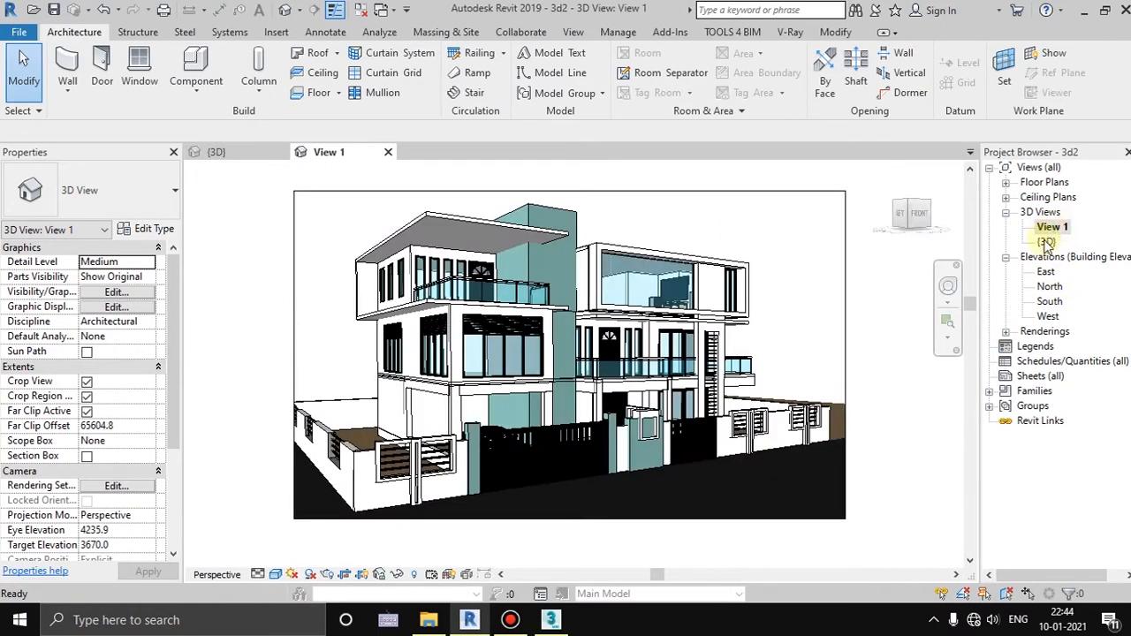
double_click(1047, 242)
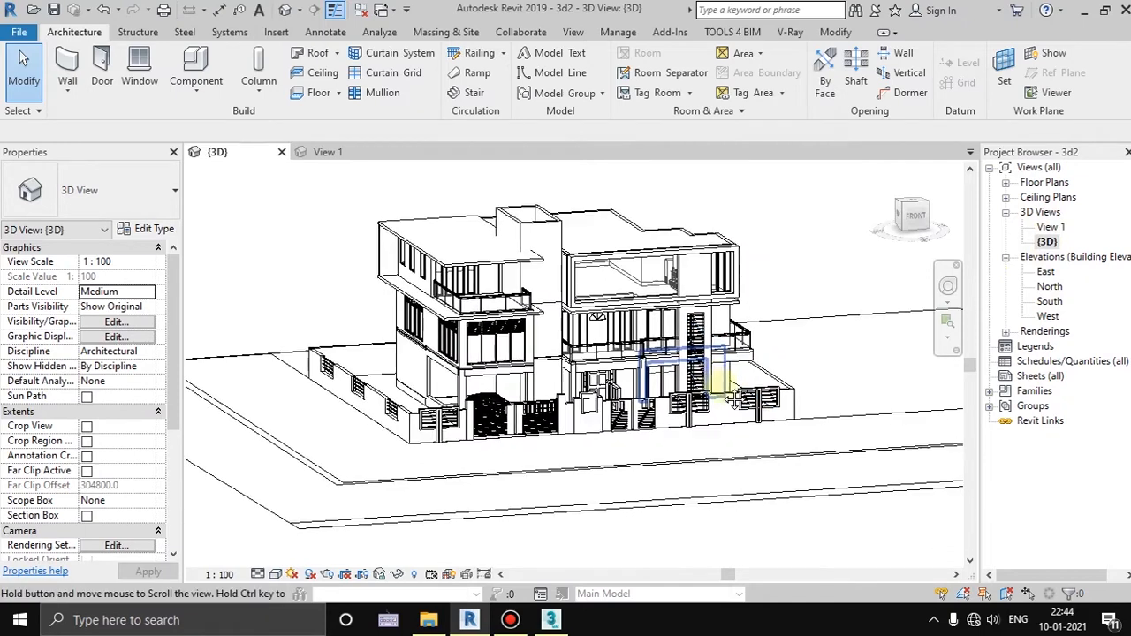
double_click(1051, 228)
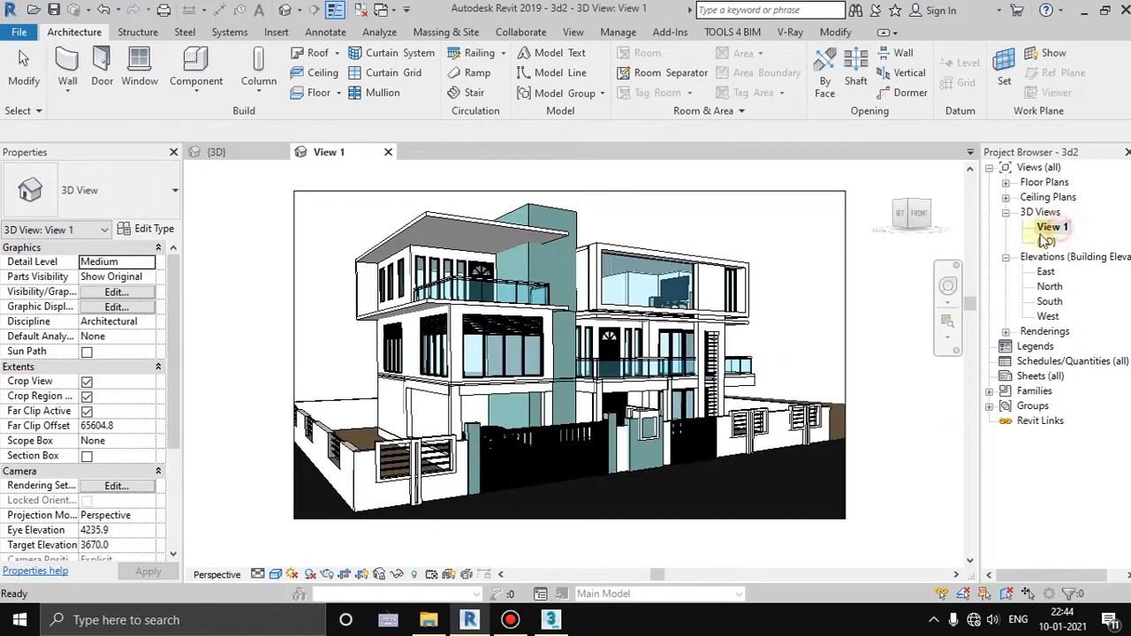
double_click(1046, 242)
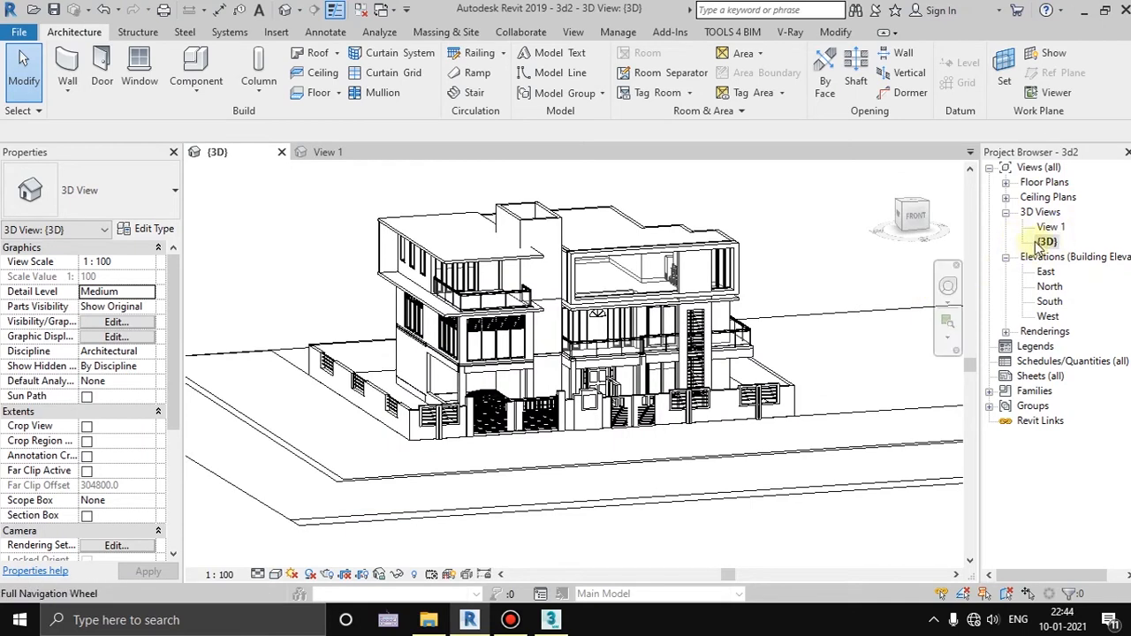
scroll(620, 394, down, 1)
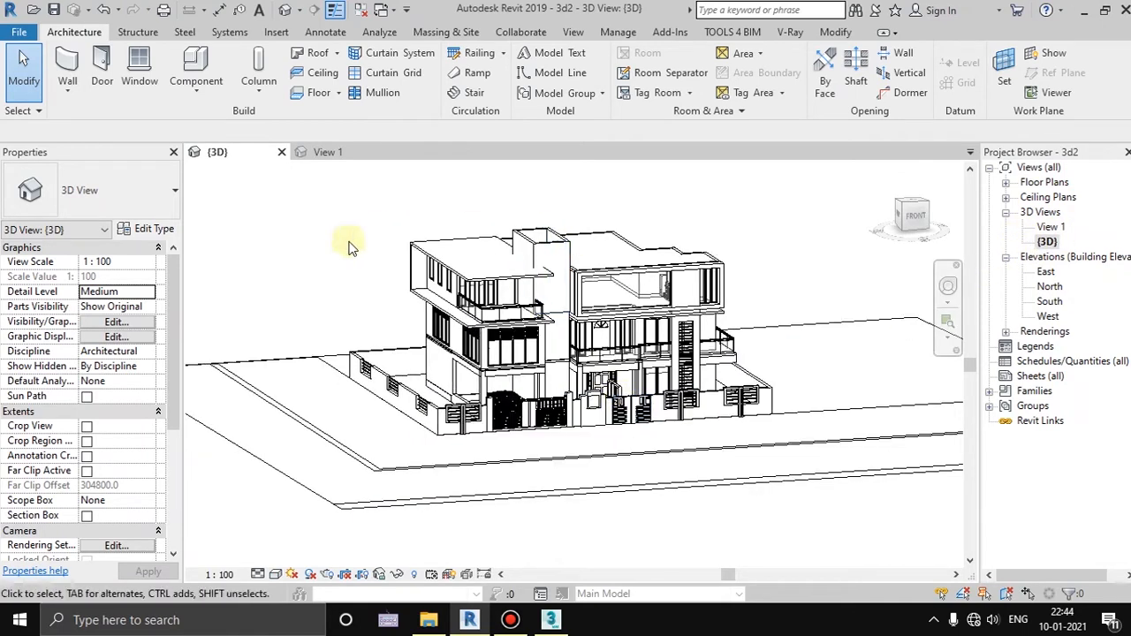
- Save a copy of the project in the 3DS To RVT folder as 3ds import, with the Project Files (*.rvt) type
click(18, 34)
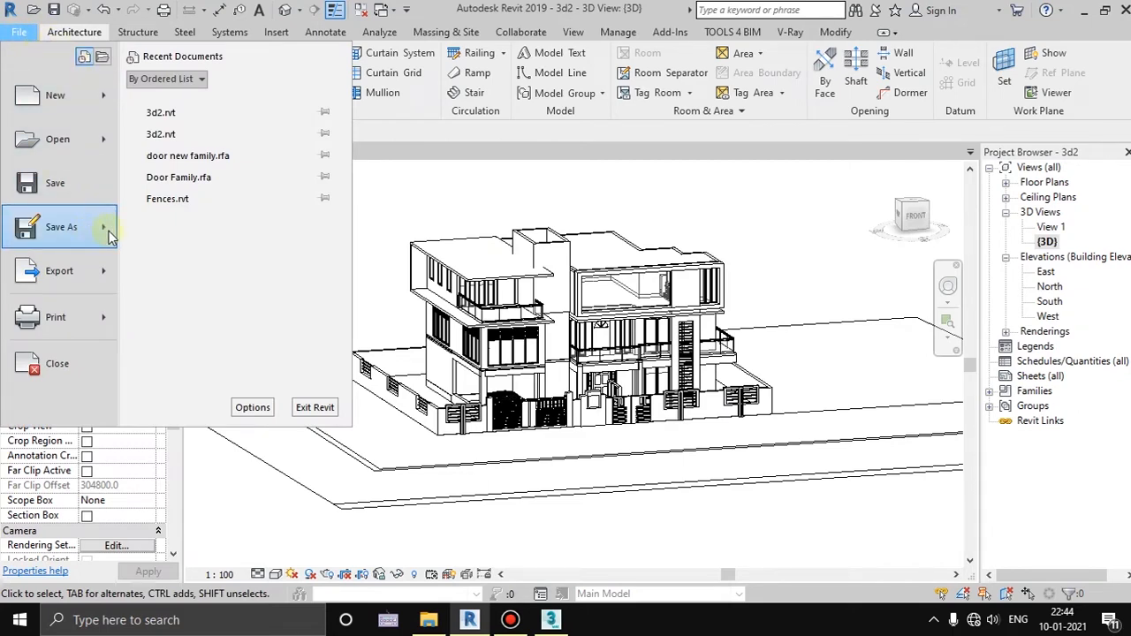
mouse_move(109, 234)
click(219, 133)
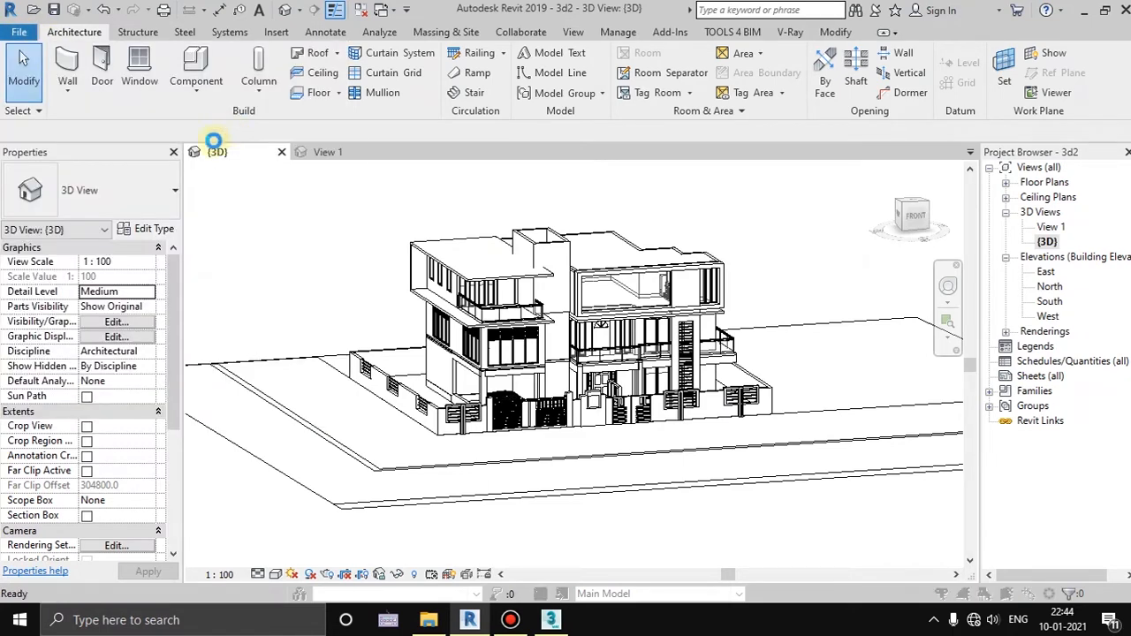
click(386, 182)
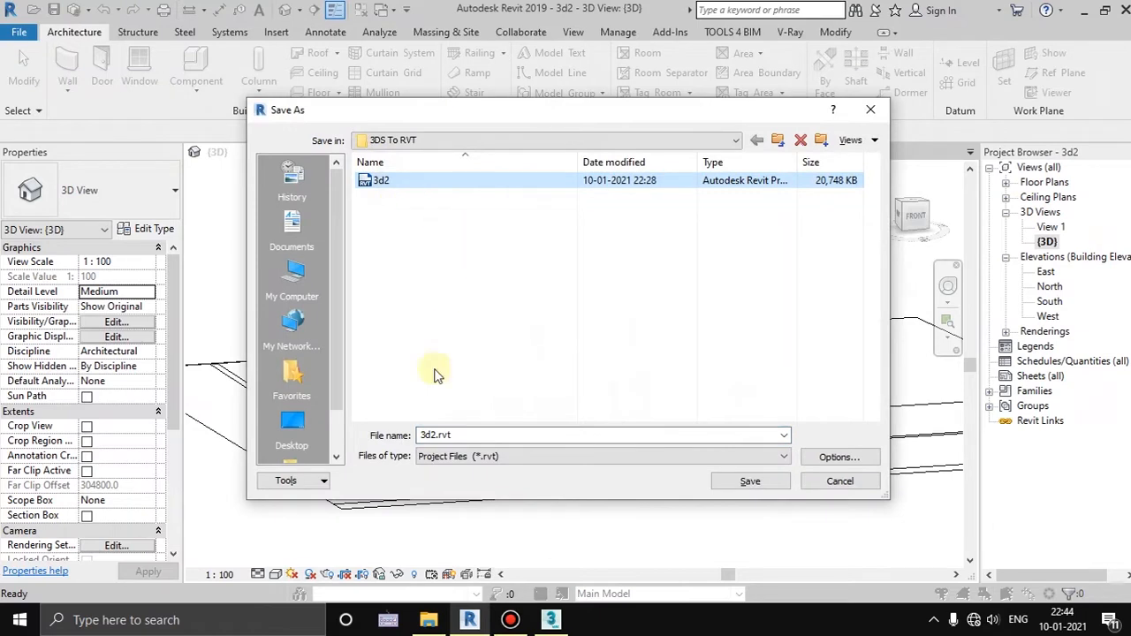
double_click(442, 434)
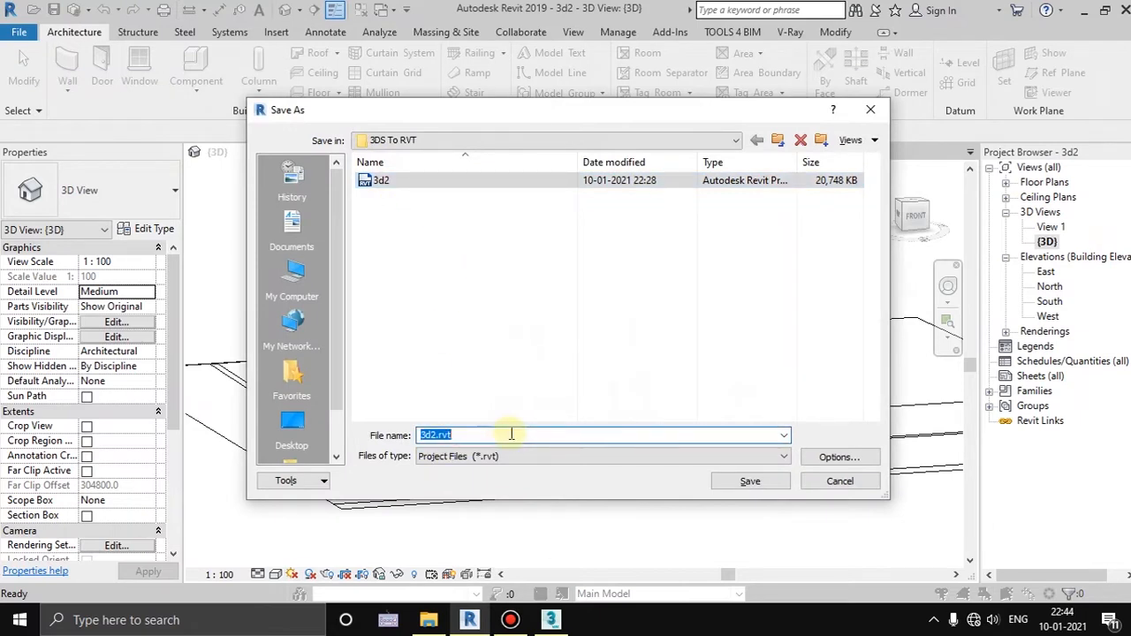
text(3ds impo)
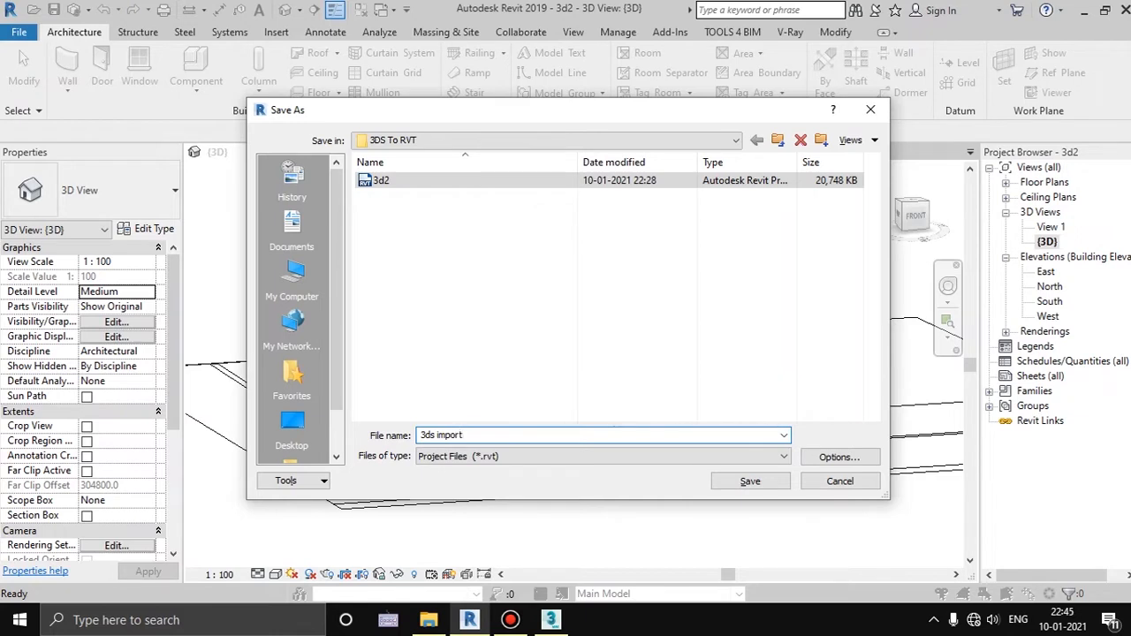
text(rt)
click(770, 456)
click(762, 469)
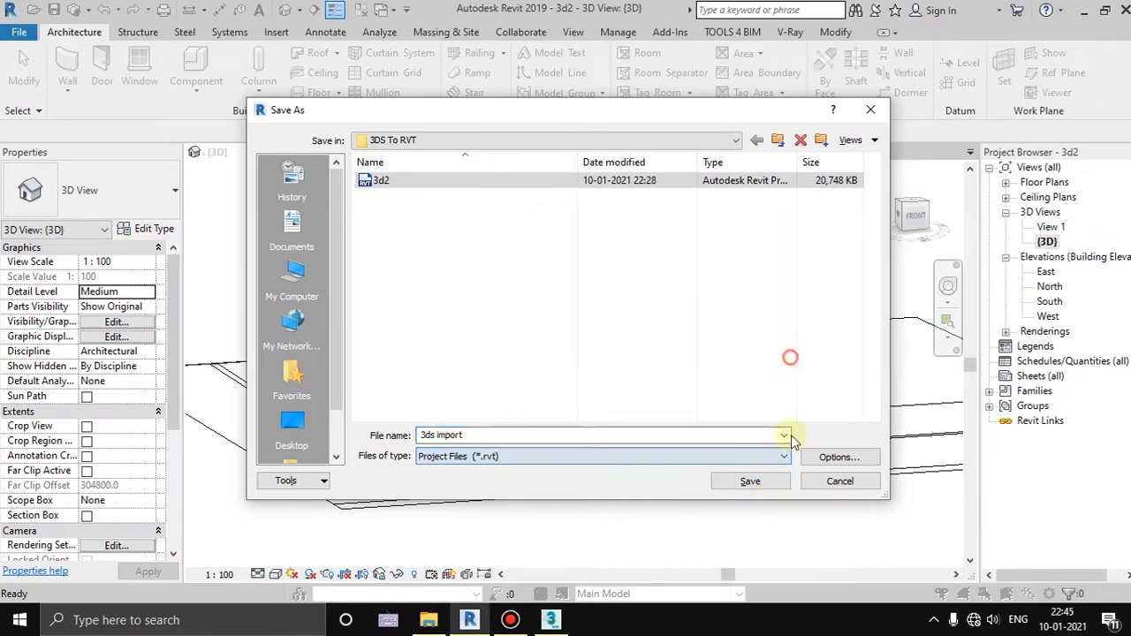
click(750, 481)
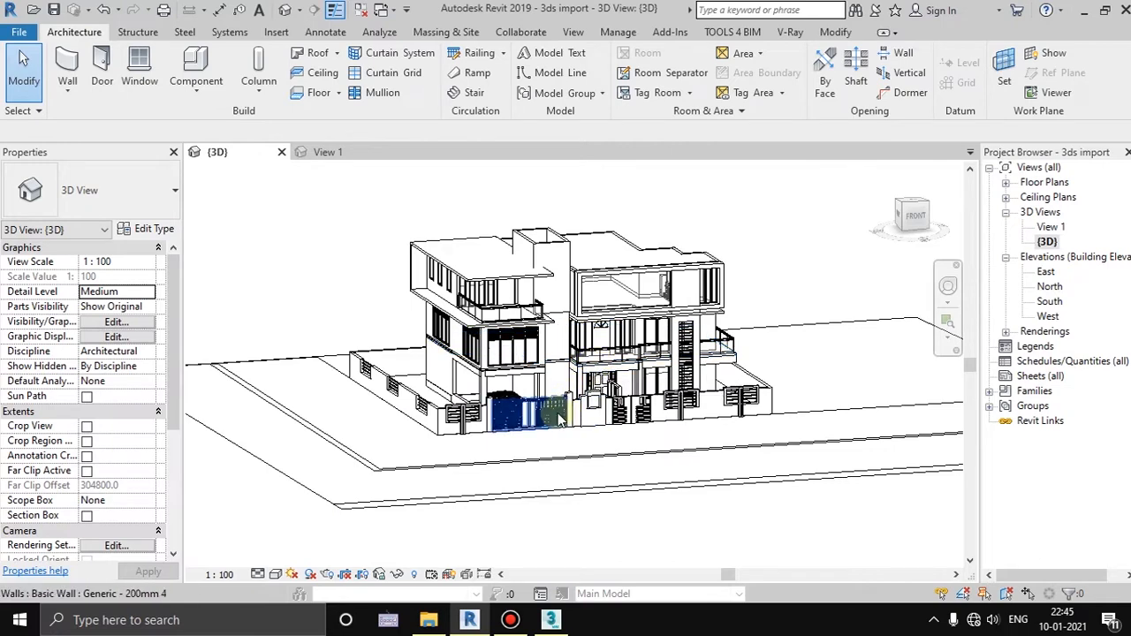
middle_drag(560, 417, 551, 408)
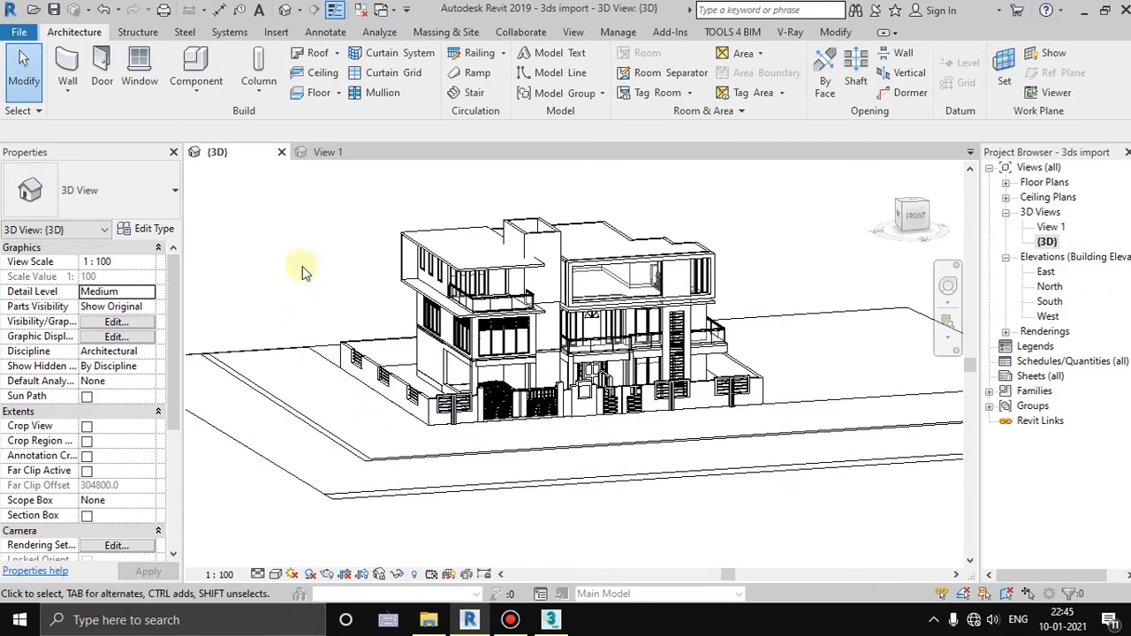
right_click(249, 209)
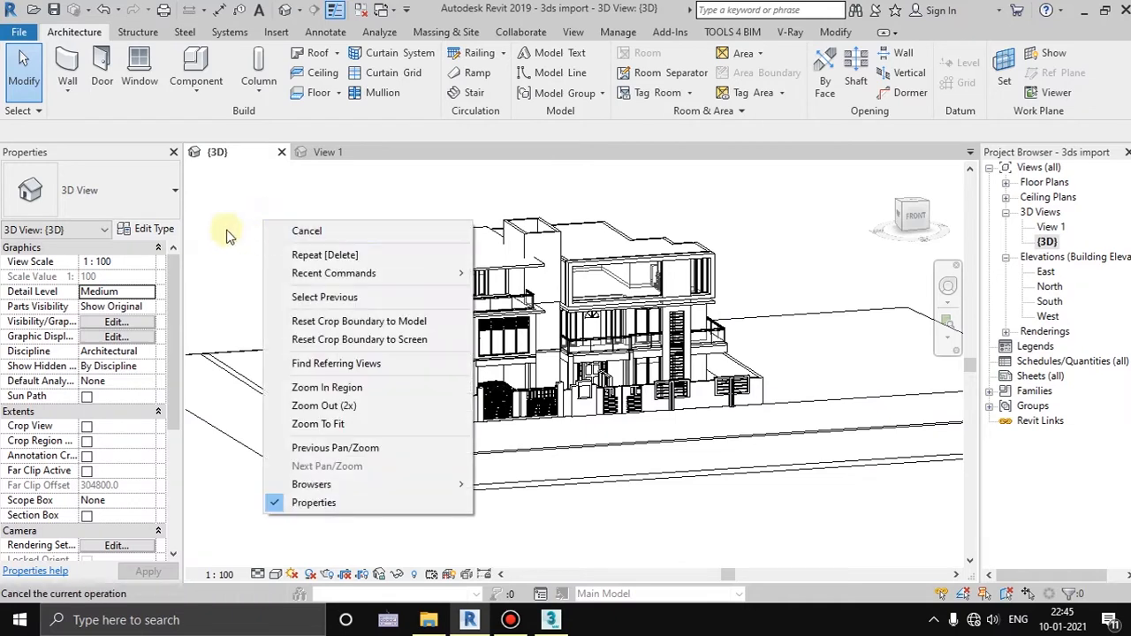
click(223, 228)
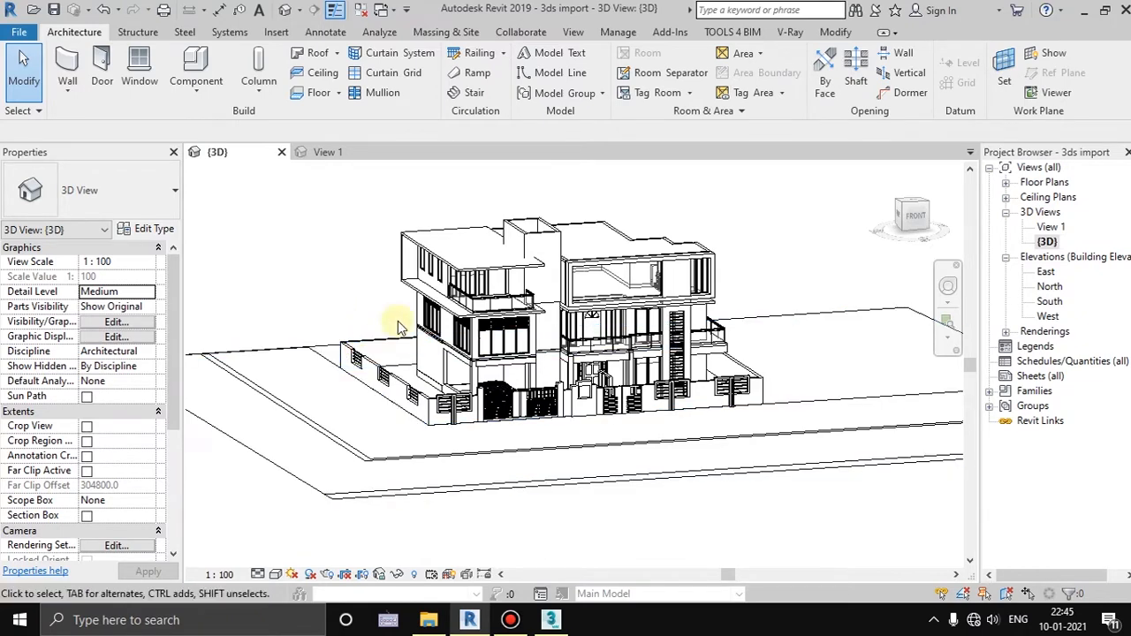
middle_drag(460, 375, 471, 366)
- Start an FBX export of the {3D} view to the 3DS To RVT folder, with FBX Files (*.fbx) as the file type
click(13, 32)
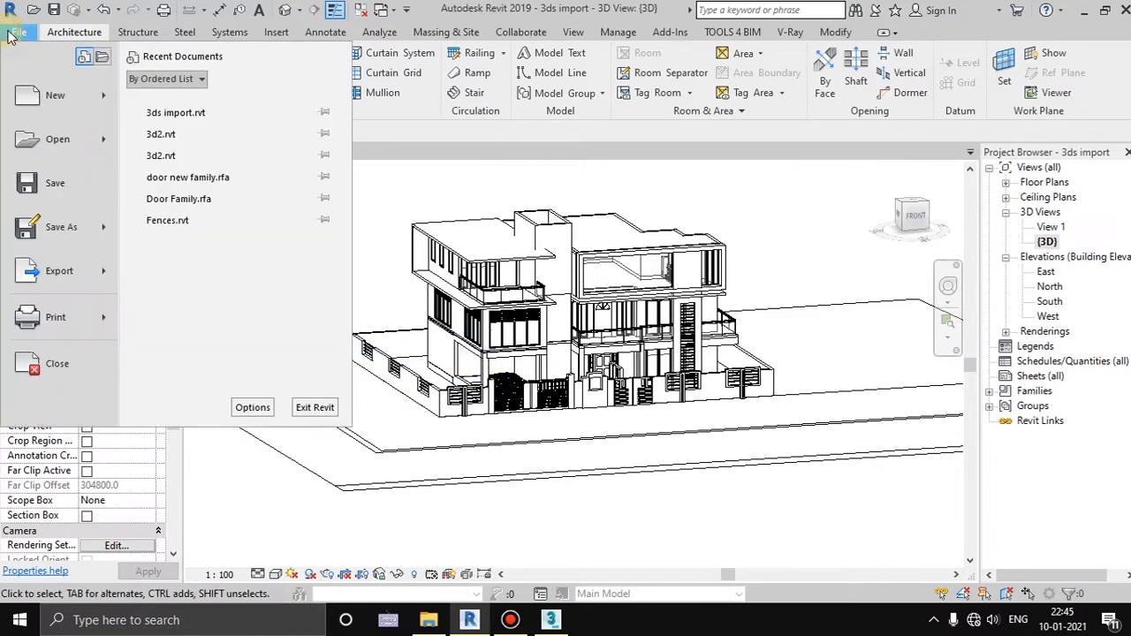
click(78, 279)
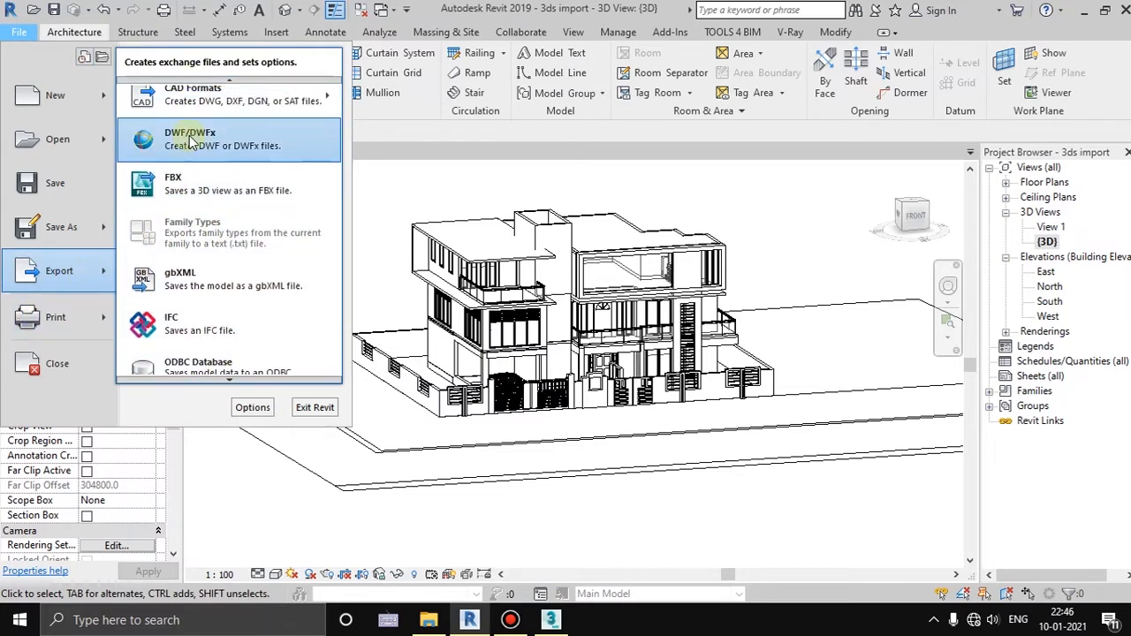
click(221, 196)
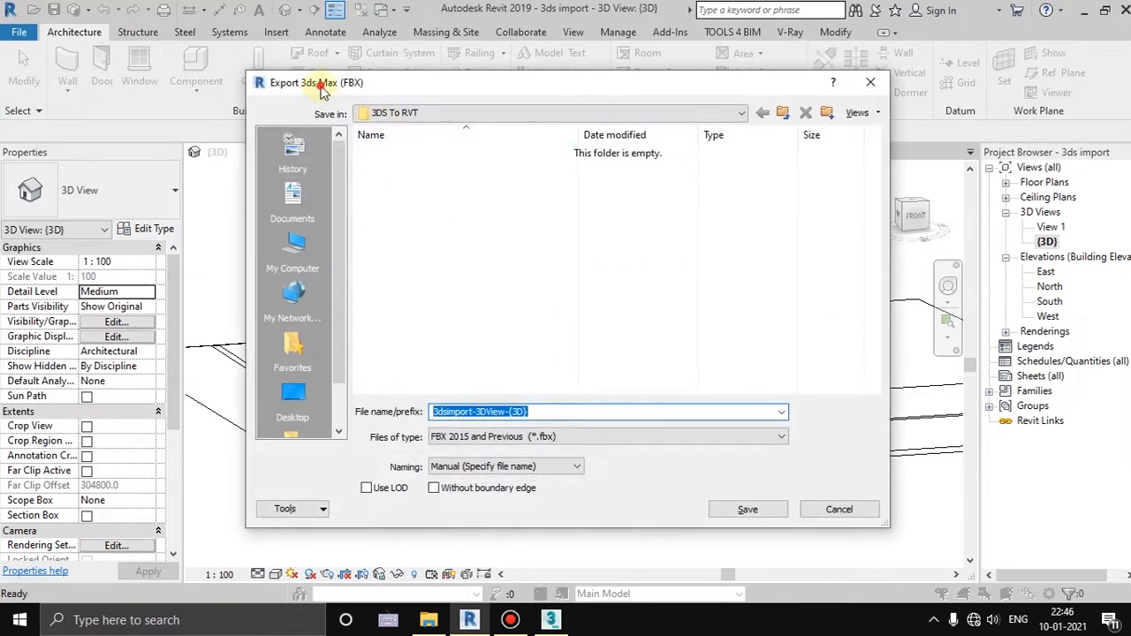
drag(322, 91, 368, 133)
click(530, 158)
click(518, 246)
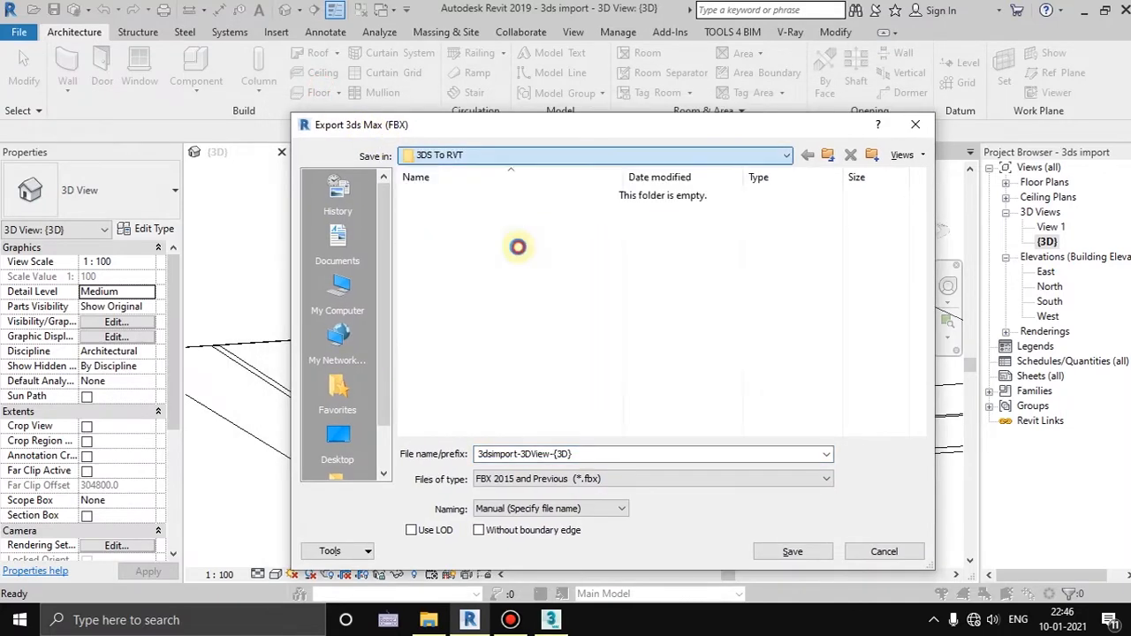
double_click(523, 454)
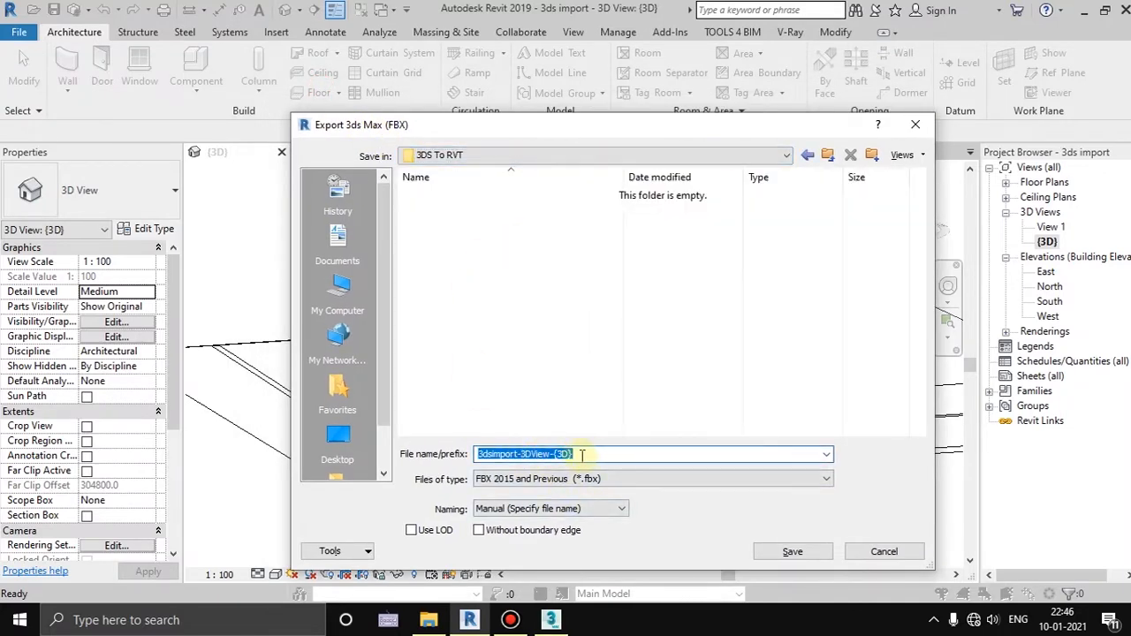
click(527, 479)
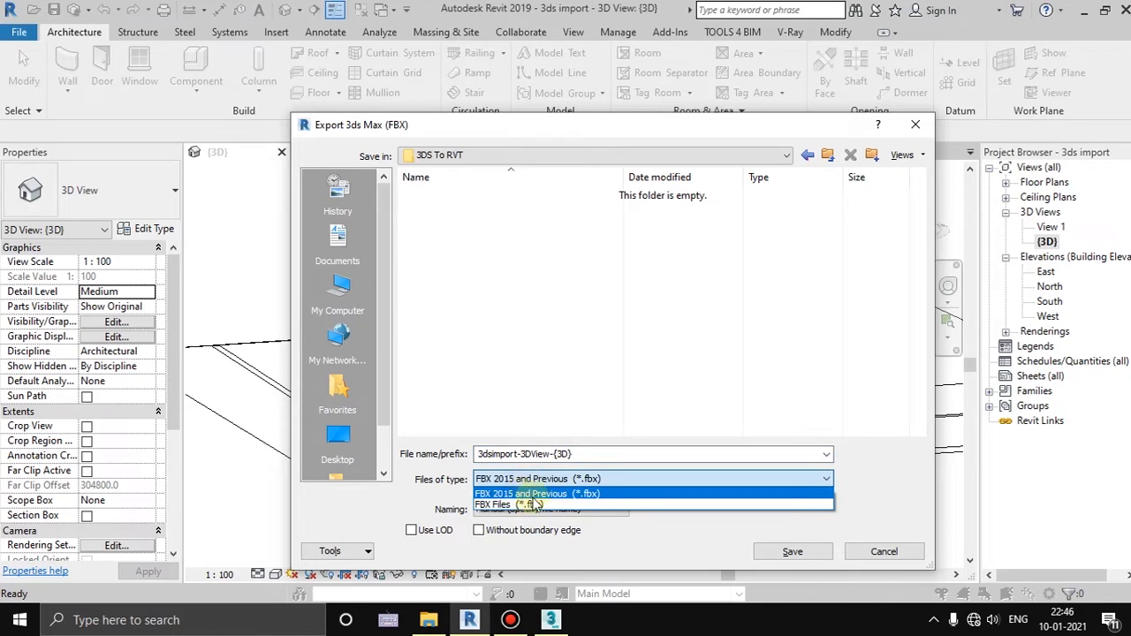
click(500, 505)
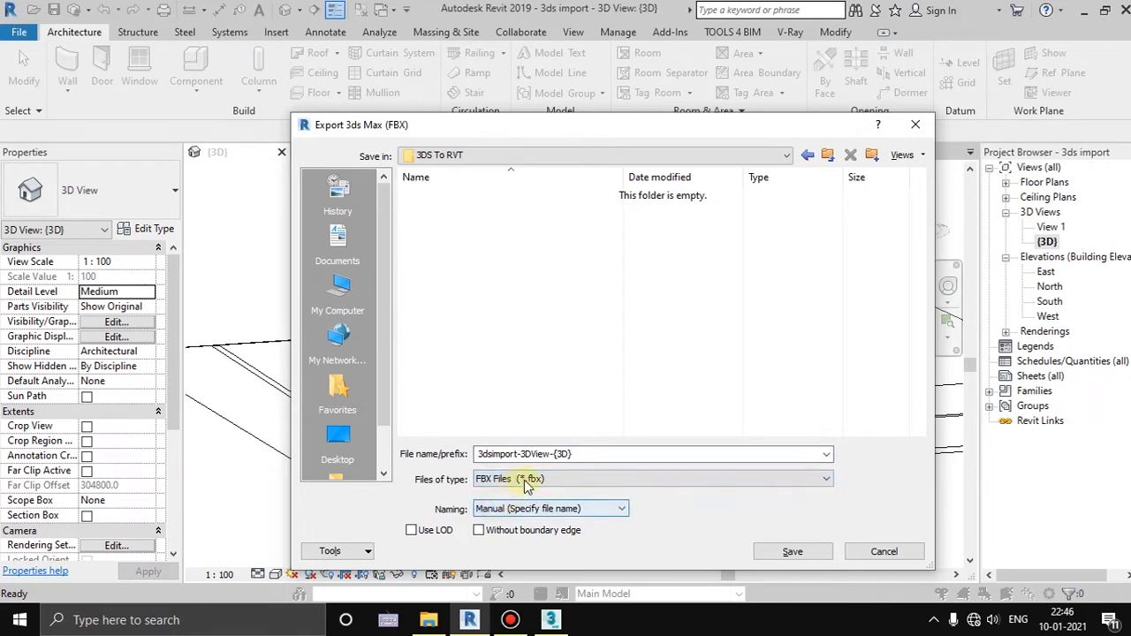
- Switch the export's file type between FBX 2015 and Previous (*.fbx) and FBX Files (*.fbx), ending on FBX Files
click(523, 479)
click(523, 504)
click(523, 479)
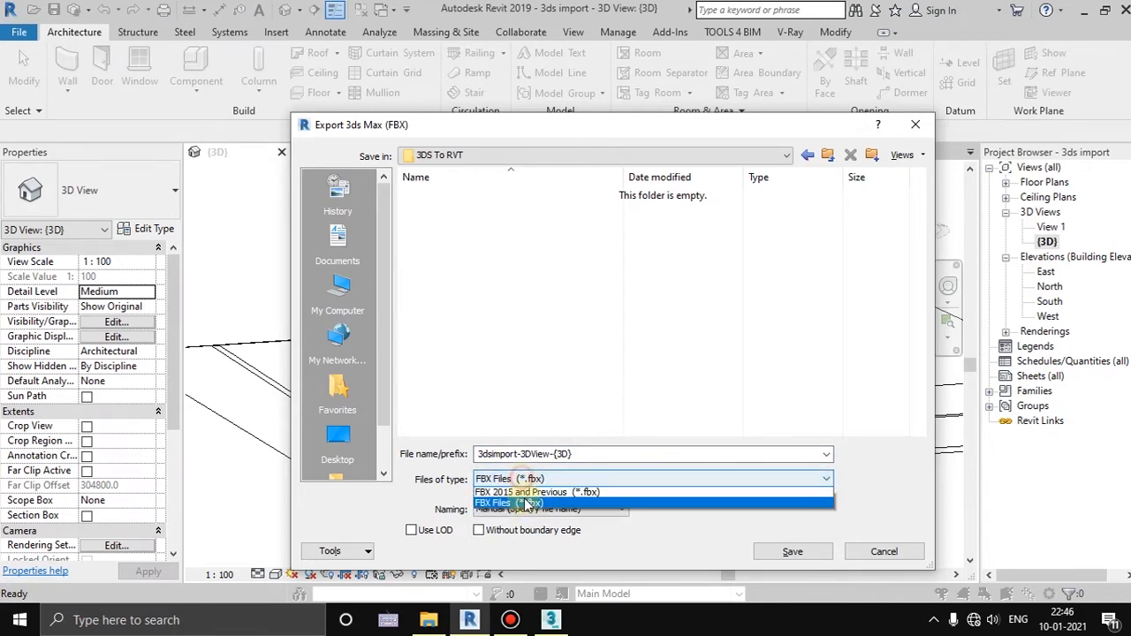
click(519, 493)
click(525, 479)
click(531, 503)
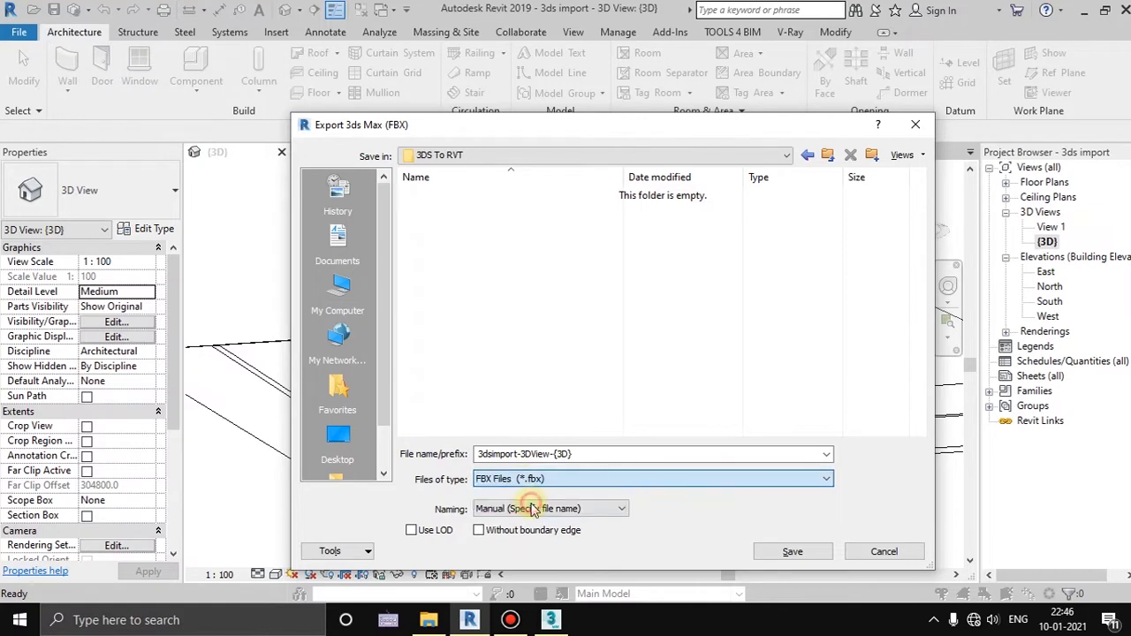
click(530, 480)
click(529, 493)
click(526, 480)
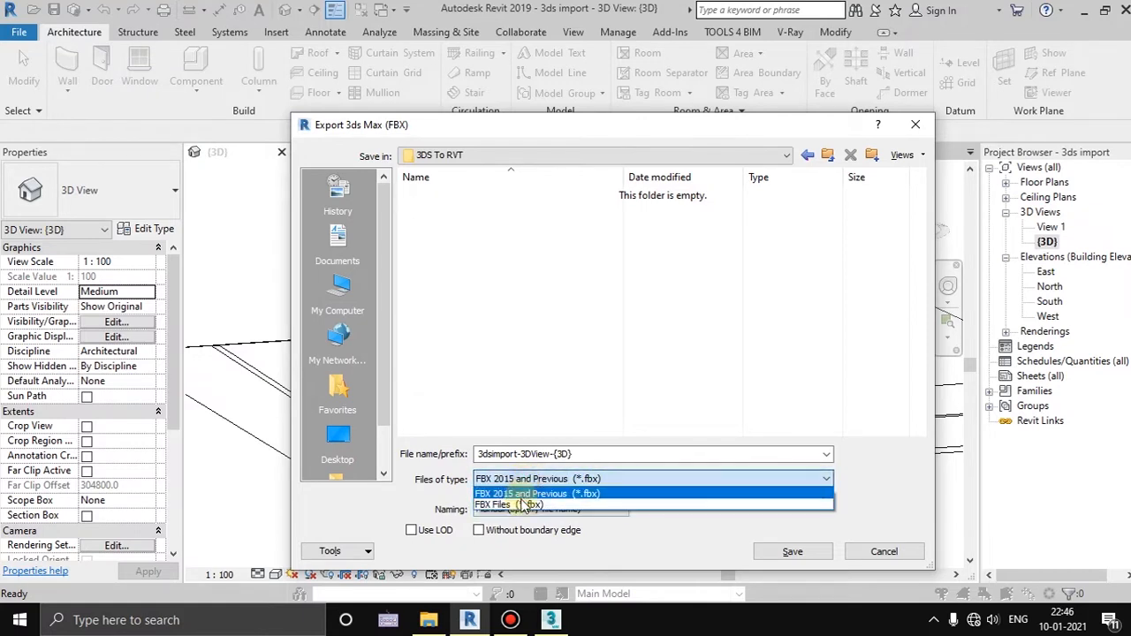
click(521, 503)
- Export the view as 3dsimport-3DView-{3D} with the FBX Files (*.fbx) type and Use LOD enabled
click(523, 479)
click(510, 505)
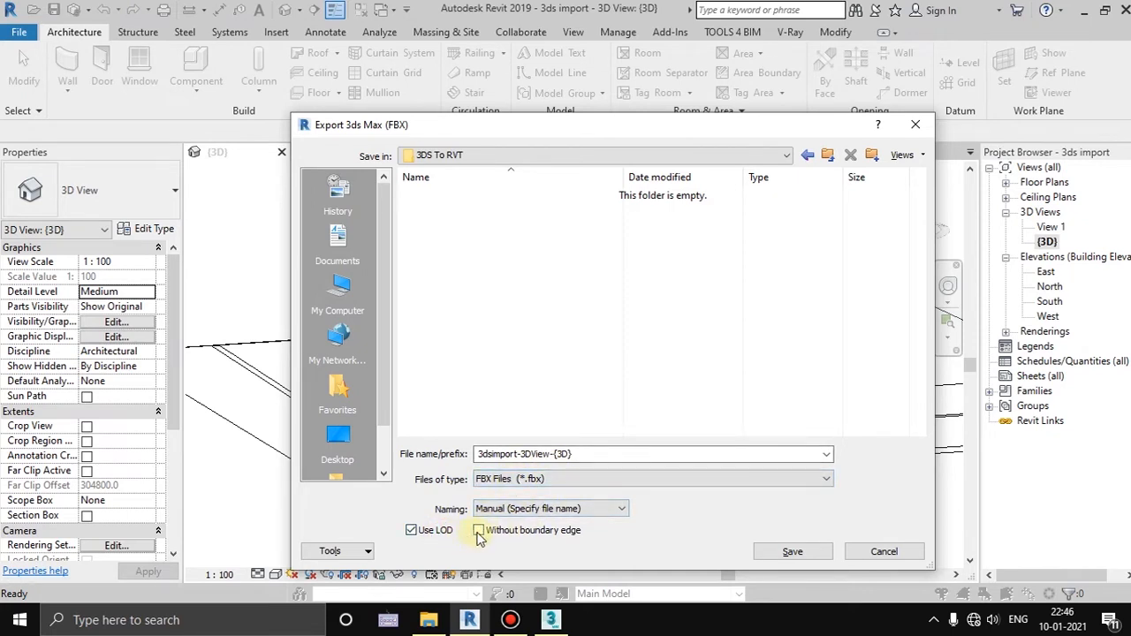
click(786, 551)
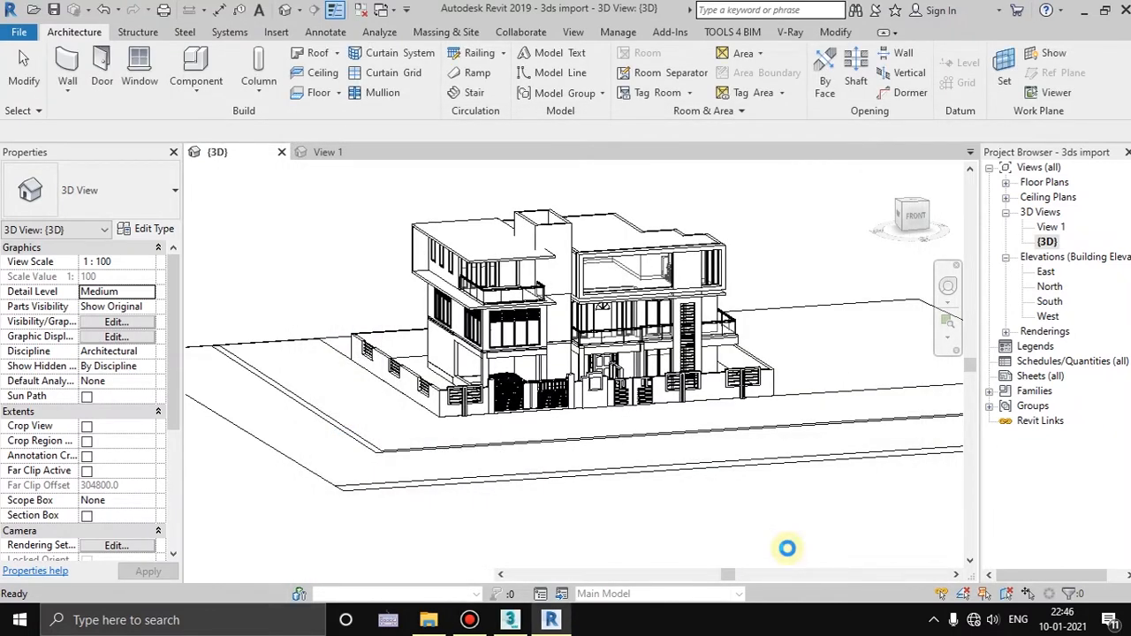
- Start a DWG export of the {3D} view
mouse_move(535, 437)
middle_down()
mouse_move(530, 429)
mouse_move(518, 450)
middle_up()
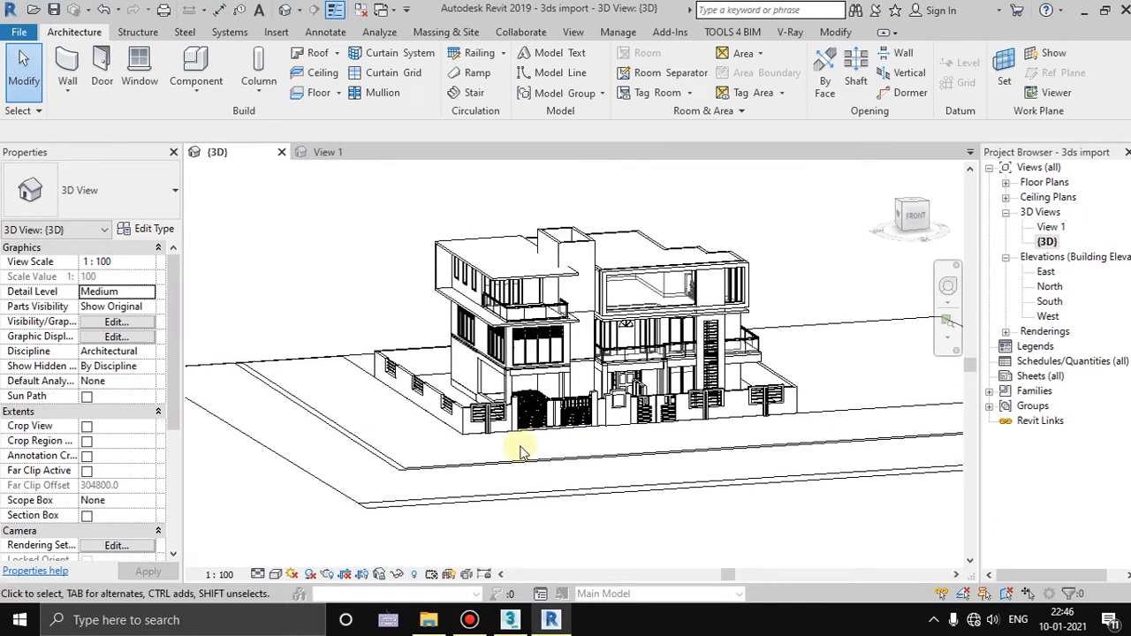
click(18, 32)
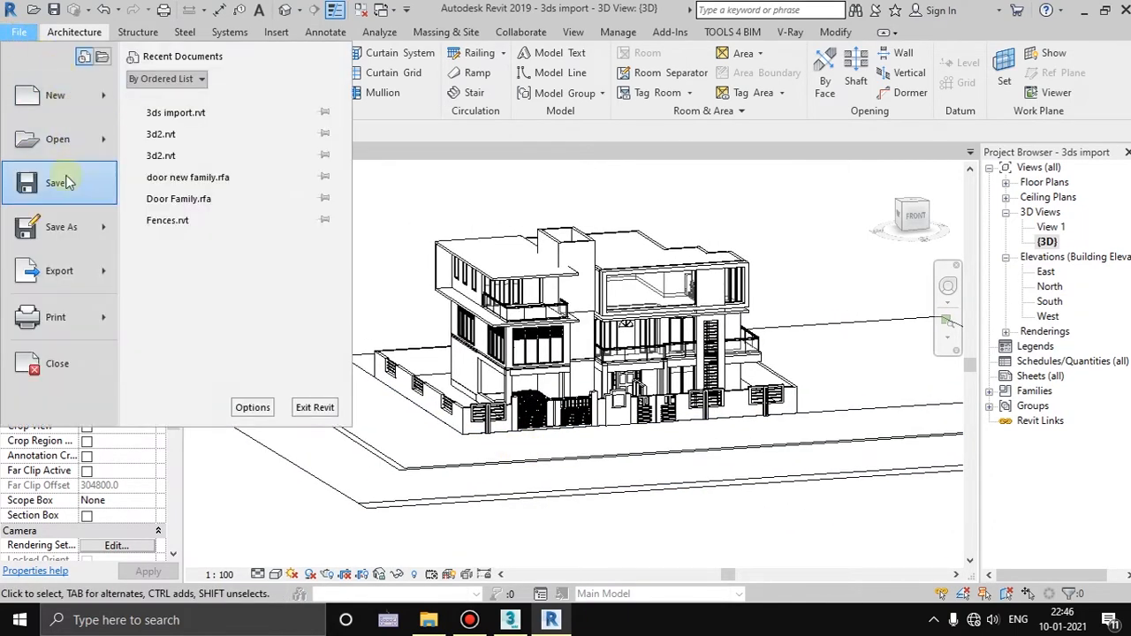
mouse_move(75, 274)
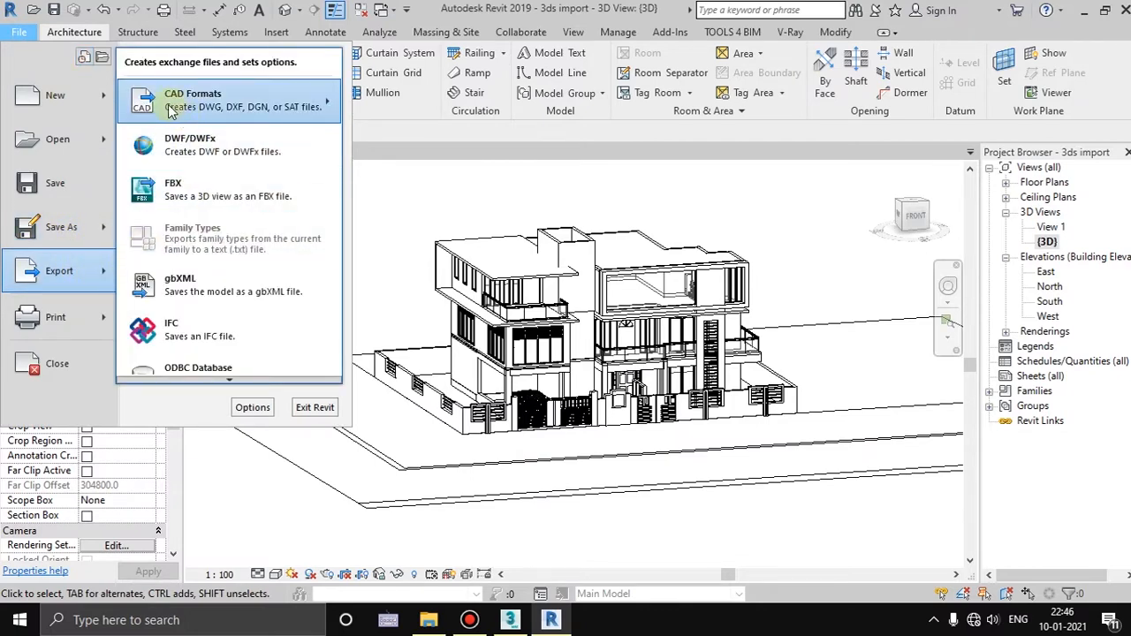
mouse_move(332, 106)
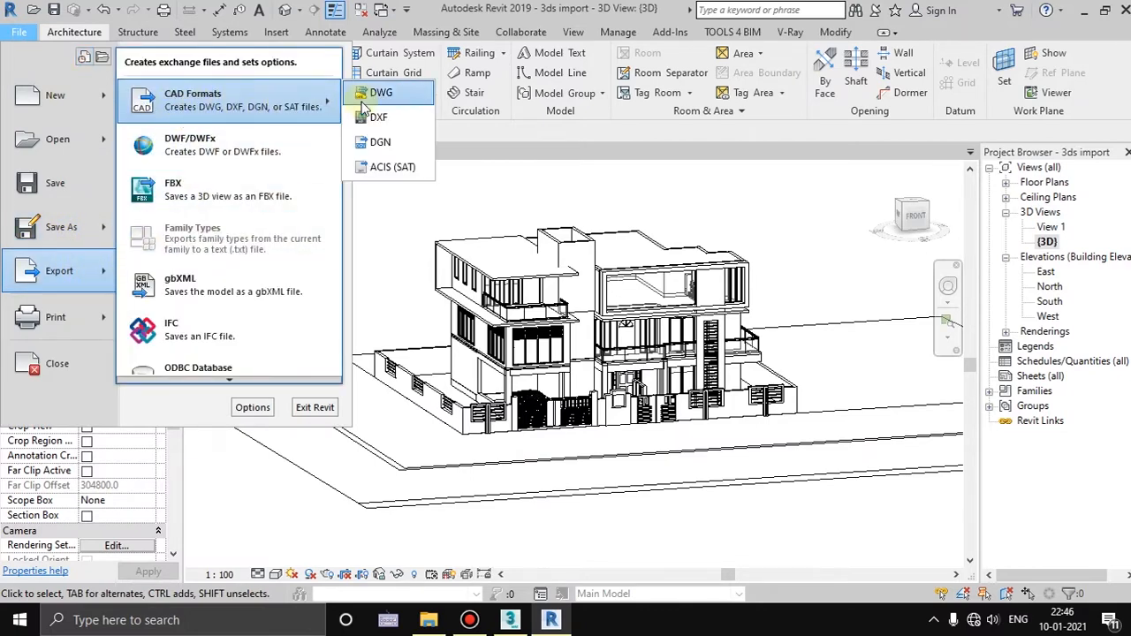
click(371, 97)
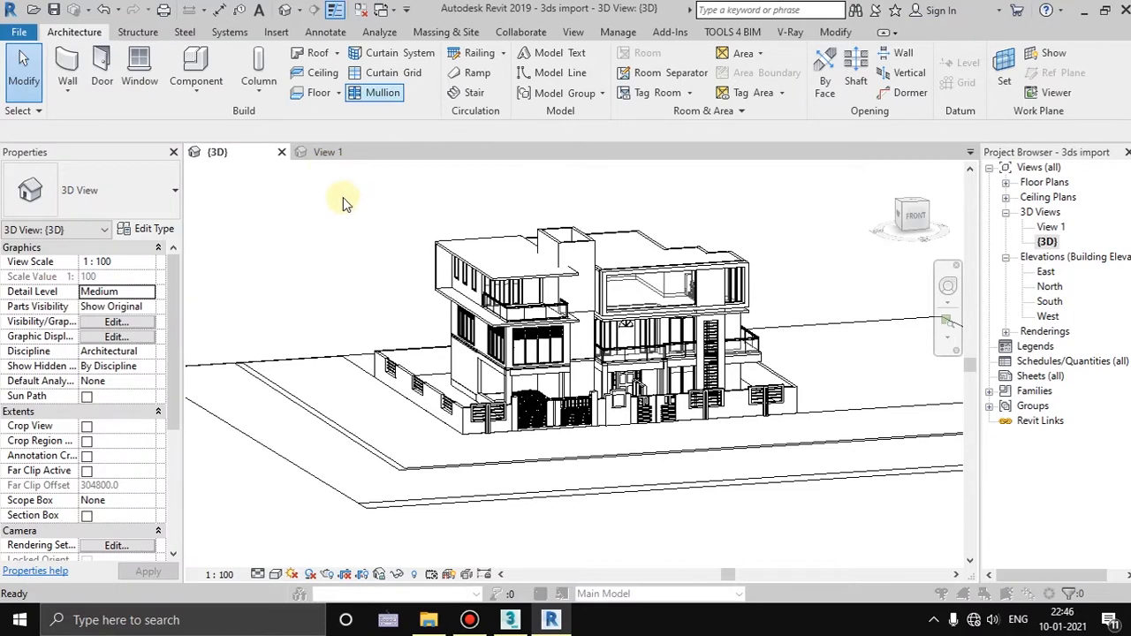
drag(639, 91, 627, 74)
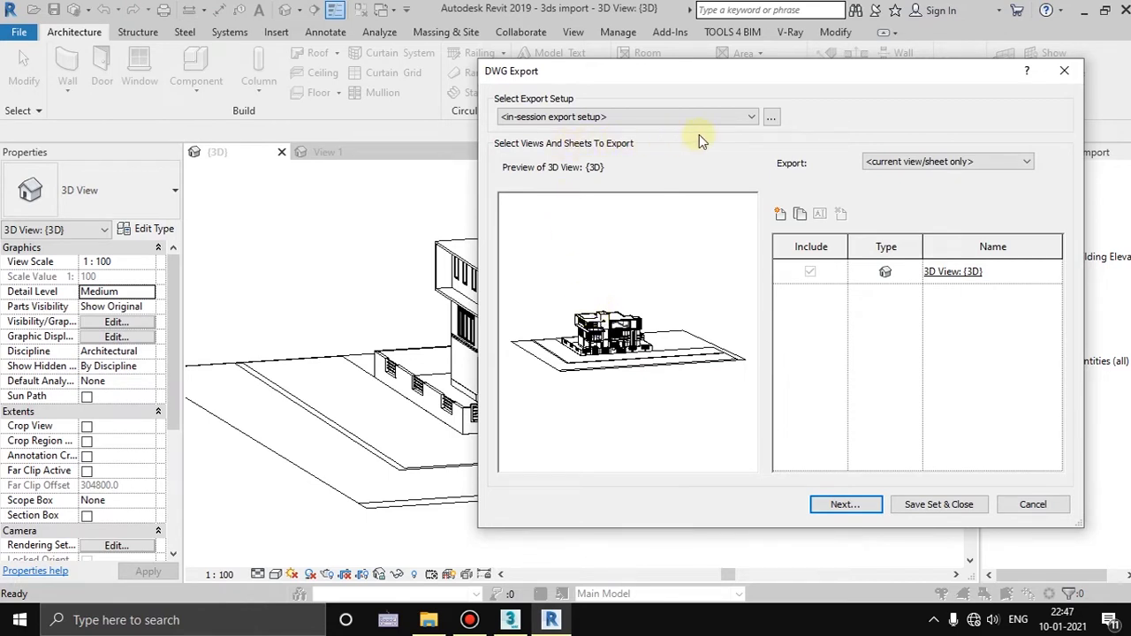
- Review the export setup and view set choices, ending on <in-session export setup> and <current view/sheet only>
click(754, 119)
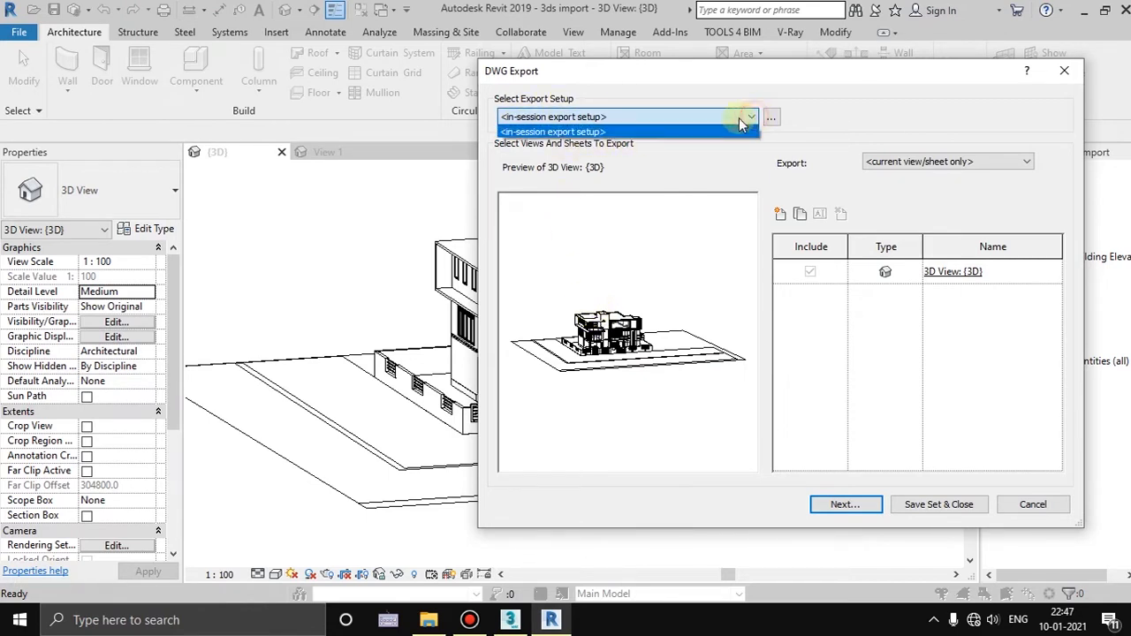
click(704, 162)
click(937, 163)
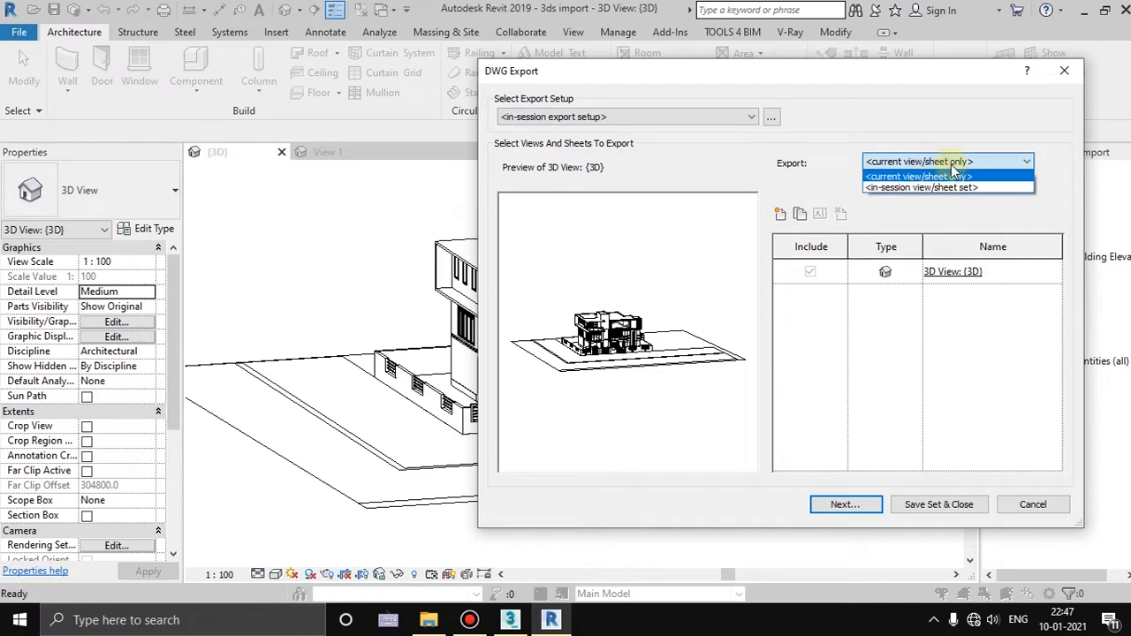
click(934, 187)
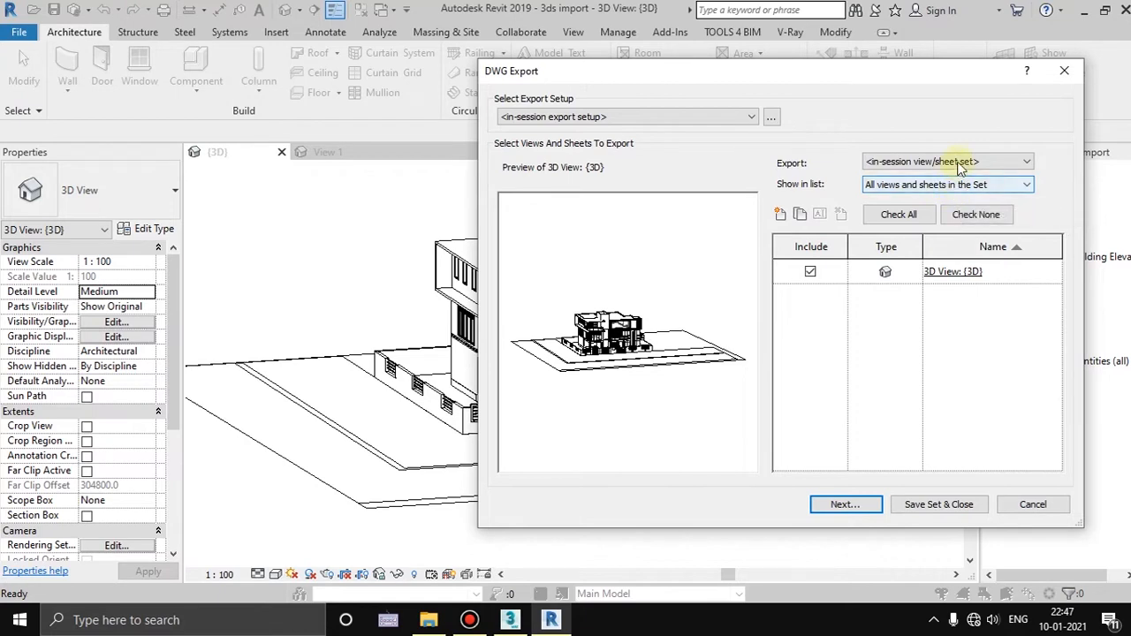
click(961, 168)
click(935, 176)
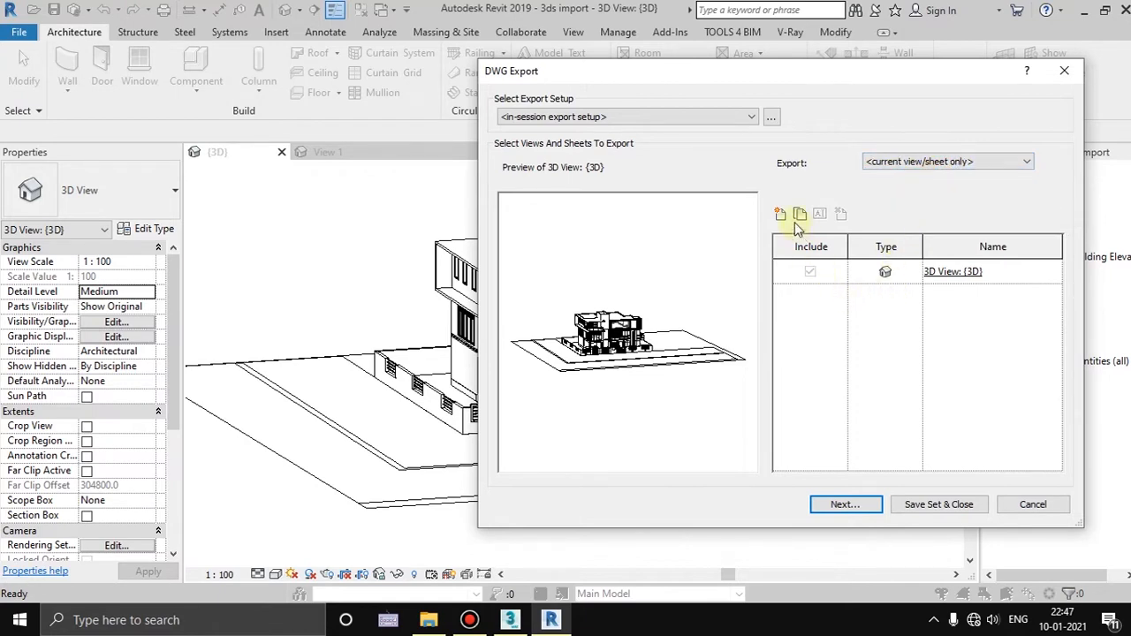
- Export the current view to the 3DS To RVT folder as 3ds import - 3D View - {3D}, using the AutoCAD 2018 DWG Files (*.dwg) type
click(842, 505)
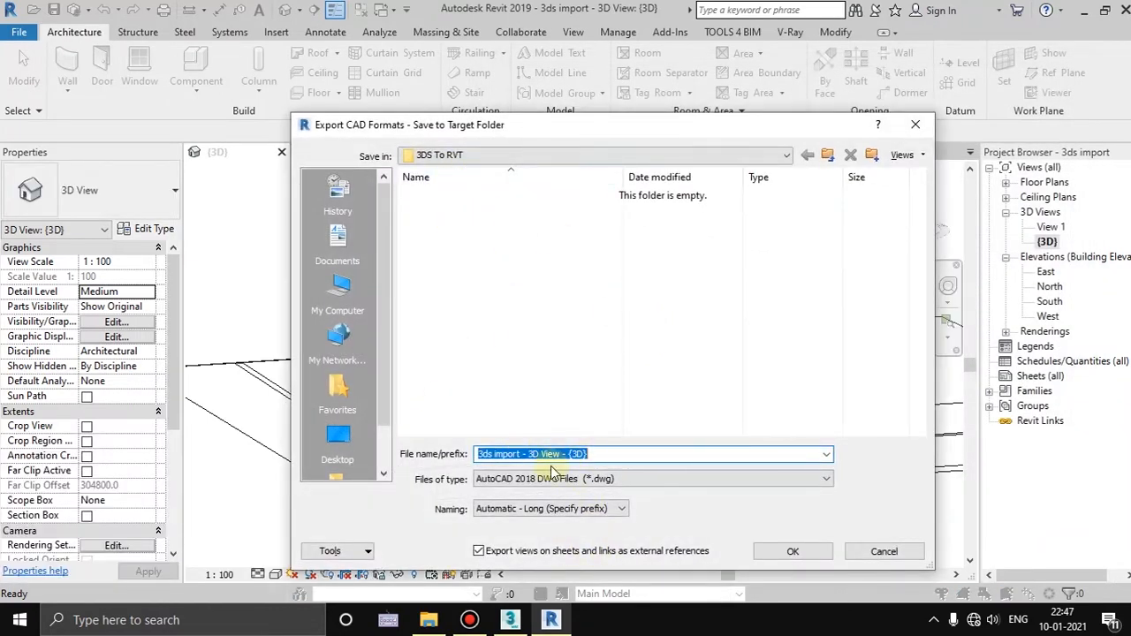
click(552, 478)
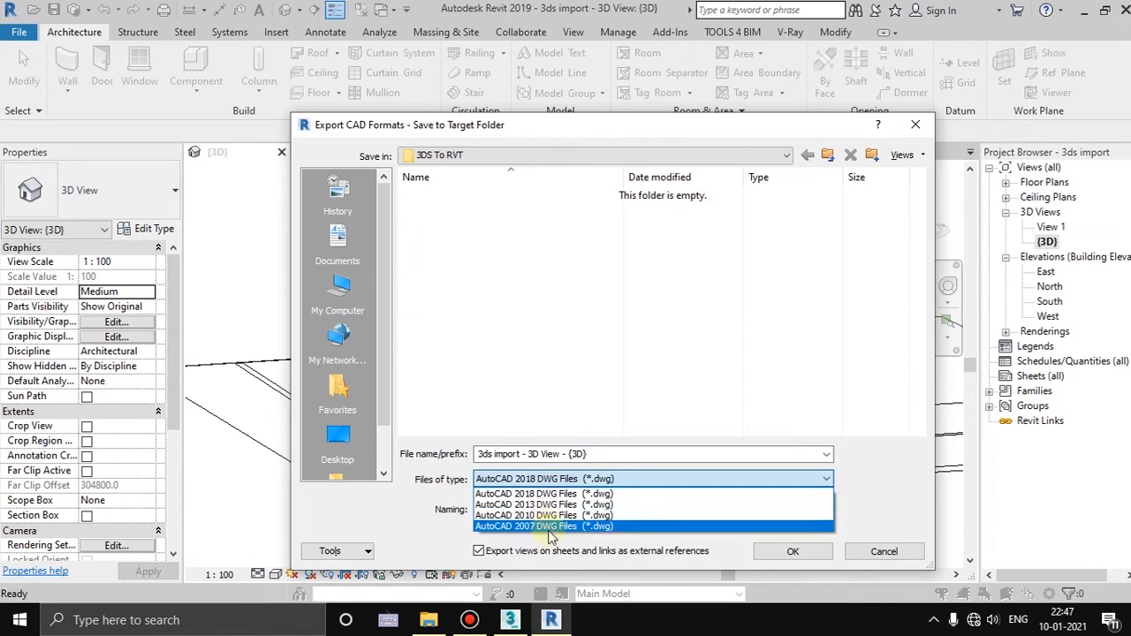
click(557, 493)
click(573, 477)
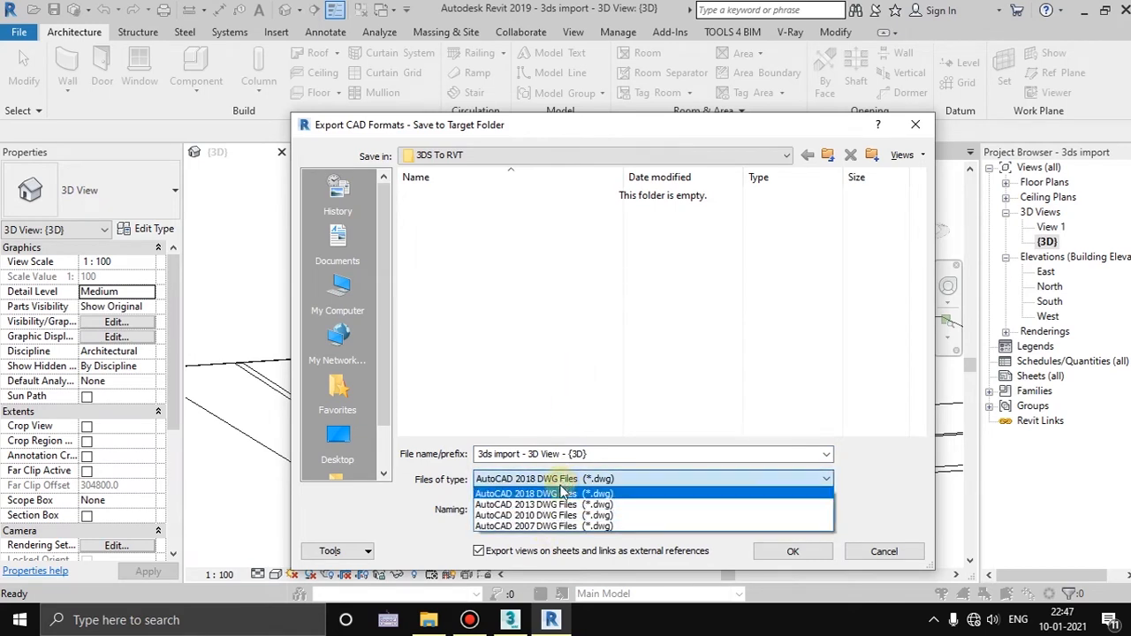
click(566, 324)
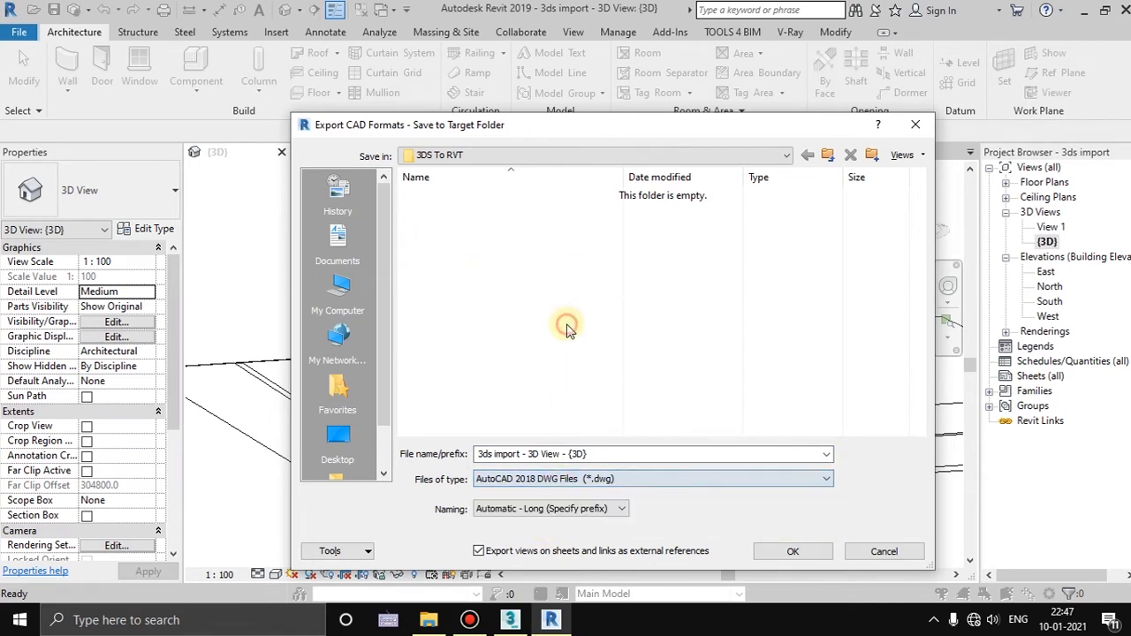
click(566, 481)
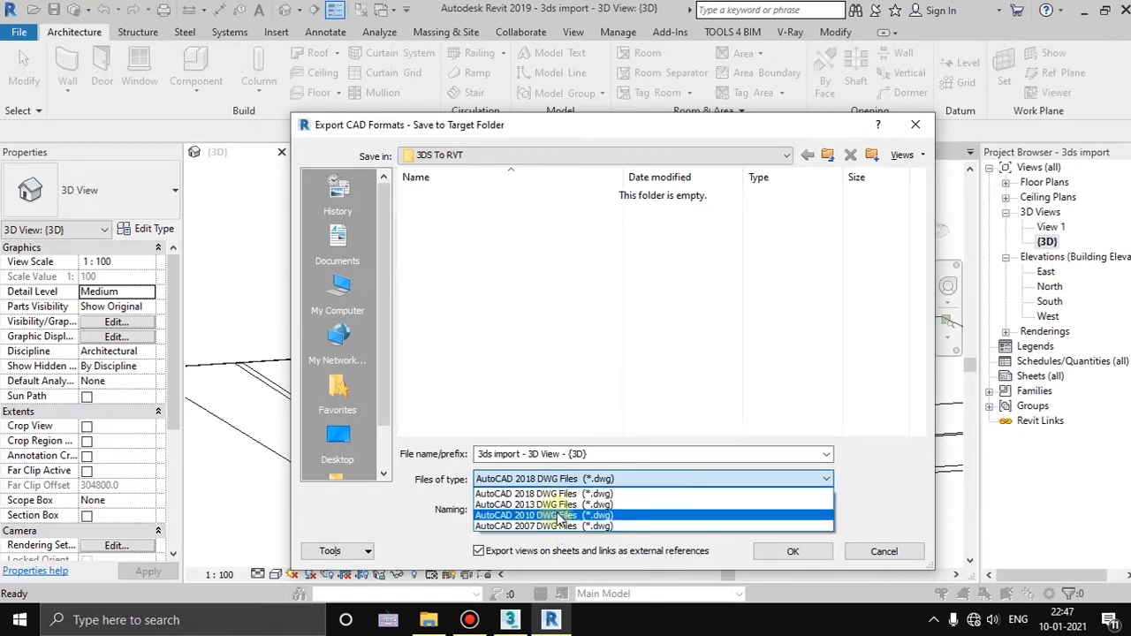
click(562, 481)
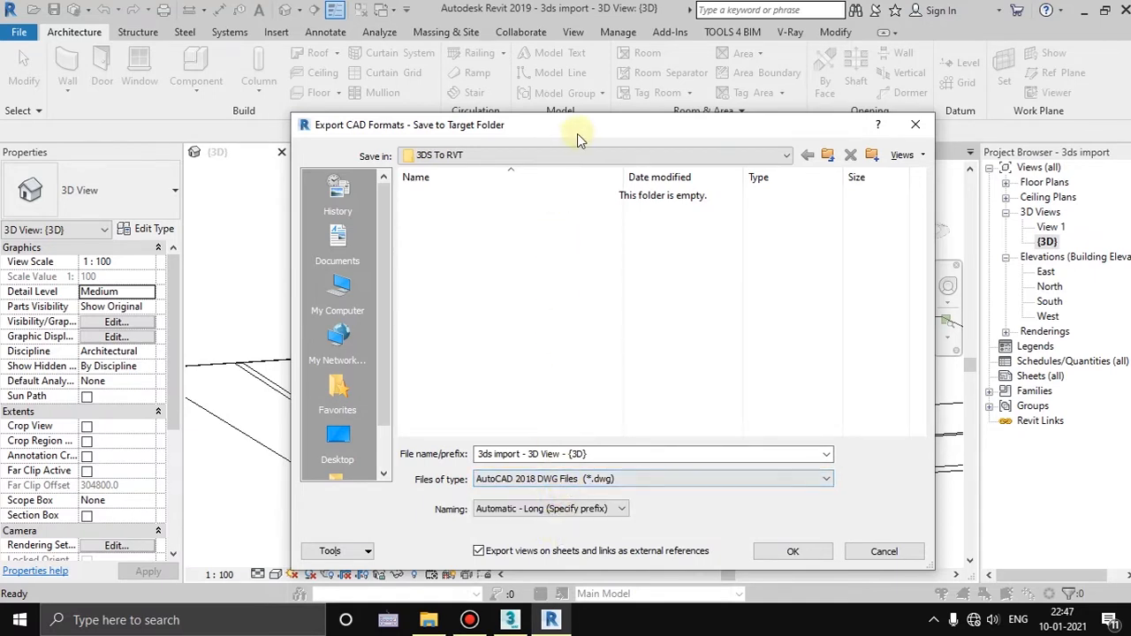
drag(577, 131, 538, 101)
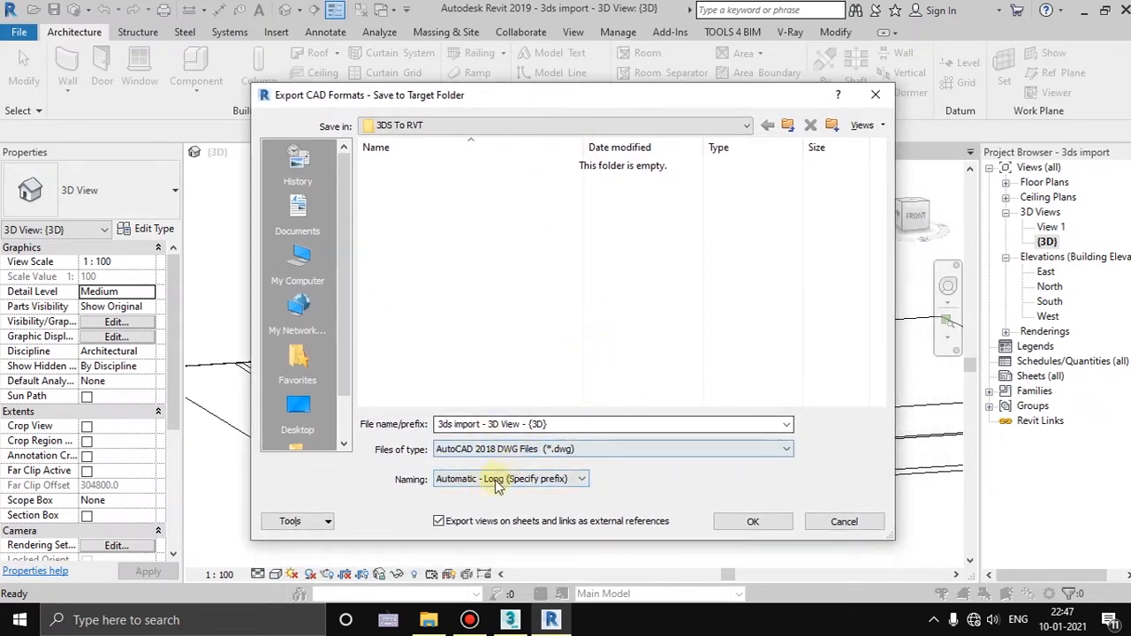
click(768, 524)
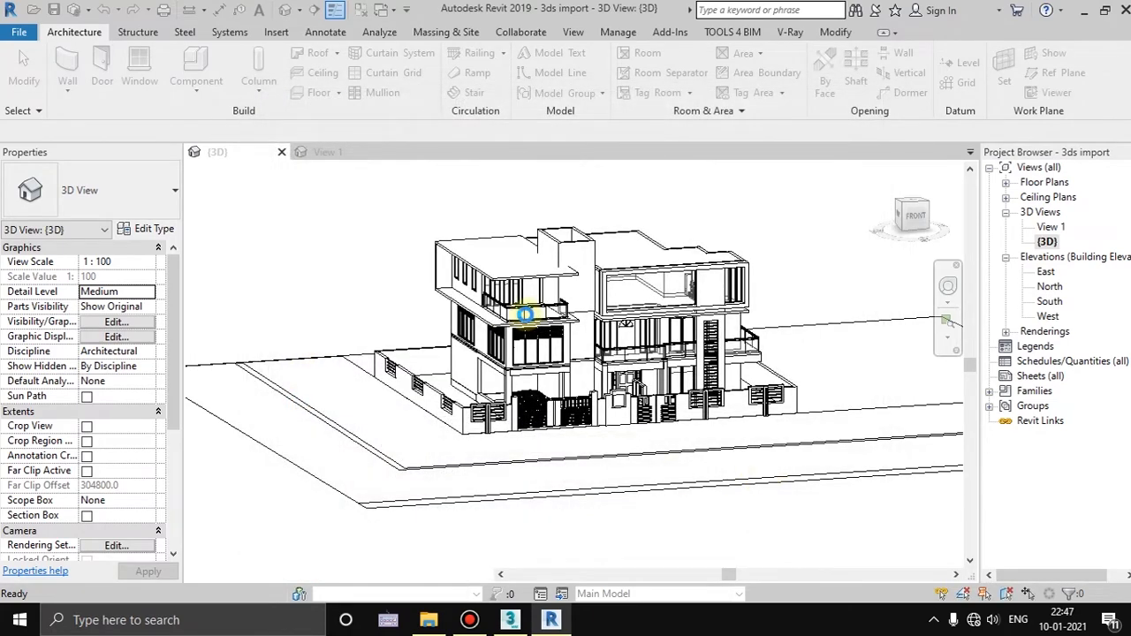
- Minimize Revit, move the 3DS To RVT folder to the upper middle of the desktop above 3ds Max 2019, and open it
mouse_move(562, 375)
middle_down()
mouse_move(539, 360)
mouse_move(566, 369)
middle_up()
click(1084, 10)
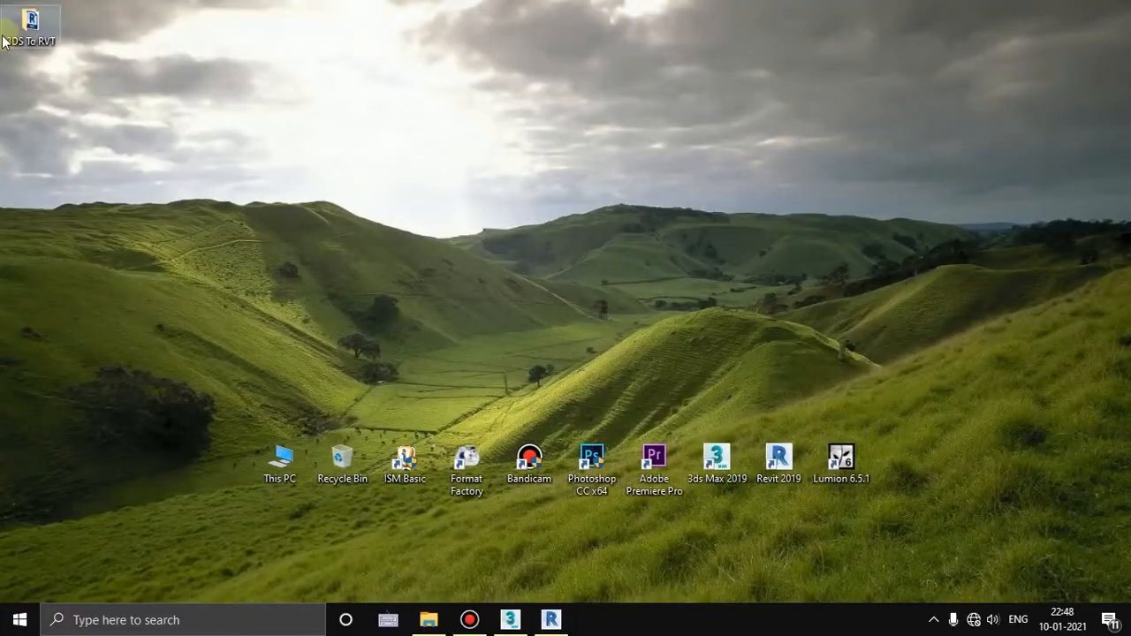
drag(31, 25, 717, 256)
double_click(717, 251)
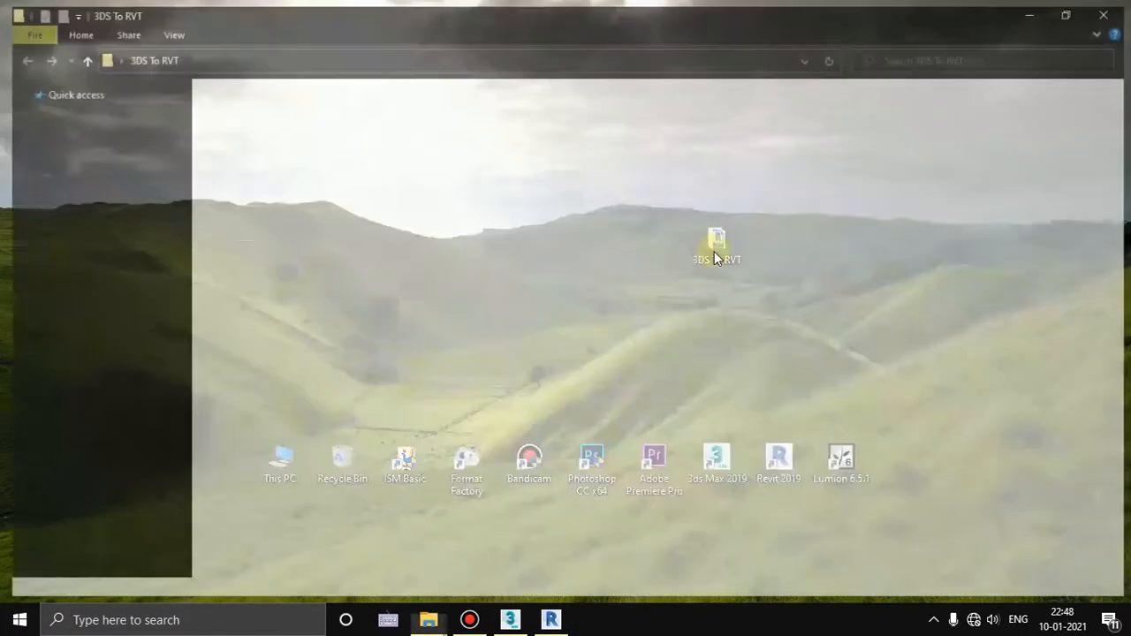
- Enlarge the file icons in the 3DS To RVT folder and inspect the Revit, DWG, PCP and FBX files
ctrl+scroll(691, 367, up, 4)
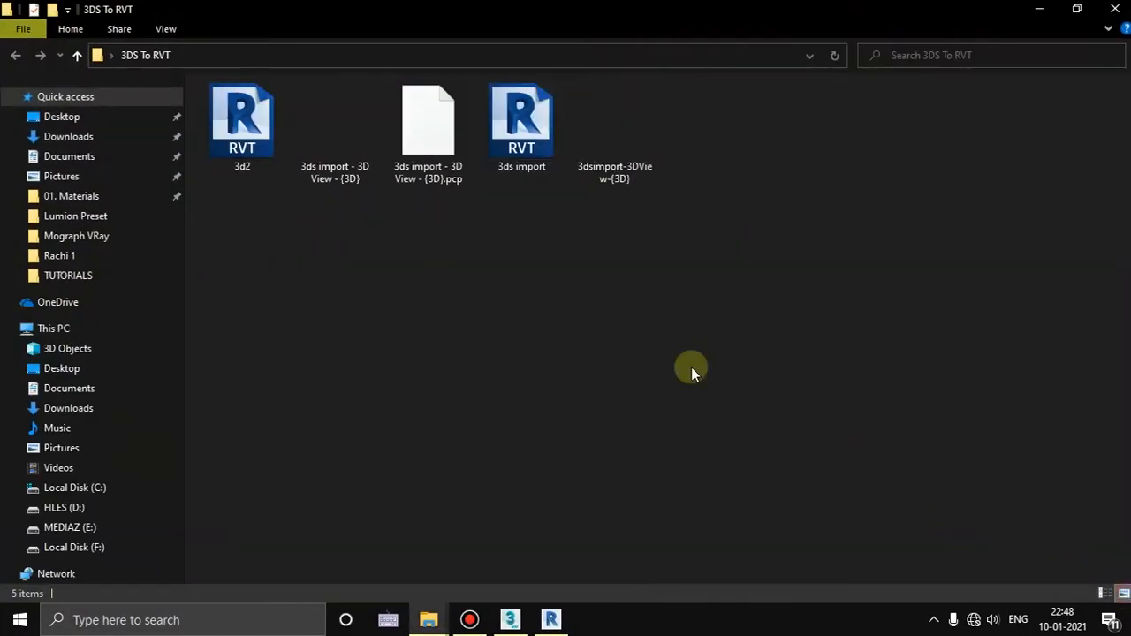
click(244, 171)
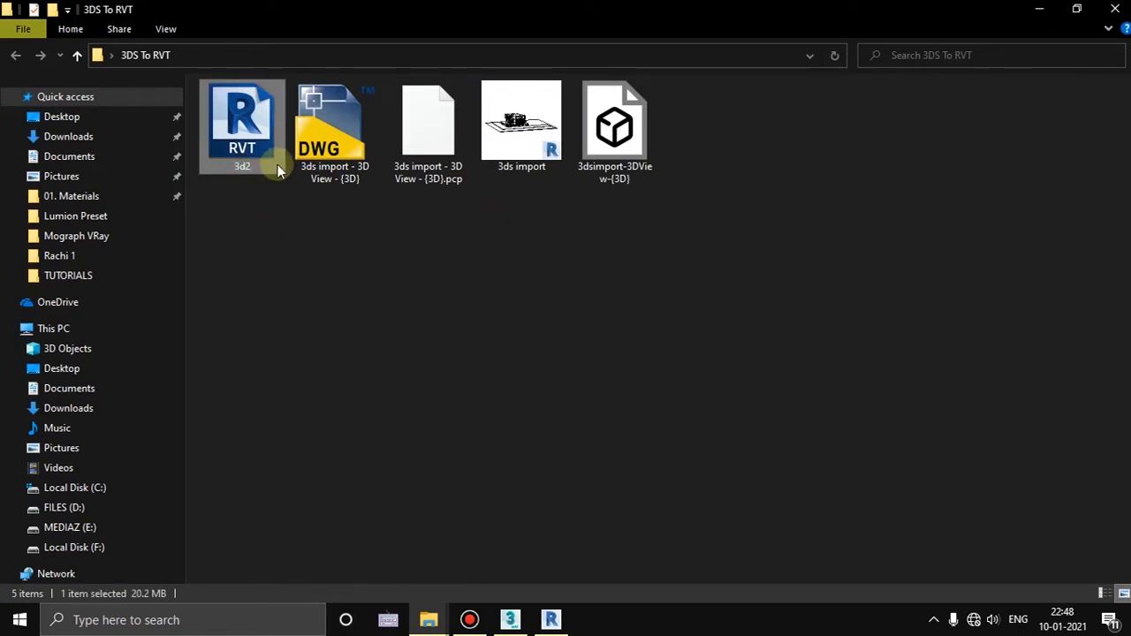
drag(255, 245, 244, 154)
click(255, 245)
click(500, 161)
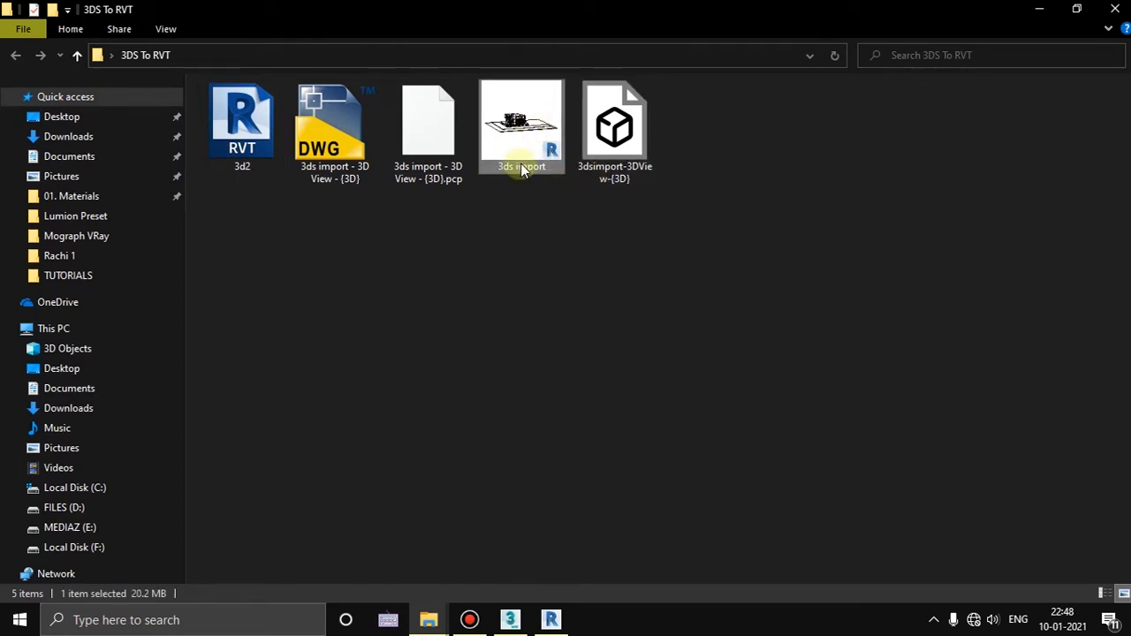
drag(638, 228, 618, 141)
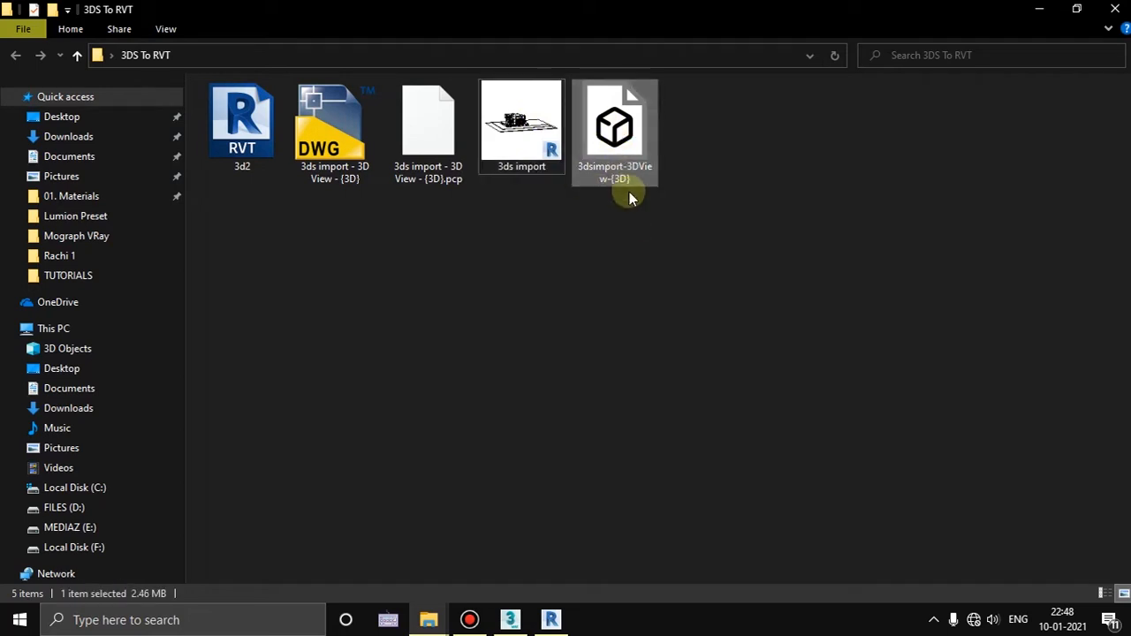
click(334, 168)
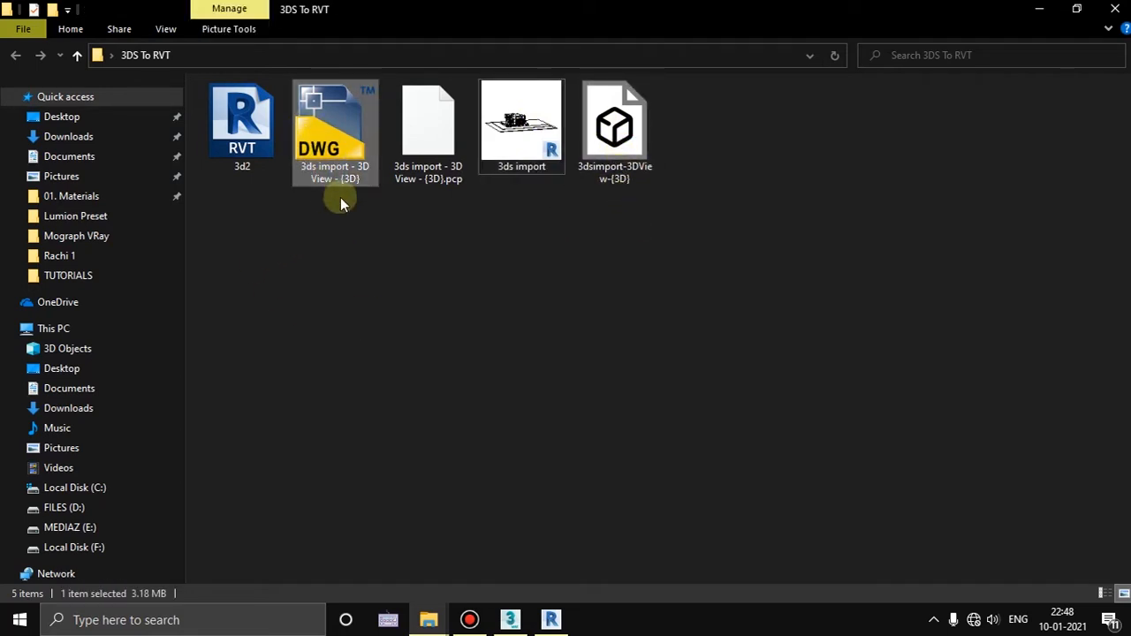
click(419, 173)
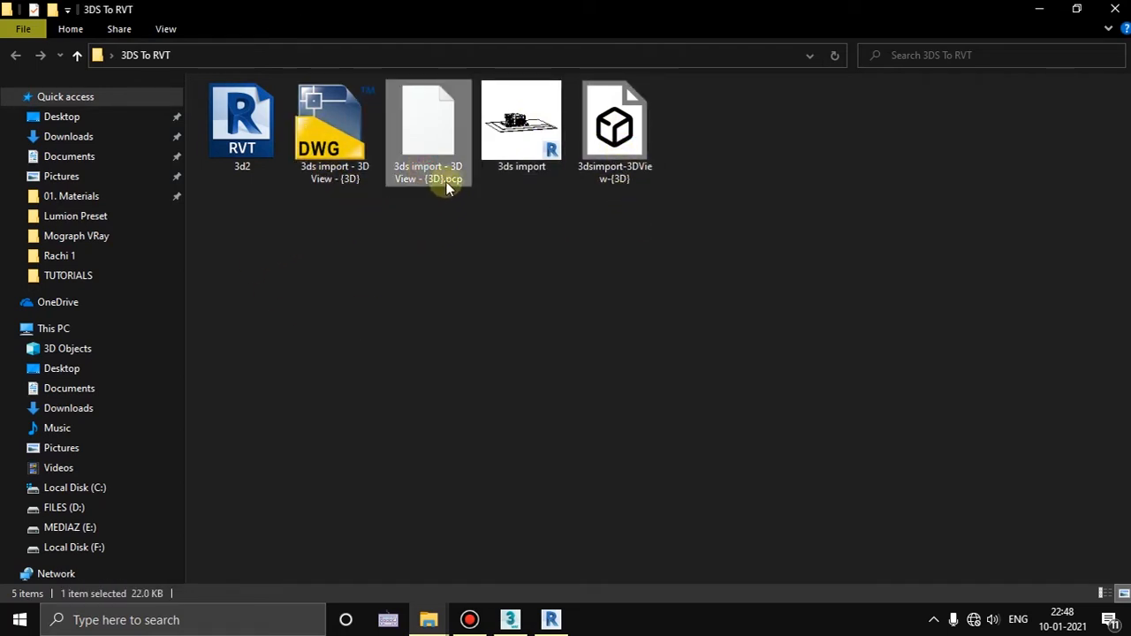
drag(689, 232, 334, 152)
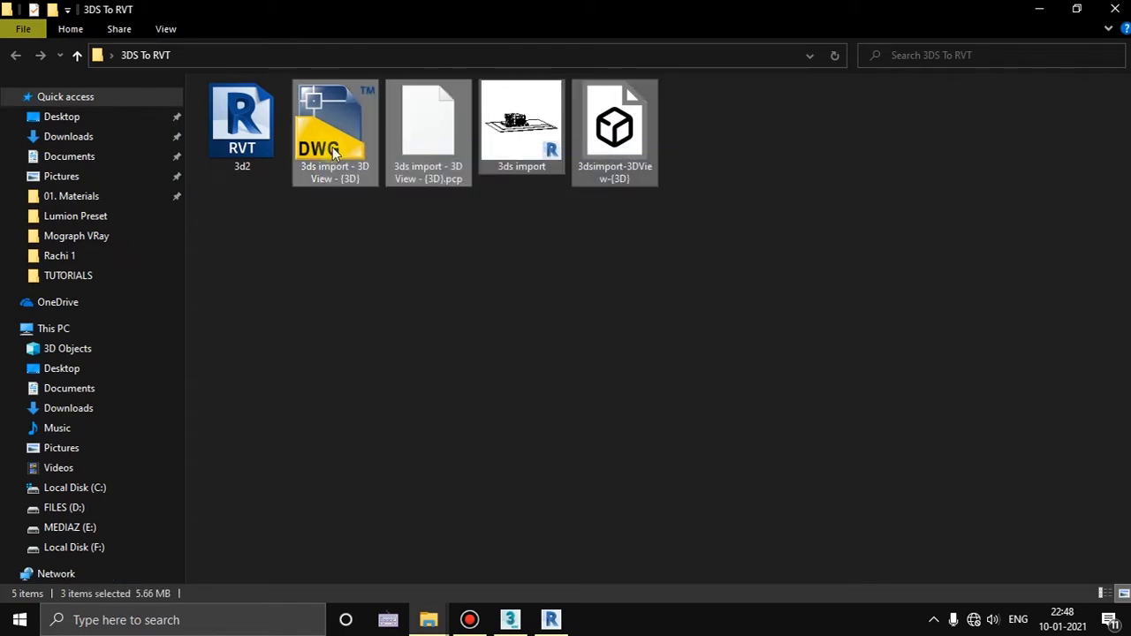
ctrl+click(434, 178)
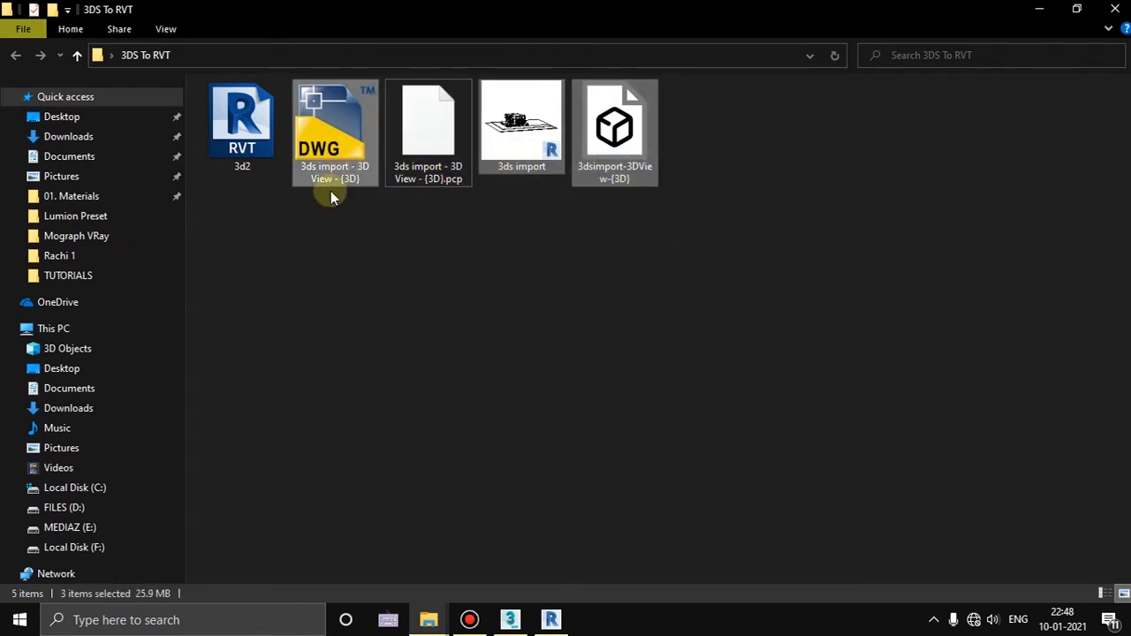
- Refresh the 3DS To RVT folder and close it
right_click(526, 289)
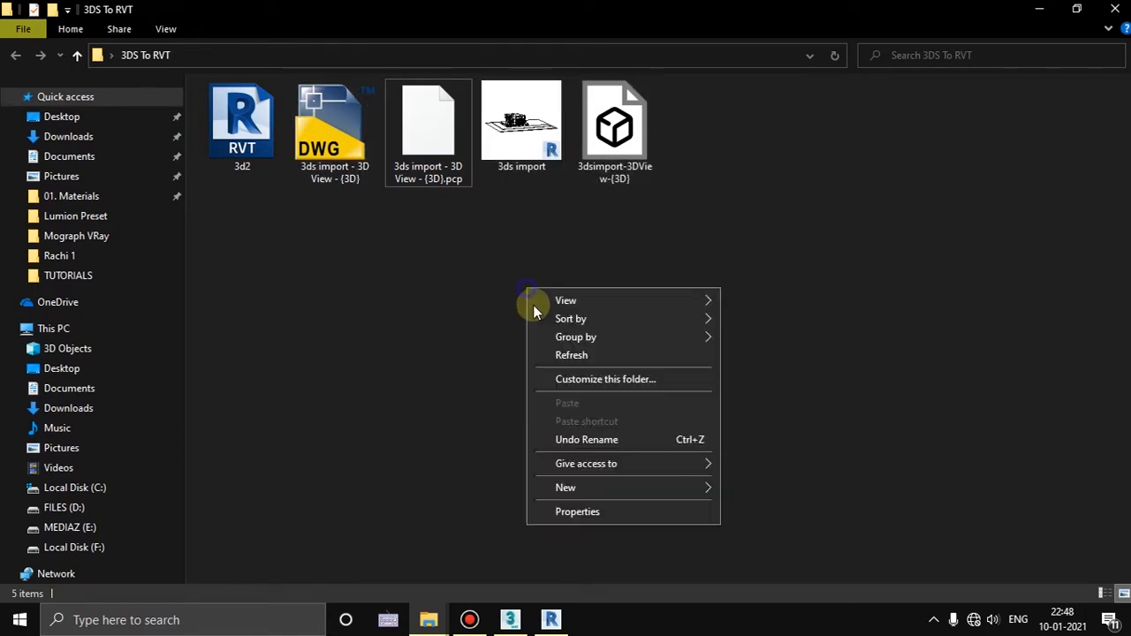
click(568, 354)
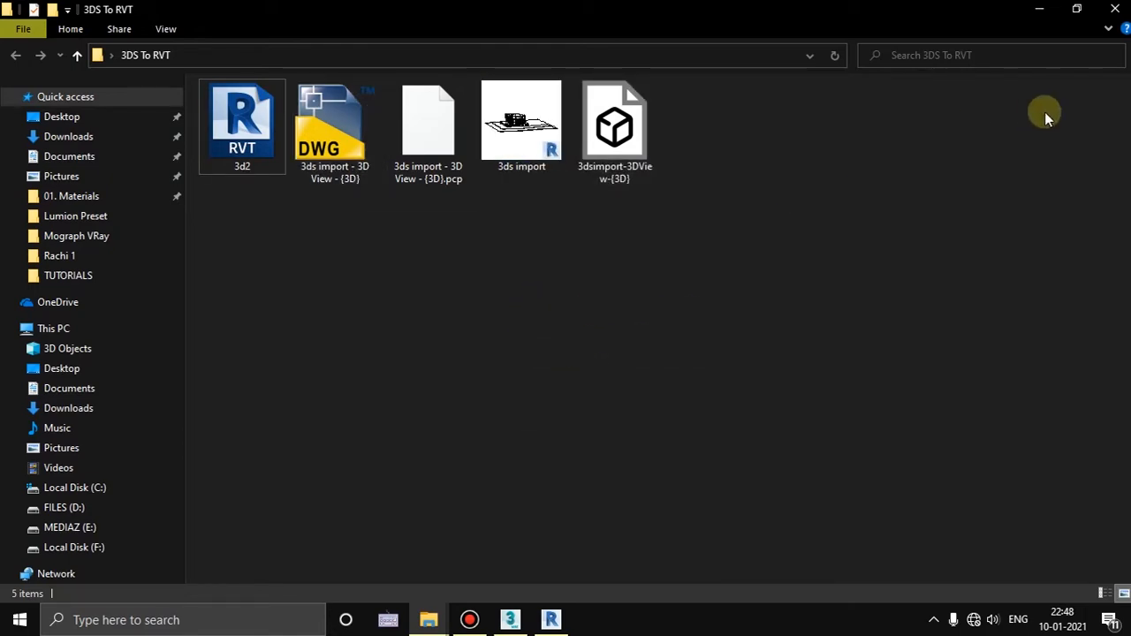
click(1115, 9)
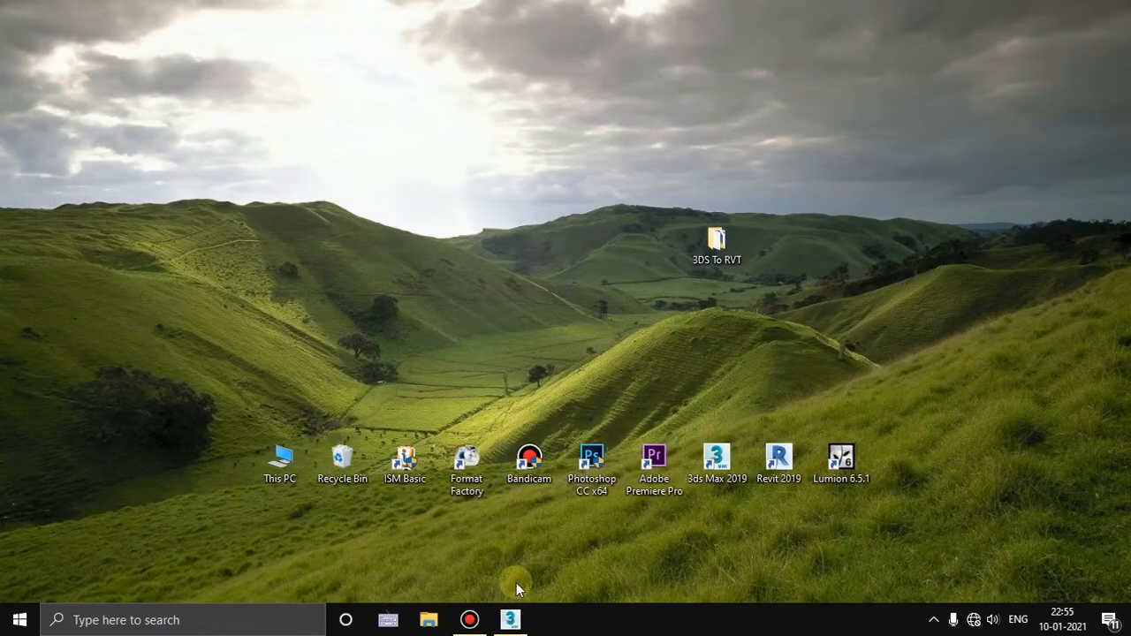
- Switch to 3ds Max and start linking an AutoCAD file into the empty scene
click(512, 621)
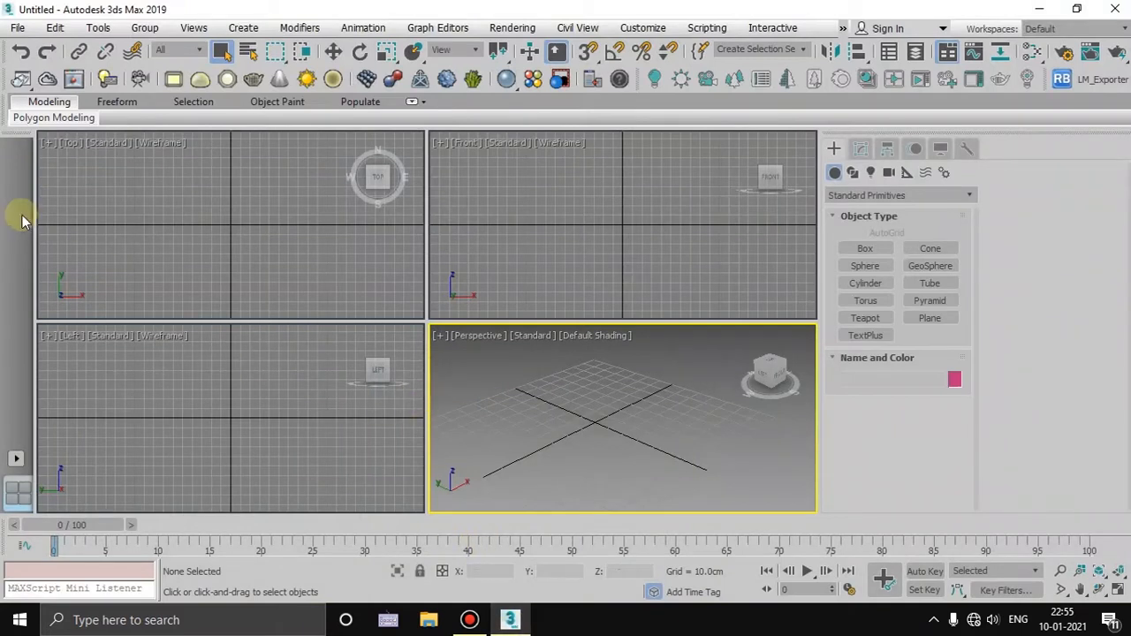
scroll(542, 346, up, 2)
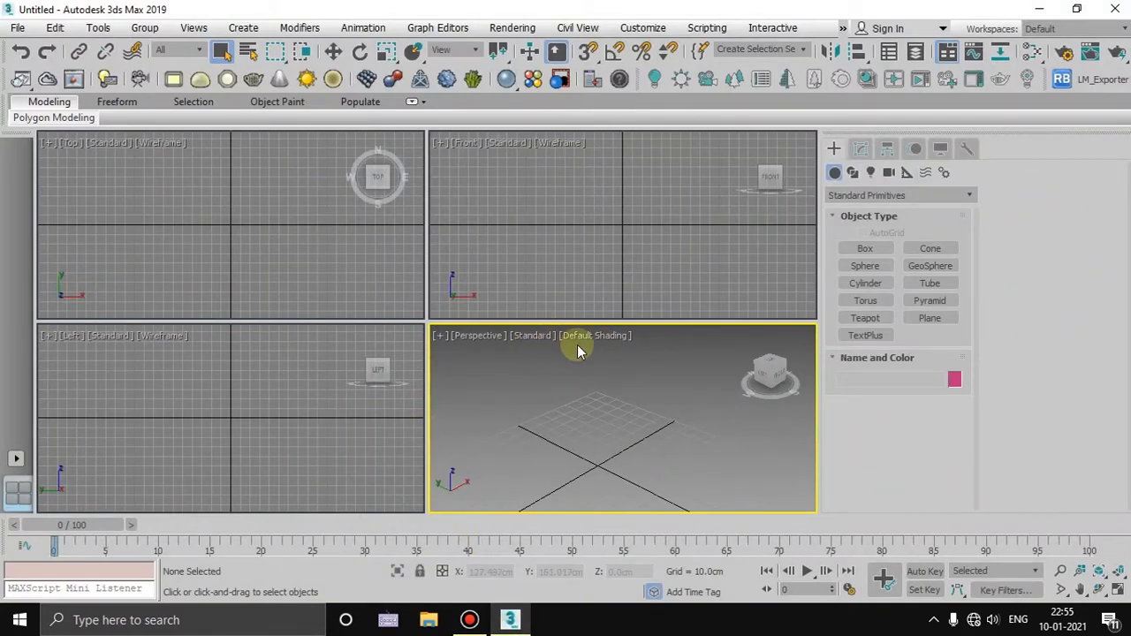
click(288, 249)
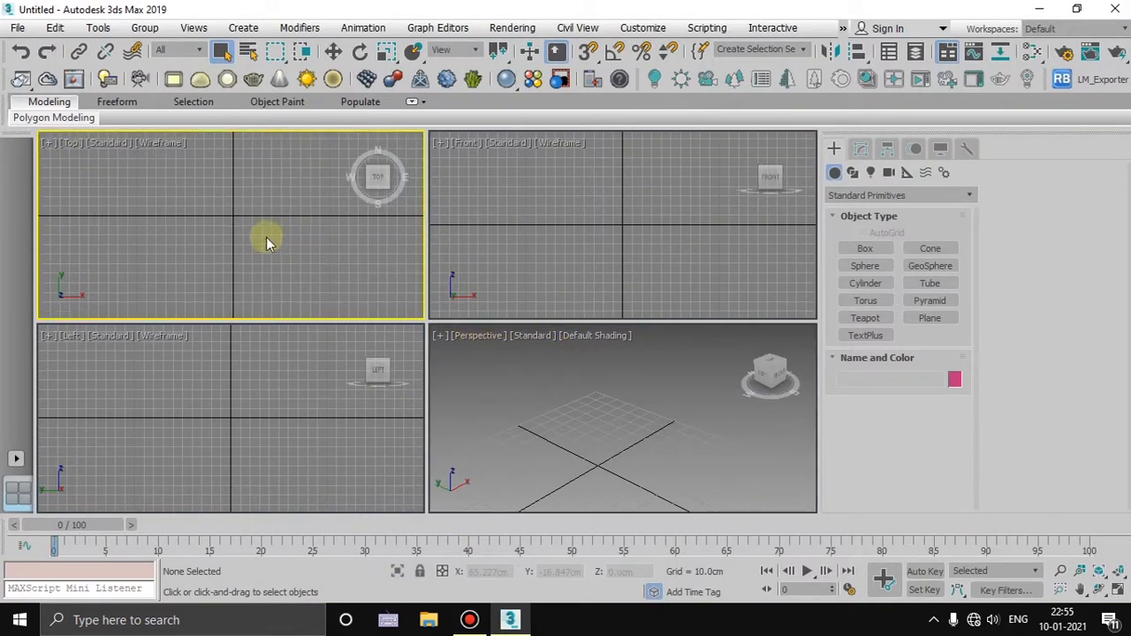
click(18, 30)
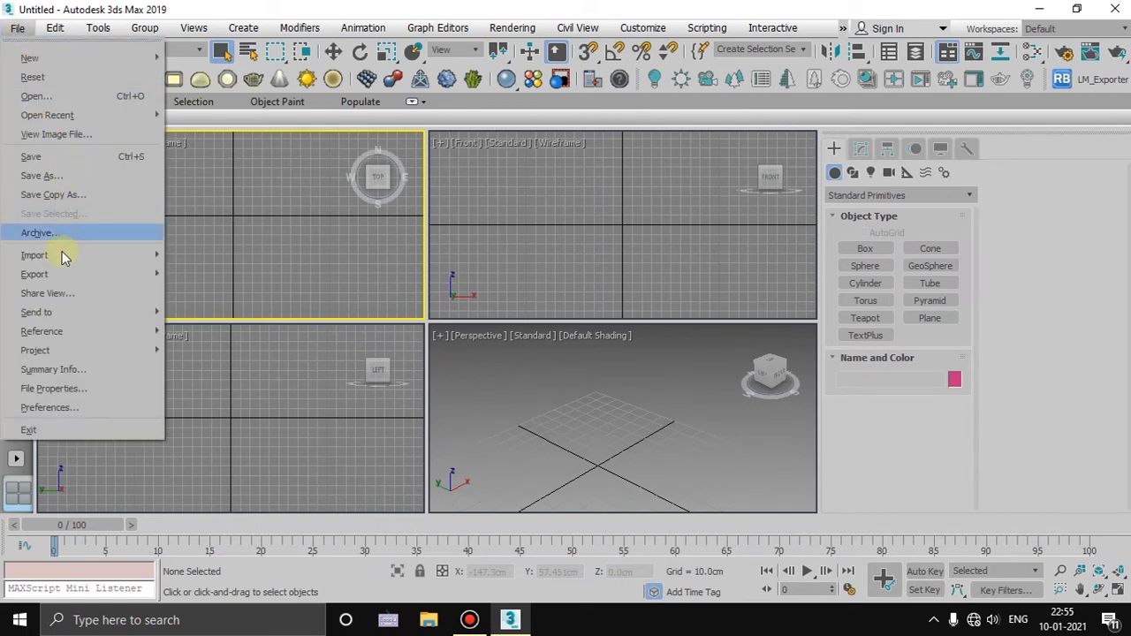
mouse_move(88, 260)
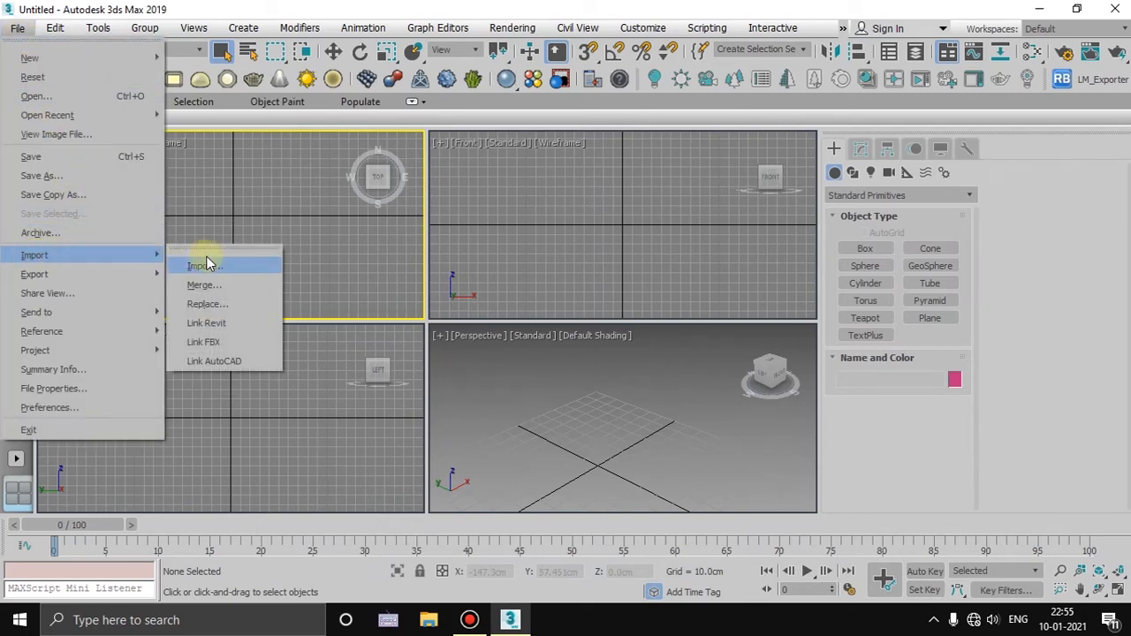
click(225, 362)
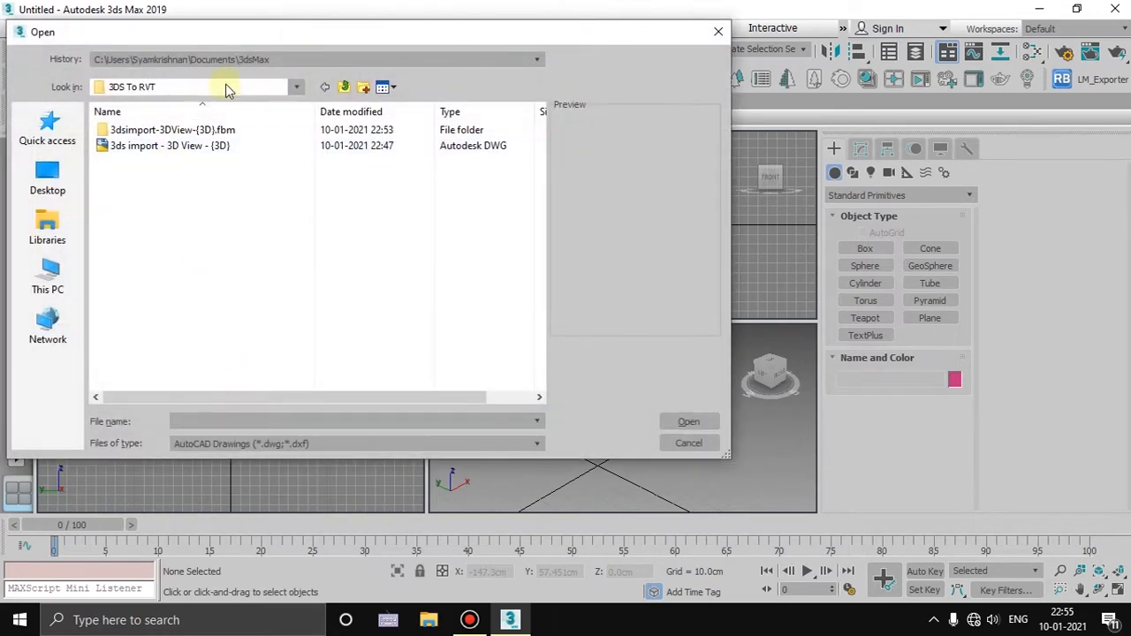
- Choose the DWG file 3ds import - 3D View - {3D} from the 3DS To RVT folder and set the preset to DWG File Exported from Revit
click(296, 88)
click(378, 270)
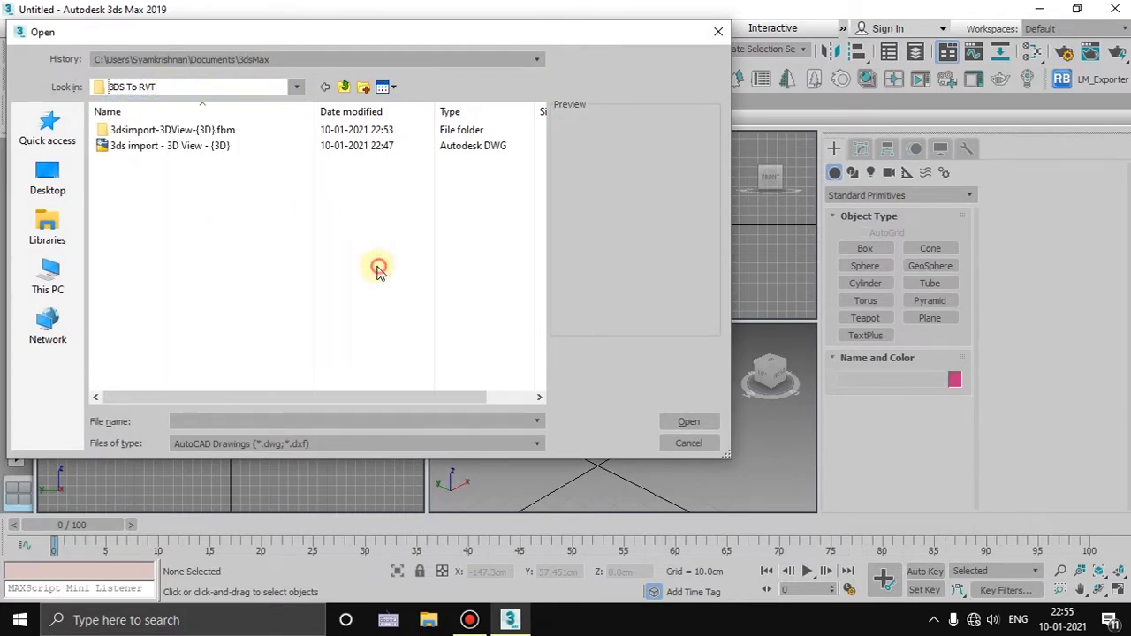
click(193, 88)
click(366, 245)
click(146, 148)
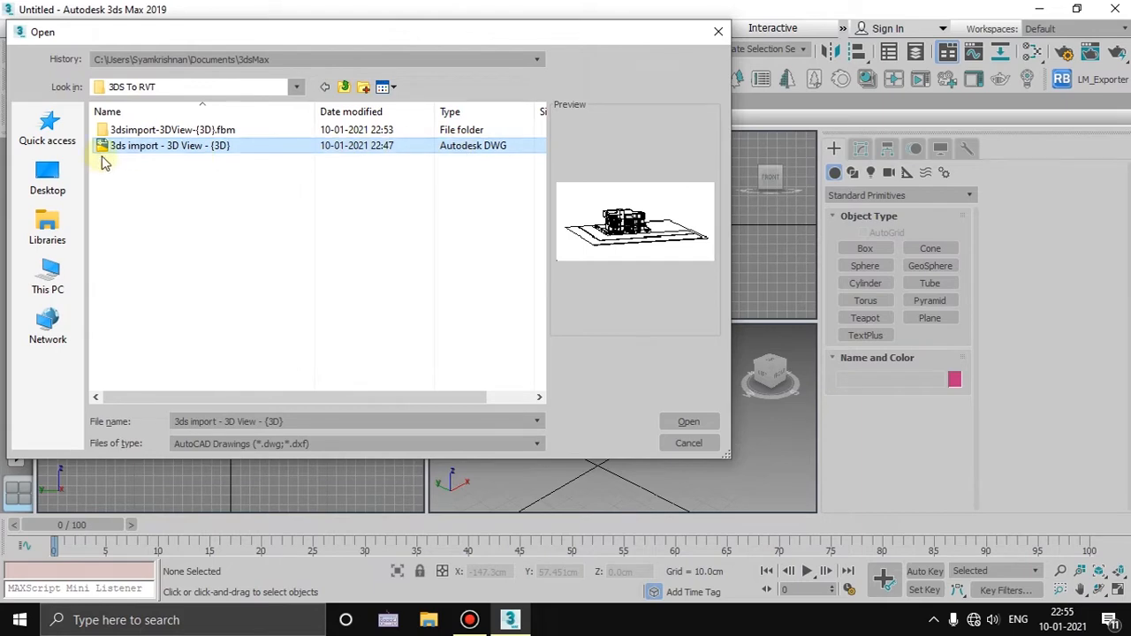
click(189, 155)
click(680, 424)
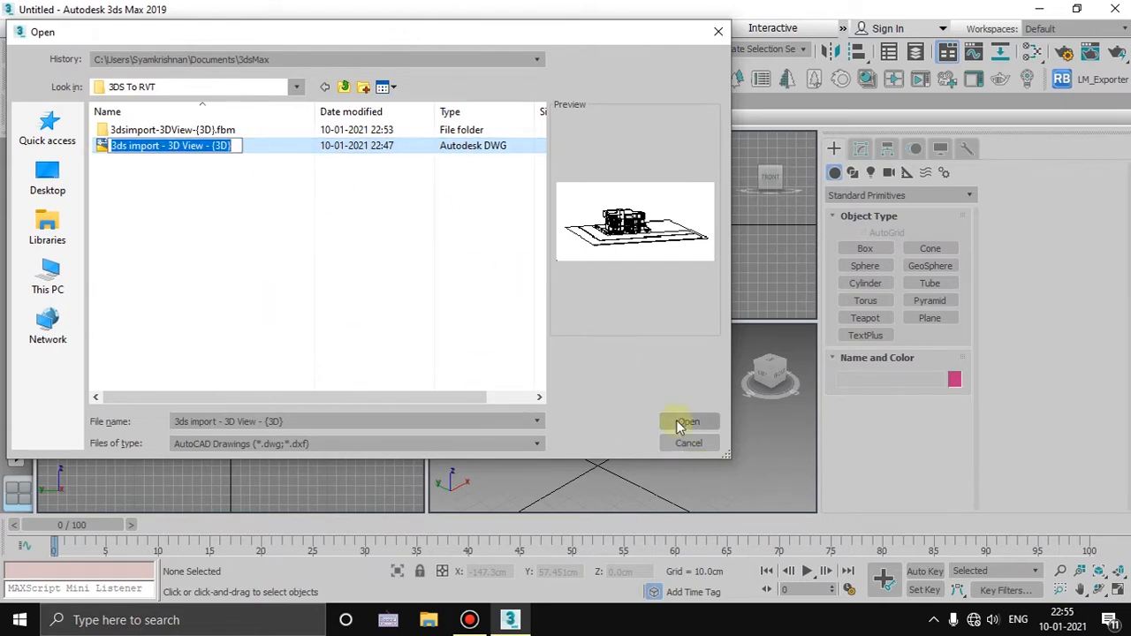
click(682, 420)
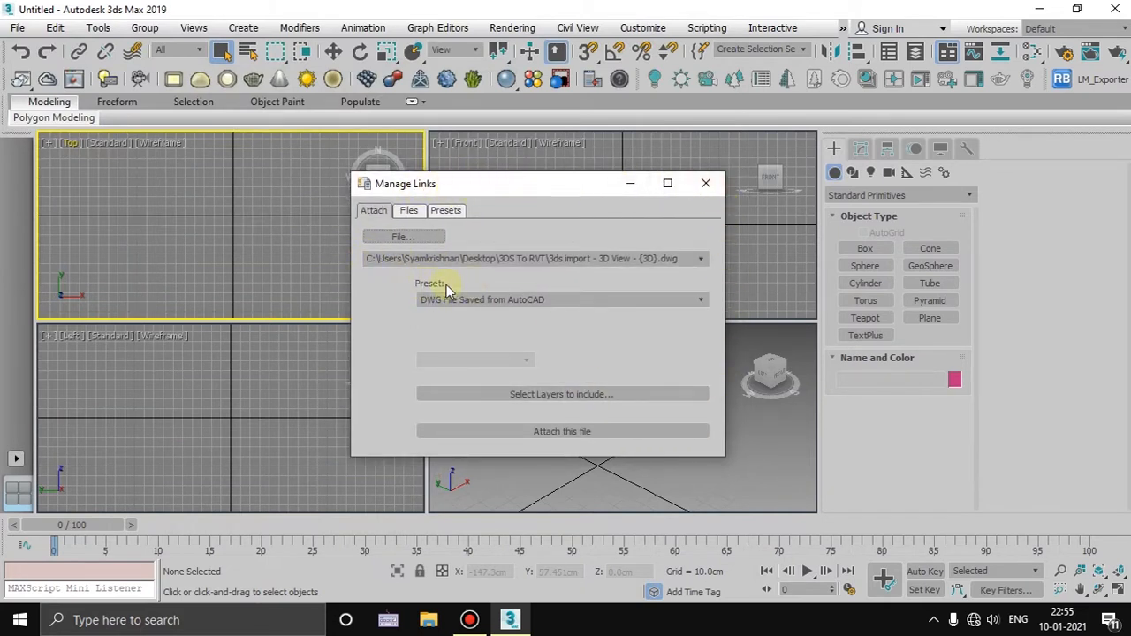
click(539, 300)
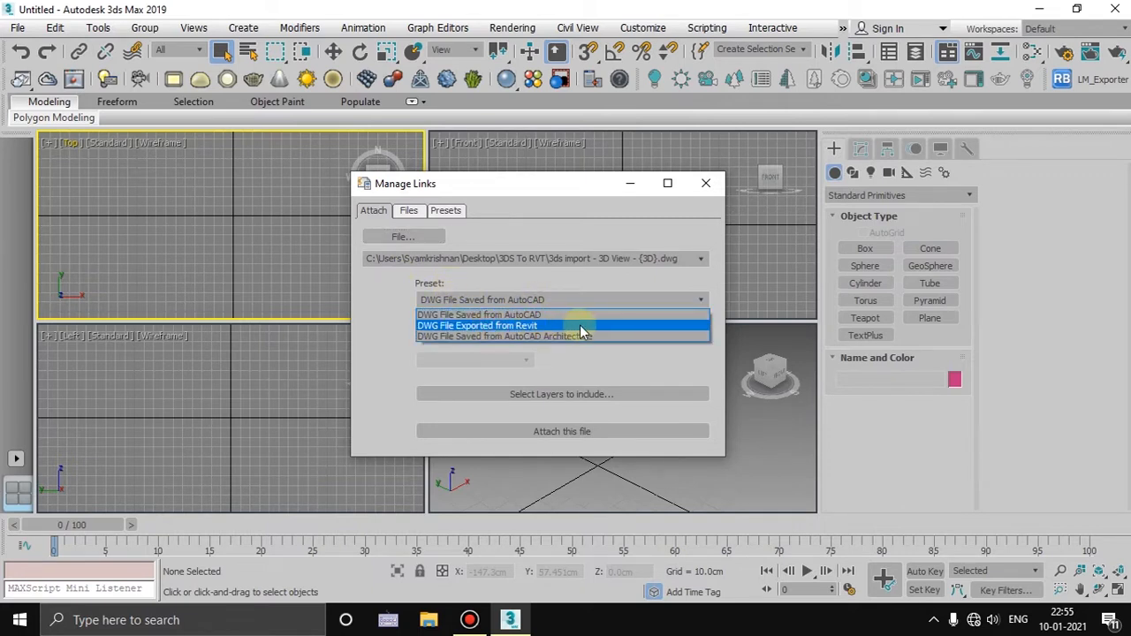
click(509, 327)
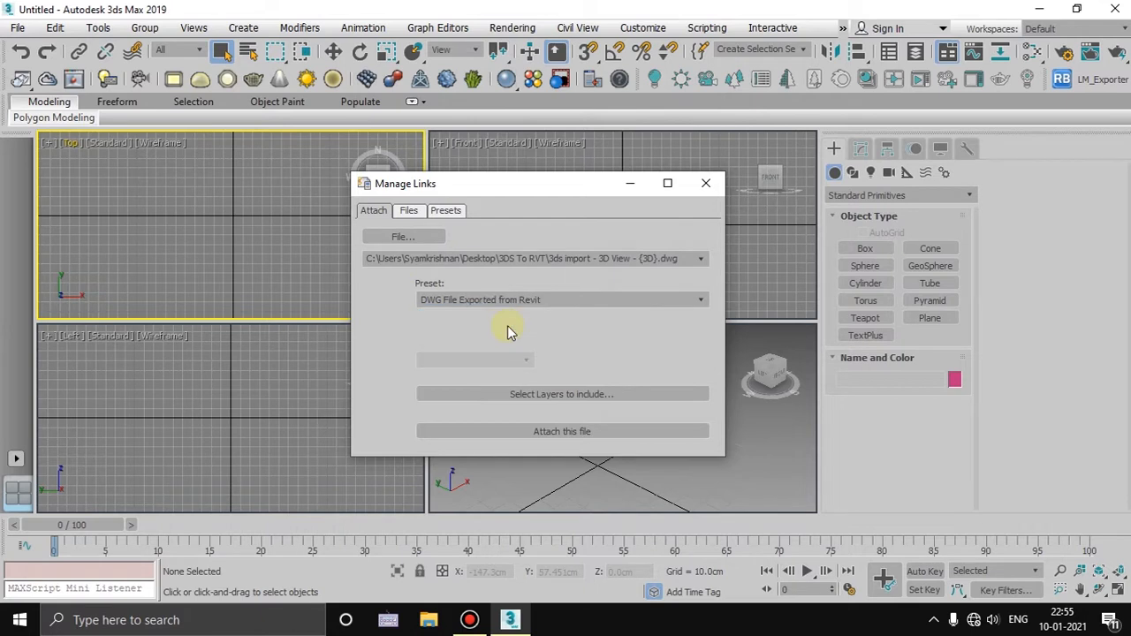
- Review the linked file's layer list under Select from list and Skip all frozen layers, and cancel the layer selection
click(561, 398)
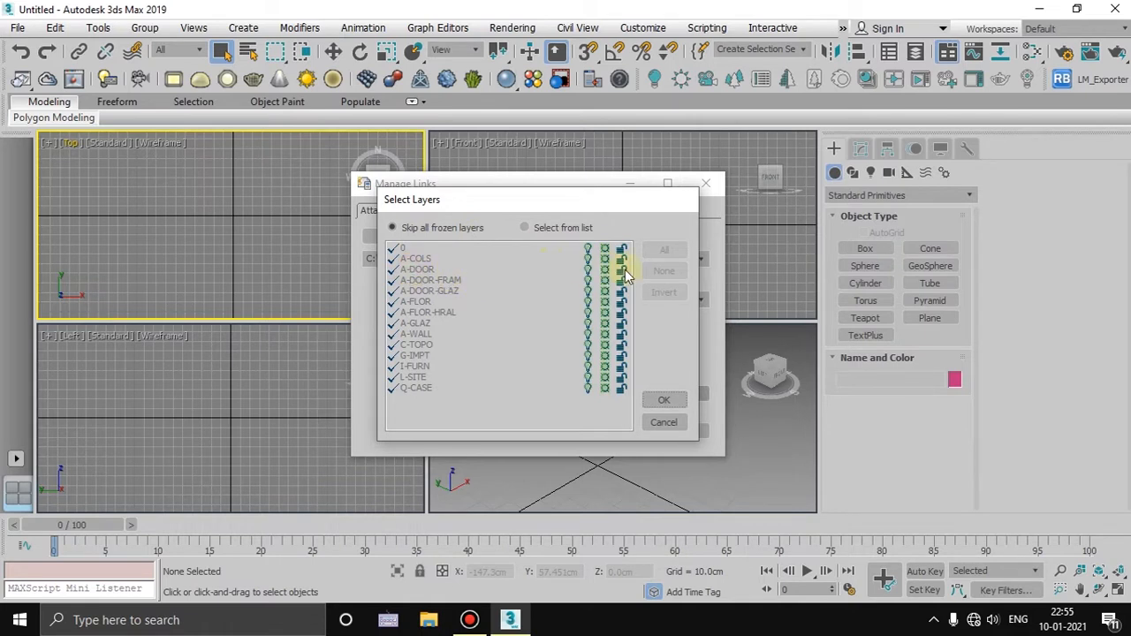
click(528, 228)
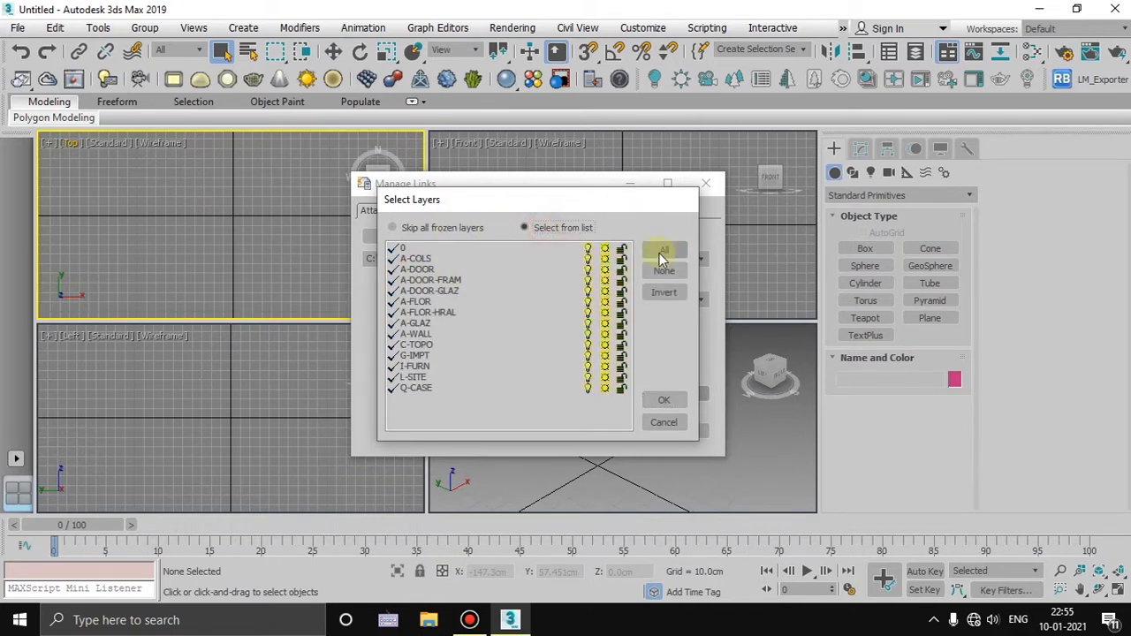
click(430, 229)
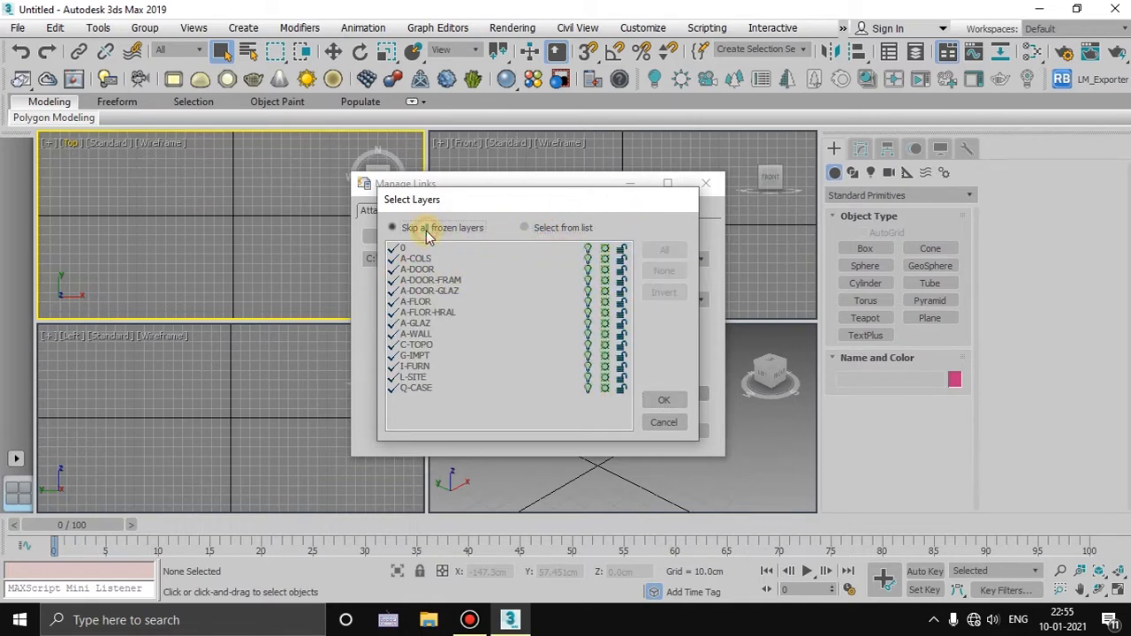
click(664, 425)
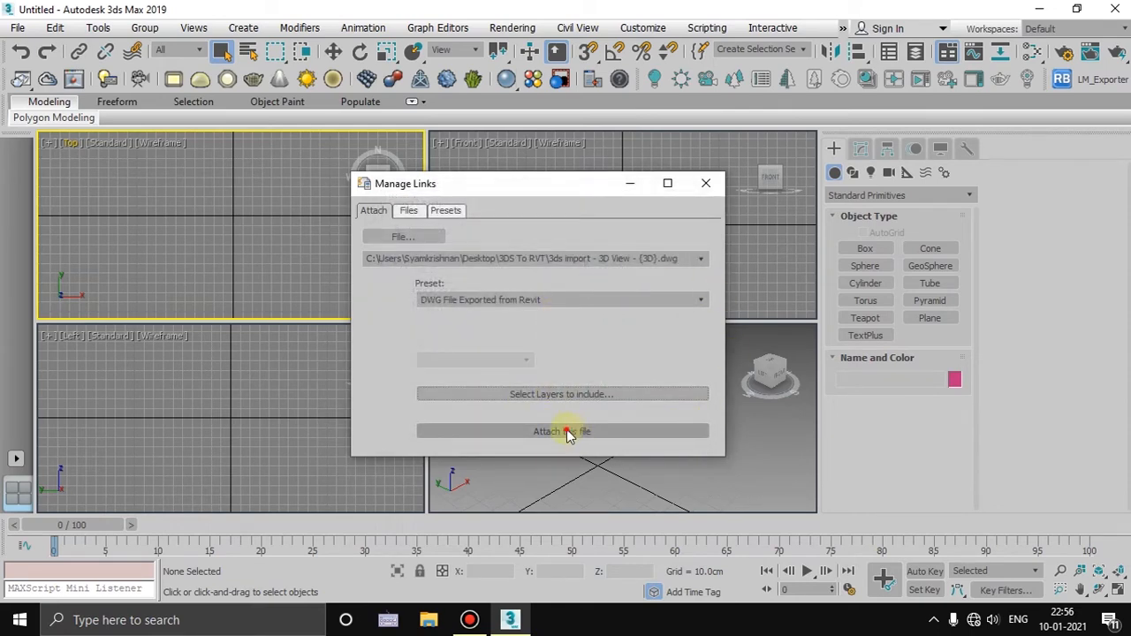
- Attach the DWG file to the scene and close the link manager
click(568, 432)
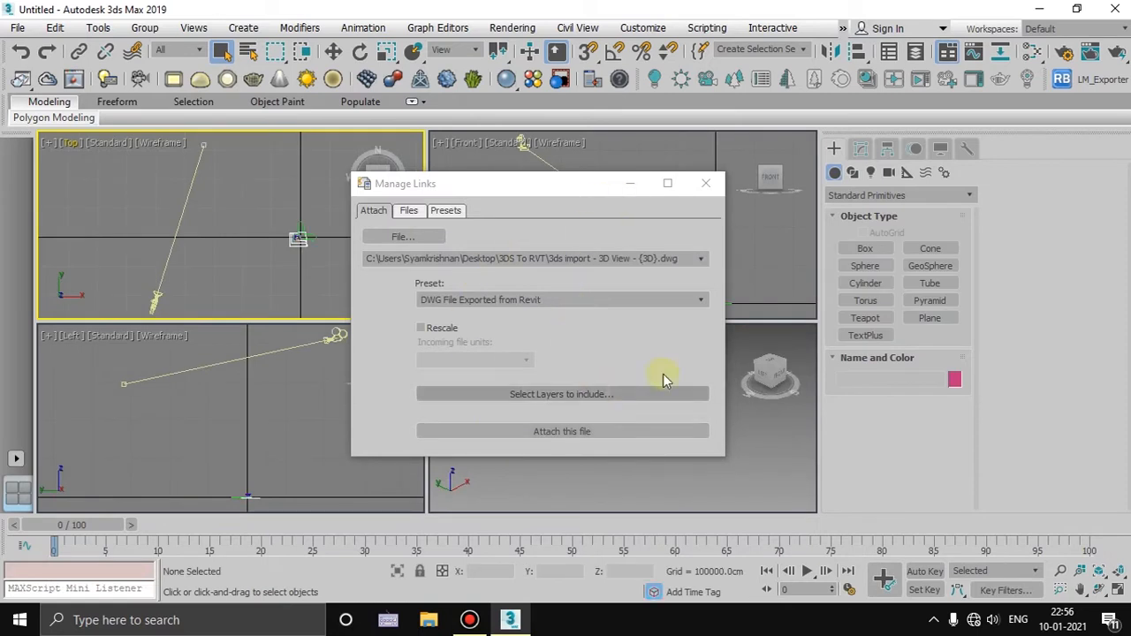
drag(540, 184, 497, 211)
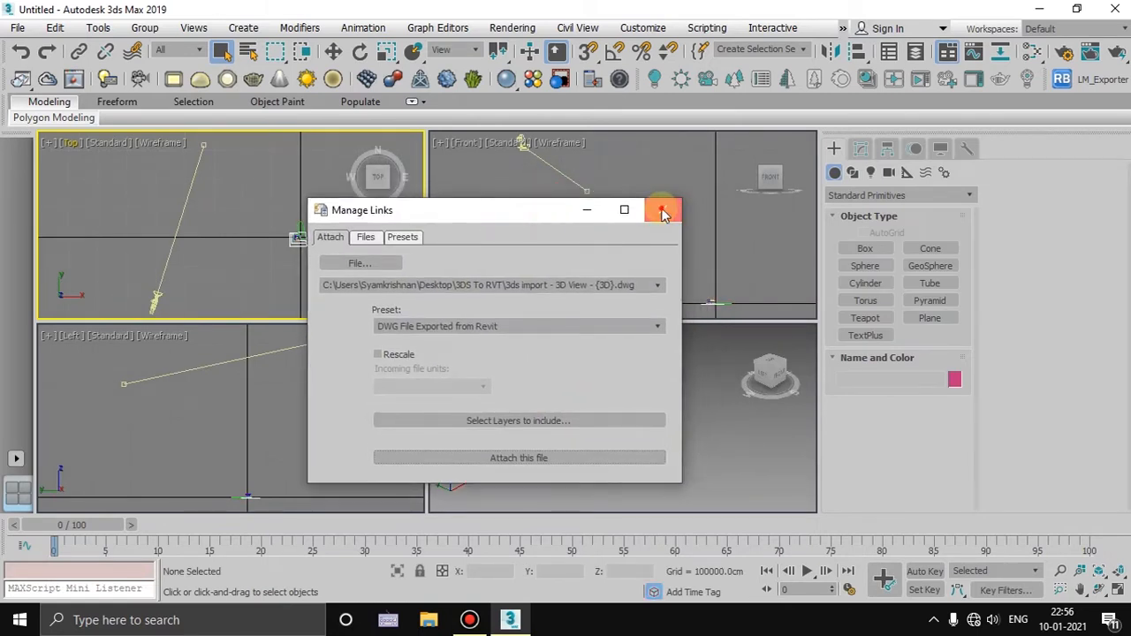
click(663, 211)
- Maximize the Perspective viewport, select the linked 3D view camera, and inspect the house model and its site from several angles
click(654, 434)
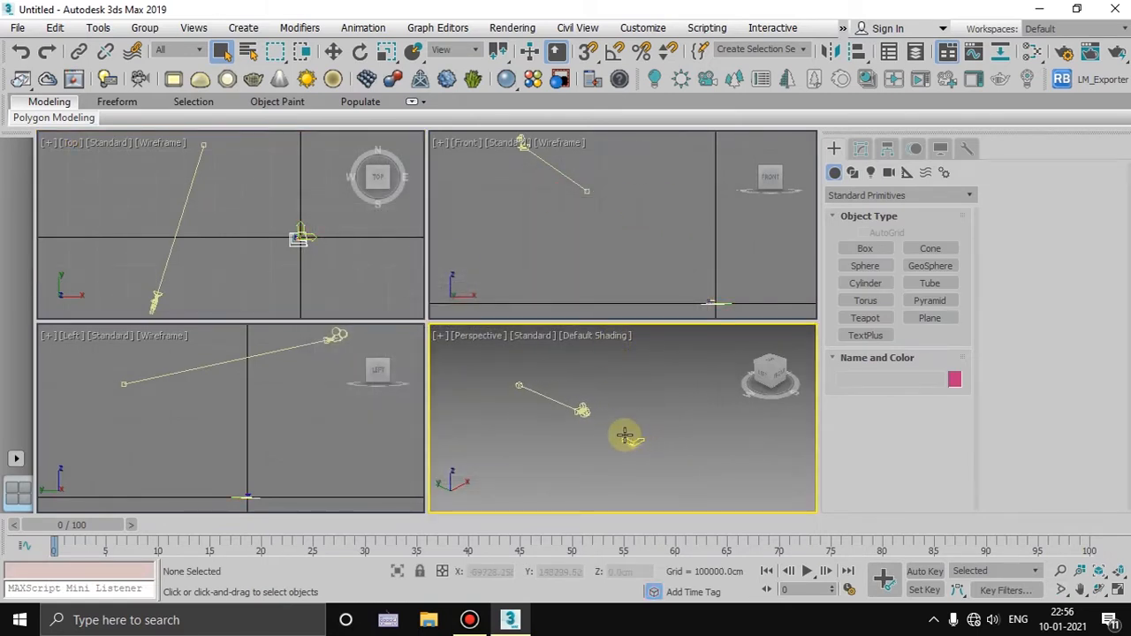
key(alt+w)
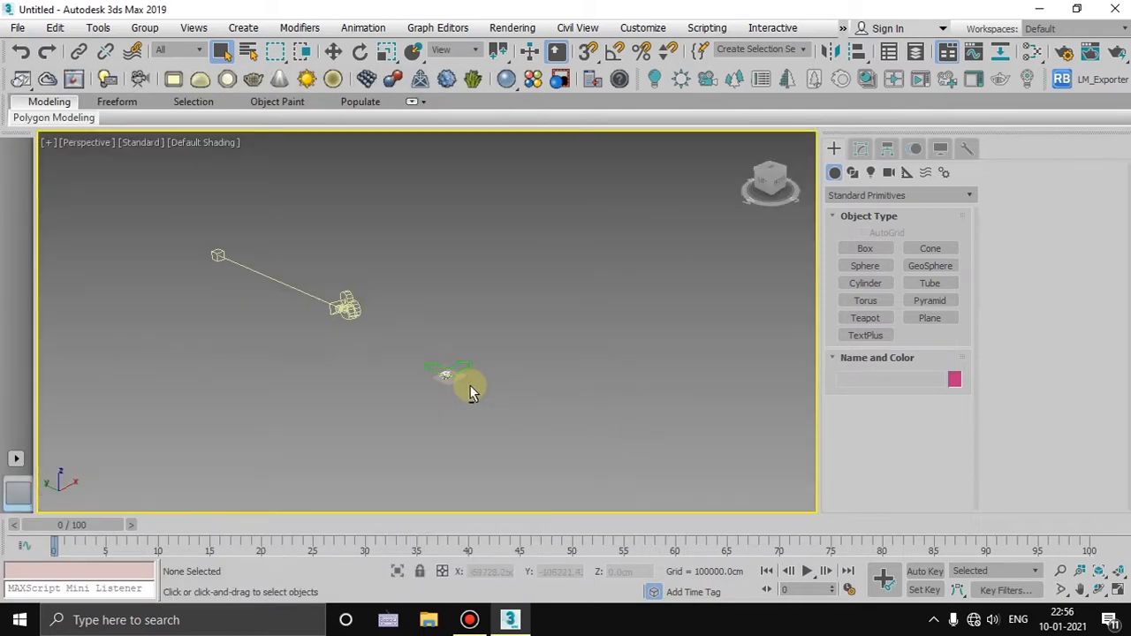
scroll(470, 385, up, 3)
click(412, 325)
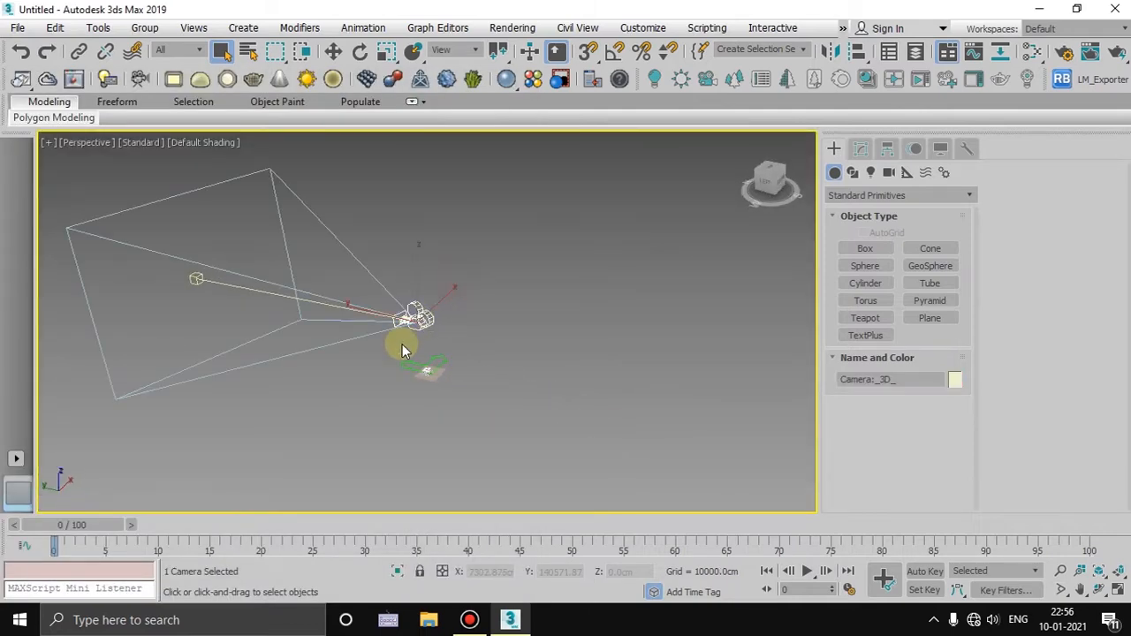
middle_drag(407, 344, 344, 329)
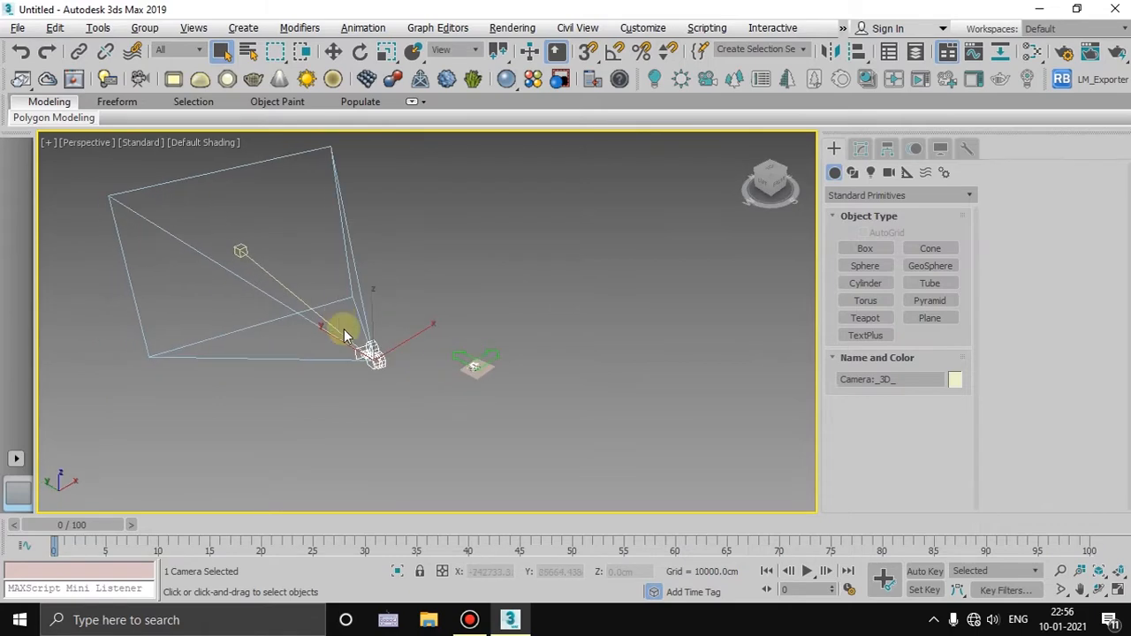
scroll(389, 360, up, 5)
alt+middle_drag(644, 387, 499, 389)
middle_drag(688, 434, 480, 356)
scroll(495, 425, up, 6)
scroll(495, 425, down, 8)
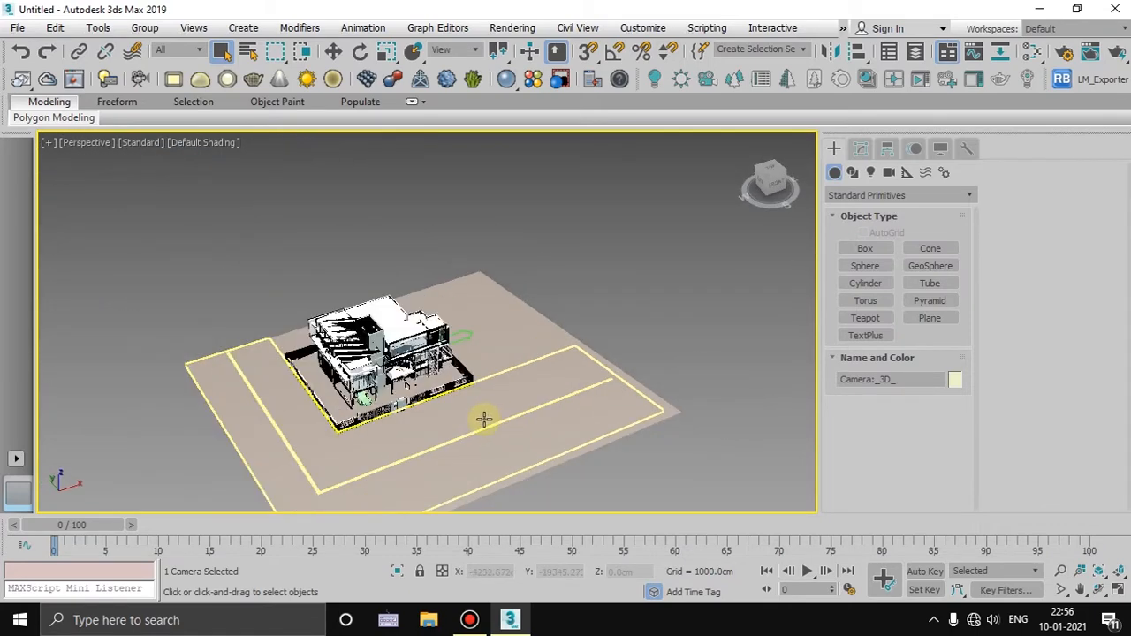
middle_drag(586, 302, 571, 530)
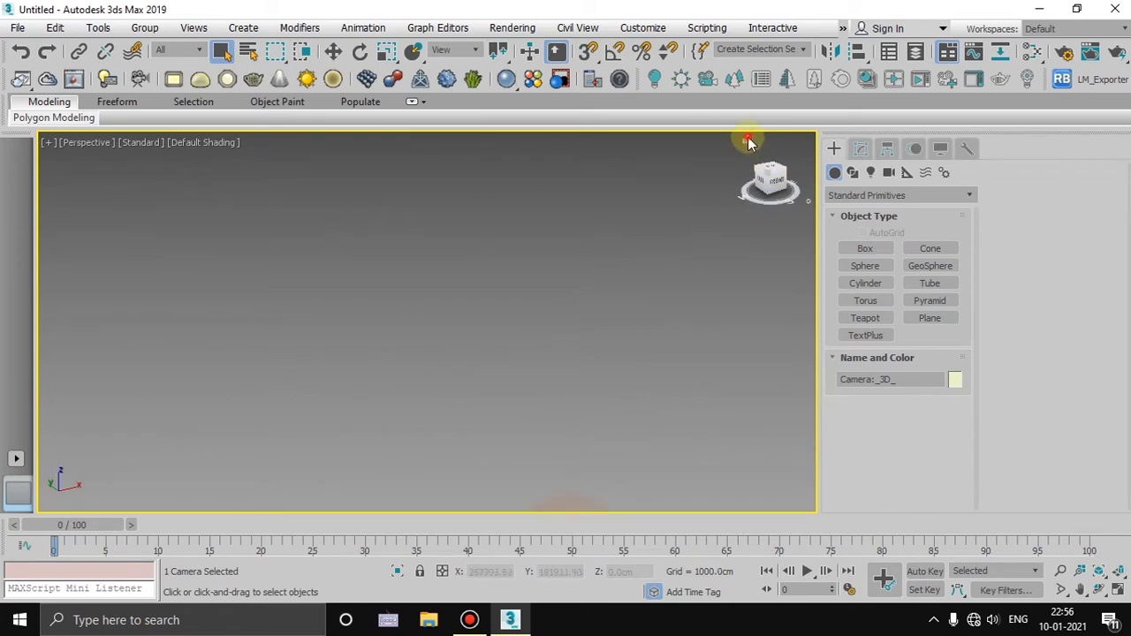
- Bring the linked house back into view and examine its front facade, car porch and boundary wall up close
click(747, 142)
scroll(517, 340, up, 8)
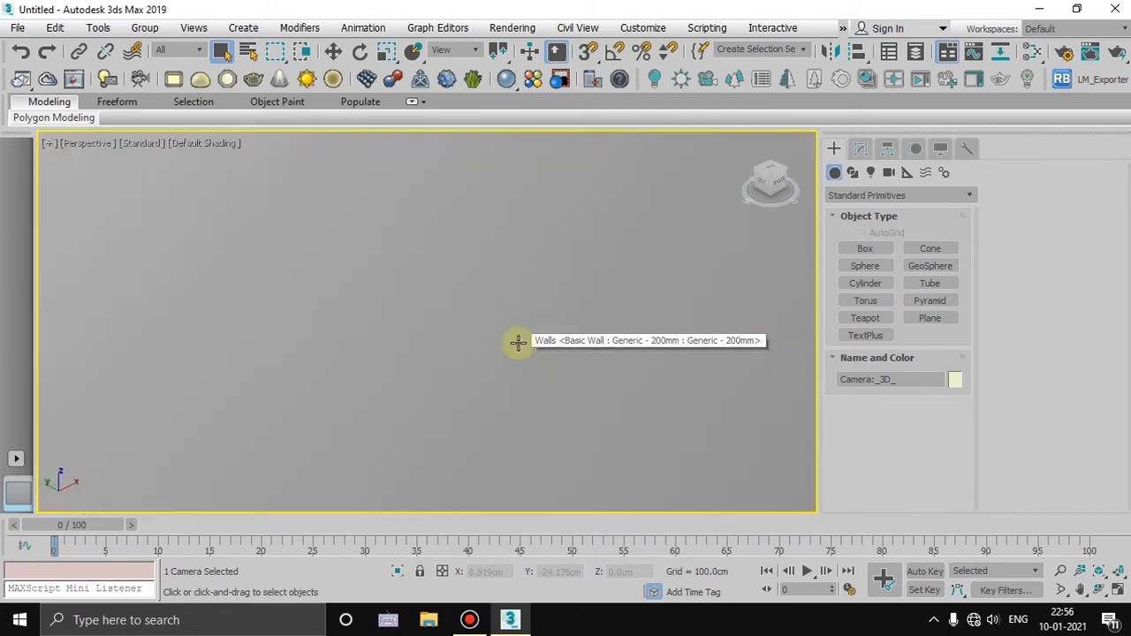
scroll(517, 342, up, 5)
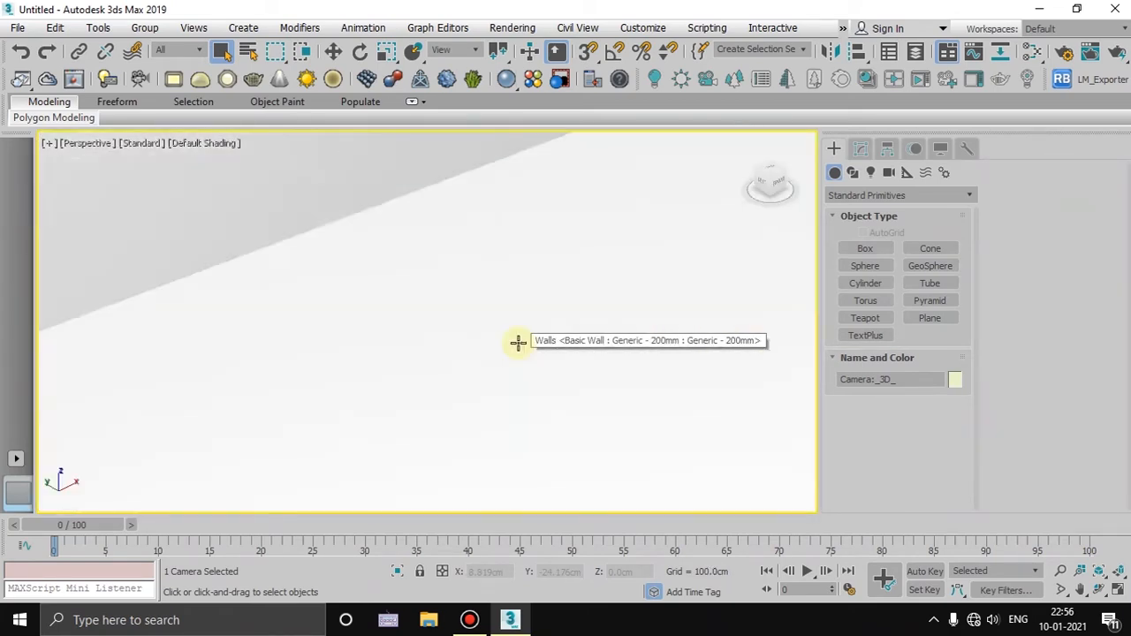
scroll(518, 342, down, 15)
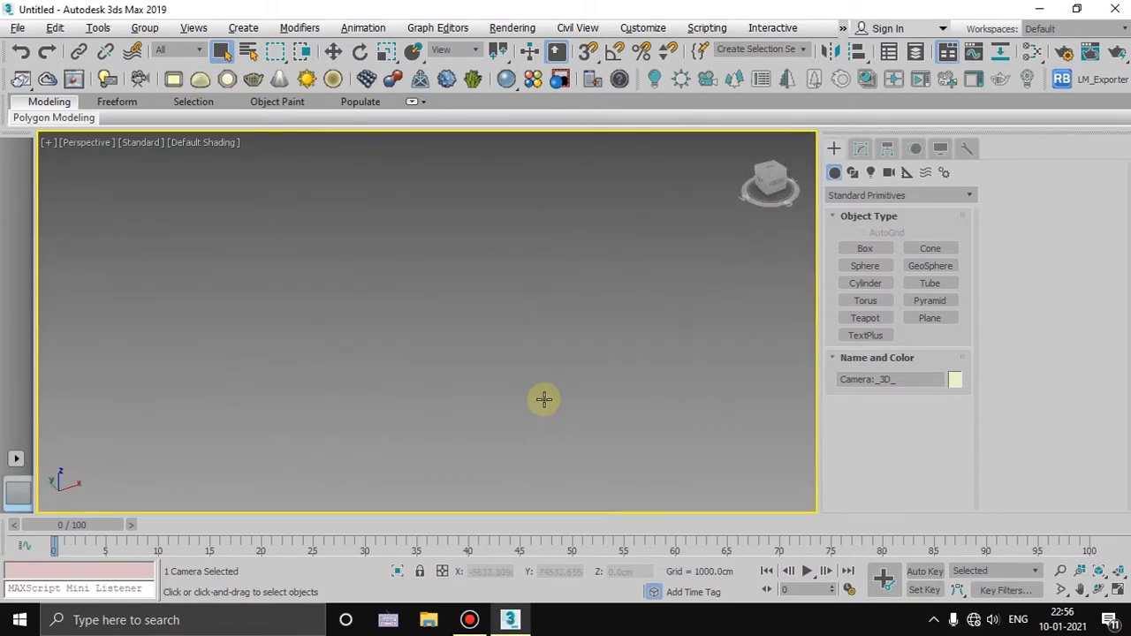
alt+middle_drag(559, 417, 570, 407)
click(507, 227)
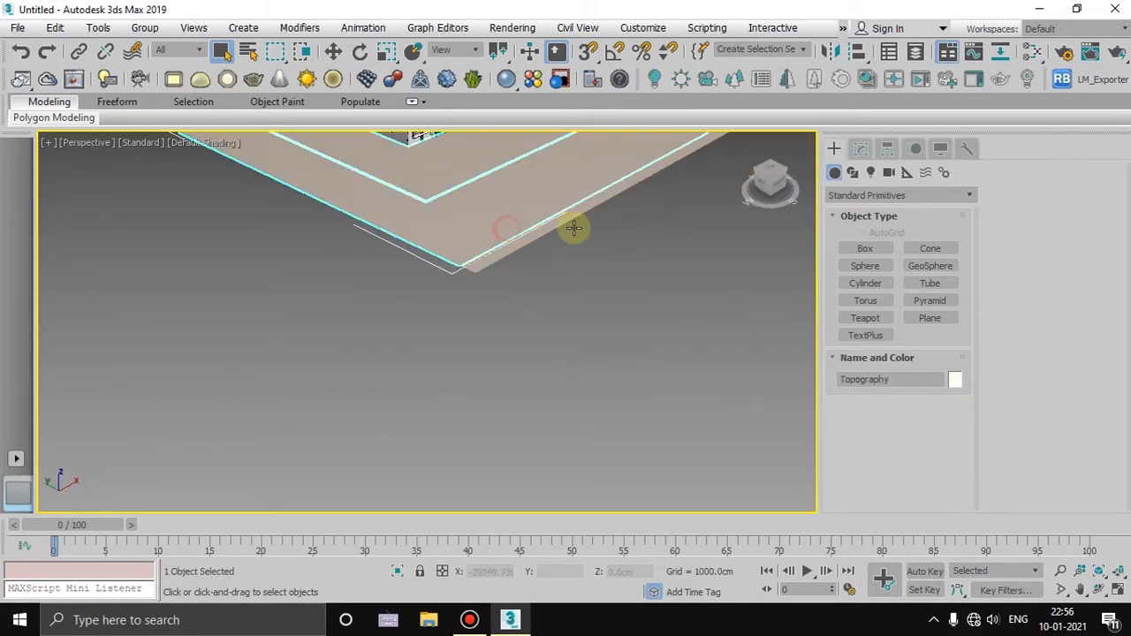
middle_drag(608, 299, 594, 439)
scroll(594, 439, up, 10)
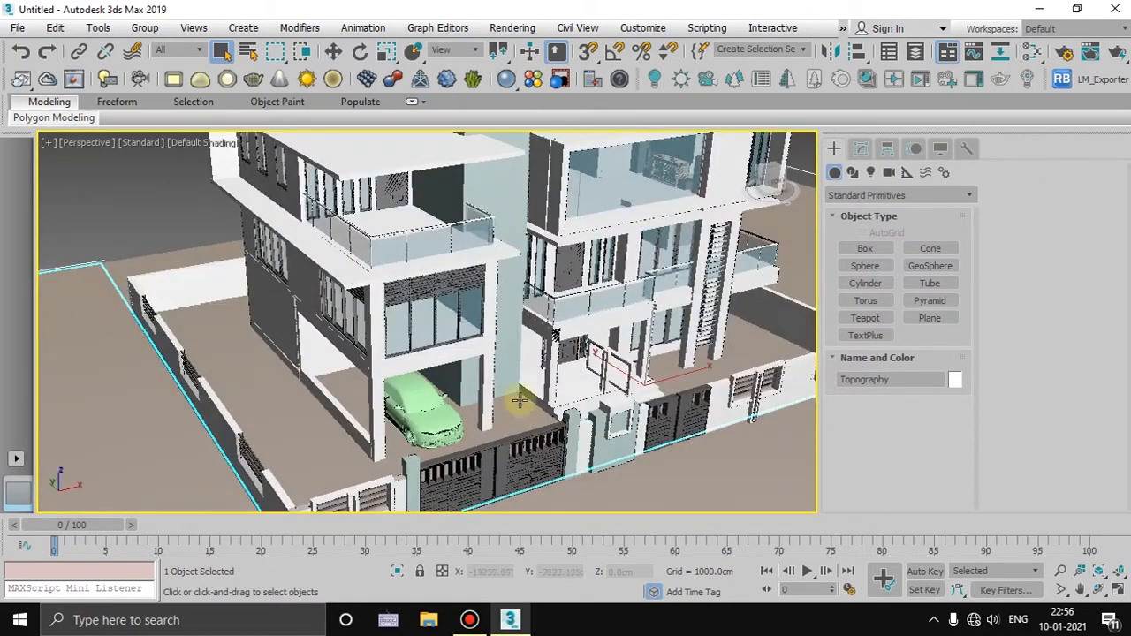
- Check individual parts of the linked model by selecting a facade wall, a balcony floor slab, the front boundary wall and two casework pieces
click(499, 328)
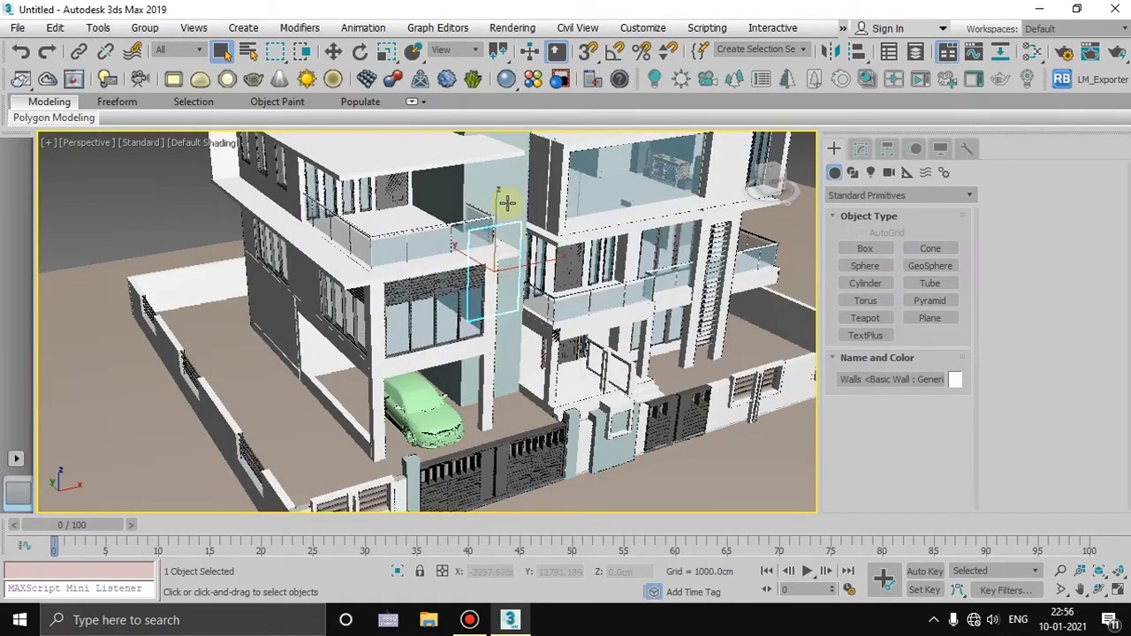
click(350, 232)
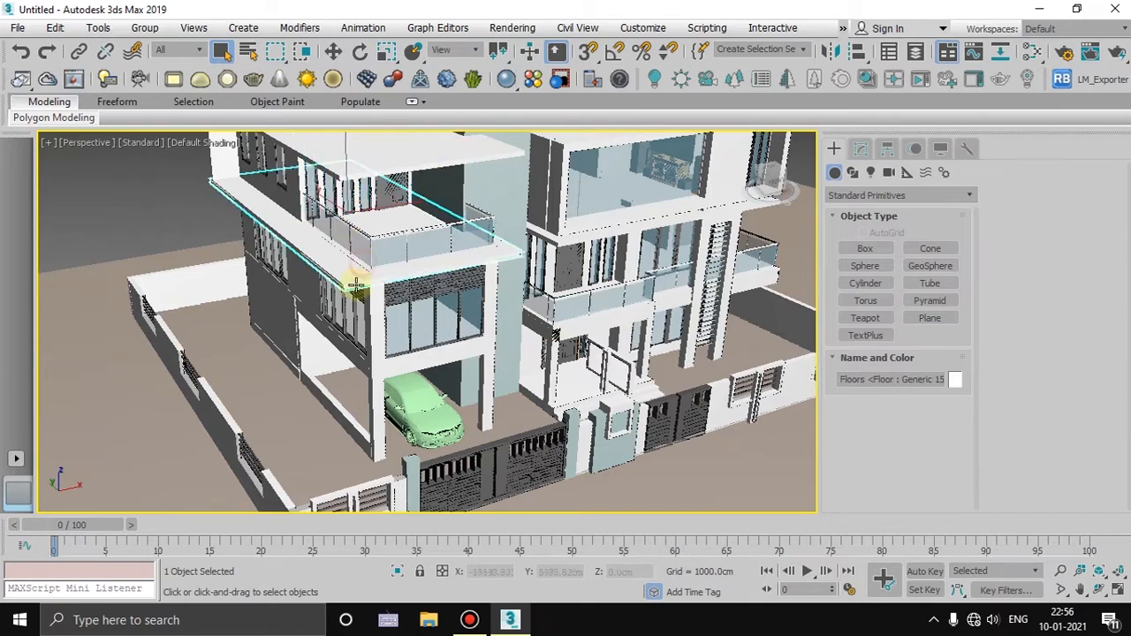
click(682, 433)
click(774, 398)
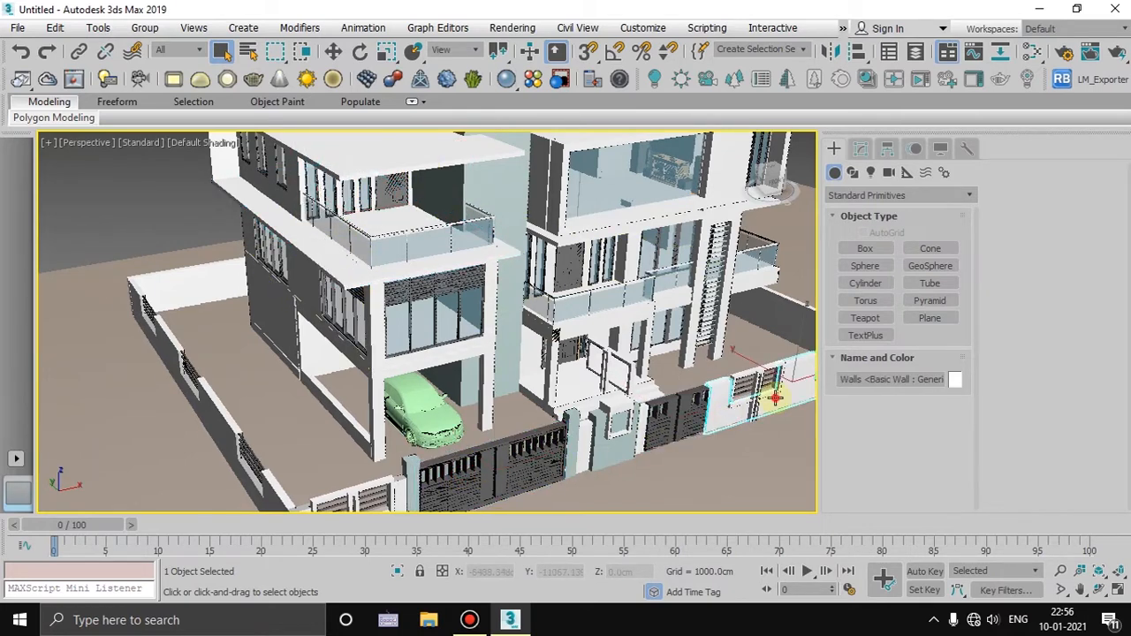
scroll(625, 428, up, 5)
click(611, 416)
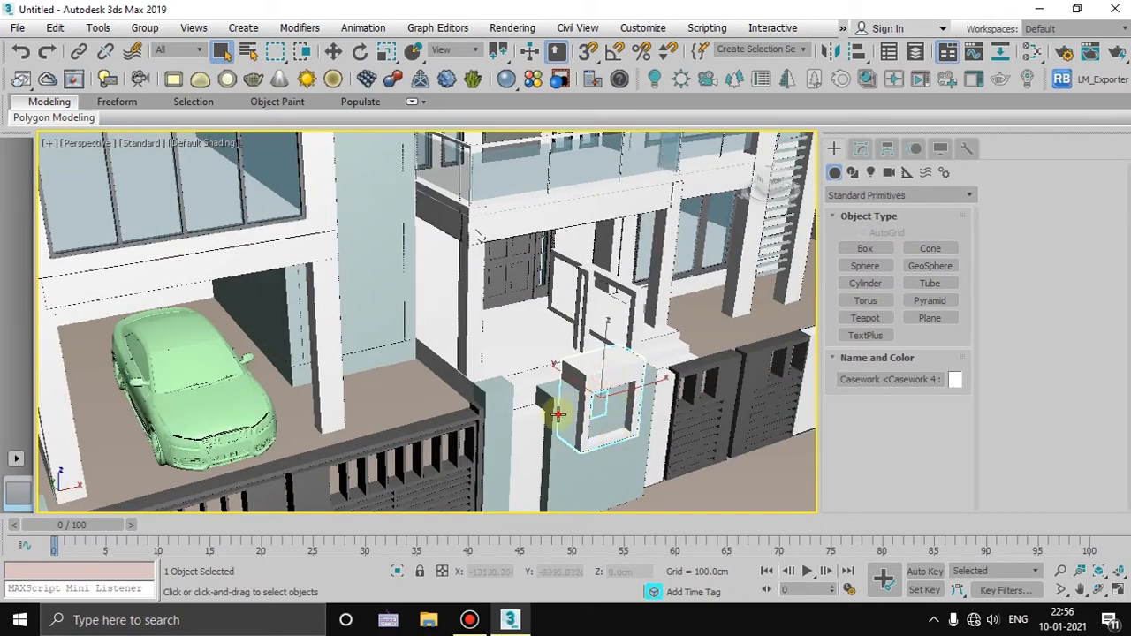
click(606, 272)
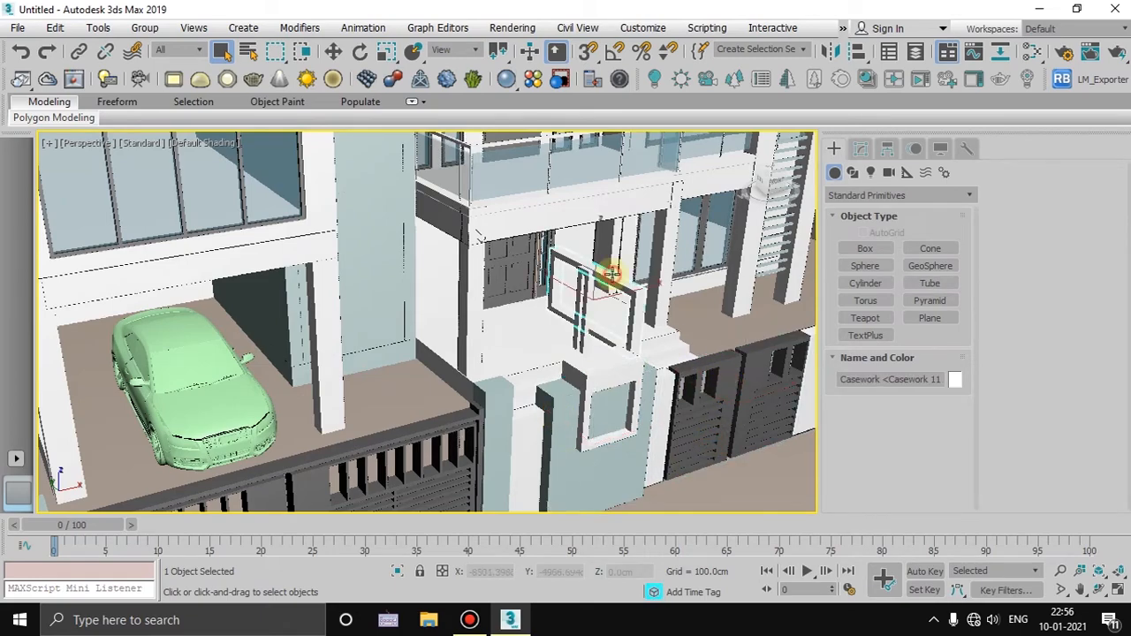
- Examine the green car in the porch up close, as well as the house front and gates from several angles
scroll(528, 253, down, 6)
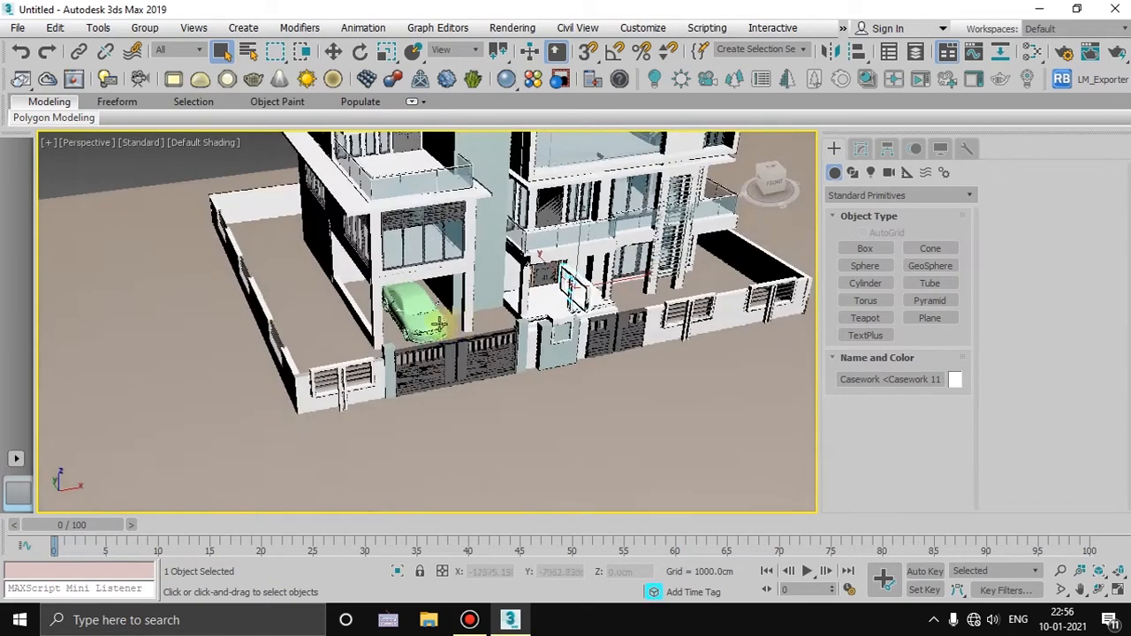
scroll(443, 323, up, 10)
middle_drag(447, 343, 555, 352)
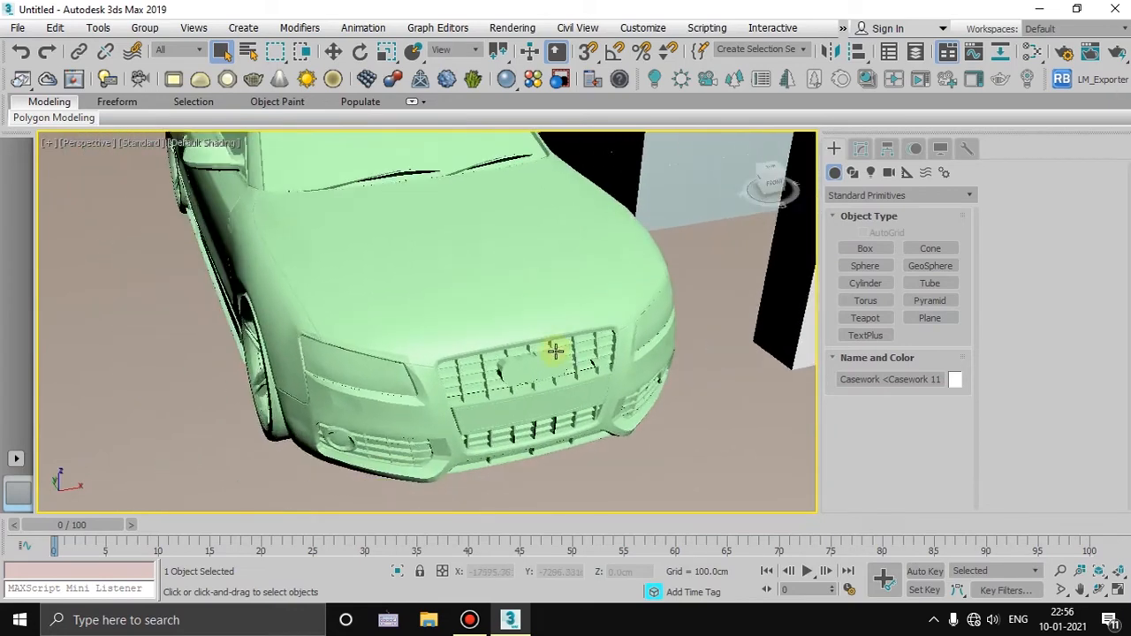
scroll(435, 354, down, 4)
right_click(393, 267)
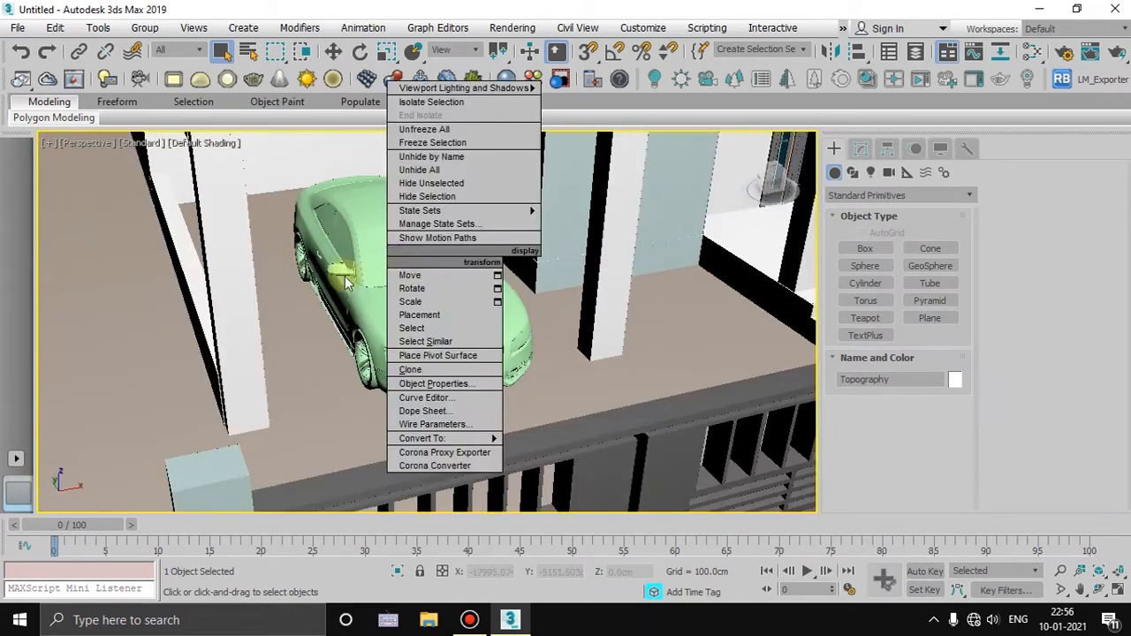
click(300, 212)
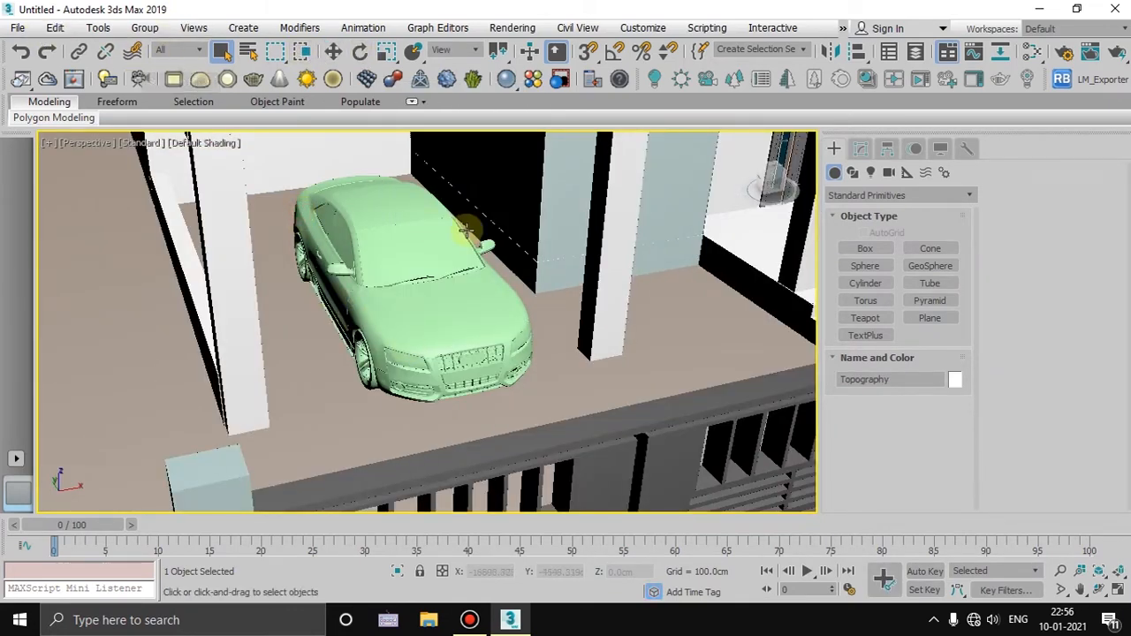
scroll(442, 263, down, 8)
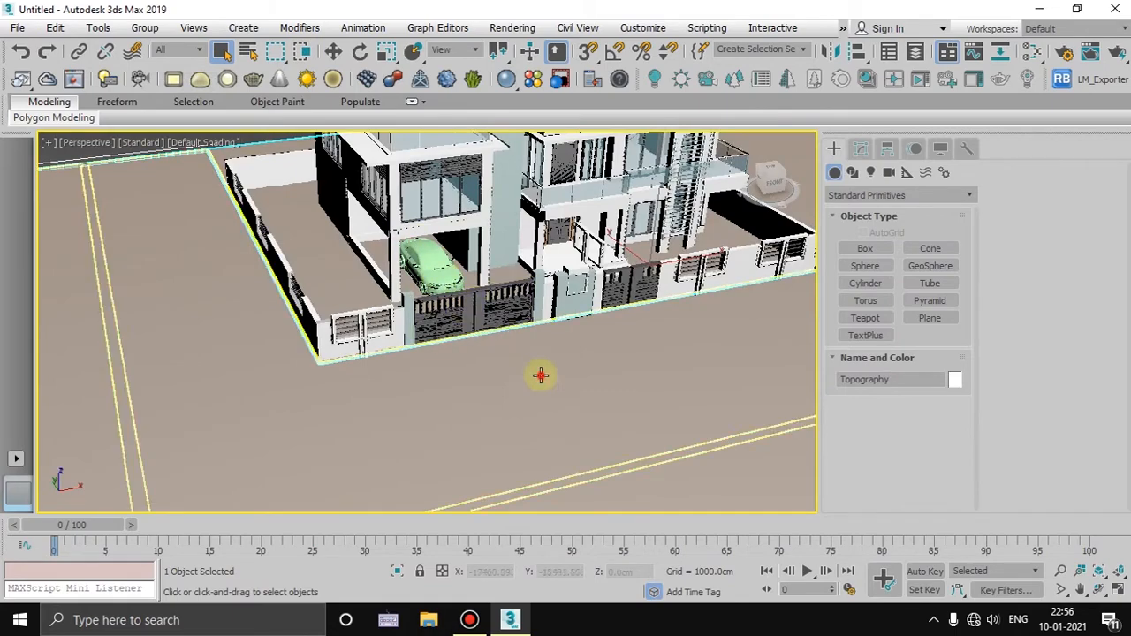
alt+middle_drag(450, 351, 546, 341)
scroll(538, 424, down, 5)
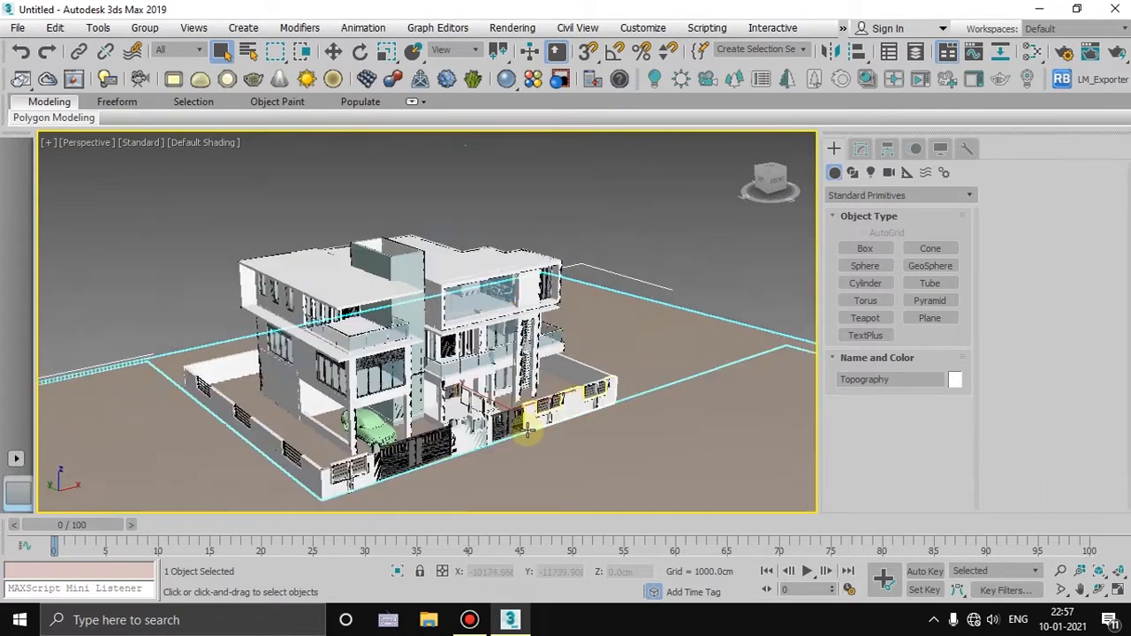
scroll(467, 436, up, 6)
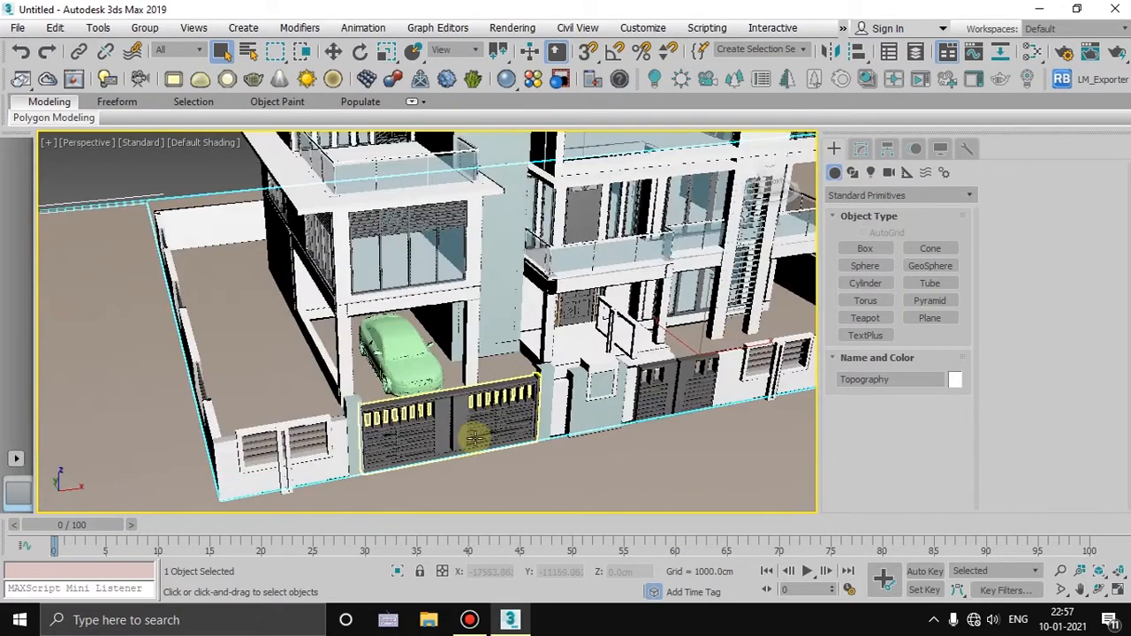
alt+middle_drag(645, 399, 508, 431)
- Switch the geometry category to AEC Extended and return it to Standard Primitives
click(870, 194)
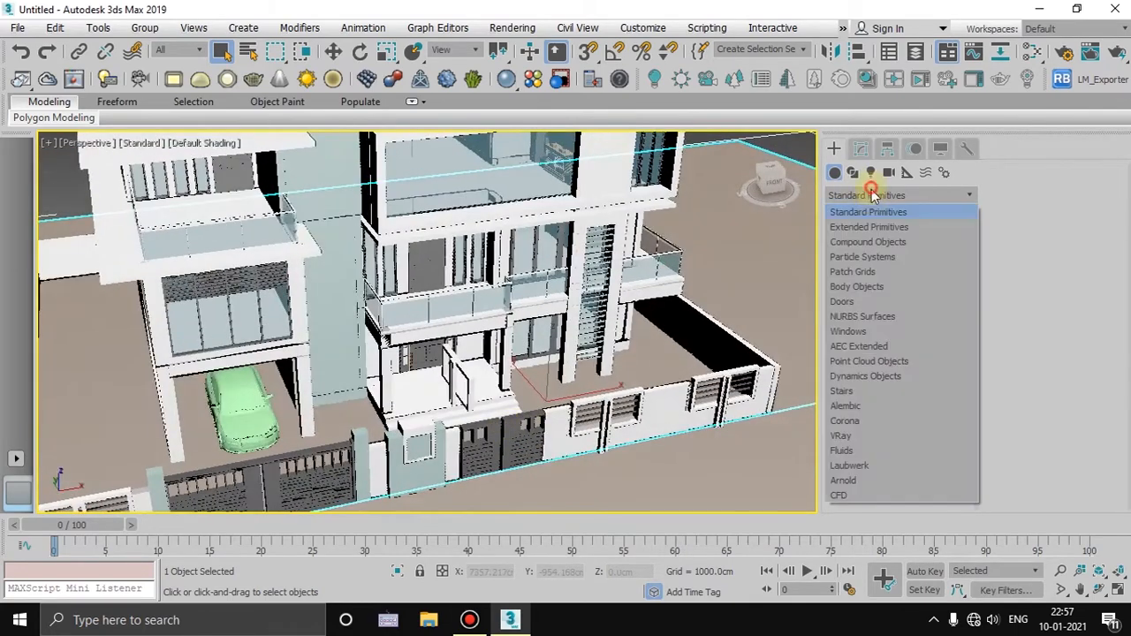
click(862, 345)
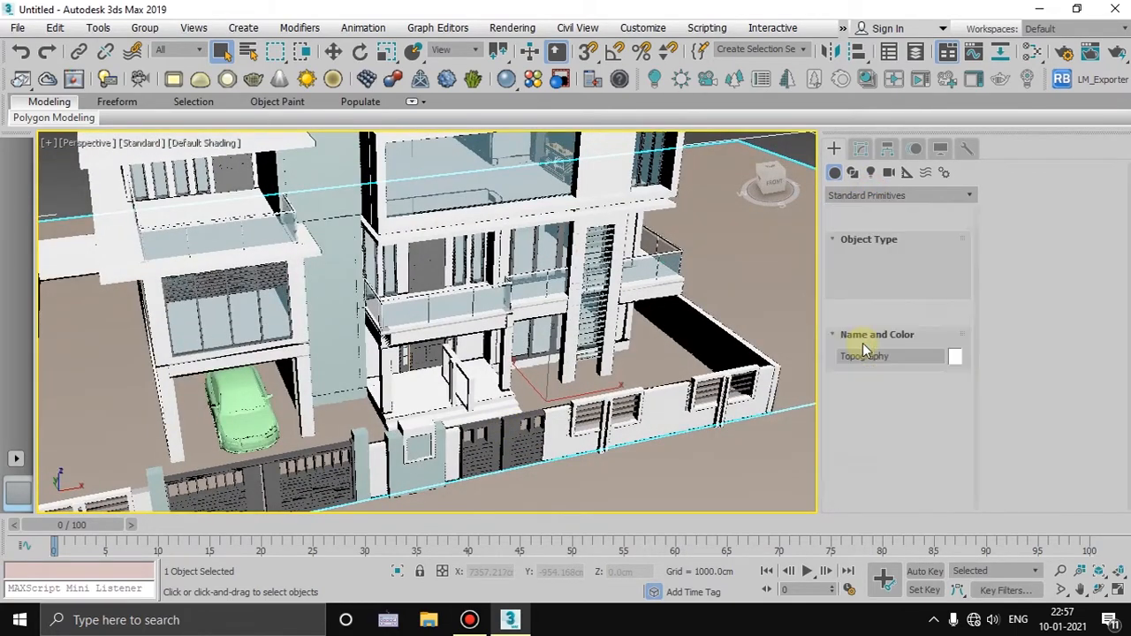
click(883, 195)
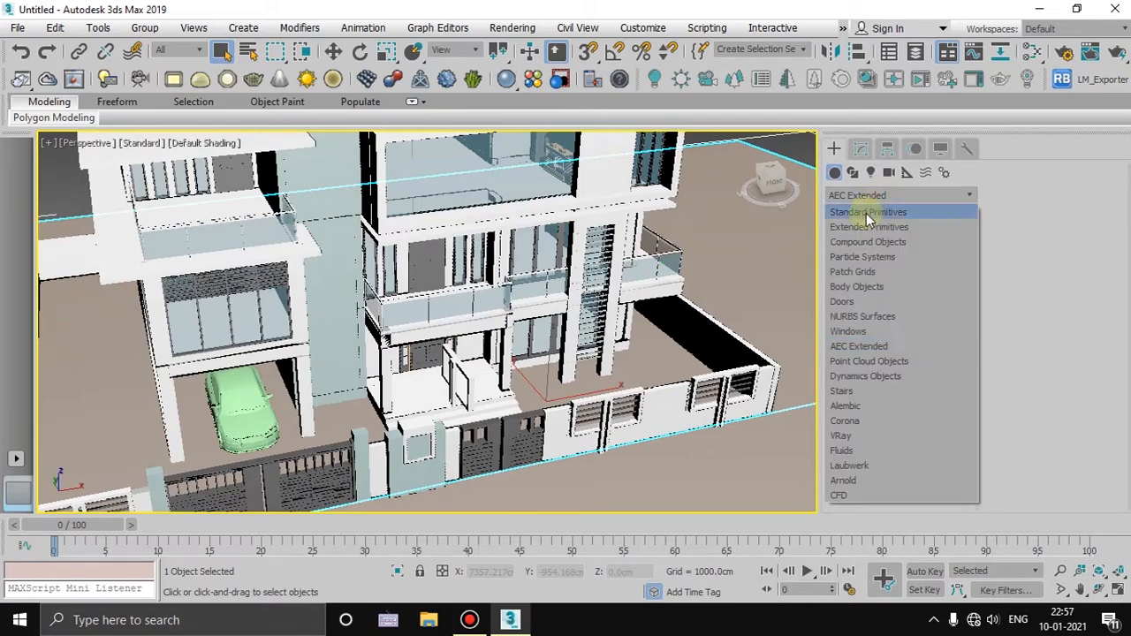
click(870, 211)
- Examine the house's roof, upper floor and site from several angles, ending close to the front gate
scroll(621, 349, down, 5)
alt+middle_drag(621, 349, 487, 445)
scroll(487, 444, up, 3)
scroll(485, 445, down, 5)
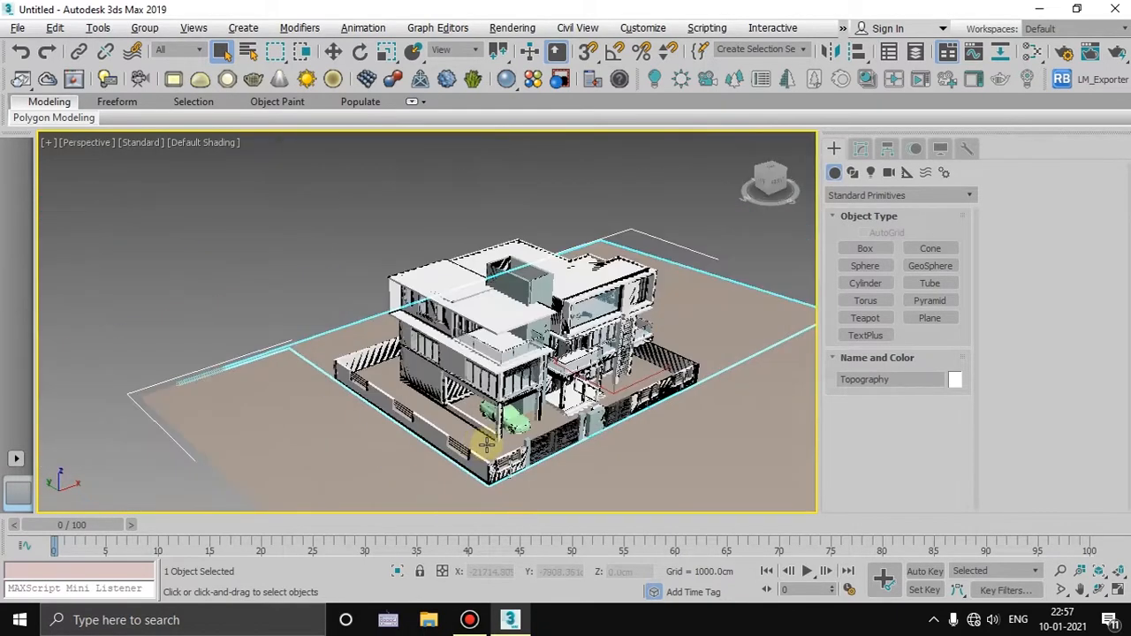
scroll(453, 446, up, 3)
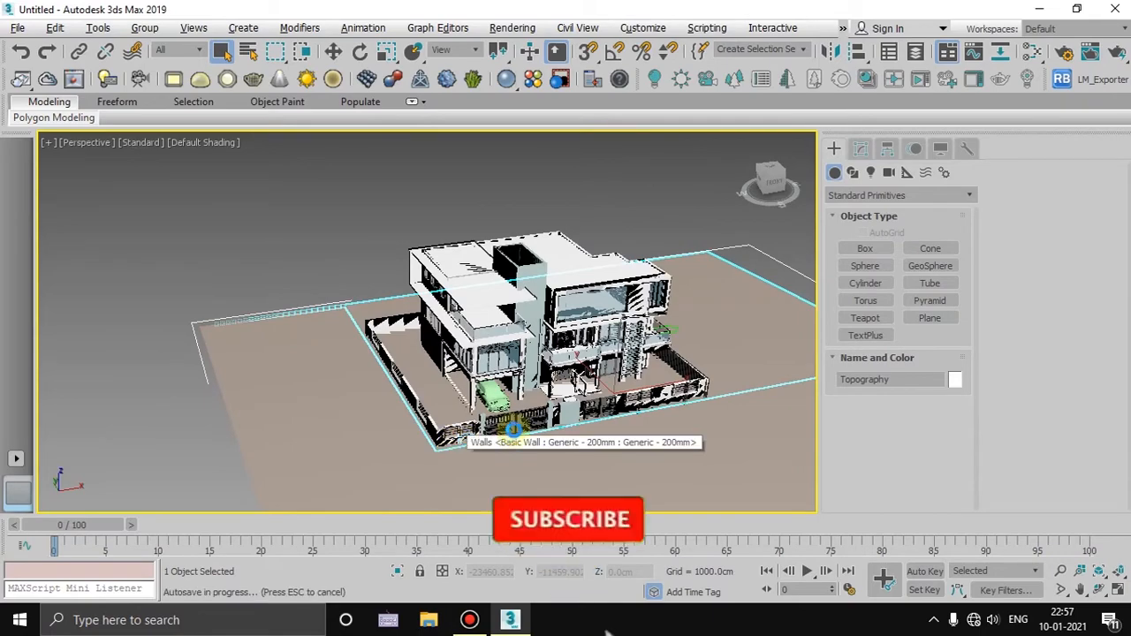
alt+middle_drag(453, 446, 543, 292)
scroll(543, 292, up, 5)
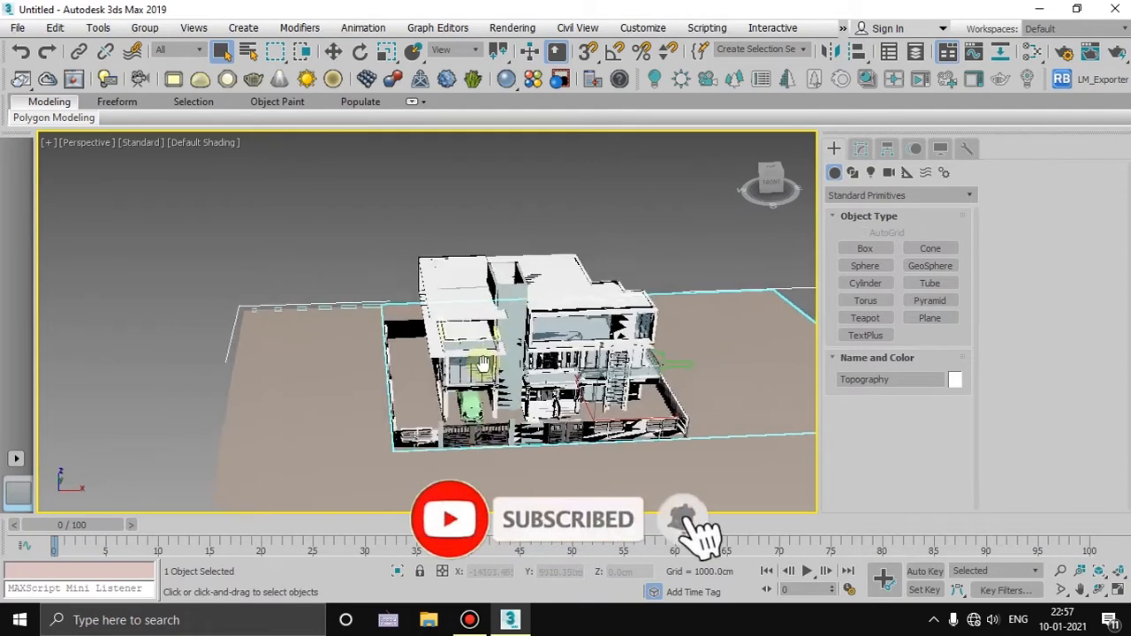
click(663, 361)
scroll(500, 412, down, 4)
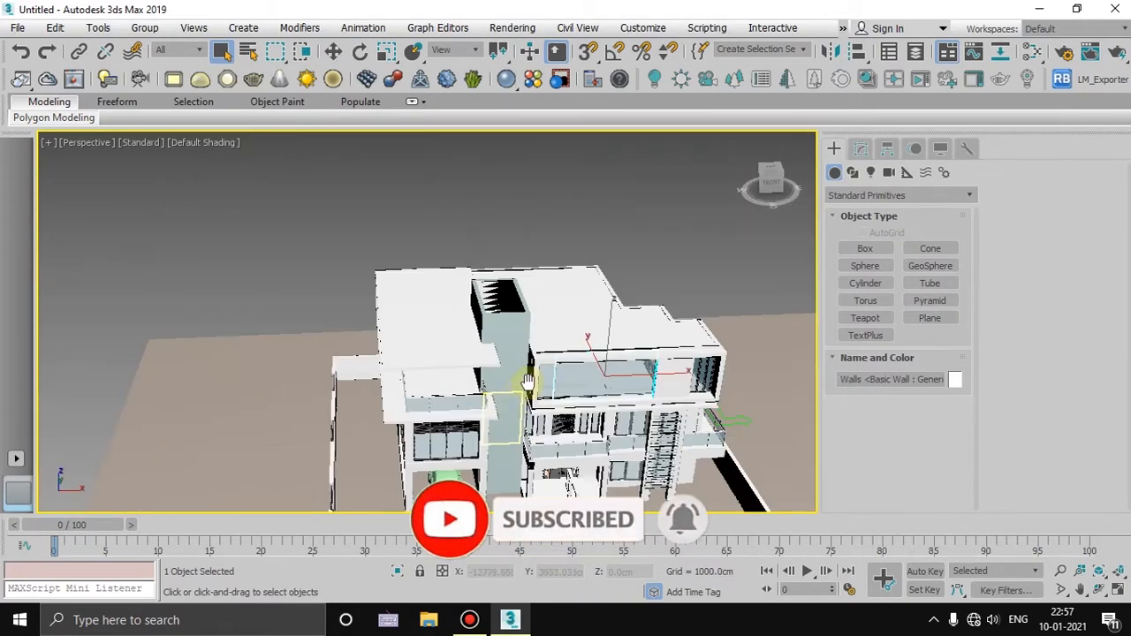
alt+middle_drag(524, 383, 549, 347)
middle_drag(540, 477, 610, 464)
scroll(537, 417, up, 5)
- Select the front wall beside the car gate and open the V-Ray material library, accepting V-Ray as the current renderer
click(647, 417)
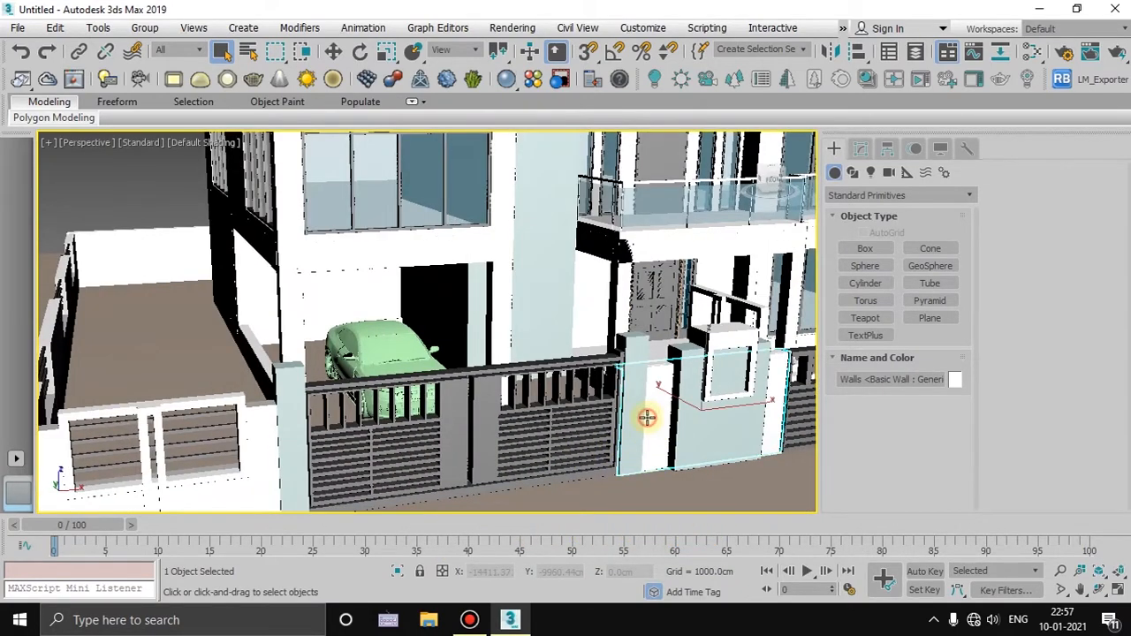
click(533, 79)
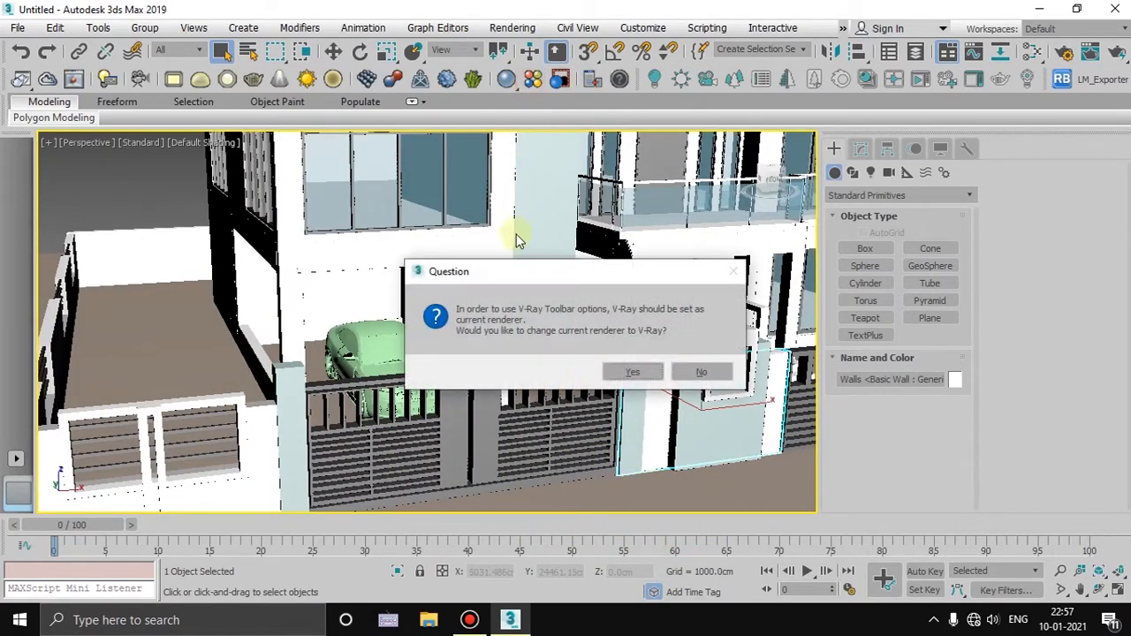
click(611, 375)
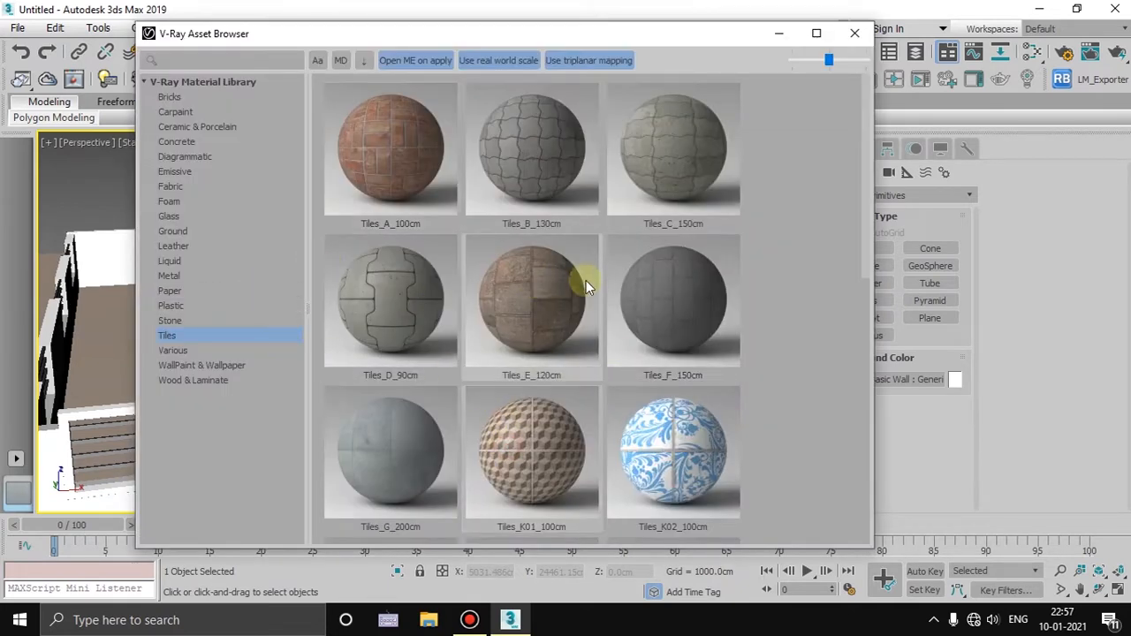
- Apply the Tiles_E_120cm material to the selected front wall, assign it to the selection in the material editor, and close both windows
right_click(550, 308)
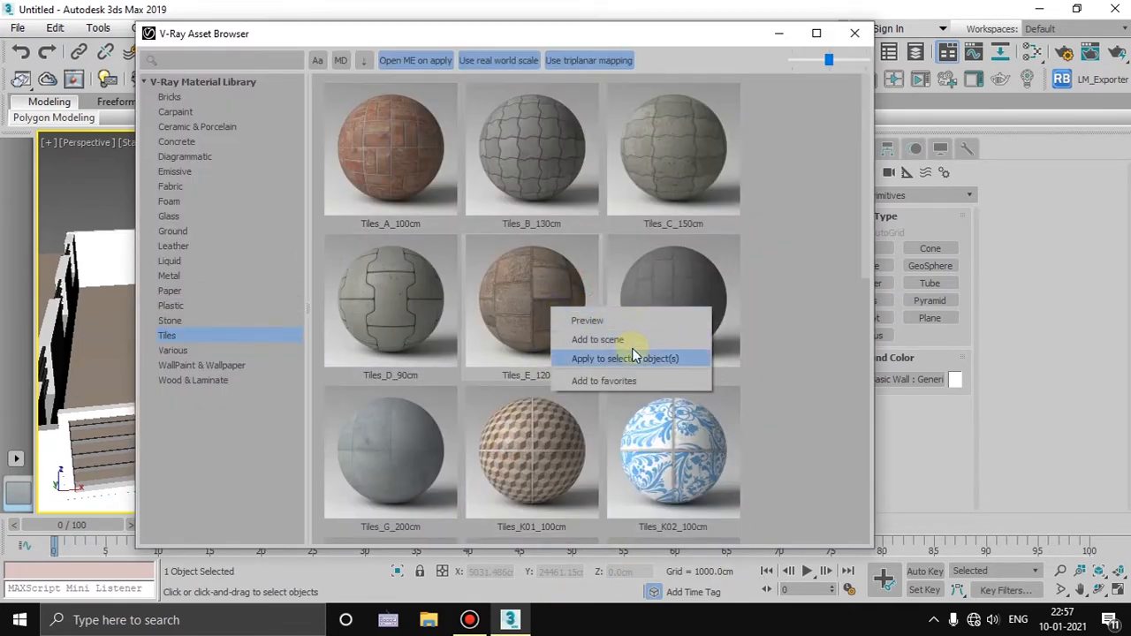
click(632, 352)
right_click(583, 362)
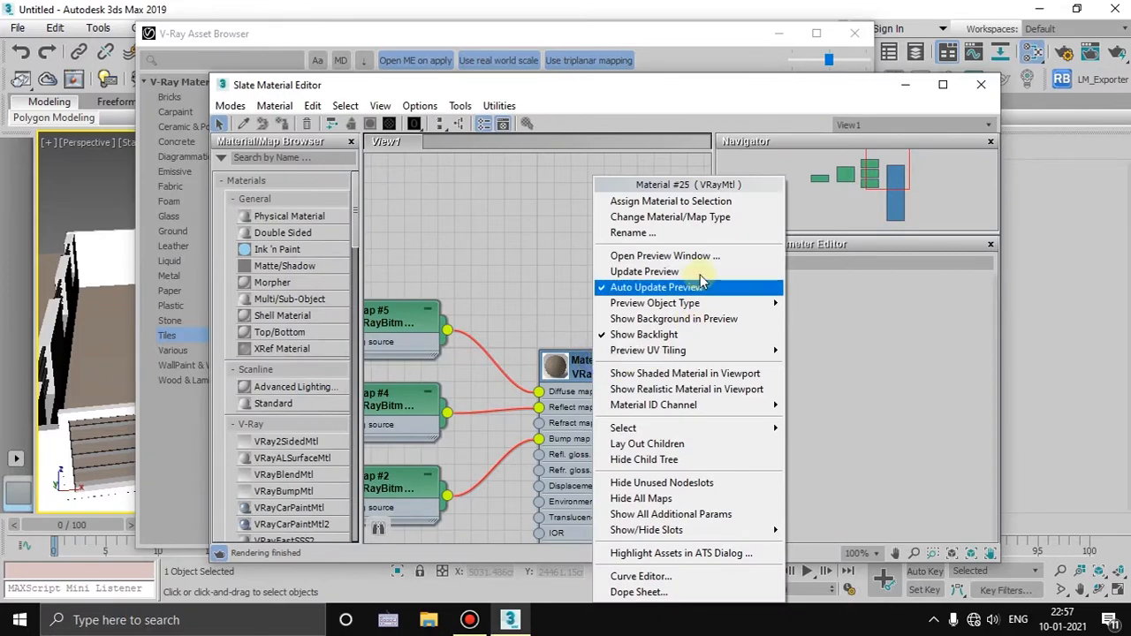
click(689, 201)
click(980, 84)
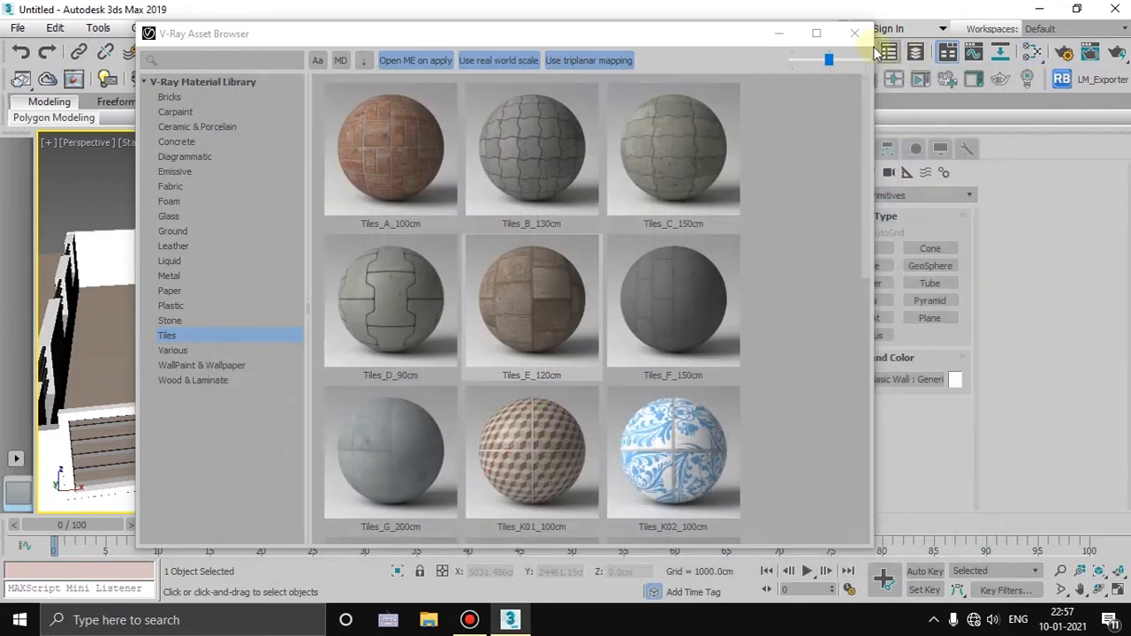
click(855, 33)
- Inspect the front wall with its assigned material up close and view the whole house and site again
click(720, 486)
scroll(709, 440, up, 5)
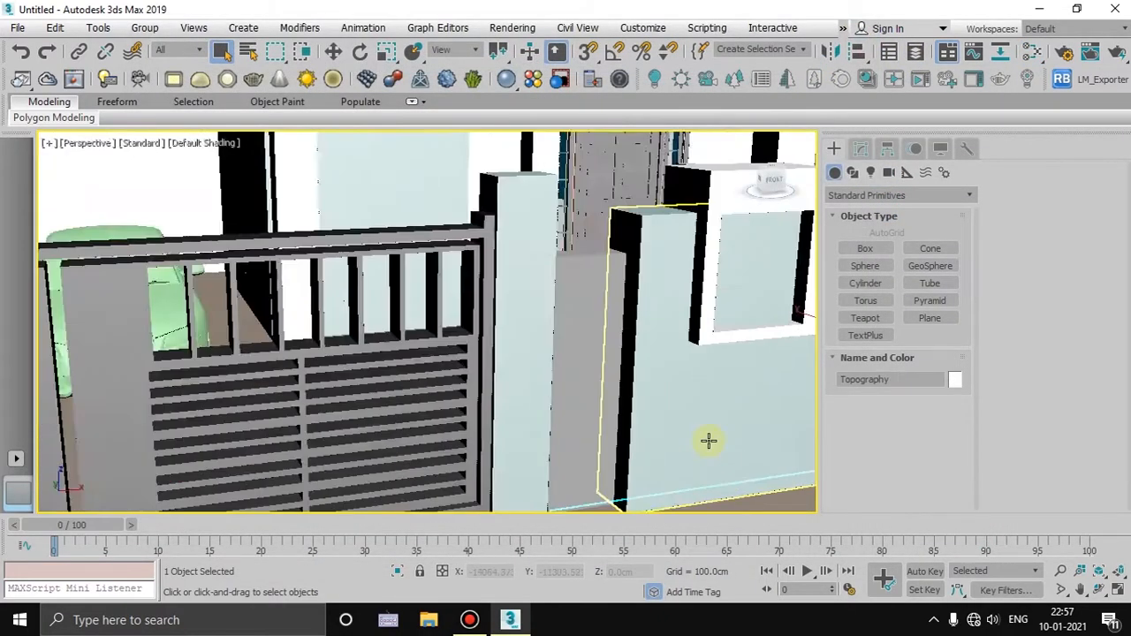
scroll(708, 439, down, 8)
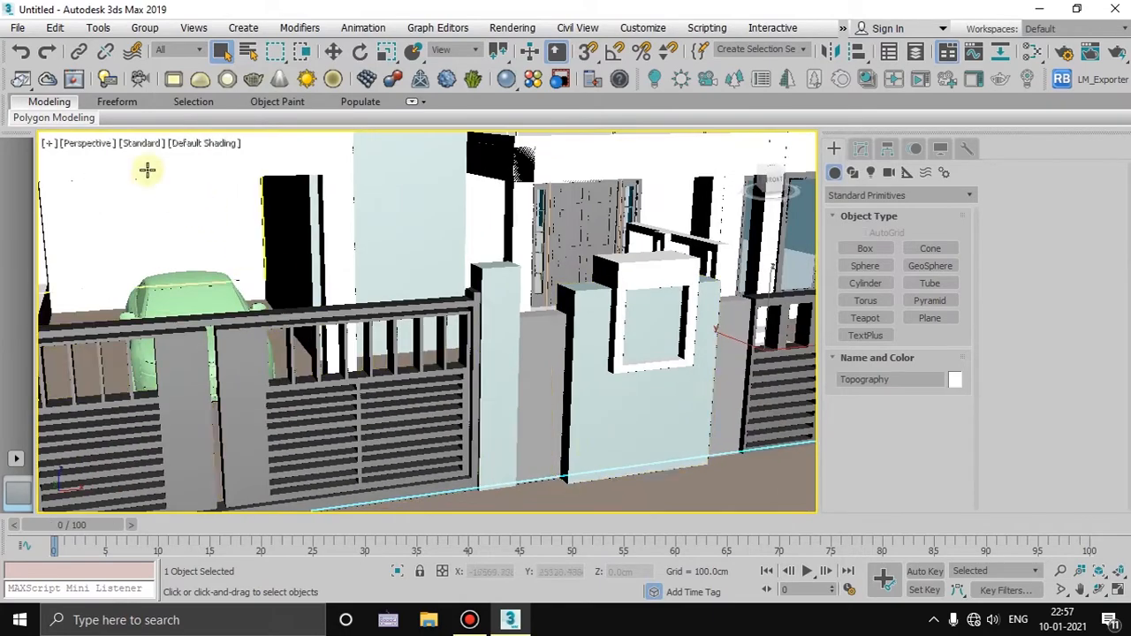
scroll(627, 377, down, 5)
alt+middle_drag(575, 392, 463, 386)
scroll(542, 437, down, 5)
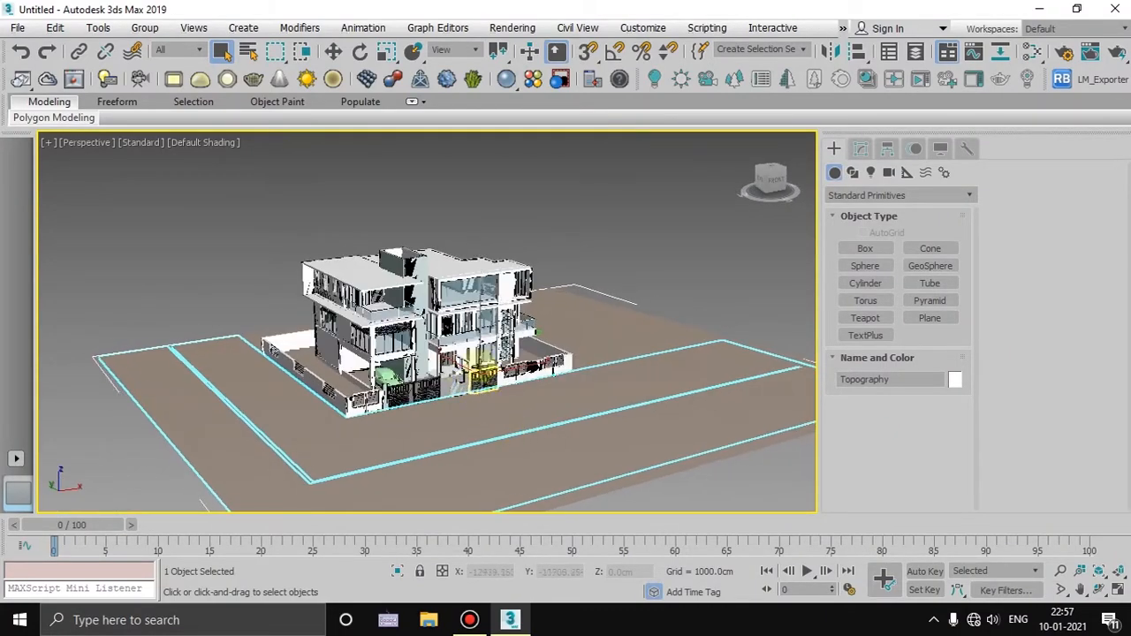
- Detach the linked DWG file from the scene, confirming removal of its objects, and close the link manager
click(18, 27)
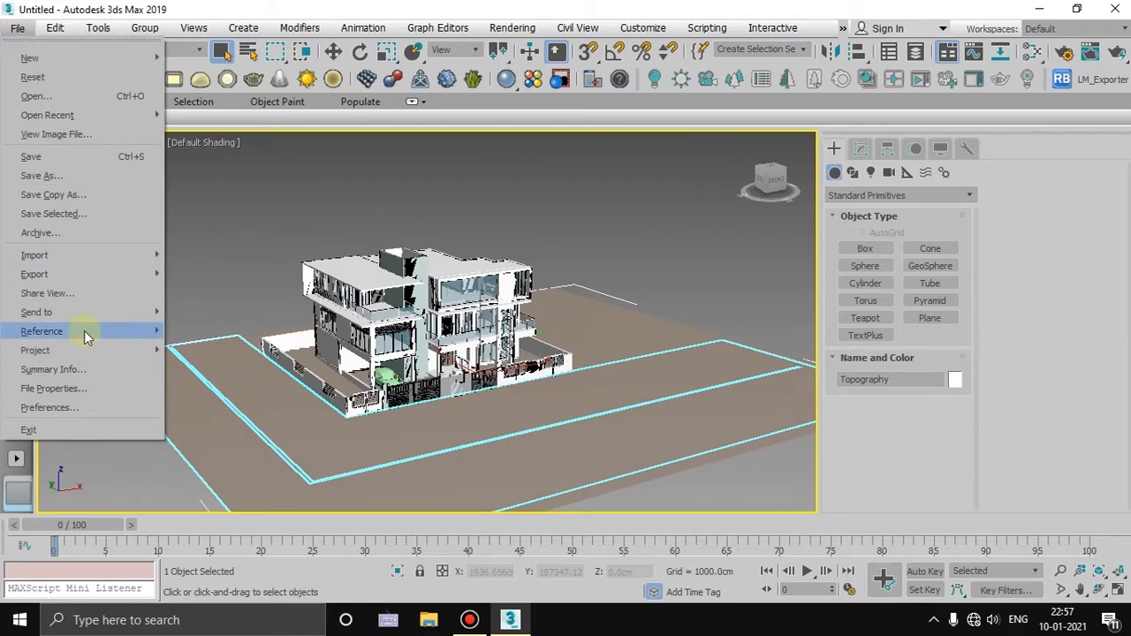
mouse_move(84, 331)
click(231, 399)
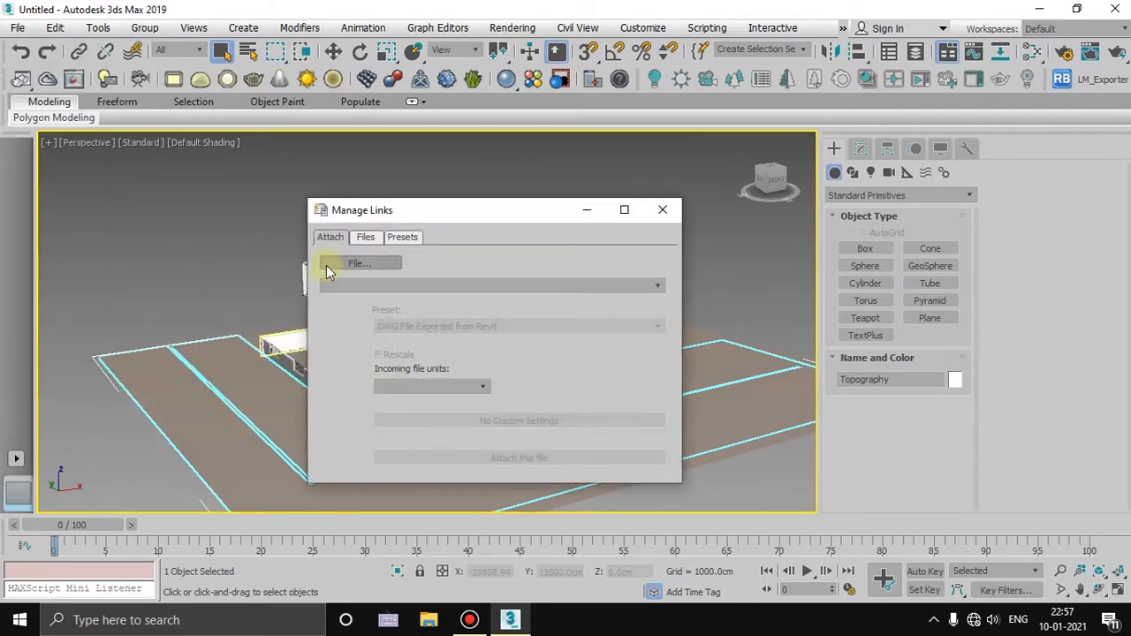
click(365, 237)
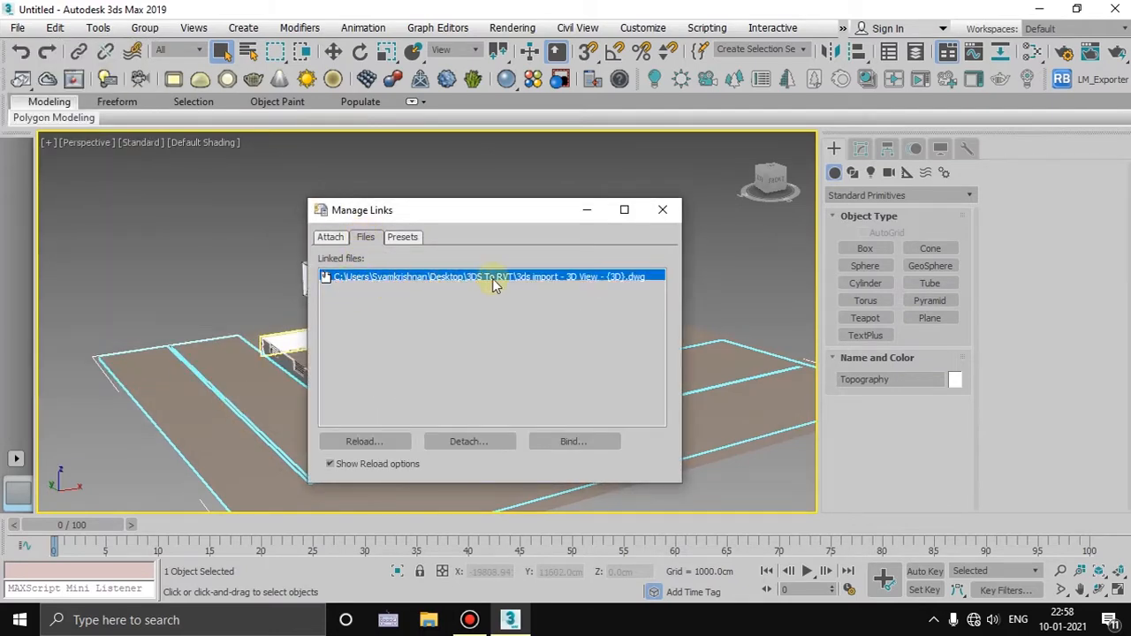
click(469, 442)
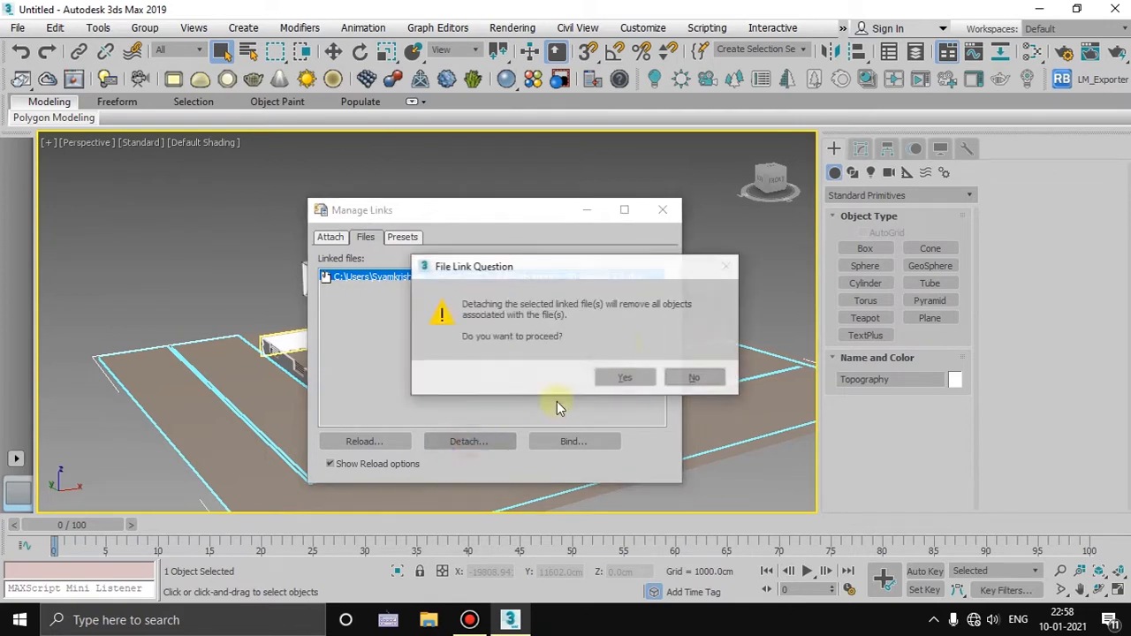
click(624, 378)
click(662, 210)
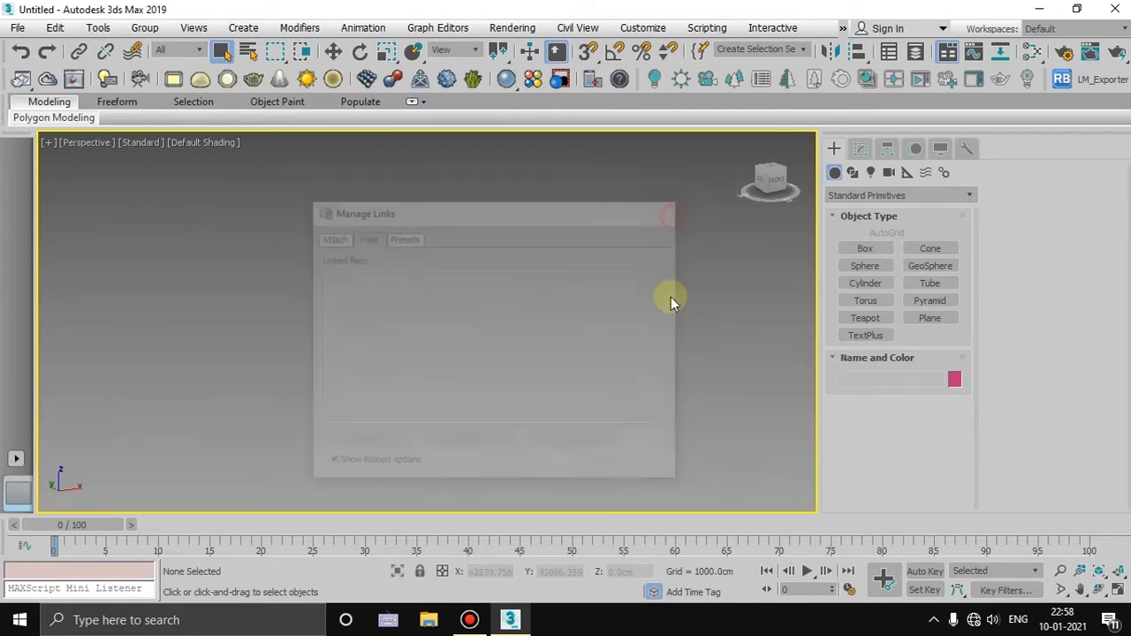
click(748, 139)
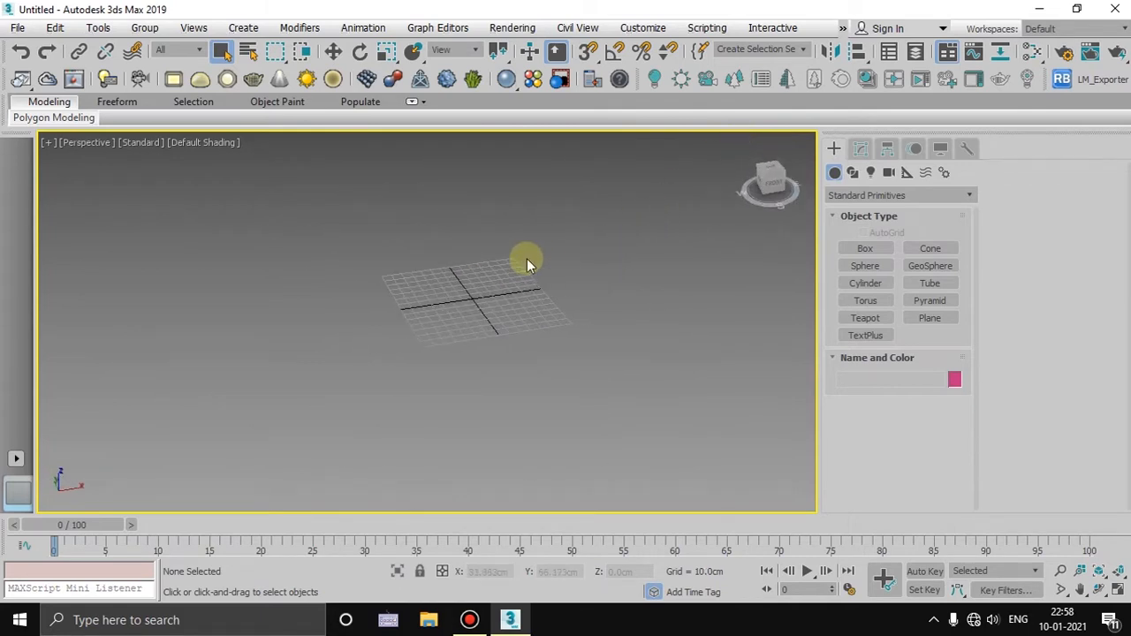
scroll(520, 258, down, 10)
scroll(521, 258, up, 12)
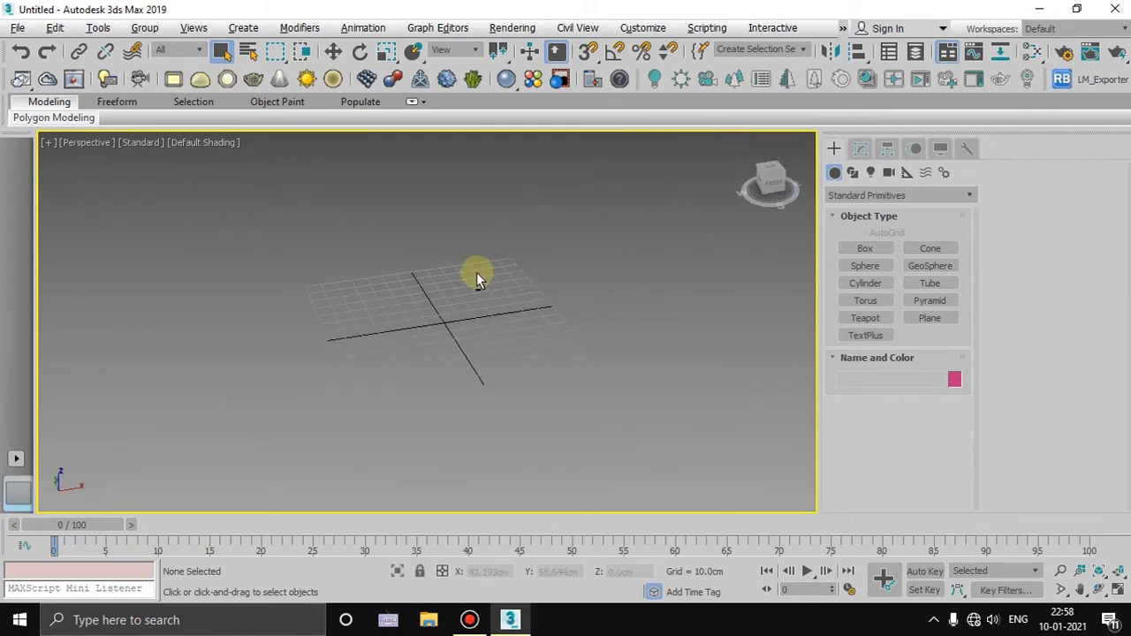
- Choose the FBX file 3dsimport-3DView-{3D} from the 3DS To RVT folder for linking
click(18, 27)
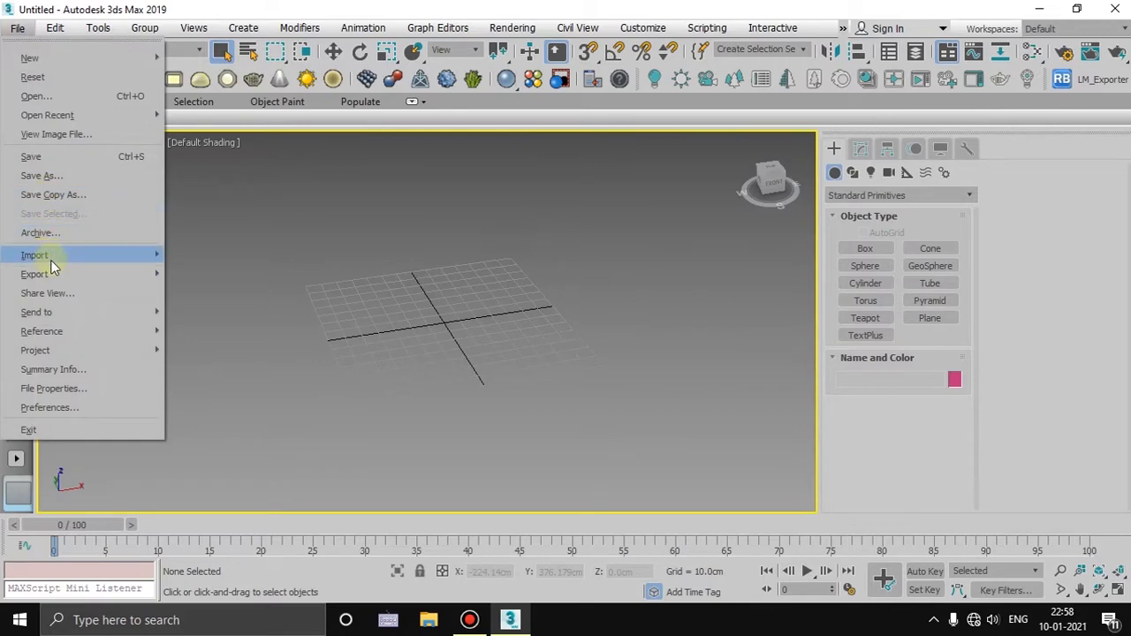
mouse_move(64, 254)
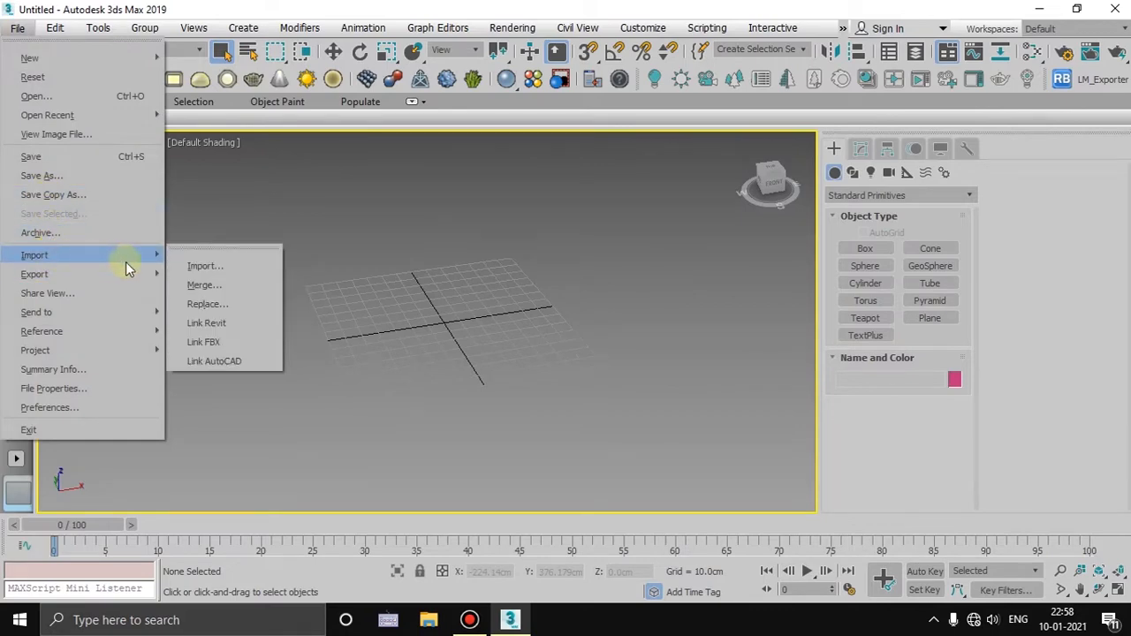
click(252, 342)
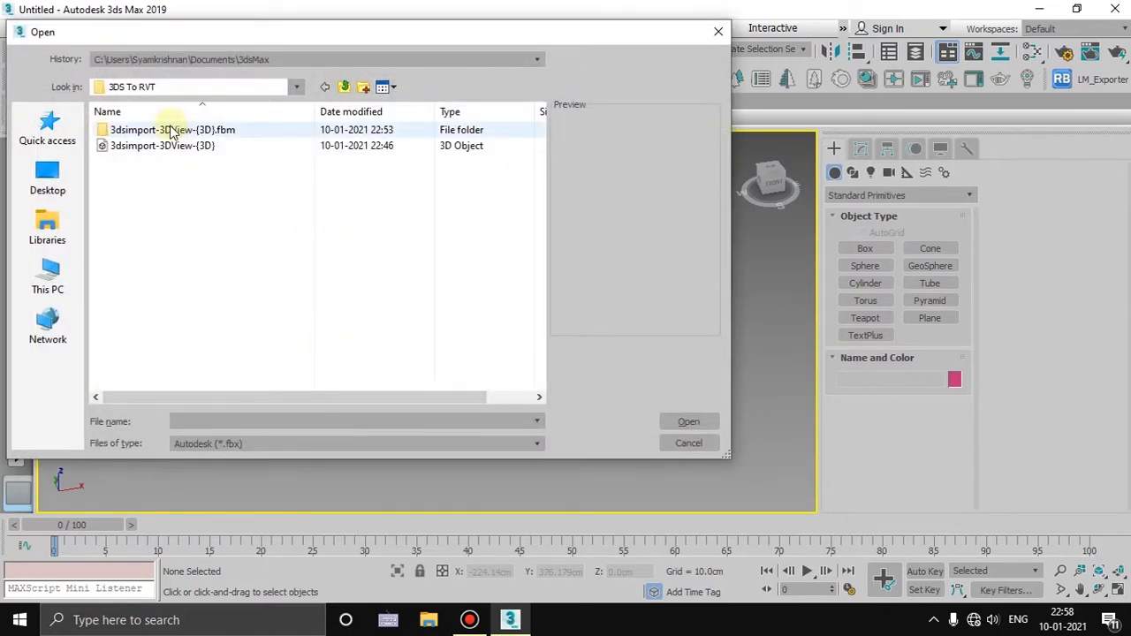
click(146, 150)
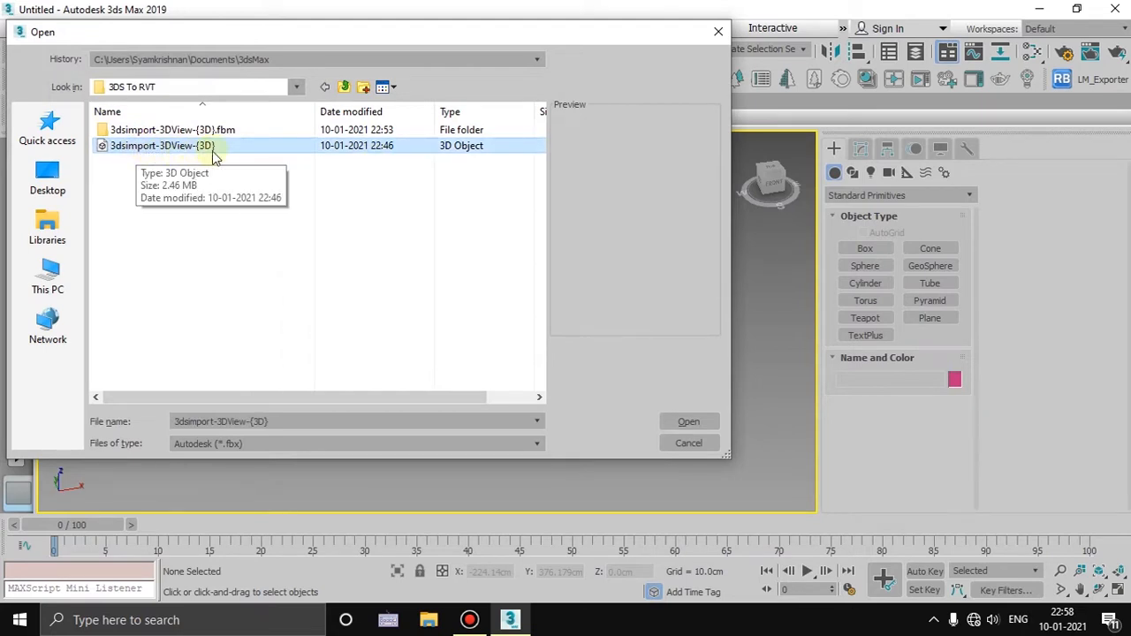
click(693, 422)
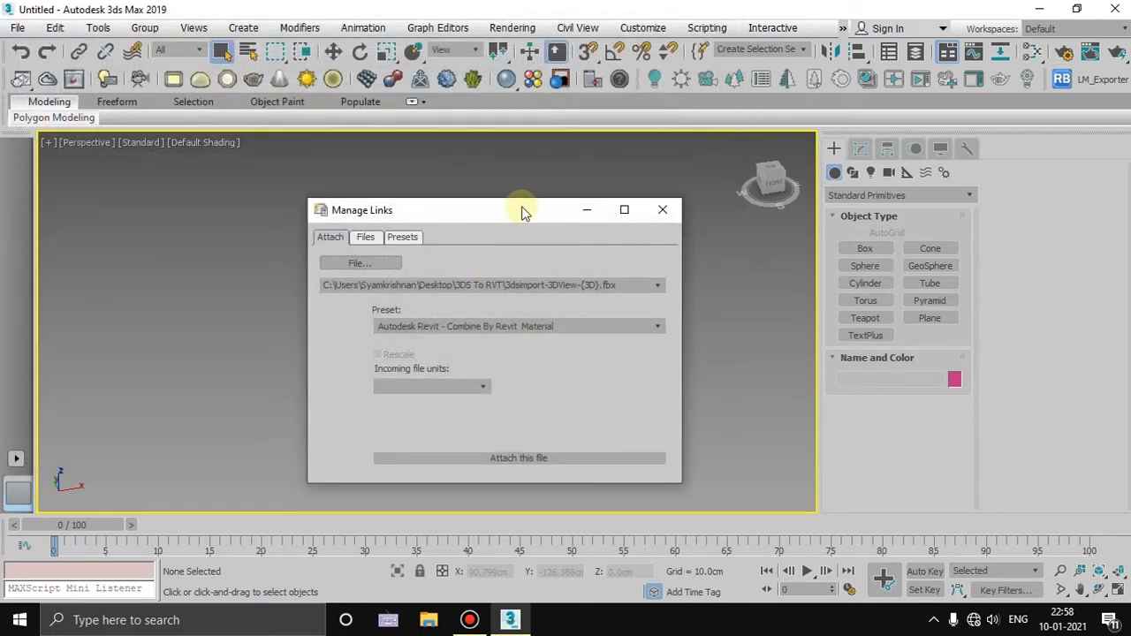
drag(522, 211, 519, 177)
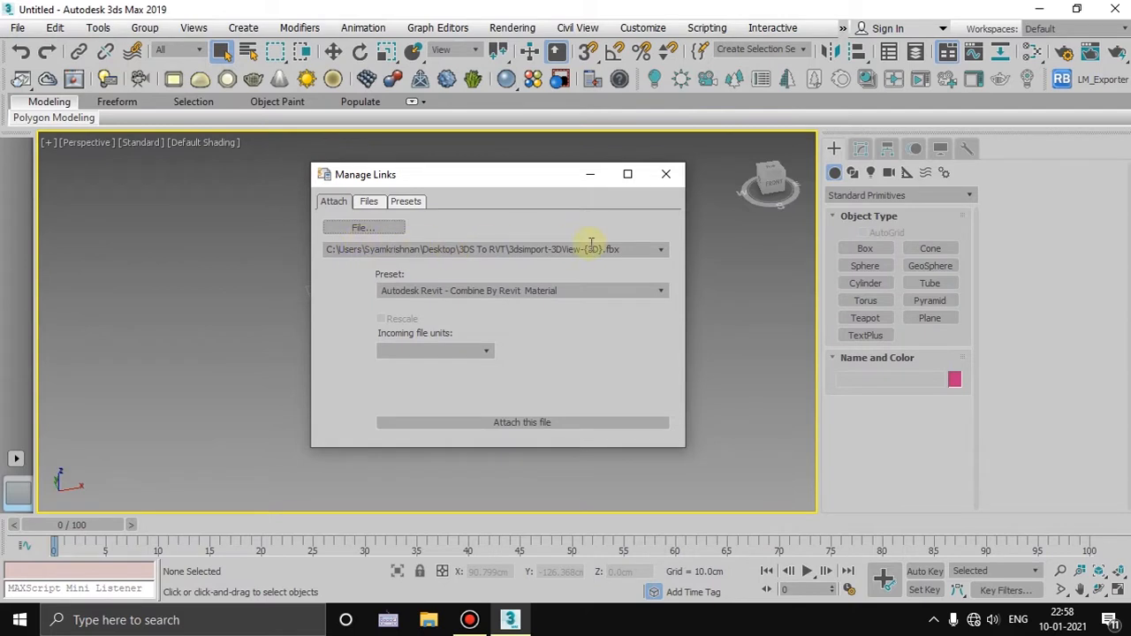
- Set the FBX link preset to Autodesk Revit - Combine By Revit Material
click(530, 292)
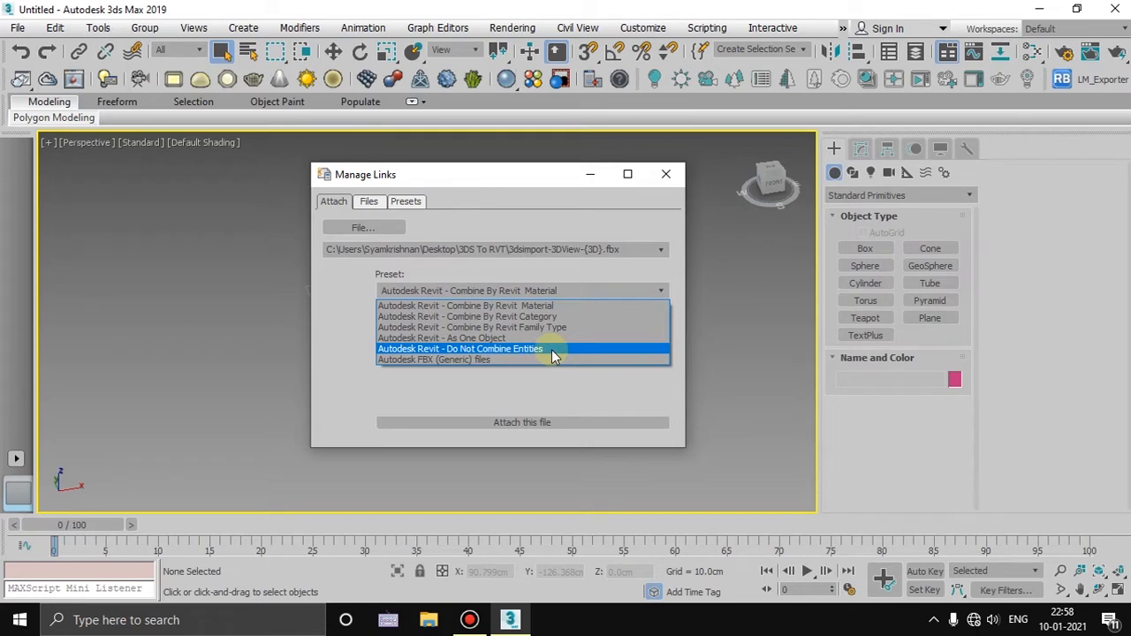
click(523, 350)
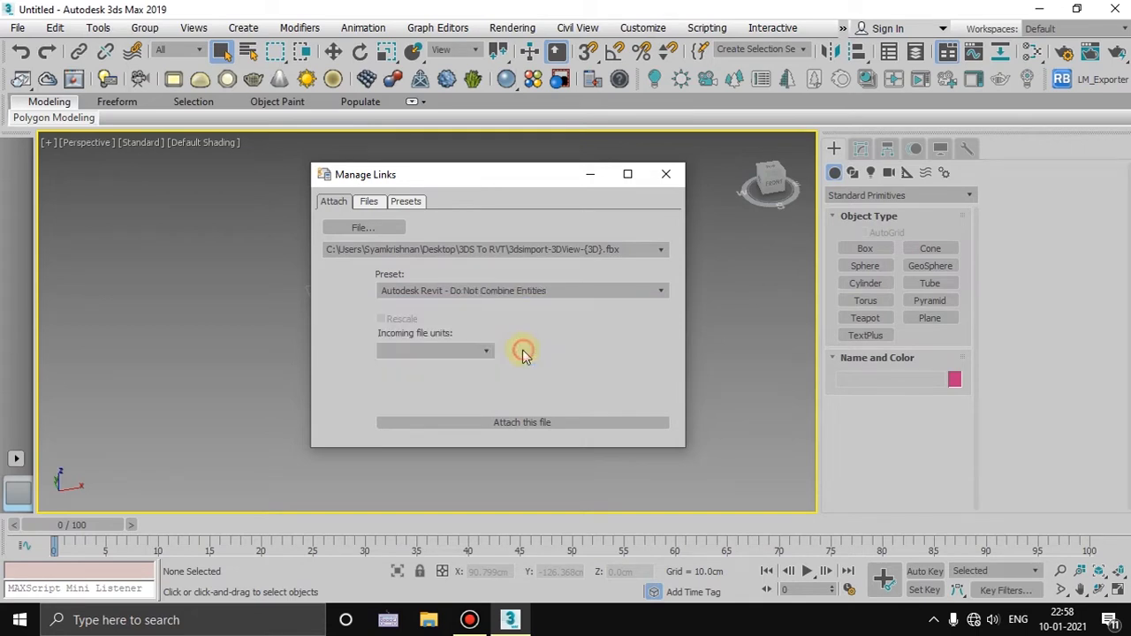
click(574, 291)
click(482, 307)
drag(528, 182, 492, 186)
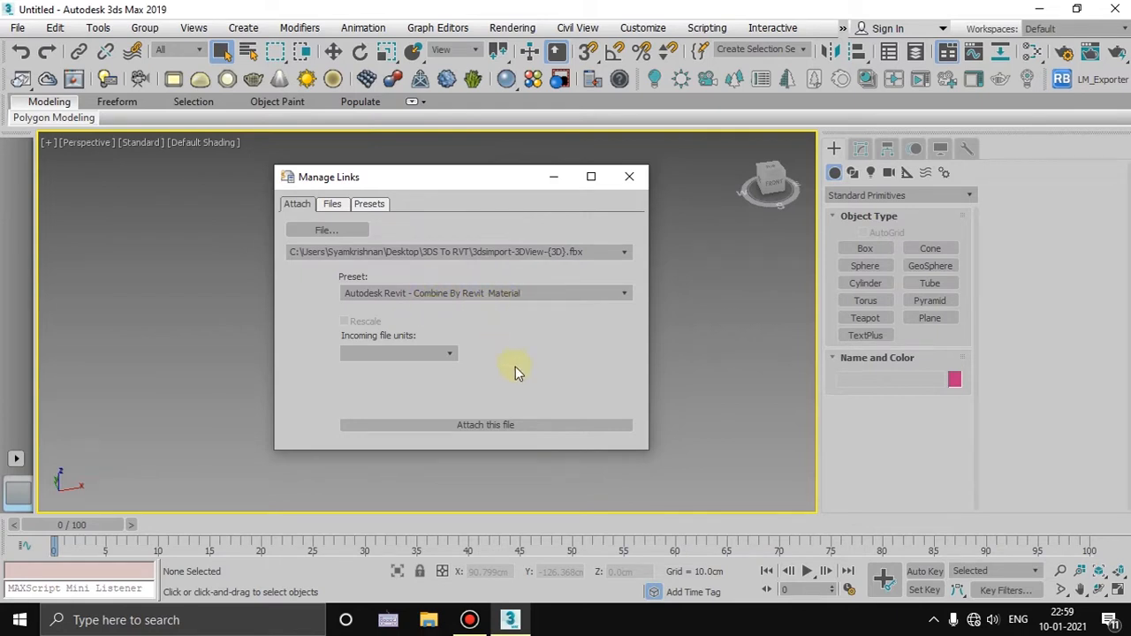
- Attach the FBX file, decline the recommended exposure control change for the daylight system, and close the link manager
click(493, 425)
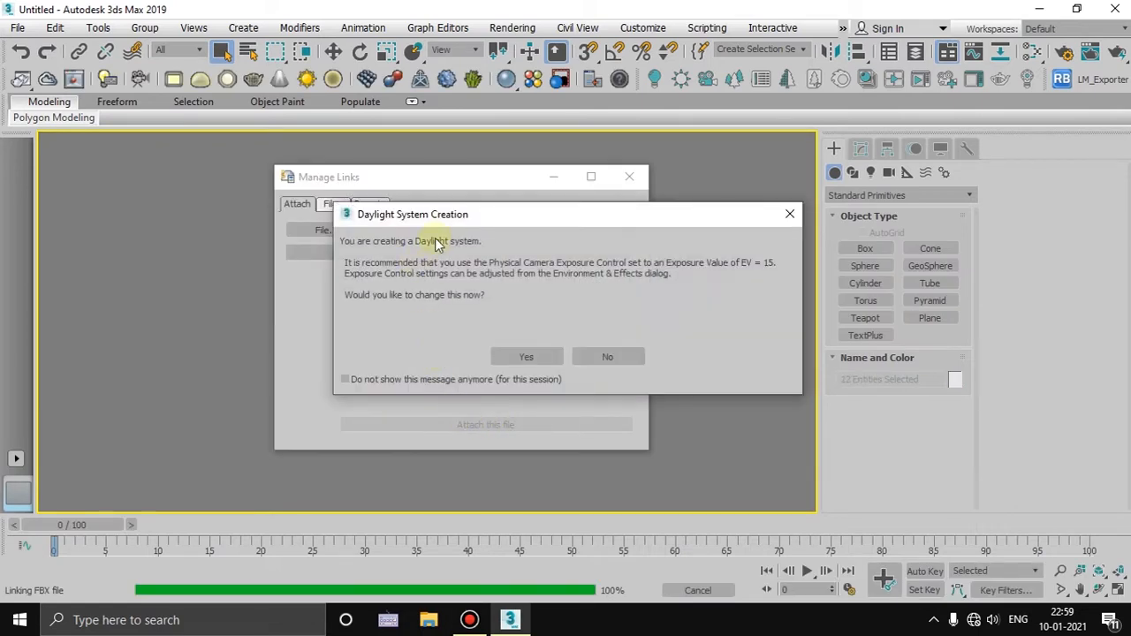
drag(545, 219, 502, 218)
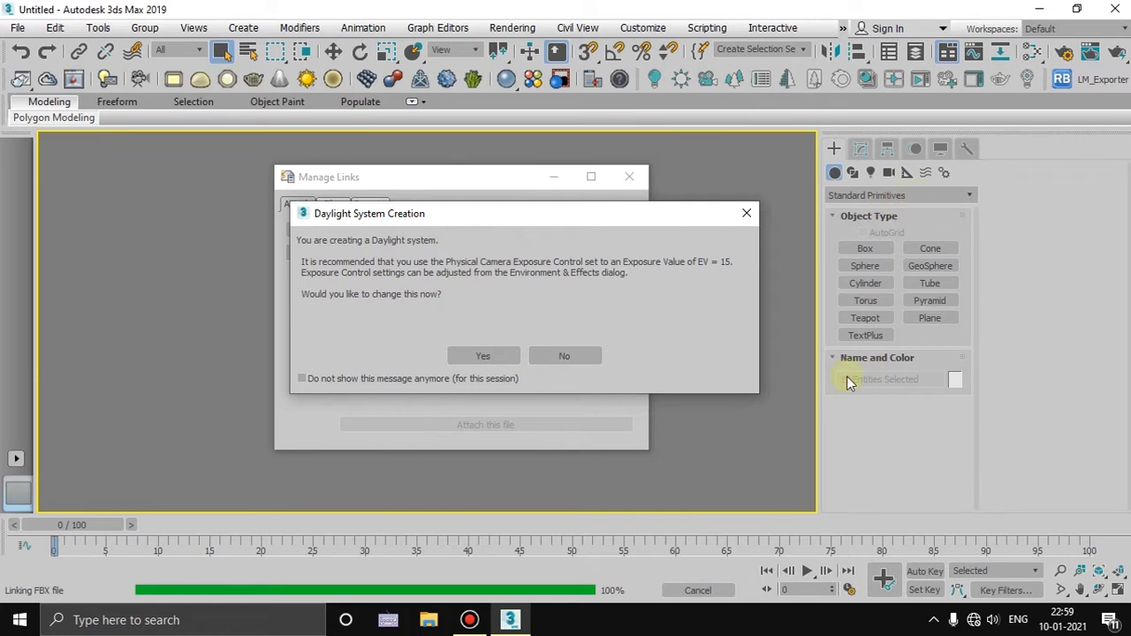
click(570, 356)
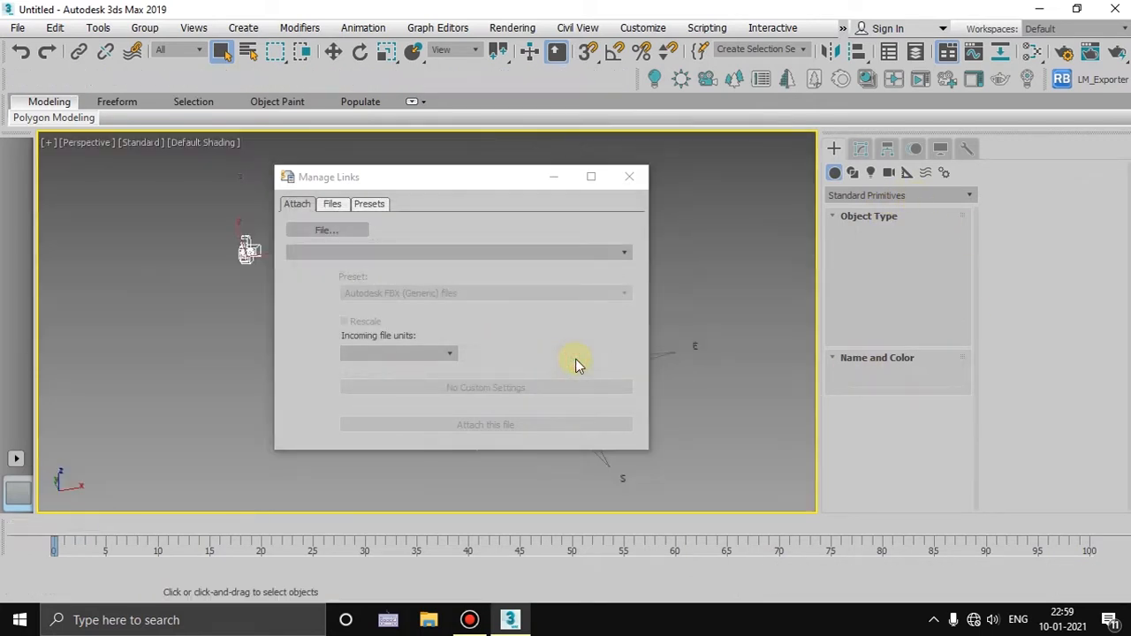
click(629, 176)
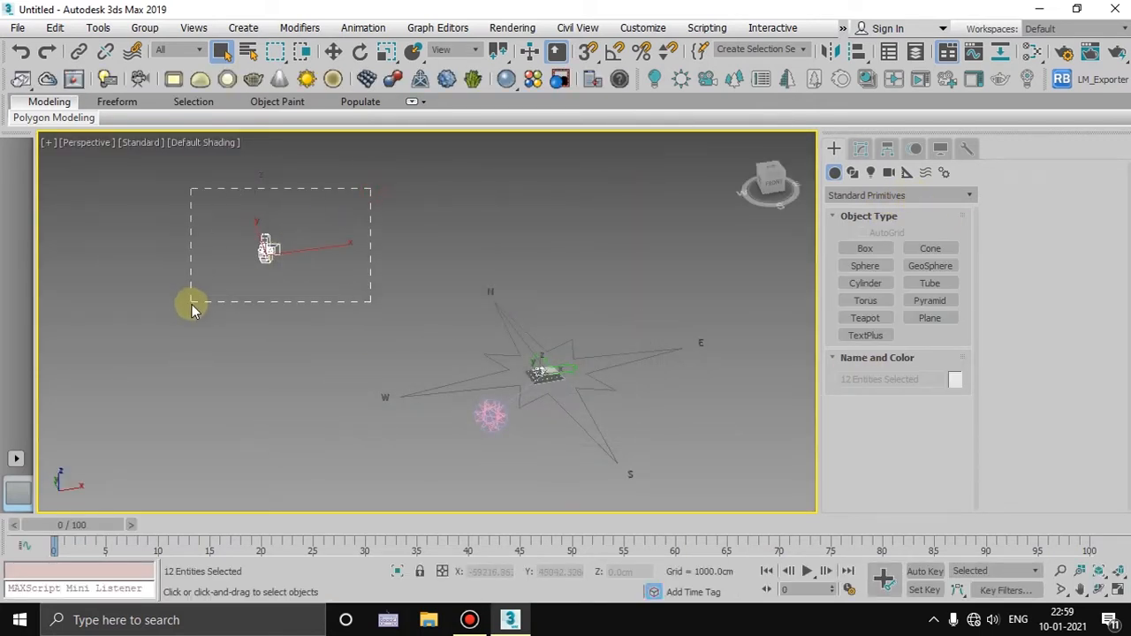
- Delete the cluster of objects far from the house and the daylight system with its compass
drag(370, 188, 192, 304)
key(Delete)
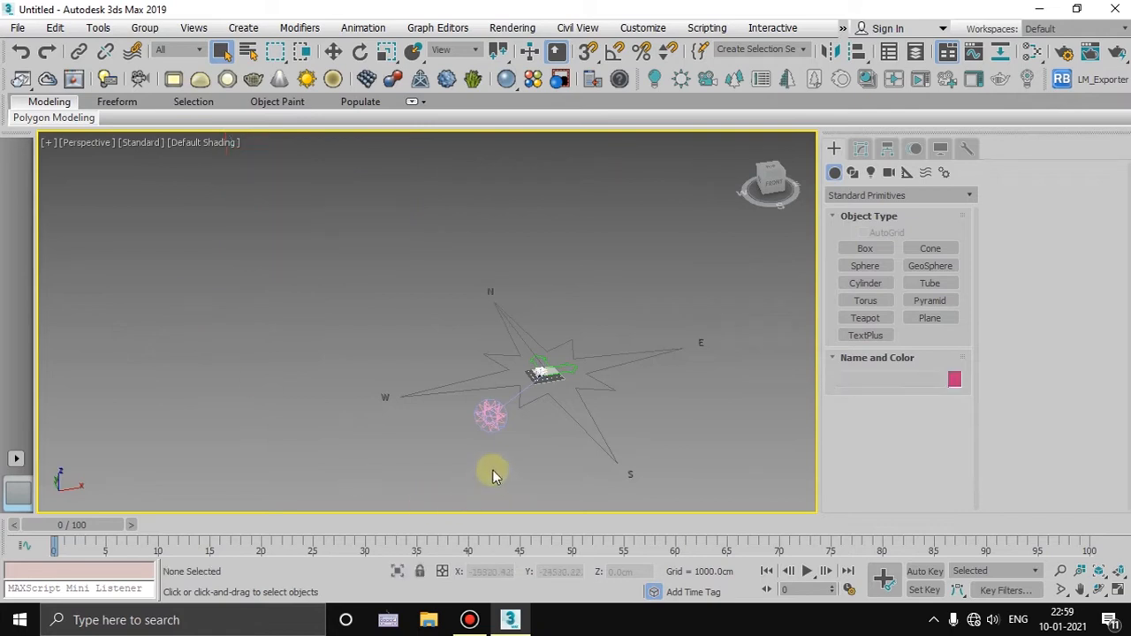
middle_drag(492, 475, 356, 434)
click(479, 389)
key(Delete)
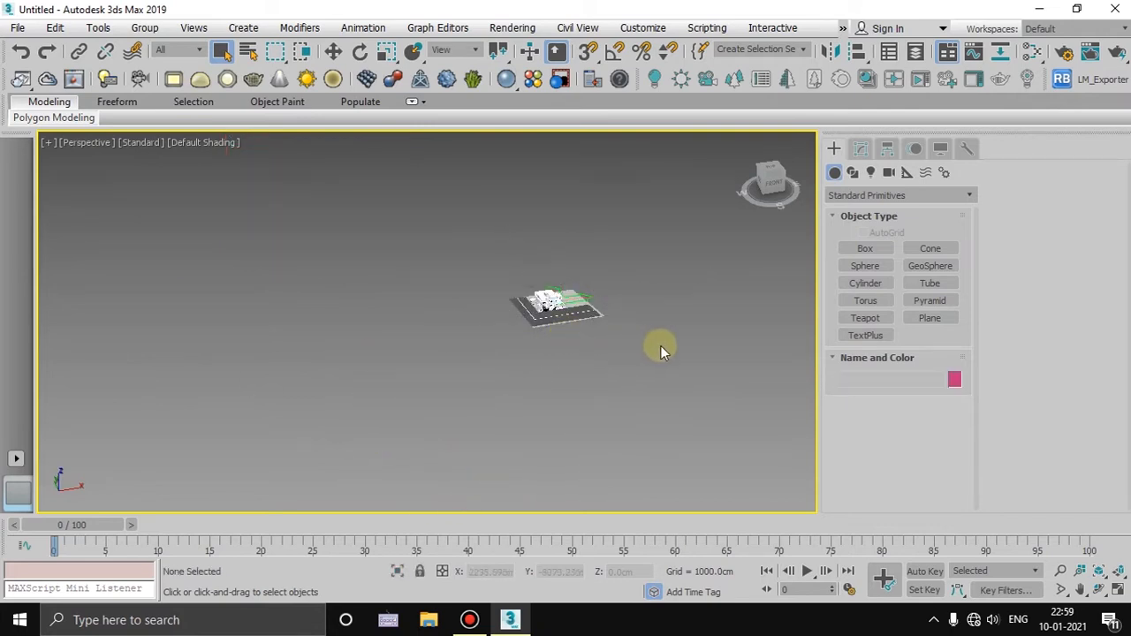
- Delete the green helper object beside the house
scroll(548, 305, up, 5)
scroll(593, 310, down, 1)
middle_drag(593, 310, 544, 341)
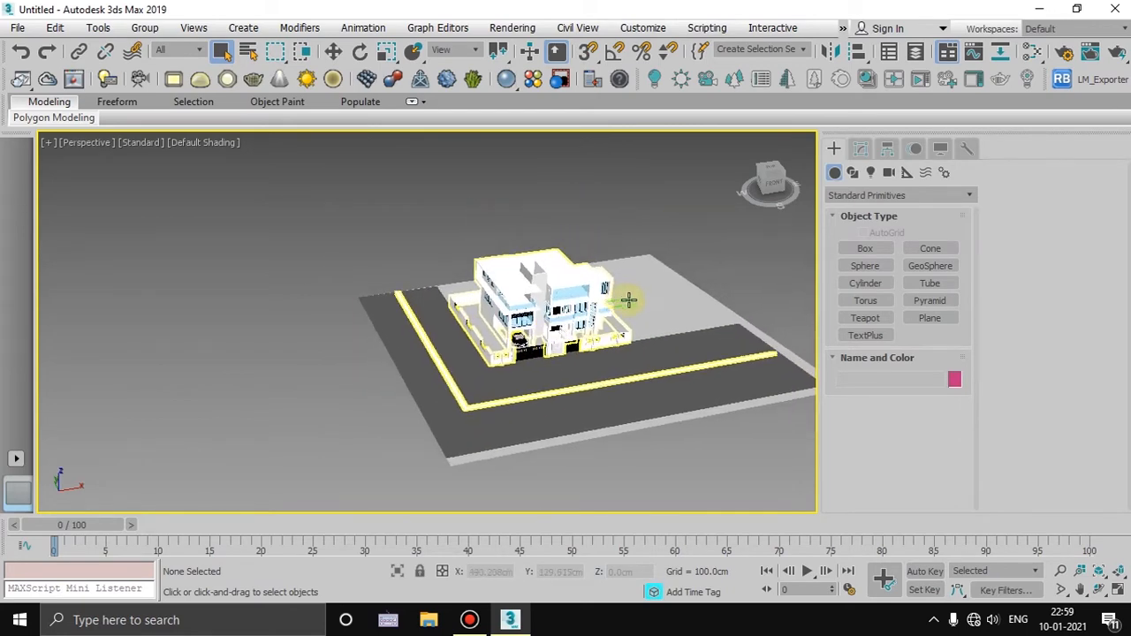
click(627, 308)
key(Delete)
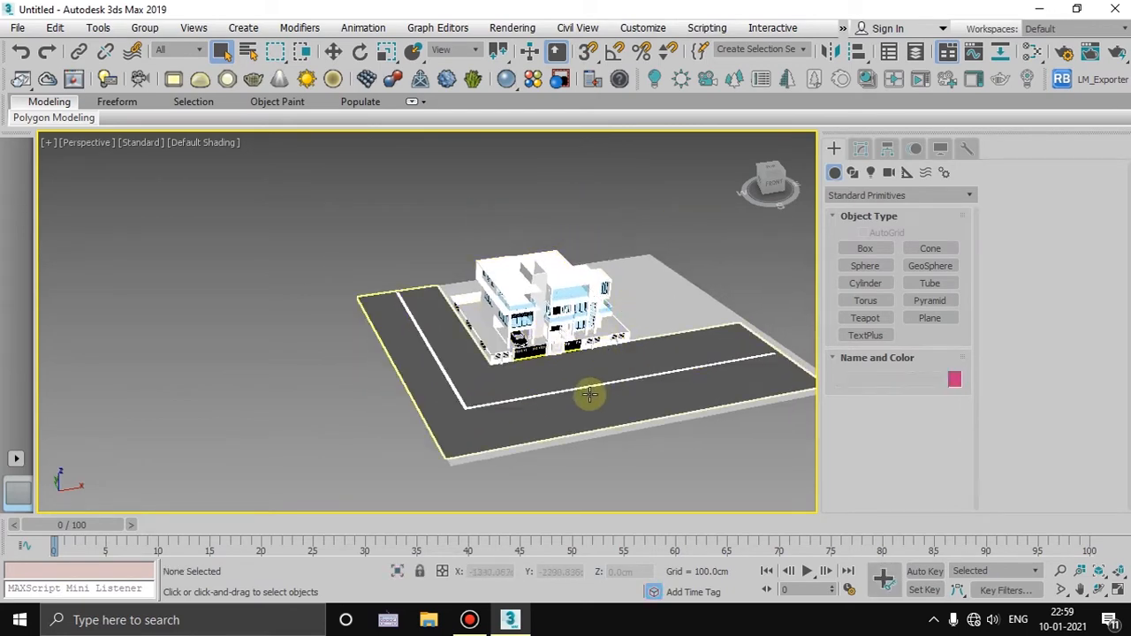
- Select the black object at the front gate and examine which parts of the house belong to it
alt+middle_drag(588, 391, 540, 381)
click(539, 374)
scroll(539, 373, up, 10)
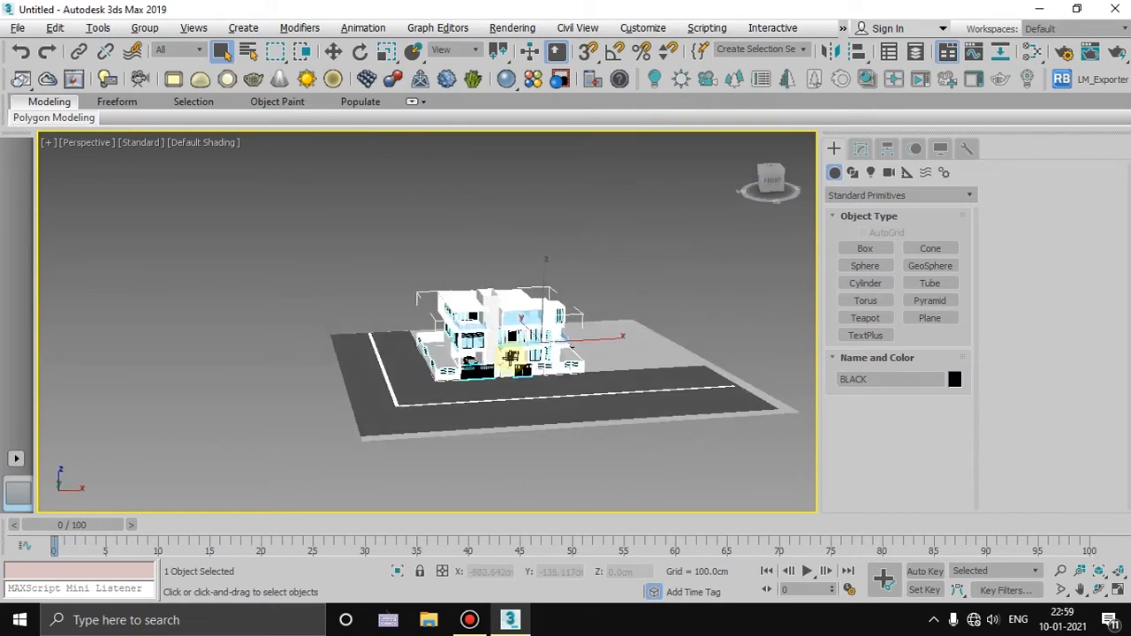
scroll(504, 362, down, 4)
alt+middle_drag(539, 380, 439, 402)
scroll(449, 351, up, 5)
scroll(437, 381, down, 3)
scroll(439, 402, down, 8)
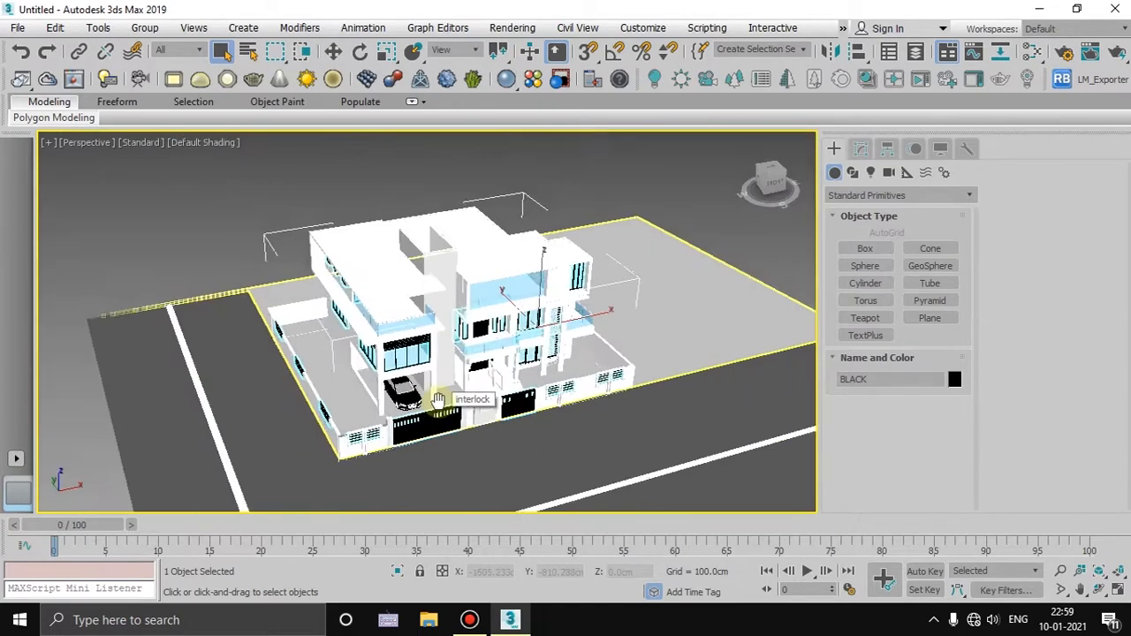
- Select the interlock ground surface and check its extent around the house
click(704, 275)
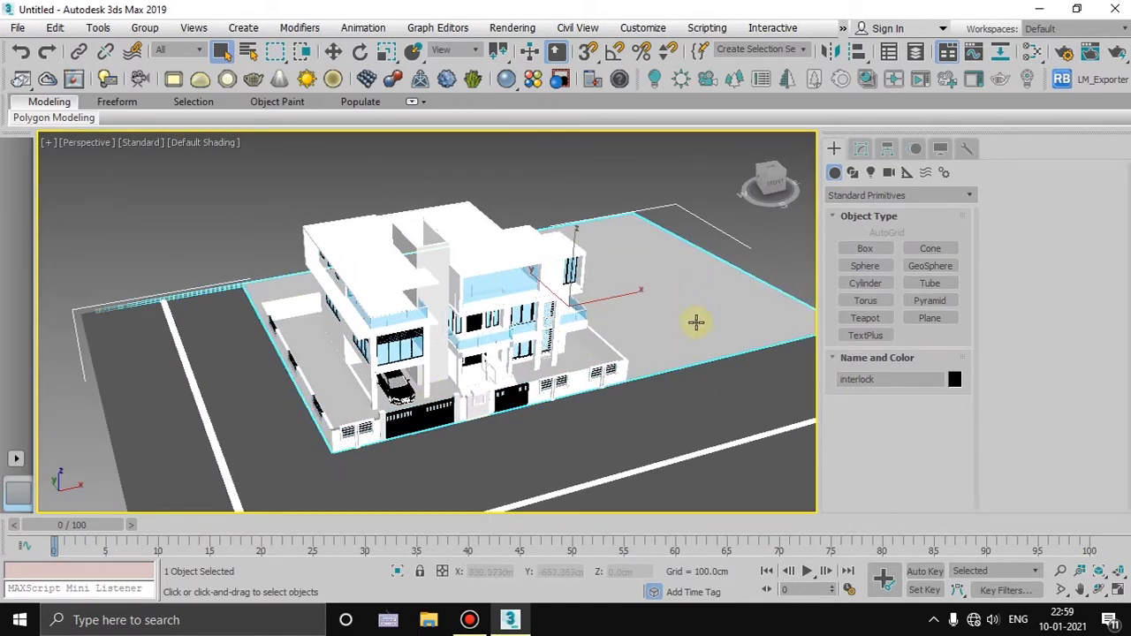
alt+middle_drag(696, 322, 652, 337)
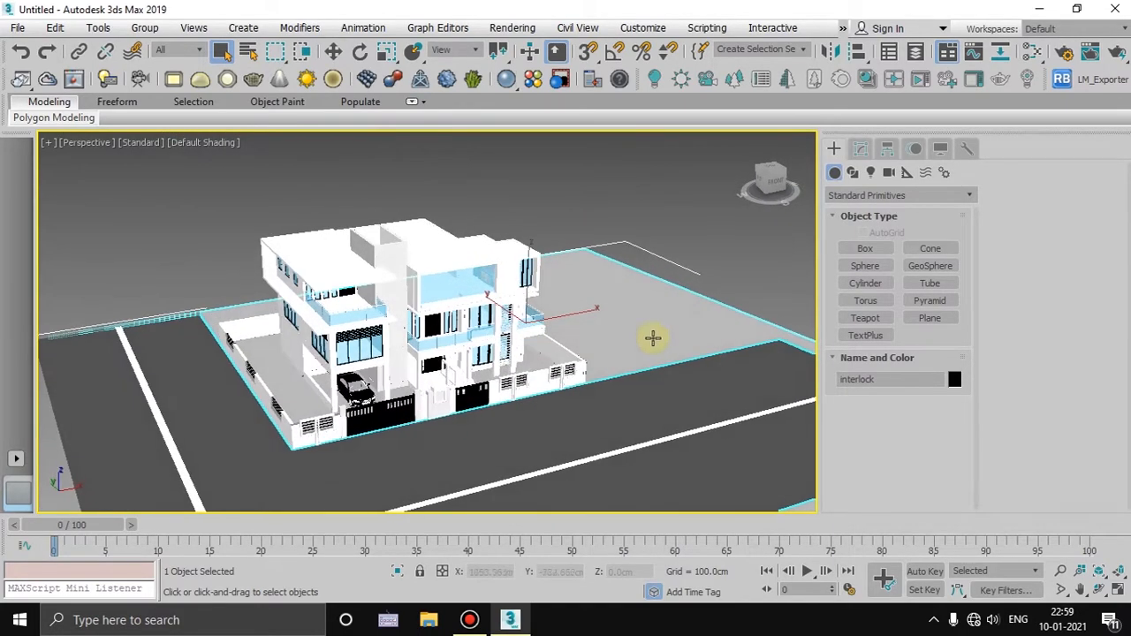
scroll(629, 327, up, 4)
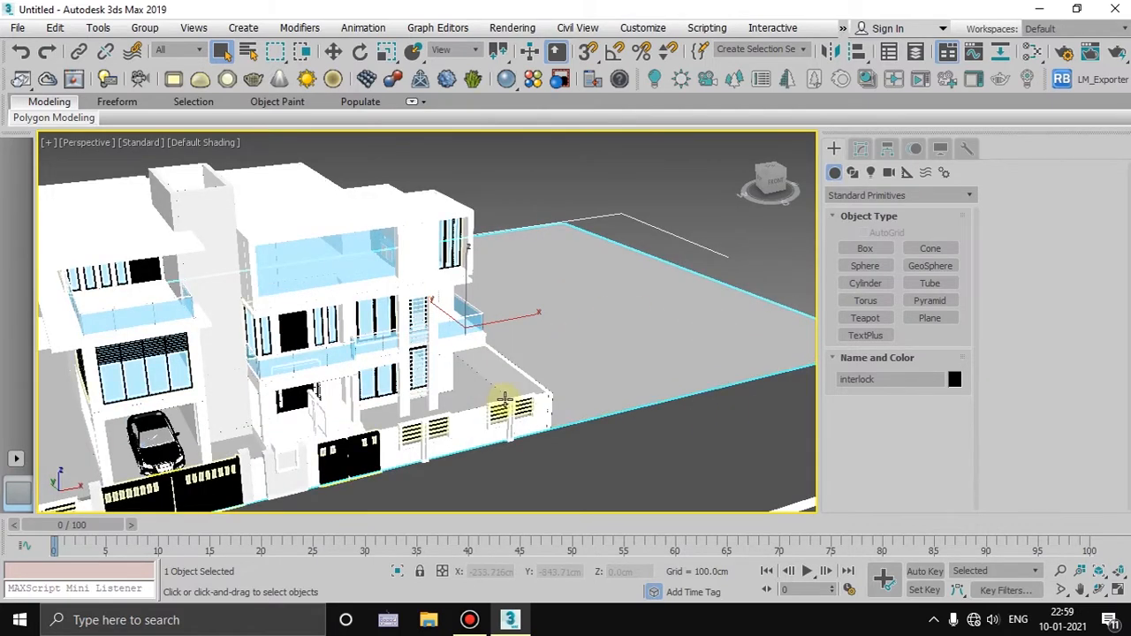
alt+middle_drag(618, 387, 593, 374)
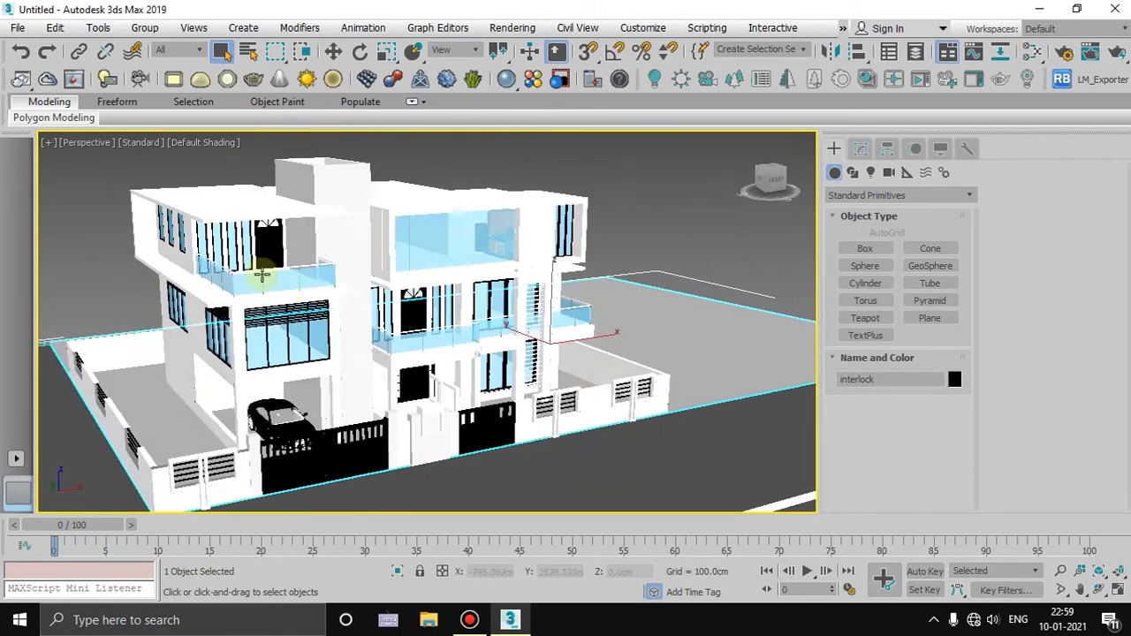
- Select the Glass 2 object, then the WHITE wall object, to check which elements are combined by material
click(289, 279)
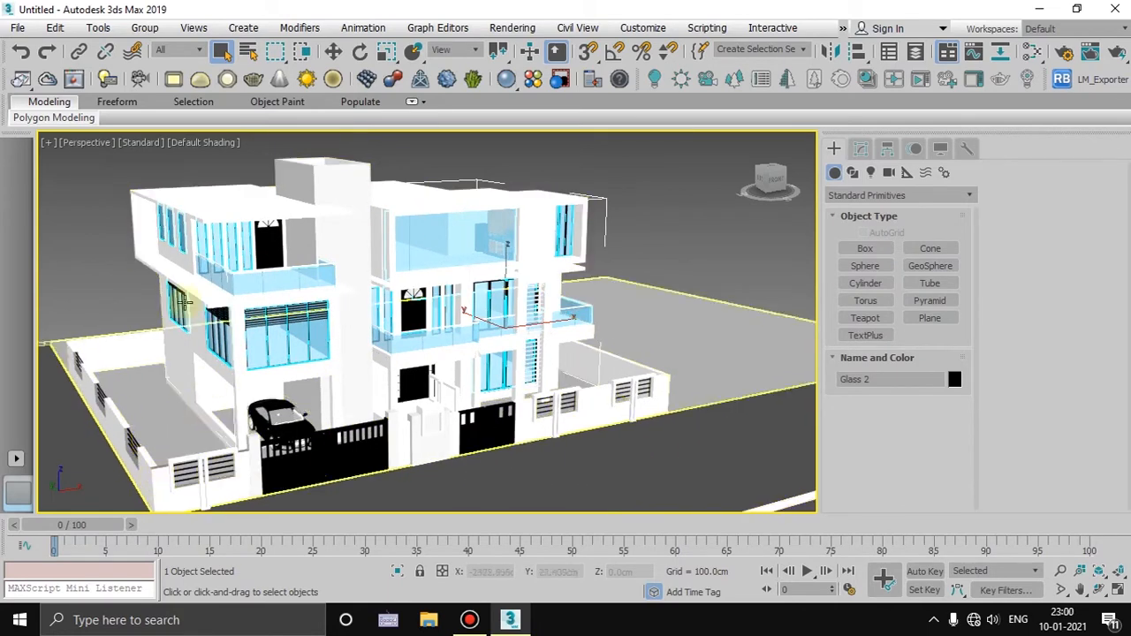
click(158, 472)
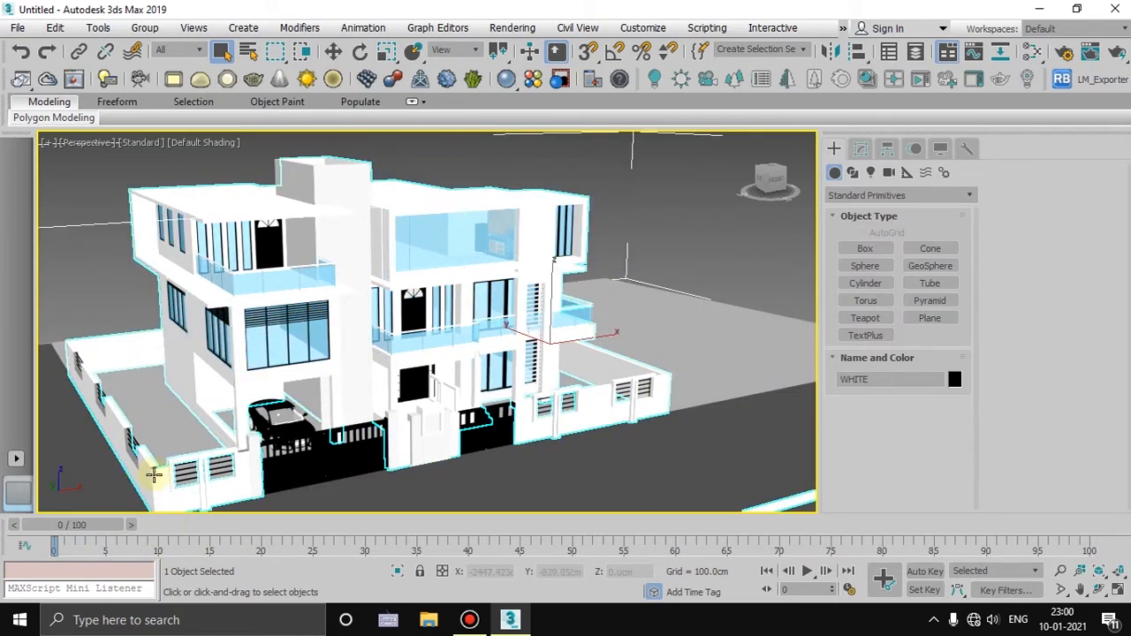
alt+middle_drag(552, 454, 281, 433)
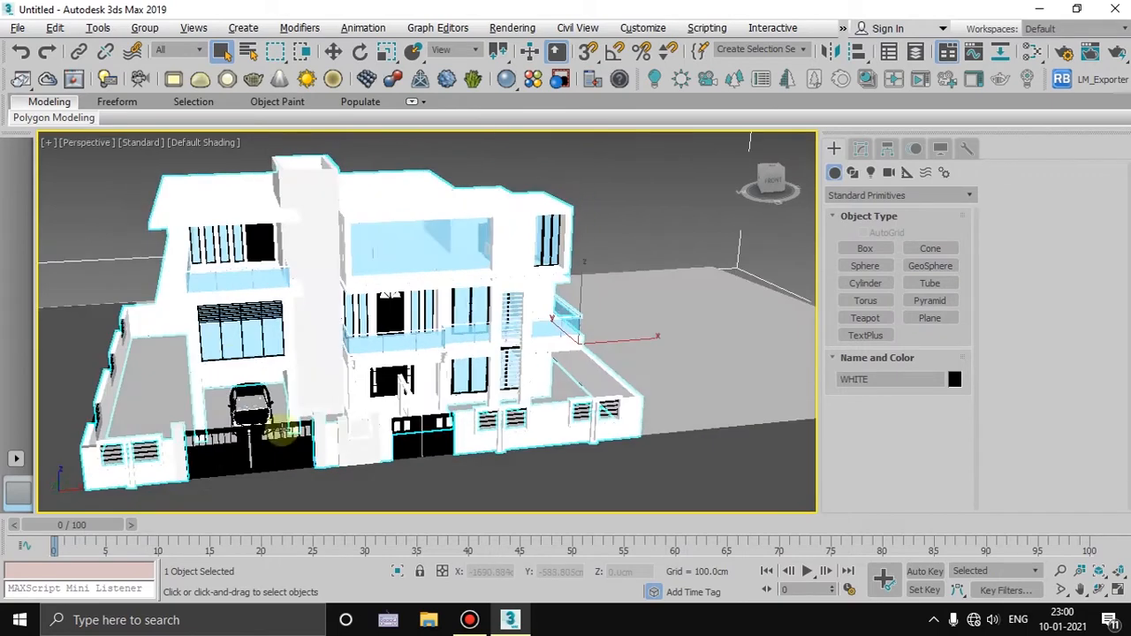
alt+middle_drag(399, 240, 115, 48)
- Select the car's body in the carport and try to move it about 21 cm down to check which parts belong to it
click(138, 28)
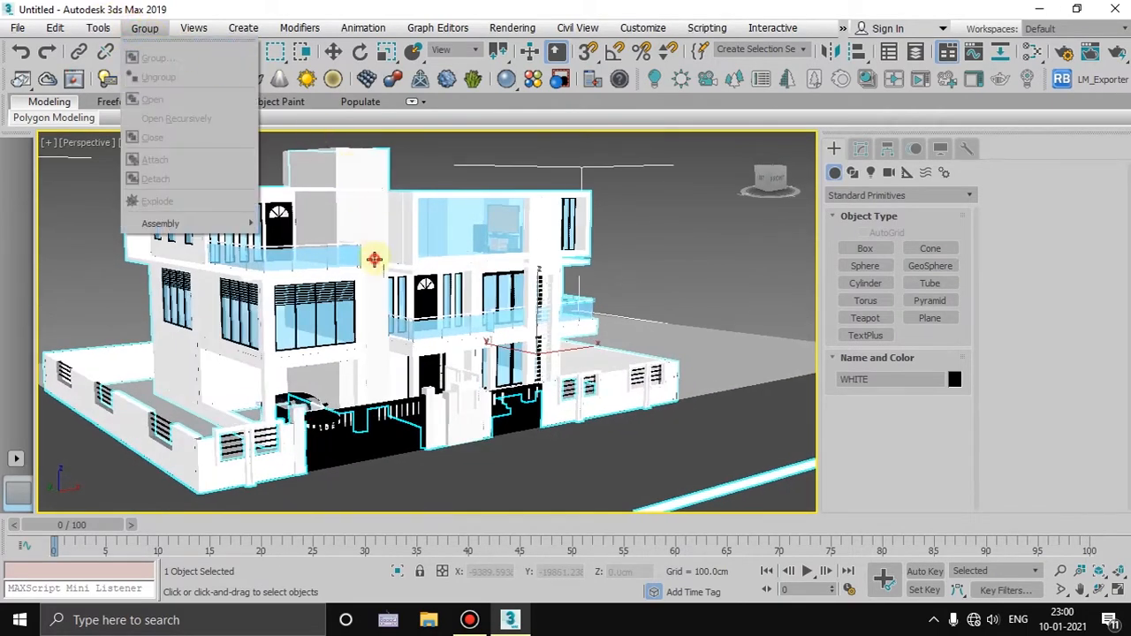
alt+middle_drag(374, 259, 344, 409)
scroll(292, 376, up, 10)
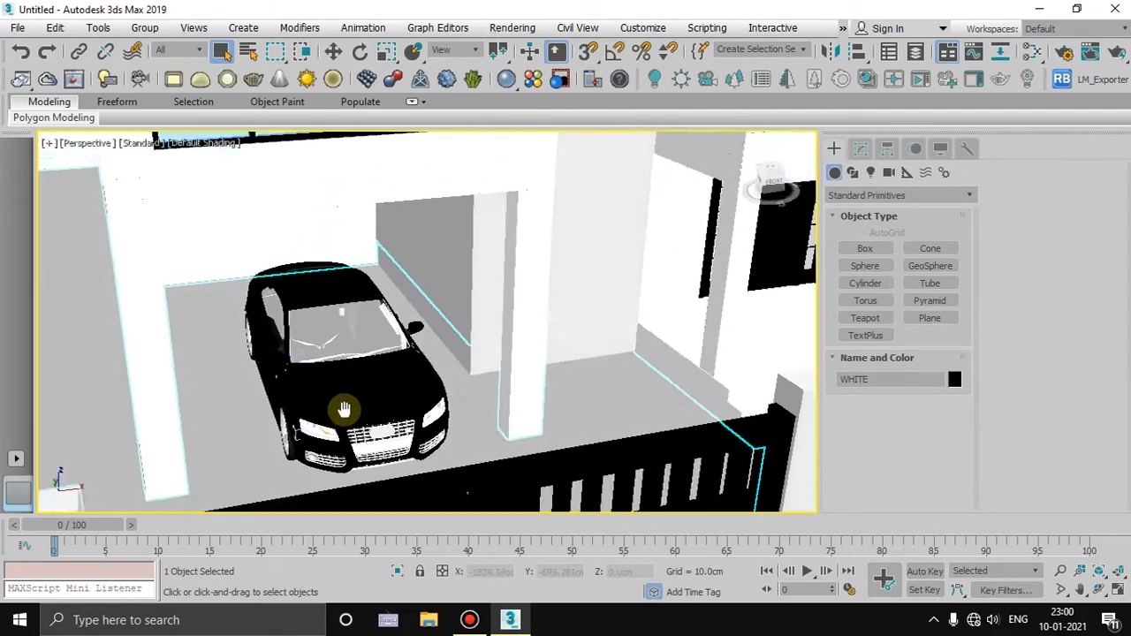
scroll(344, 408, up, 8)
click(352, 380)
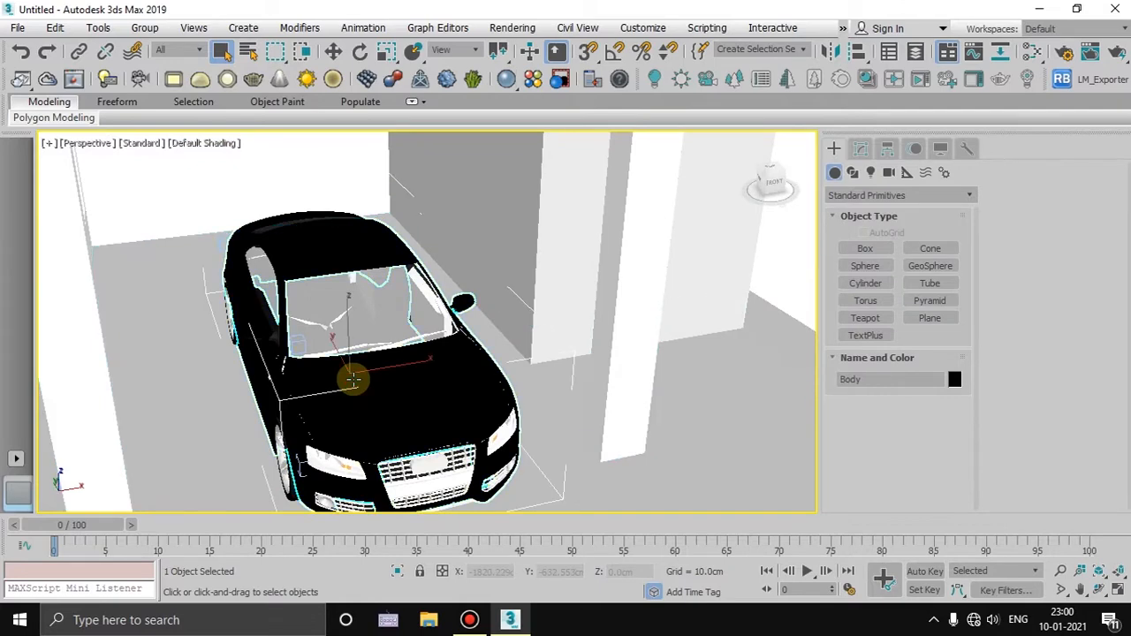
key(w)
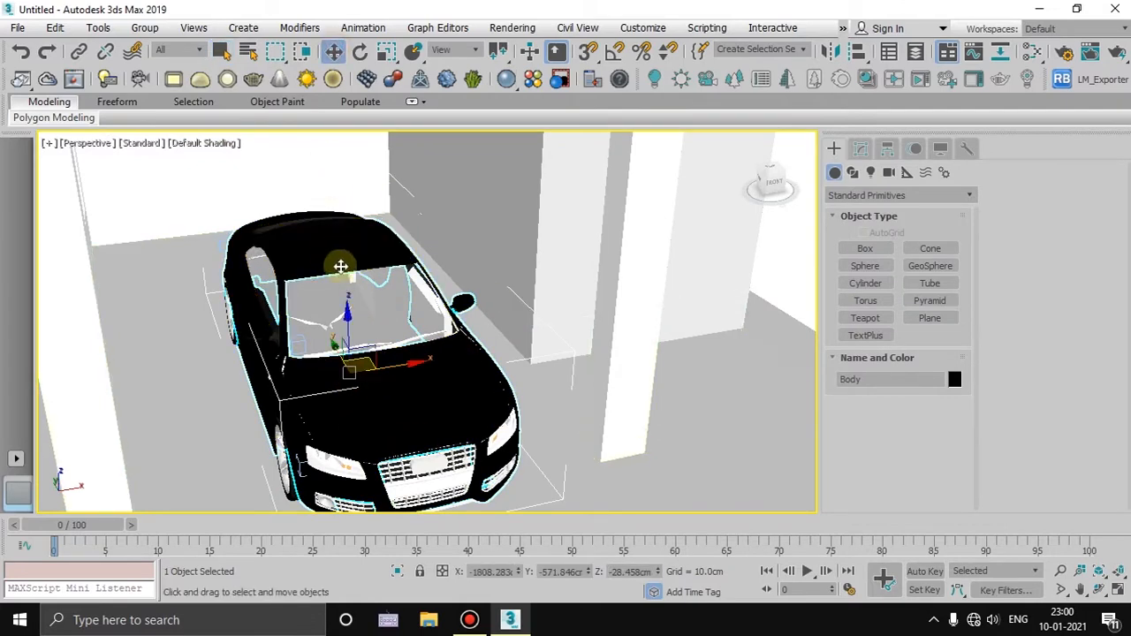
mouse_move(349, 320)
mouse_down()
mouse_move(361, 206)
mouse_move(355, 337)
mouse_up()
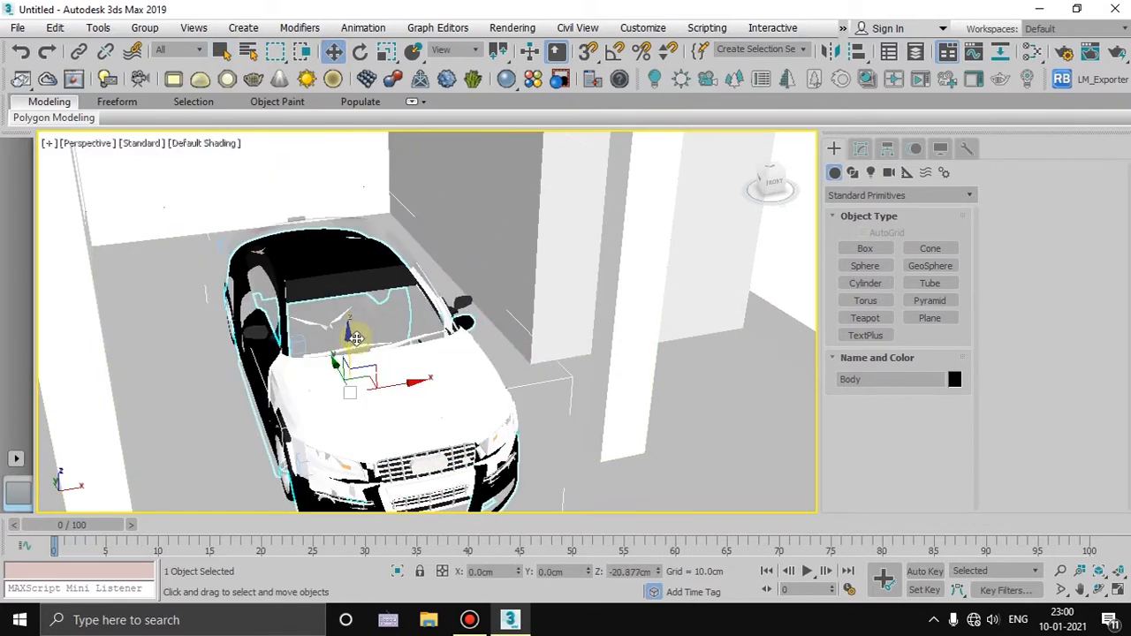
- Select the car's rims and grille object, then its windows object, to check how the car's parts are separated
click(427, 468)
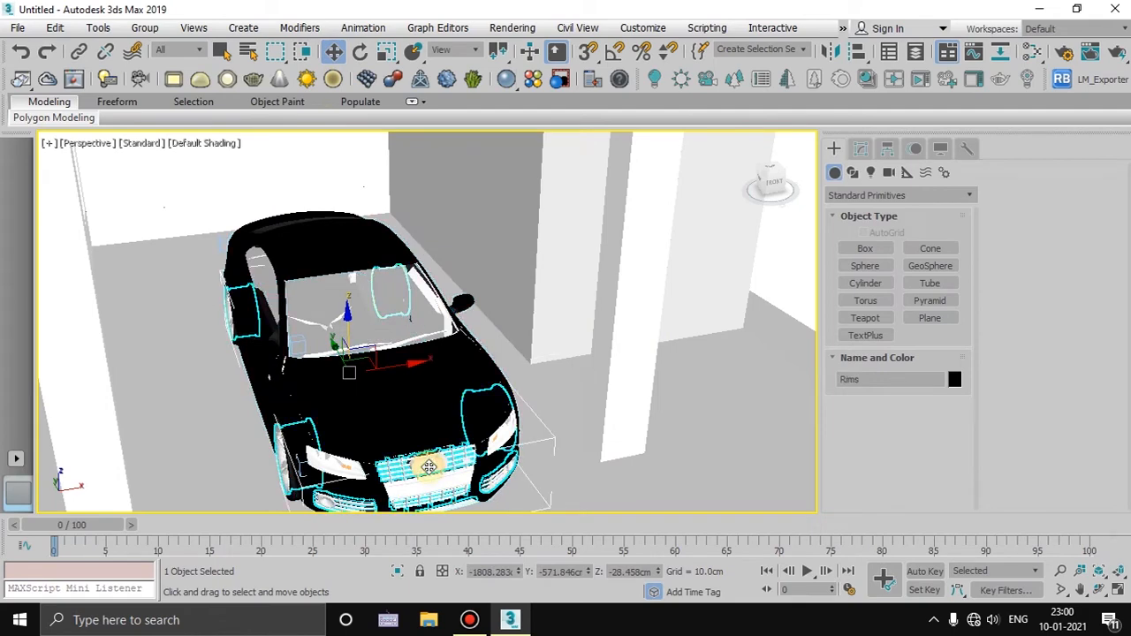
click(344, 469)
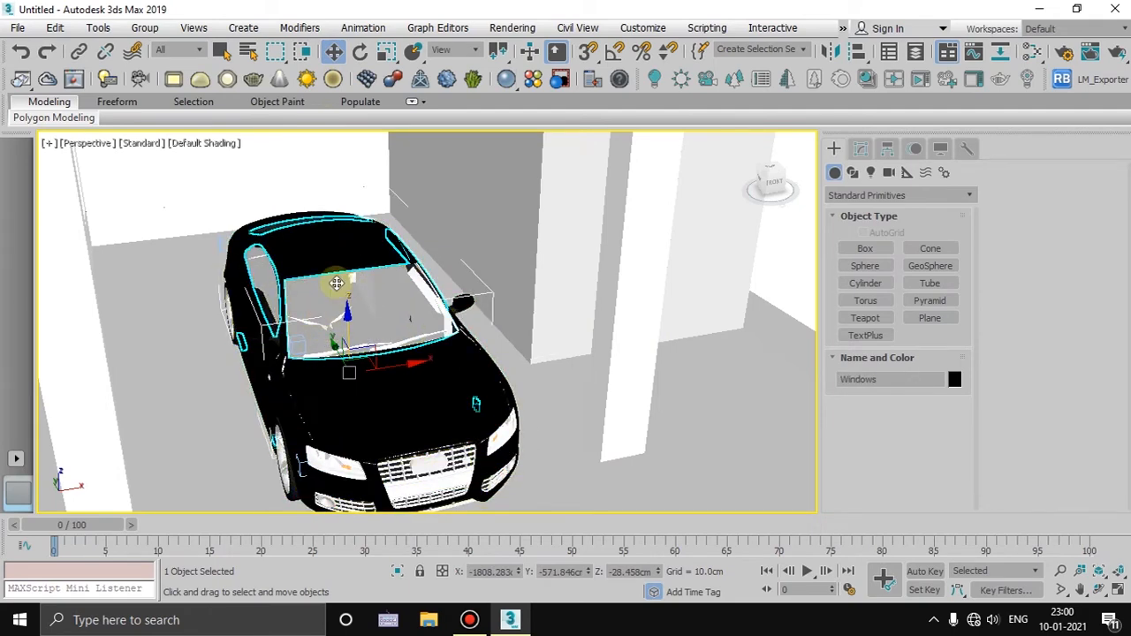
scroll(405, 405, down, 5)
alt+middle_drag(495, 434, 433, 422)
scroll(369, 371, down, 6)
alt+middle_drag(369, 371, 479, 401)
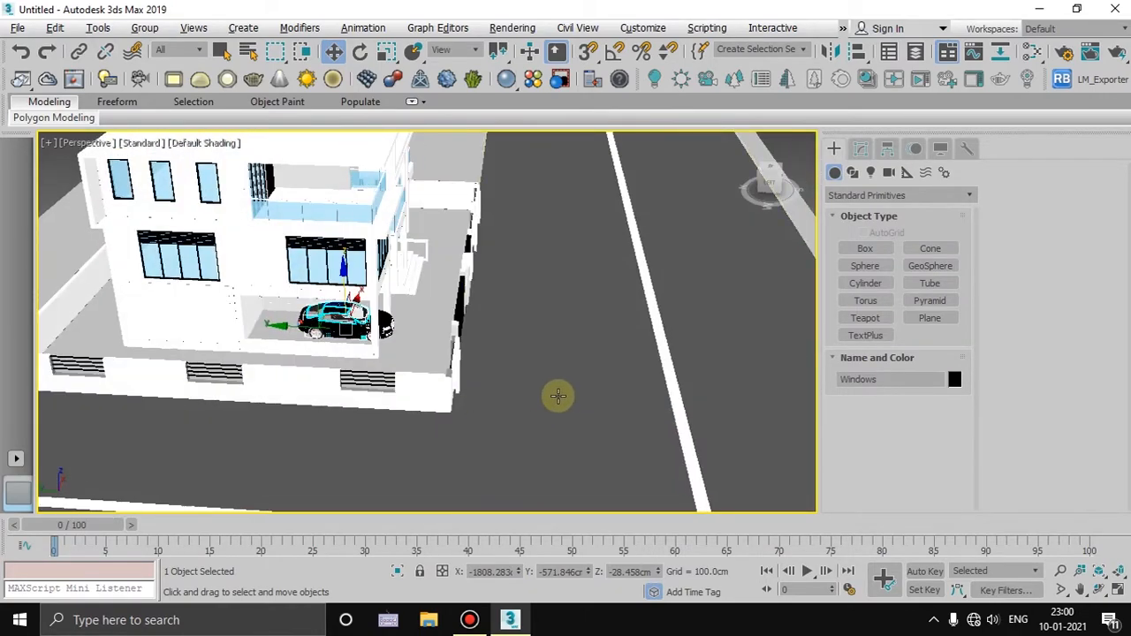
alt+middle_drag(557, 396, 389, 394)
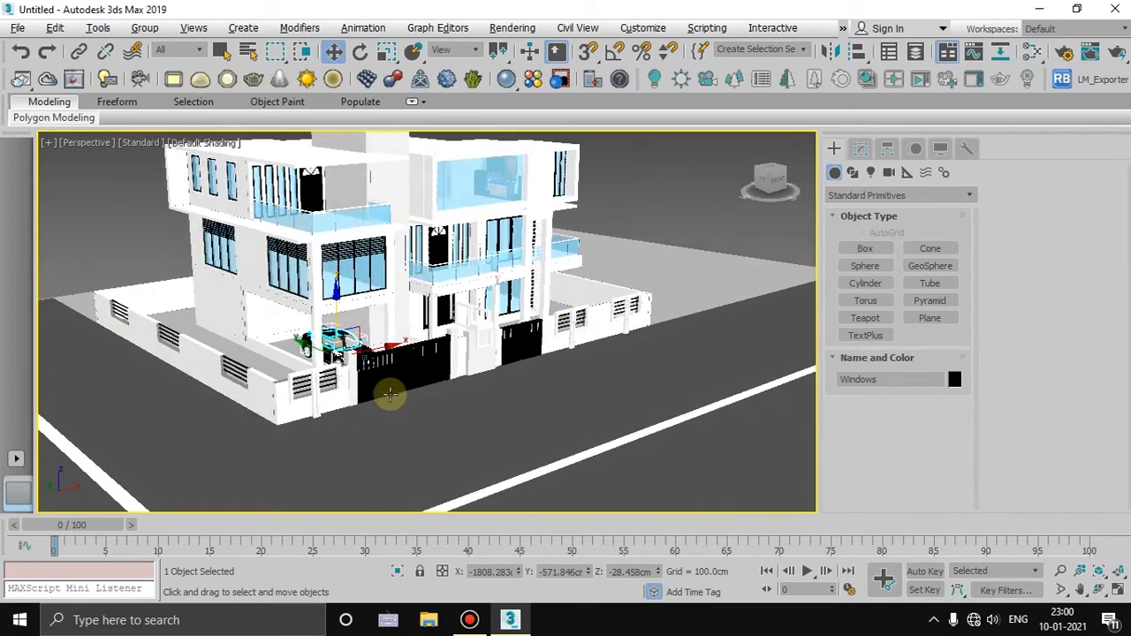
- Select the Glass 2 object, then the BROWN object, to check which house elements share each material
scroll(422, 394, down, 5)
click(580, 265)
alt+middle_drag(580, 265, 365, 232)
scroll(433, 322, up, 3)
scroll(395, 312, down, 5)
scroll(366, 230, up, 8)
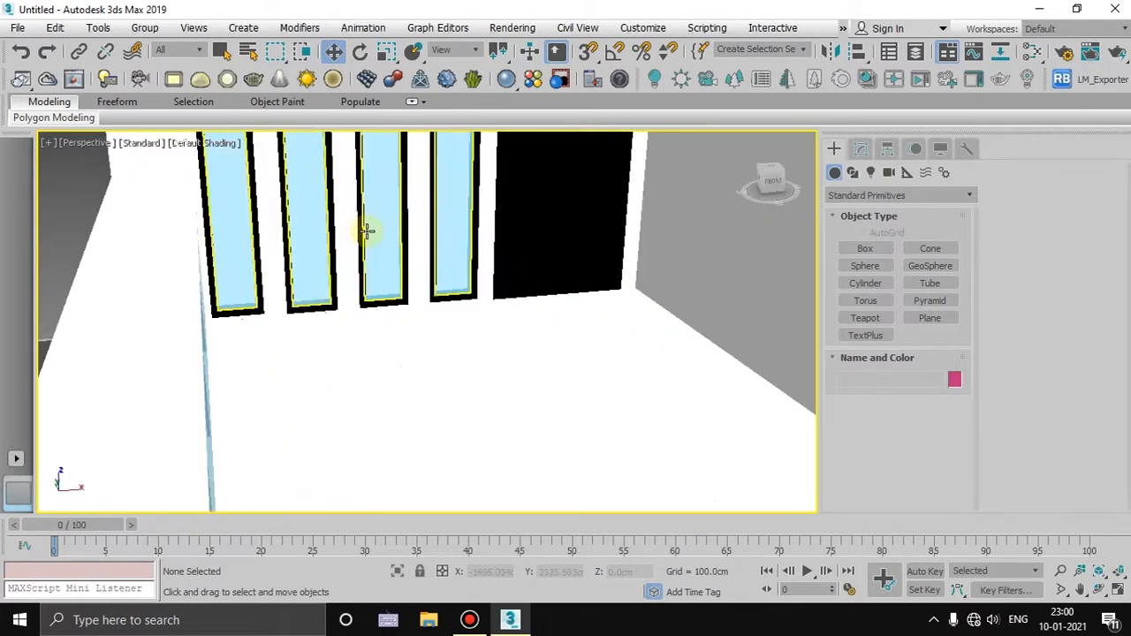
click(367, 231)
scroll(475, 320, down, 8)
scroll(447, 298, up, 6)
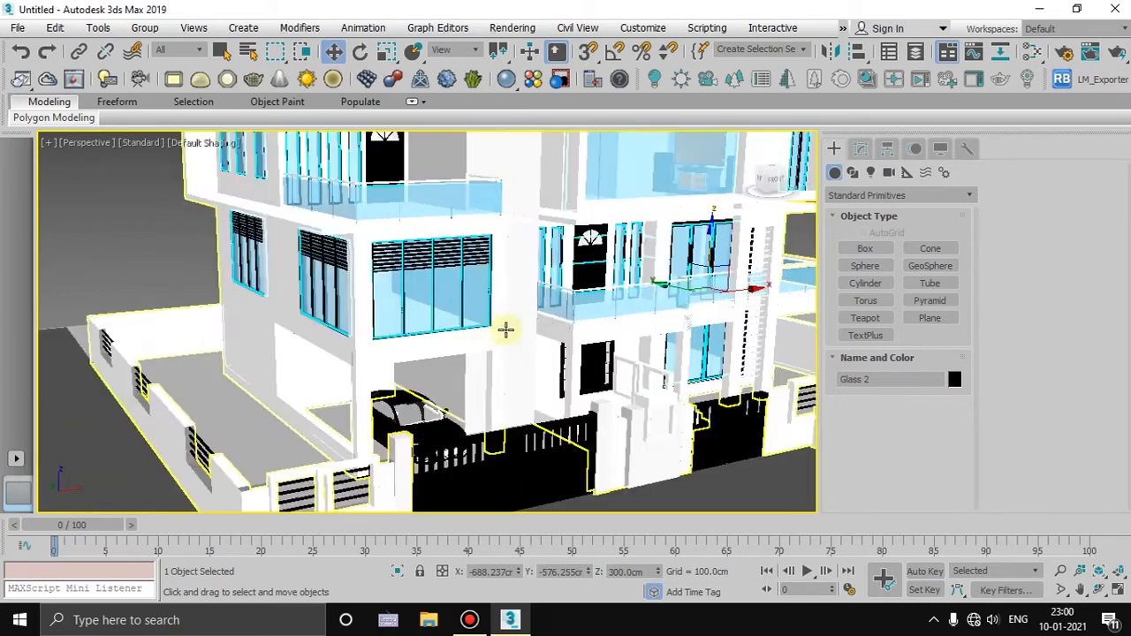
click(523, 305)
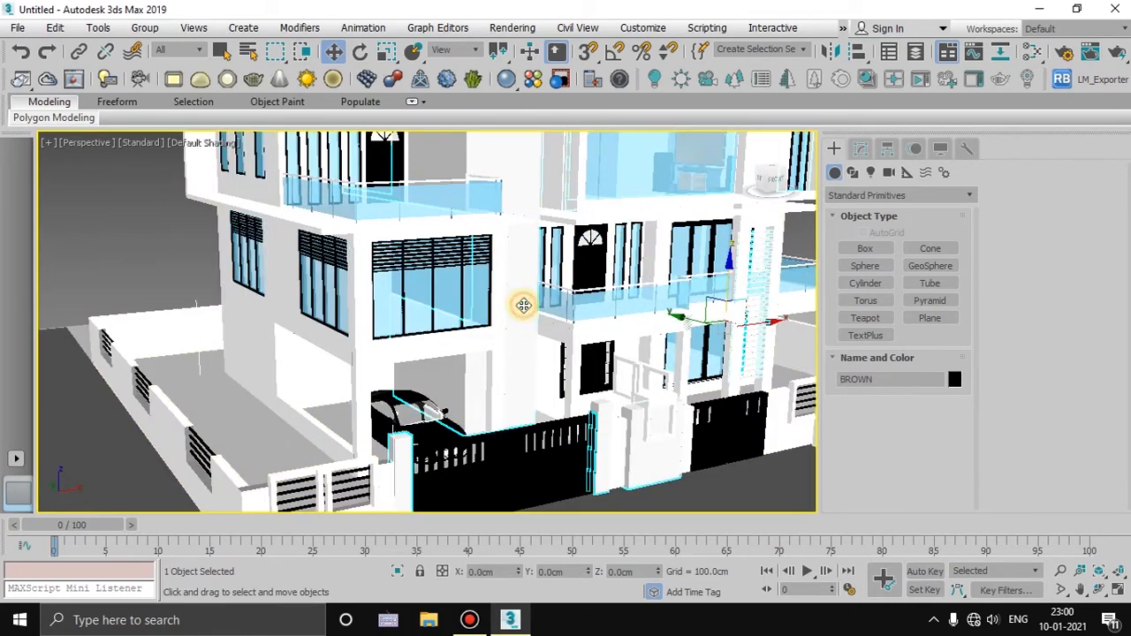
- Select the WHITE wall object and make V-Ray the current renderer to open its material library
click(166, 434)
click(532, 79)
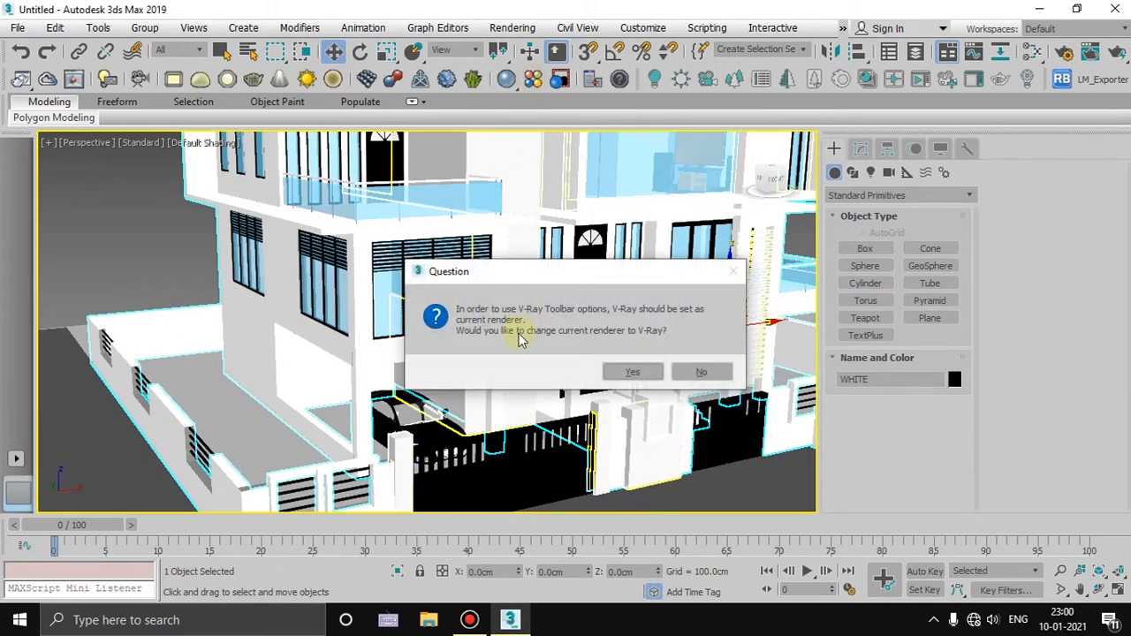
click(641, 375)
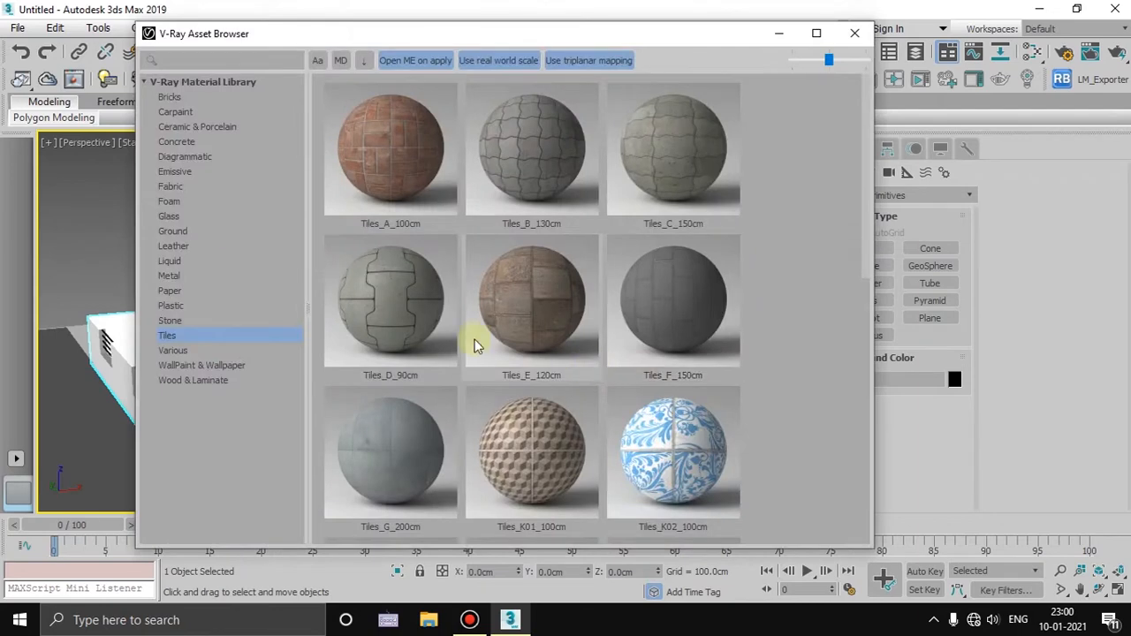
- Assign the B01 120 cm parquet flooring material from Wood & Laminate to the WHITE object, then clear the selection
click(185, 379)
scroll(493, 294, down, 3)
right_click(575, 305)
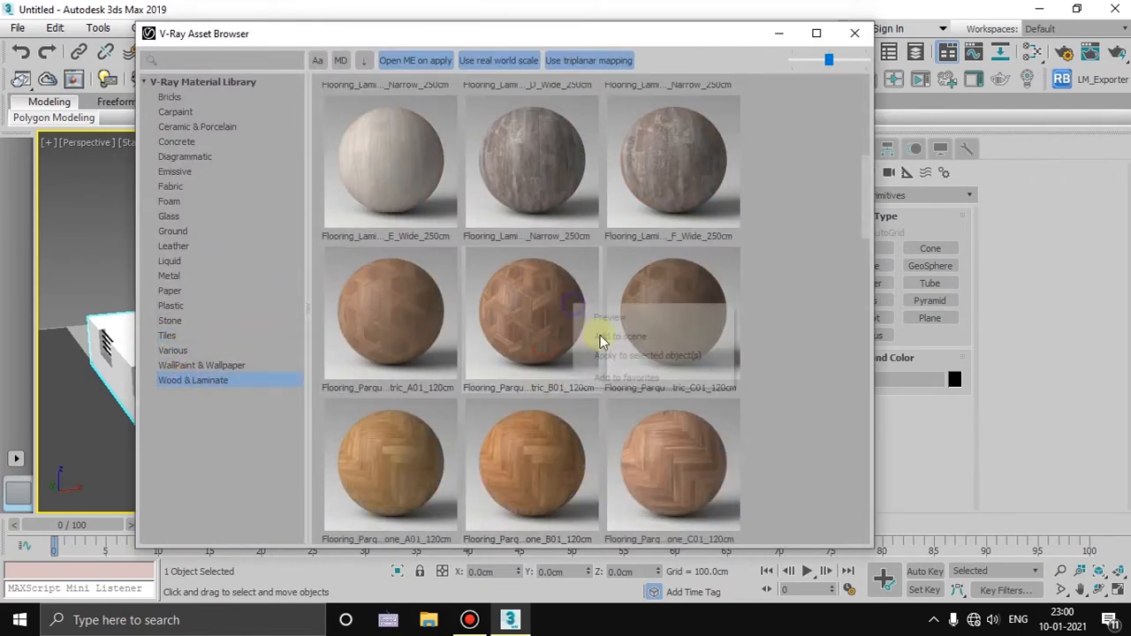
click(634, 353)
right_click(624, 358)
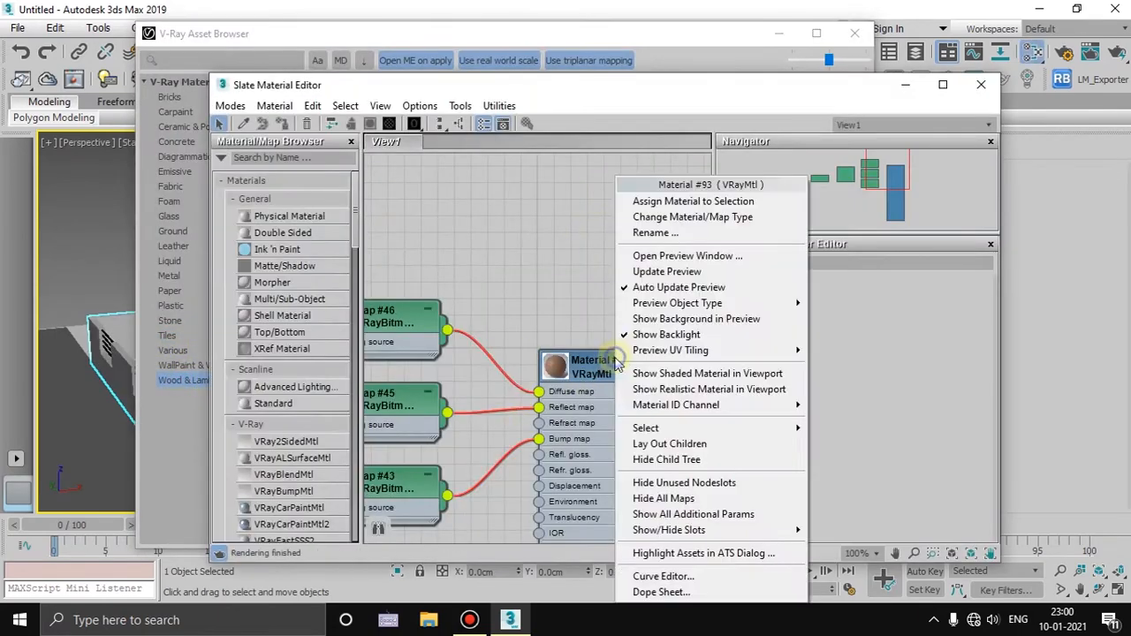
click(677, 201)
click(981, 84)
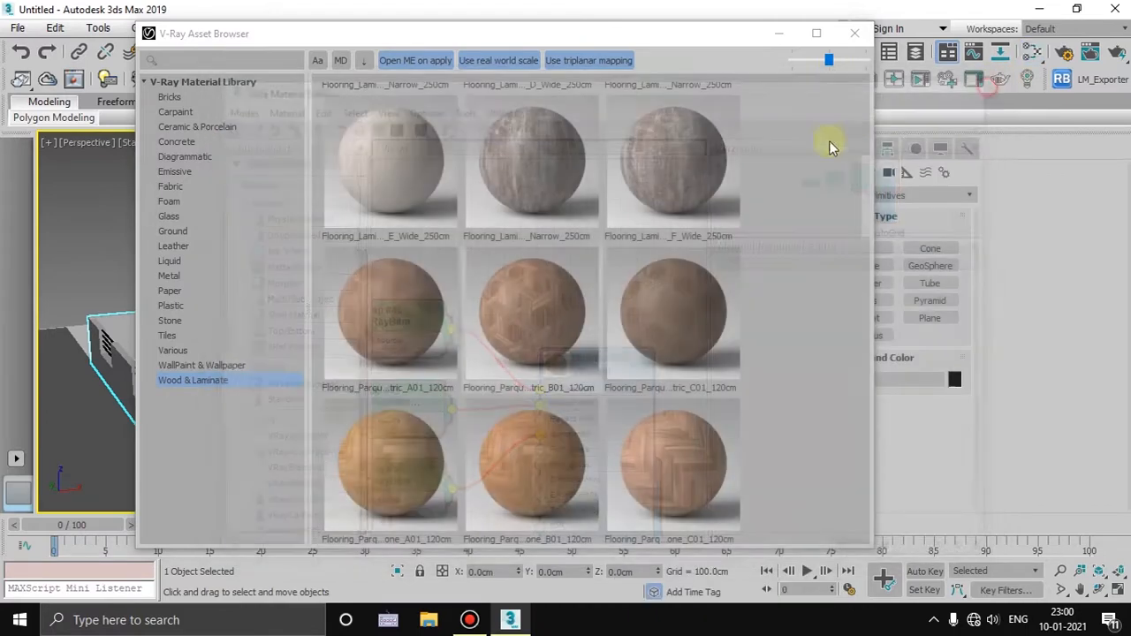
click(854, 33)
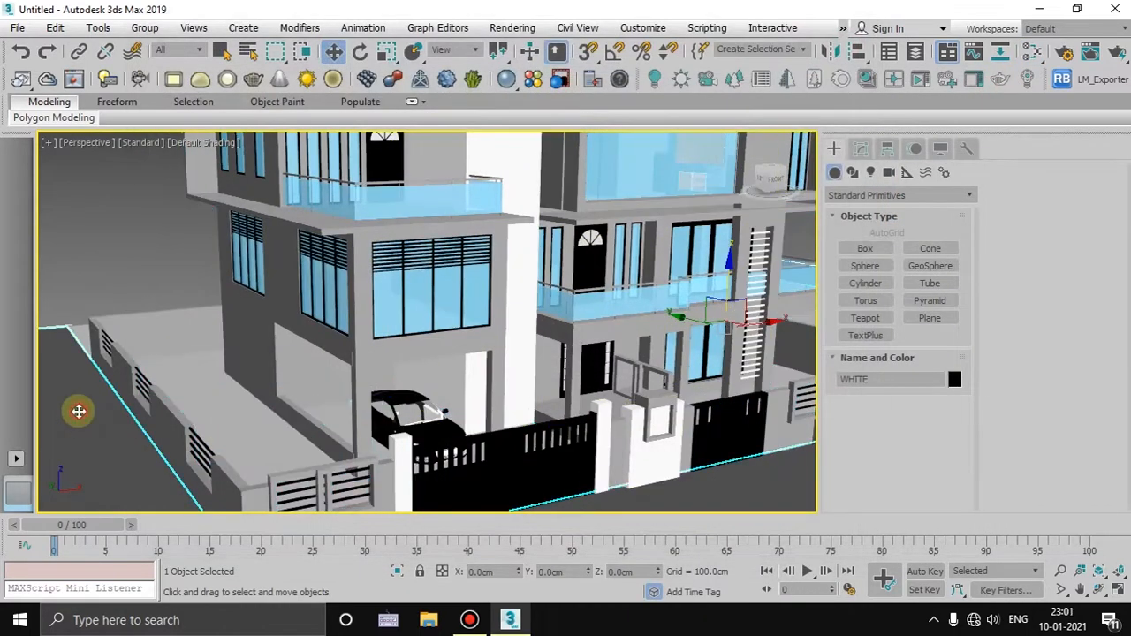
click(137, 289)
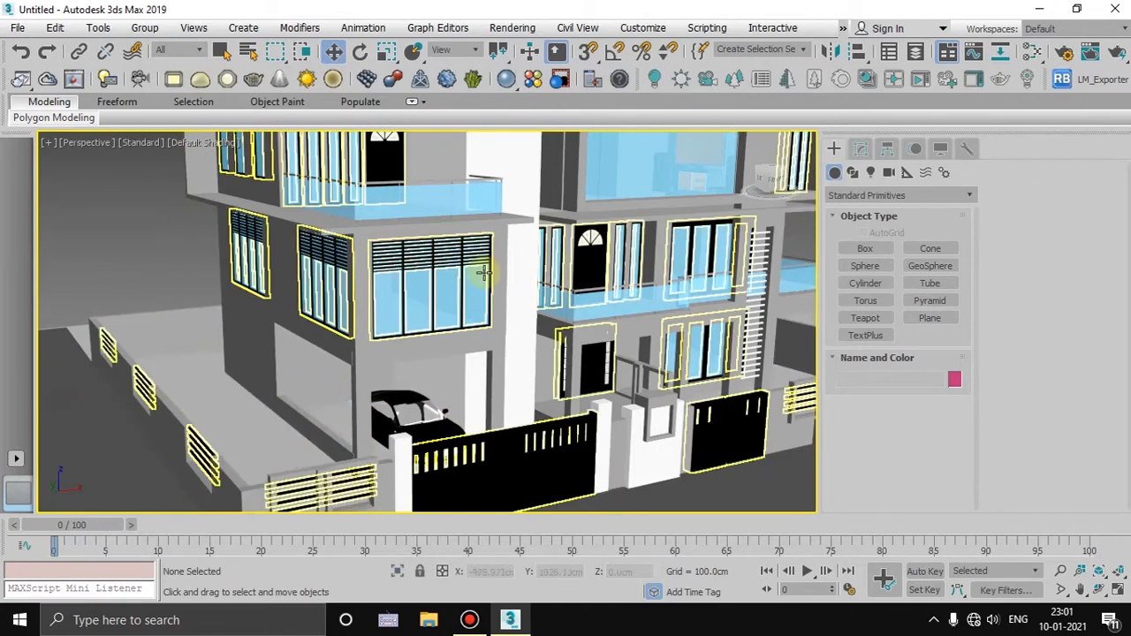
- Try High Quality viewport shading on the house, then return the viewport to Standard
mouse_move(432, 366)
alt+middle_down()
mouse_move(451, 371)
mouse_move(450, 361)
alt+middle_up()
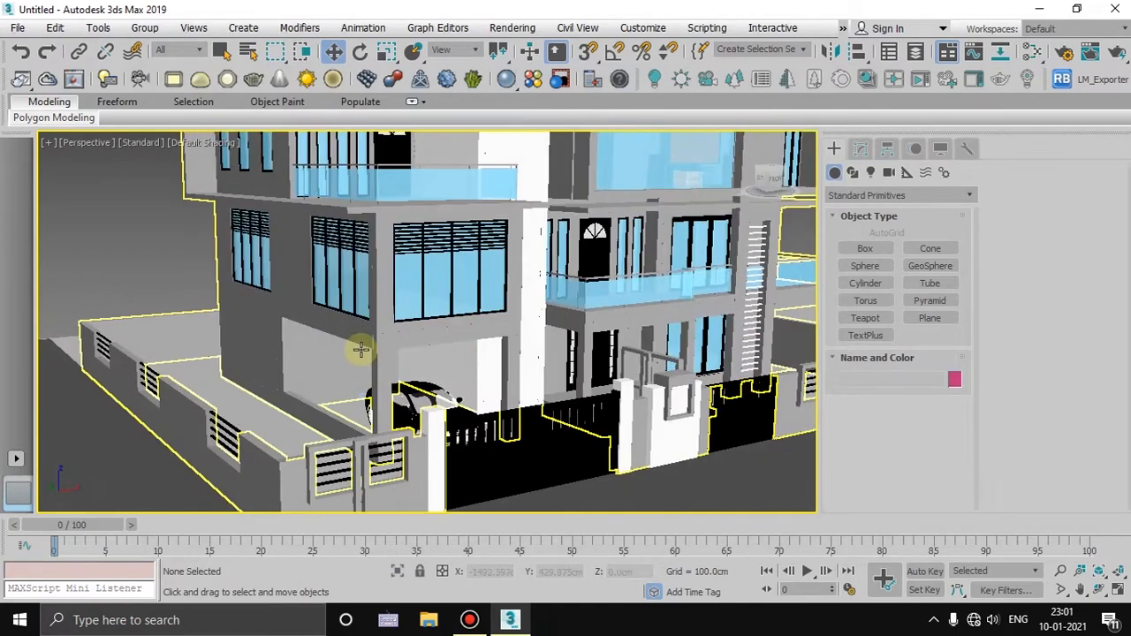
scroll(360, 350, up, 3)
click(150, 147)
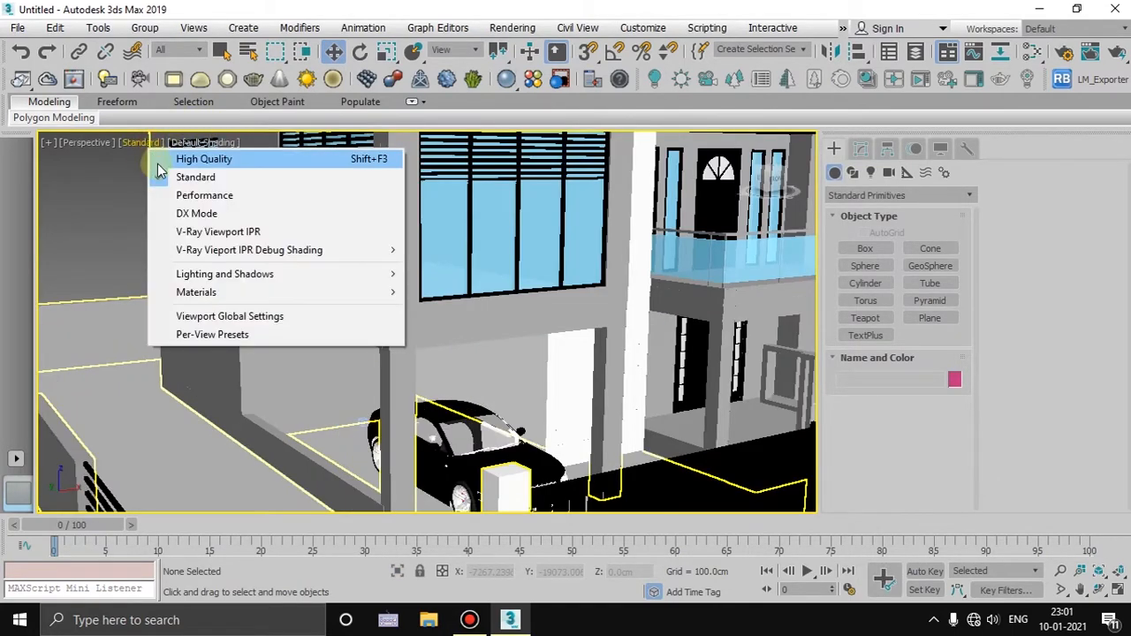
click(159, 158)
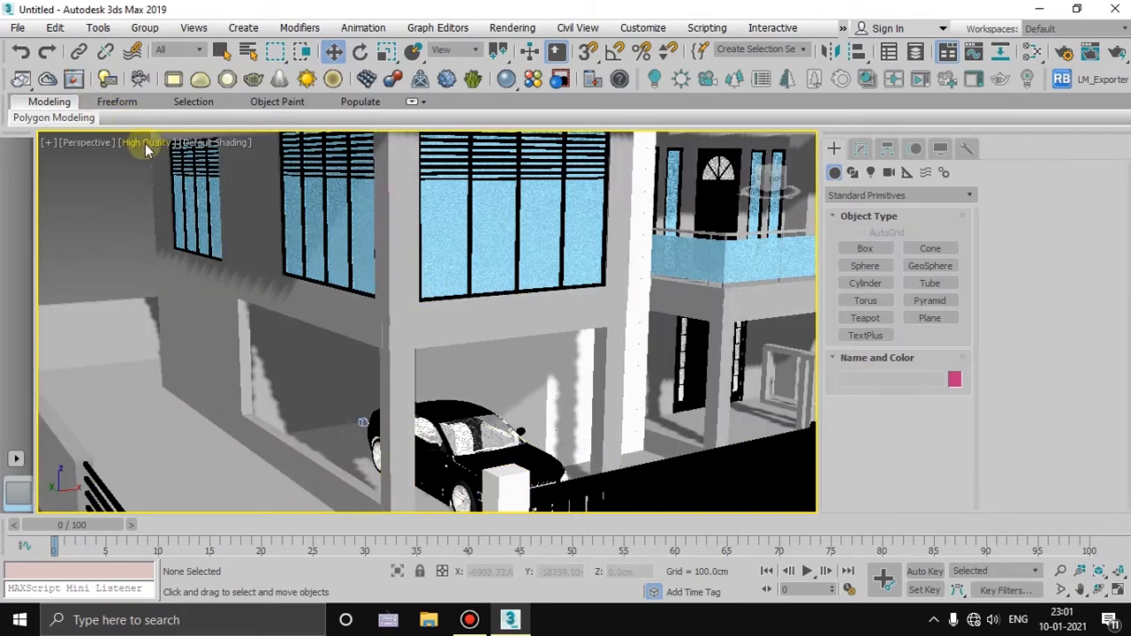
click(147, 144)
click(190, 174)
- Place a V-Ray physical camera at the street corner, aimed at the house with a target distance of about 2013 cm
scroll(490, 306, up, 4)
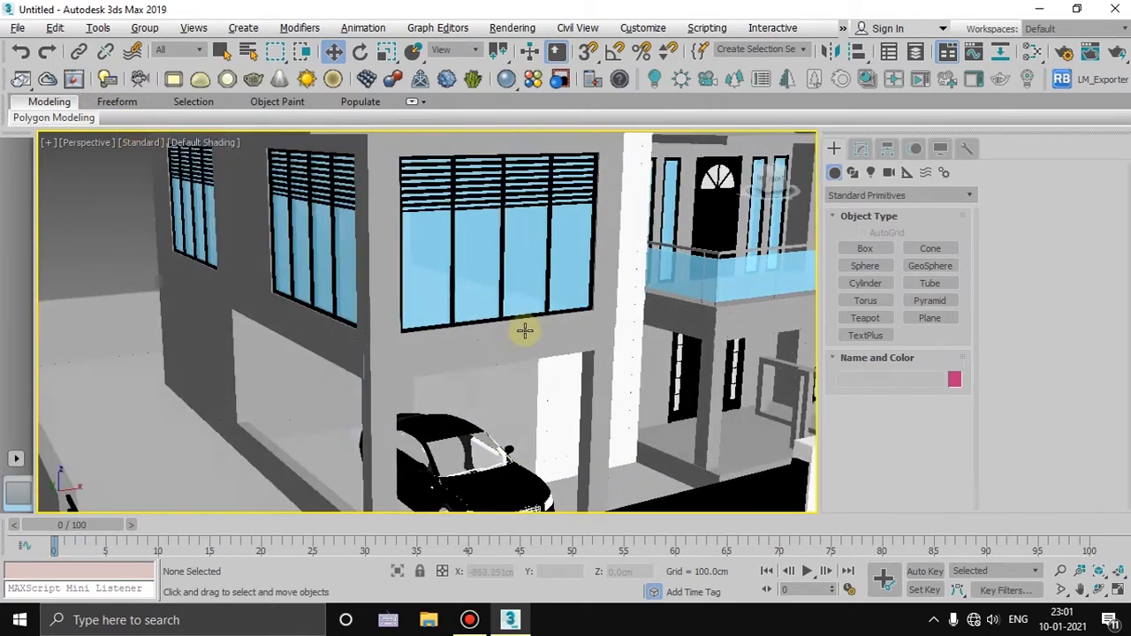
scroll(478, 352, down, 5)
alt+middle_drag(457, 351, 460, 376)
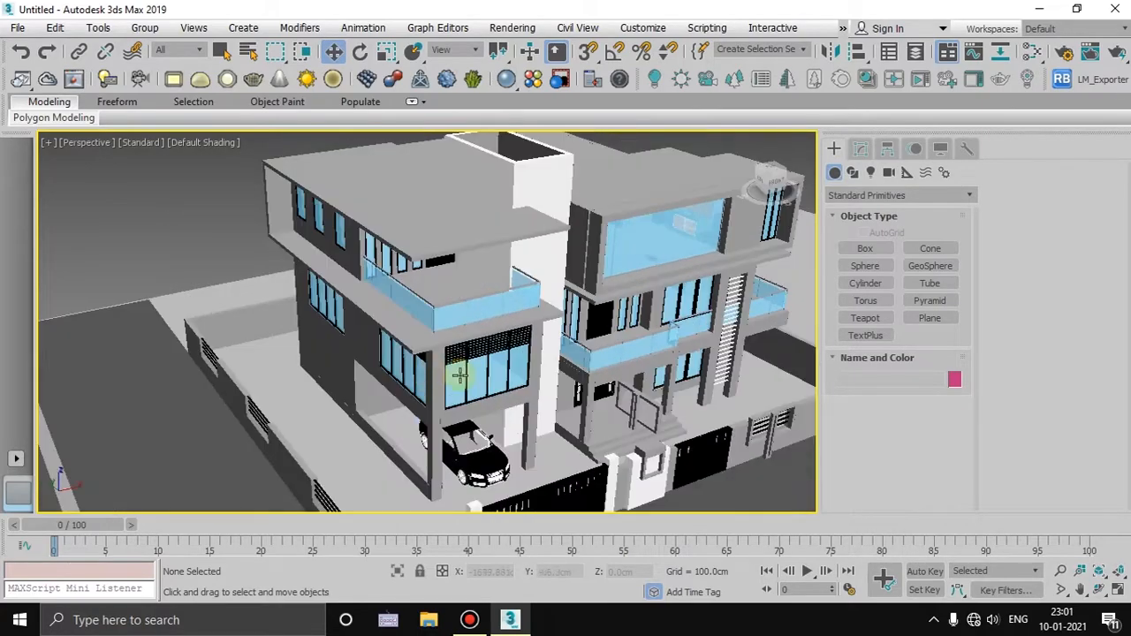
middle_drag(539, 394, 475, 355)
middle_drag(476, 355, 471, 319)
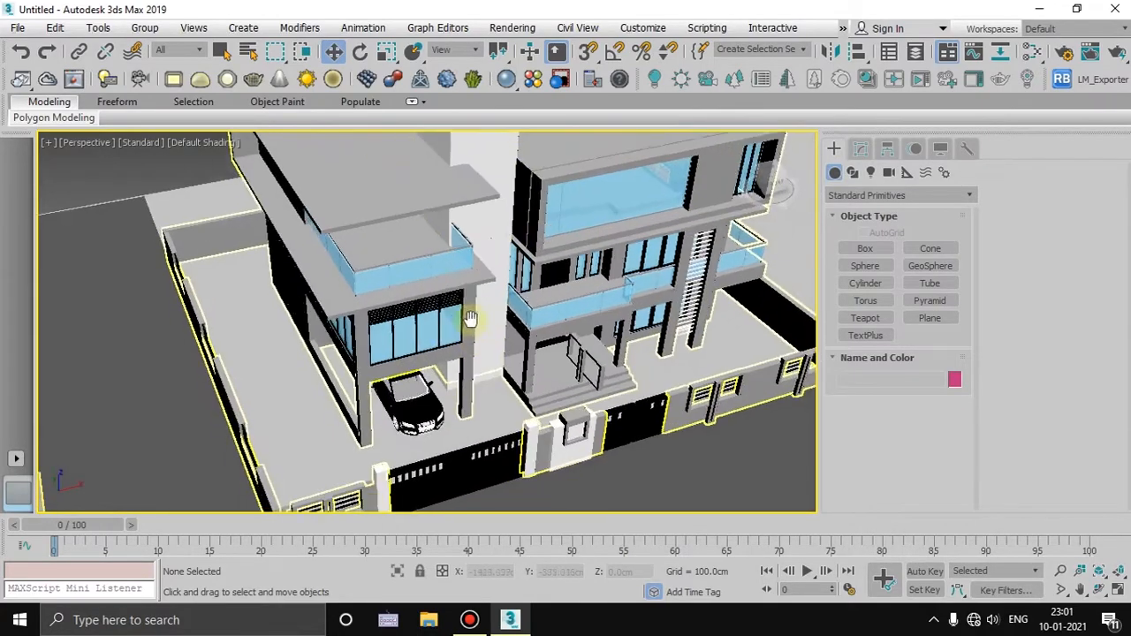
scroll(471, 319, down, 6)
click(889, 173)
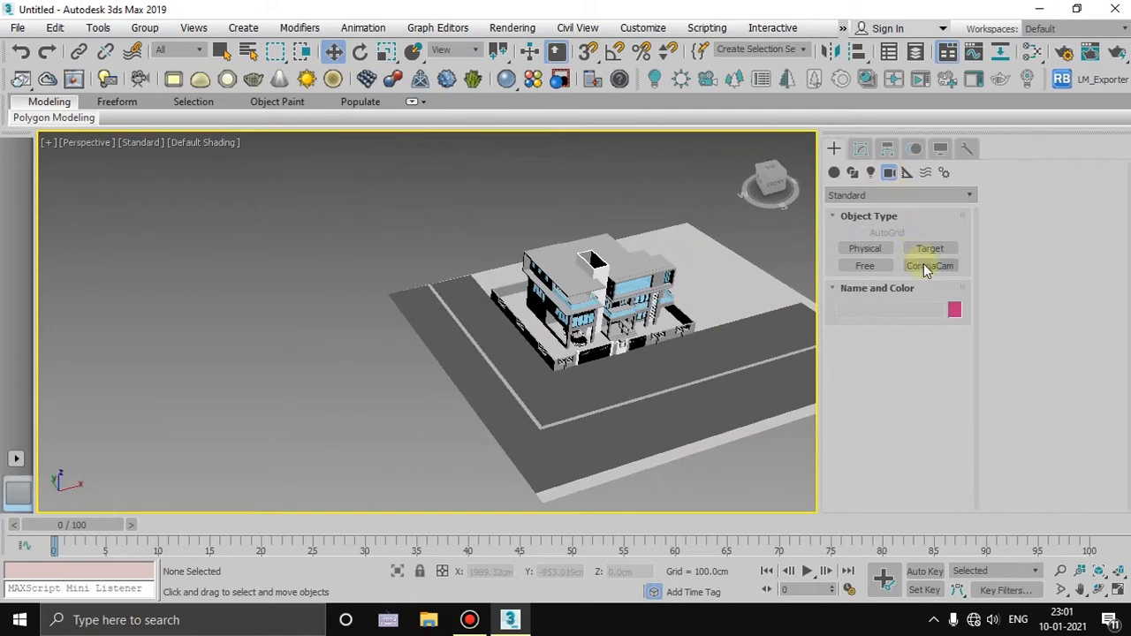
click(896, 195)
click(883, 233)
click(931, 249)
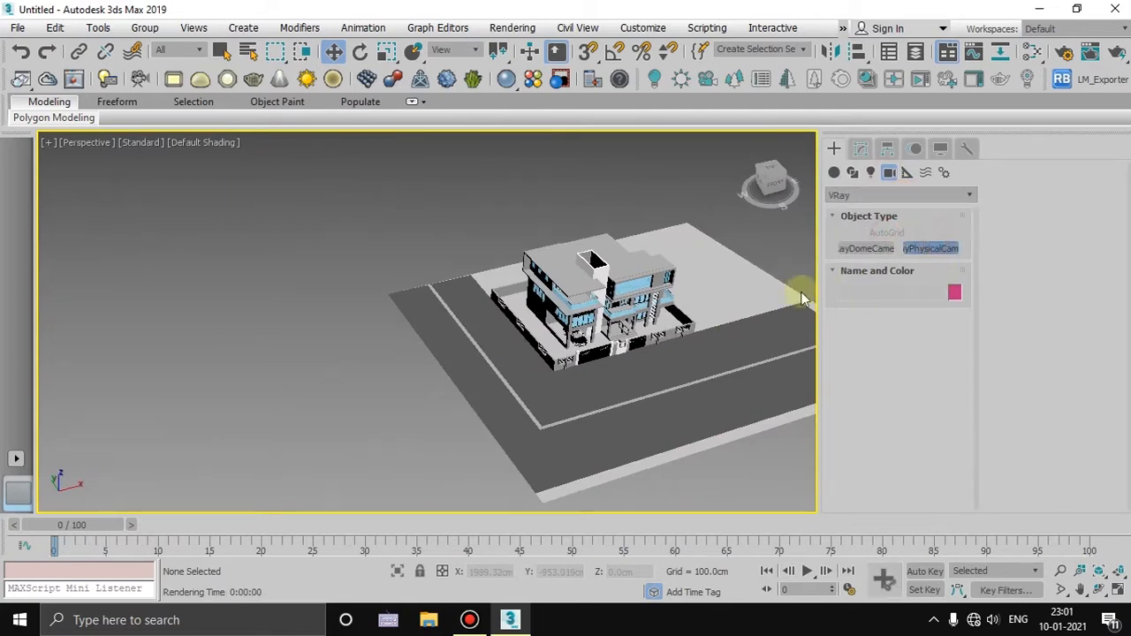
drag(541, 403, 546, 343)
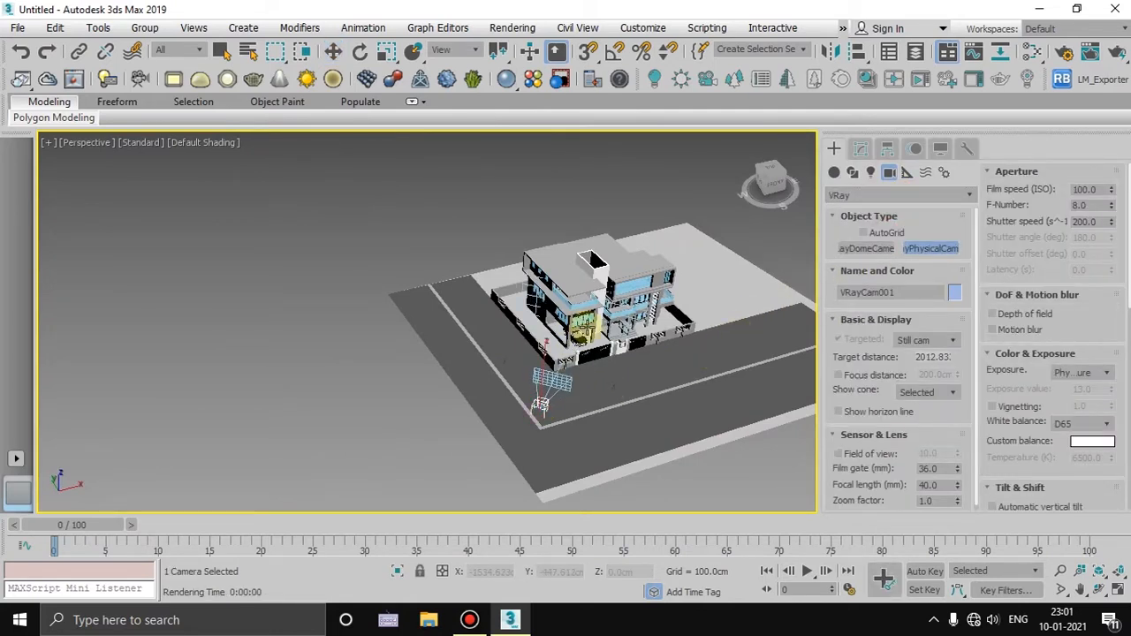
- Look through the new camera, set its white balance to Neutral and shutter speed to 50, and return to the perspective view
key(c)
scroll(530, 354, down, 4)
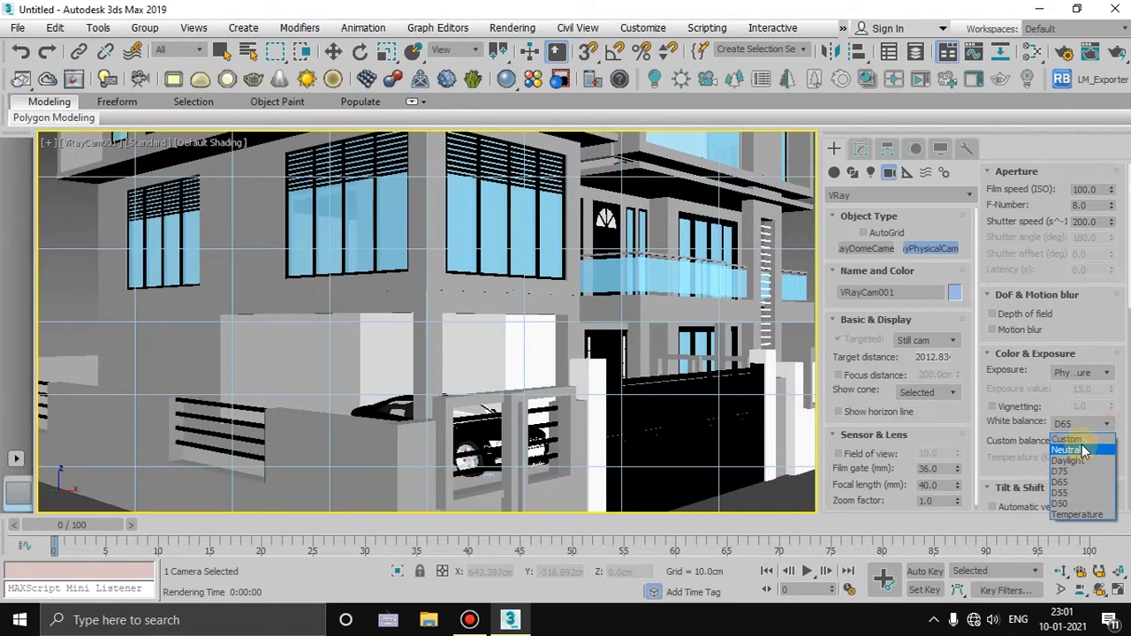
click(1083, 451)
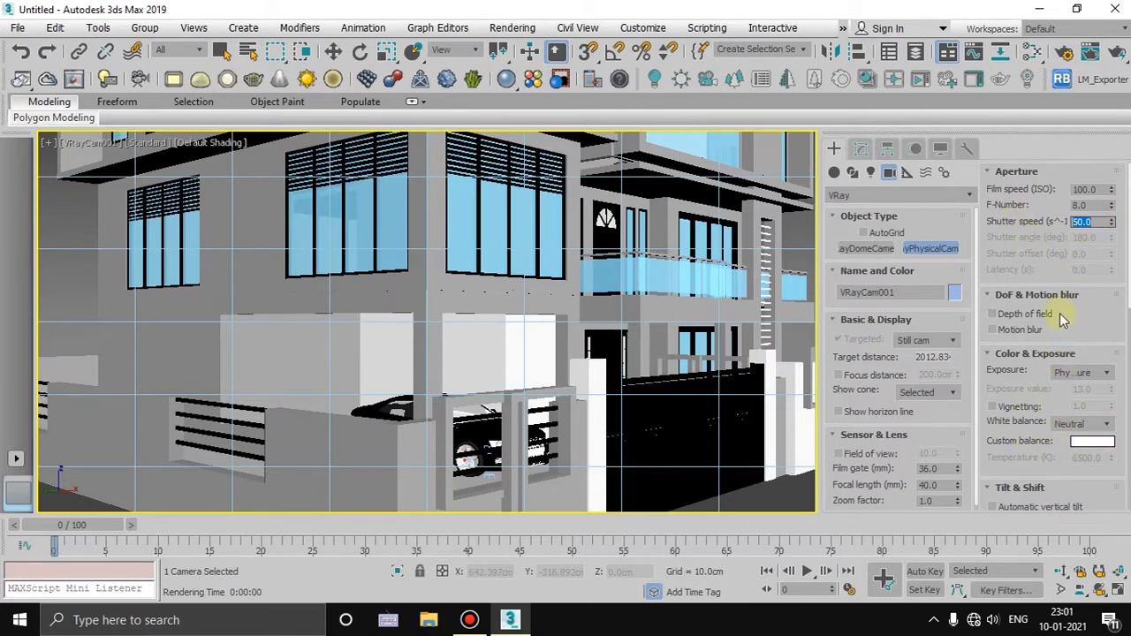
key(p)
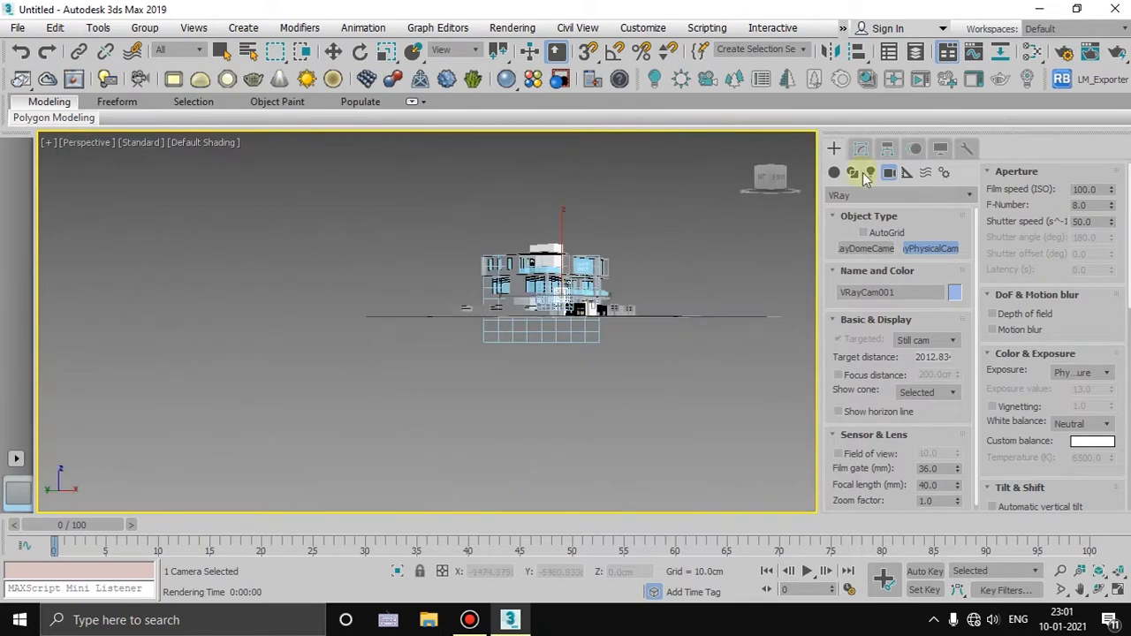
- Create a V-Ray sun at the street corner aimed at the house, replacing the existing environment map with a V-Ray sky
click(871, 172)
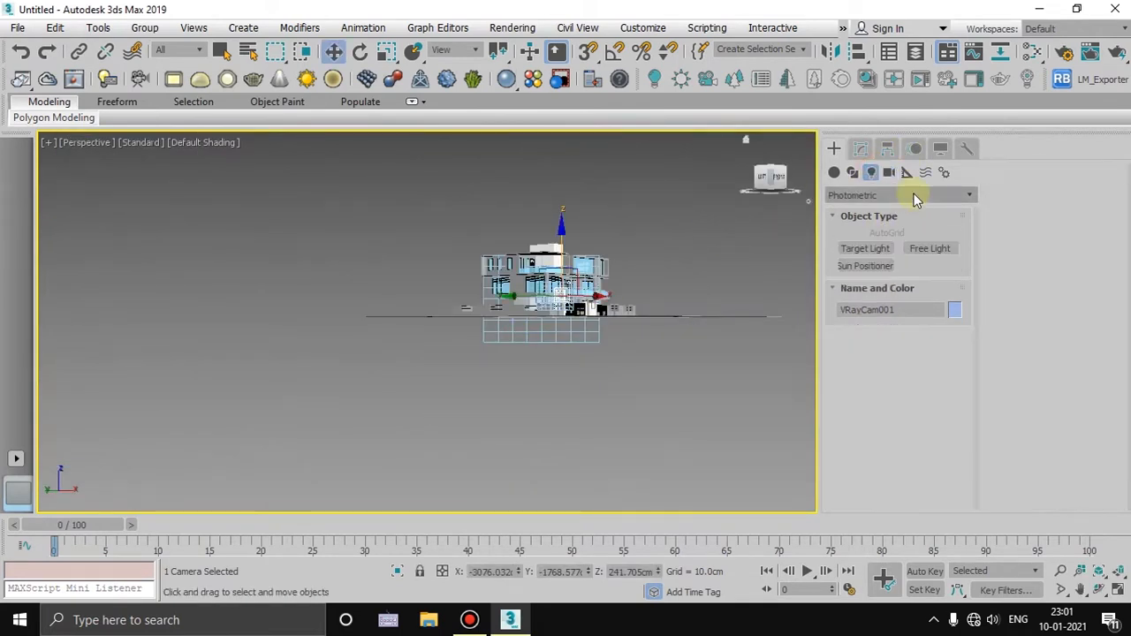
click(927, 201)
click(861, 256)
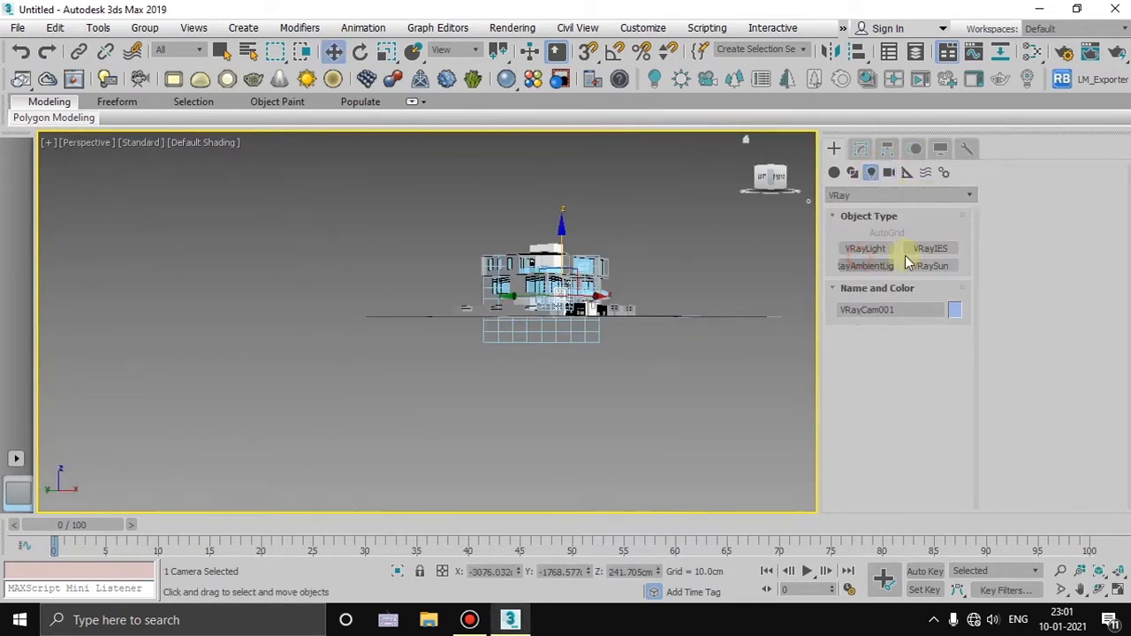
click(931, 269)
alt+middle_drag(645, 298, 606, 351)
drag(556, 359, 571, 281)
click(615, 361)
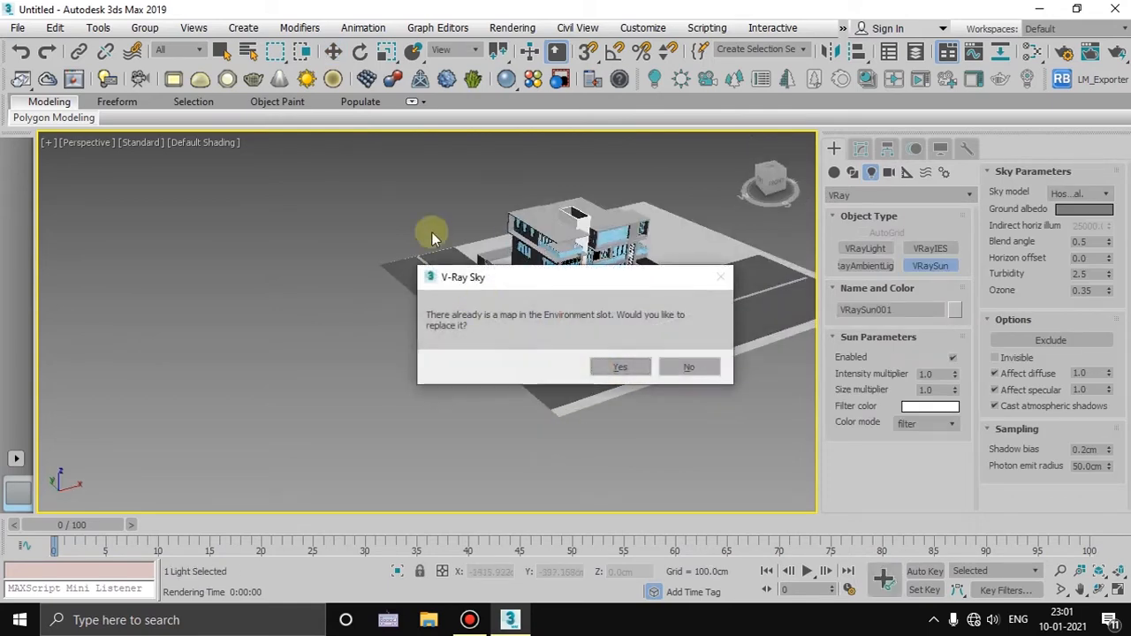
click(621, 368)
click(333, 52)
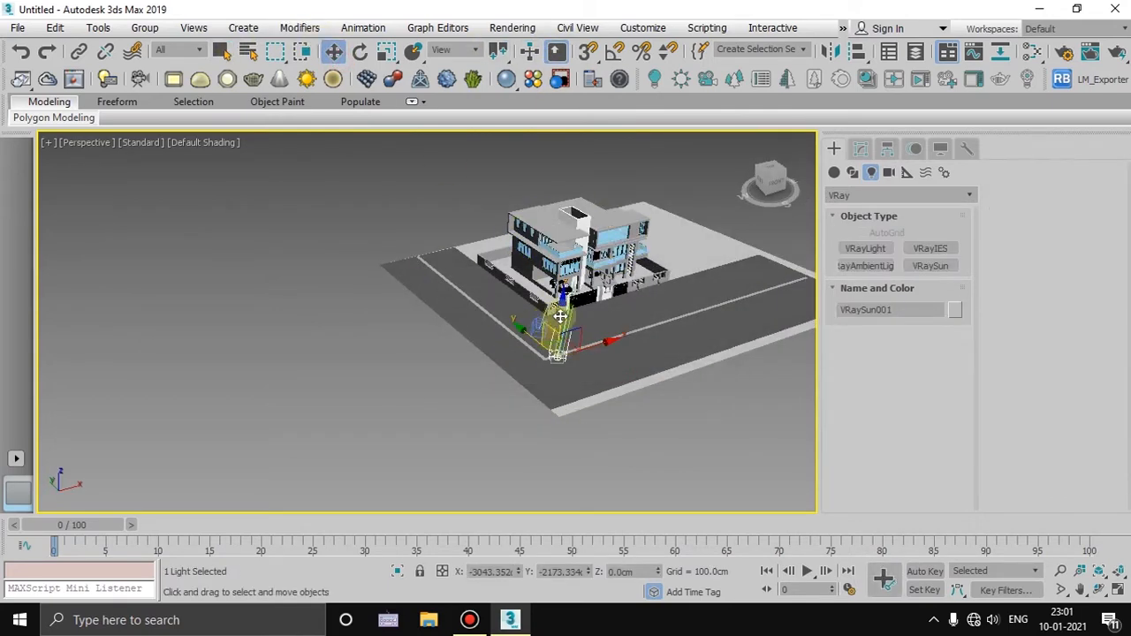
- Move the V-Ray sun to about X -5975, Y -1243, Z 2021 cm, and look through the V-Ray camera
drag(561, 315, 350, 344)
drag(323, 306, 361, 184)
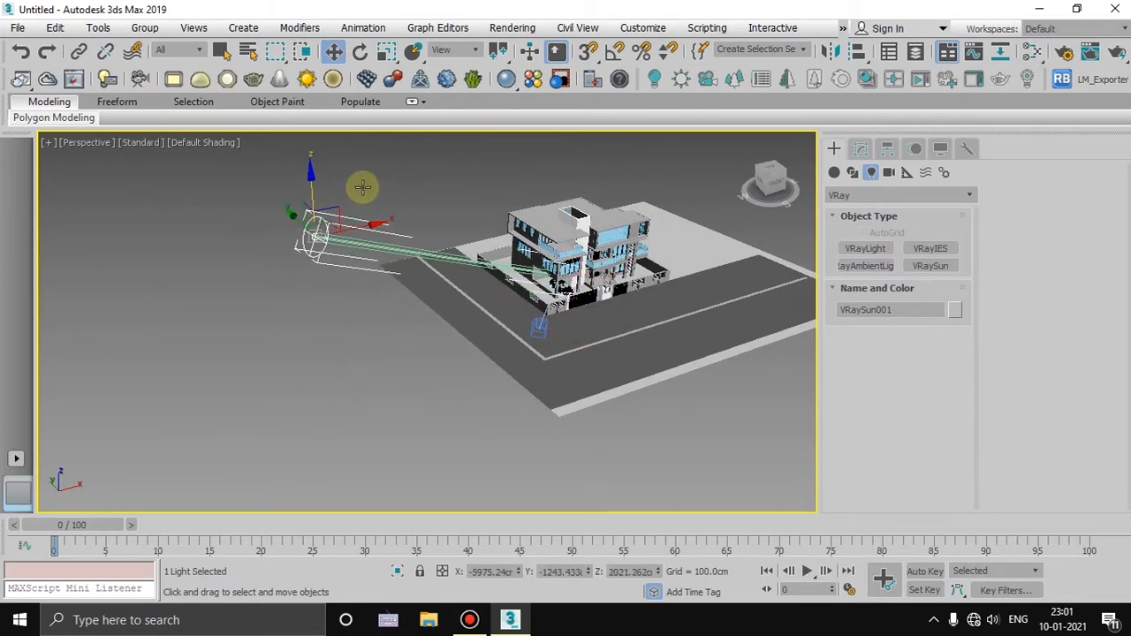
key(c)
middle_drag(455, 307, 454, 311)
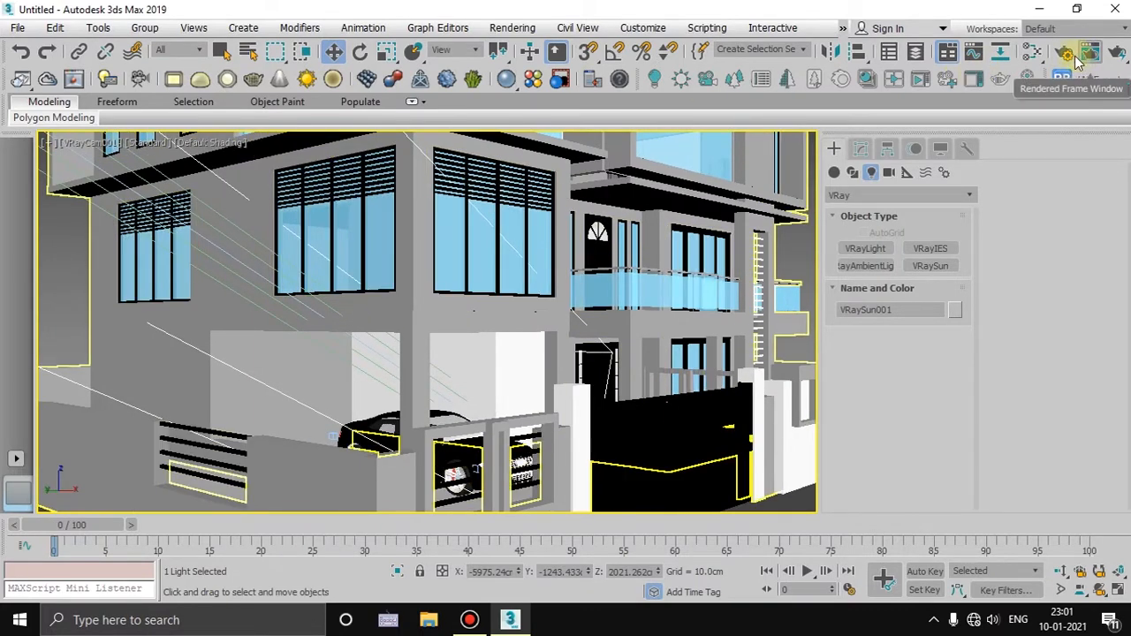
- Start a V-Ray interactive (IPR) render of the camera view, close the render settings and enlarge the frame buffer
key(F10)
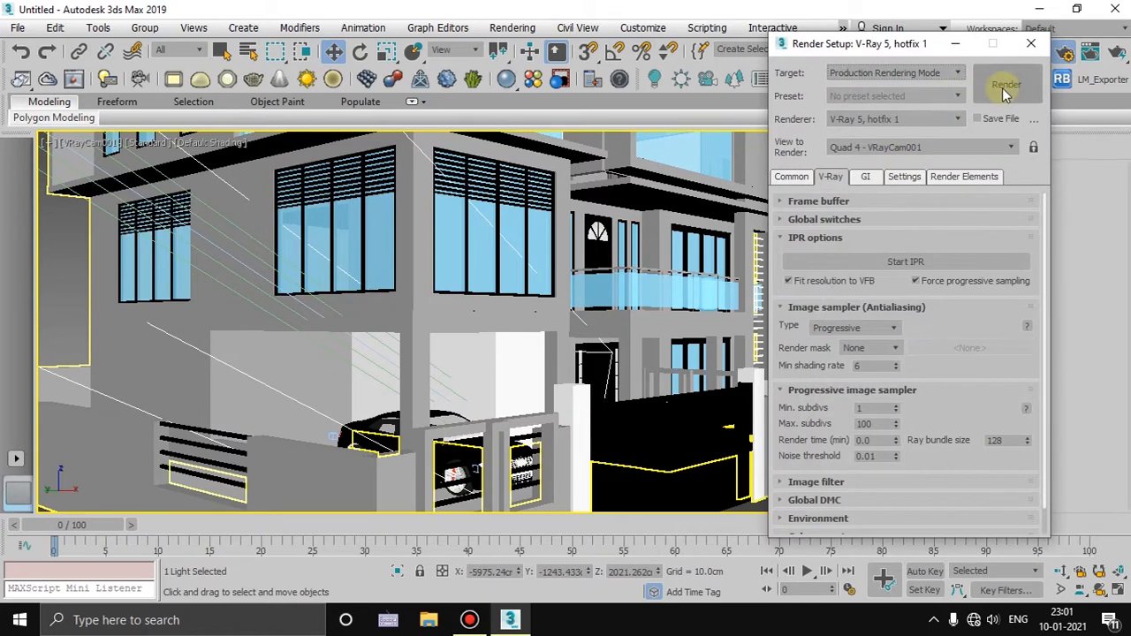
click(891, 262)
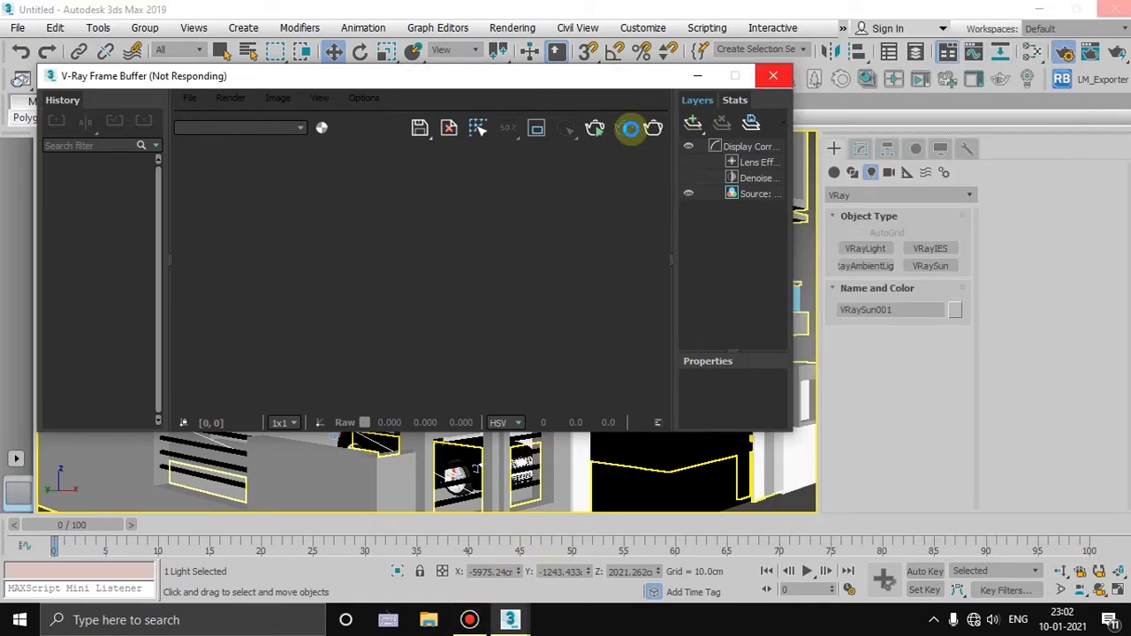
drag(558, 84, 587, 146)
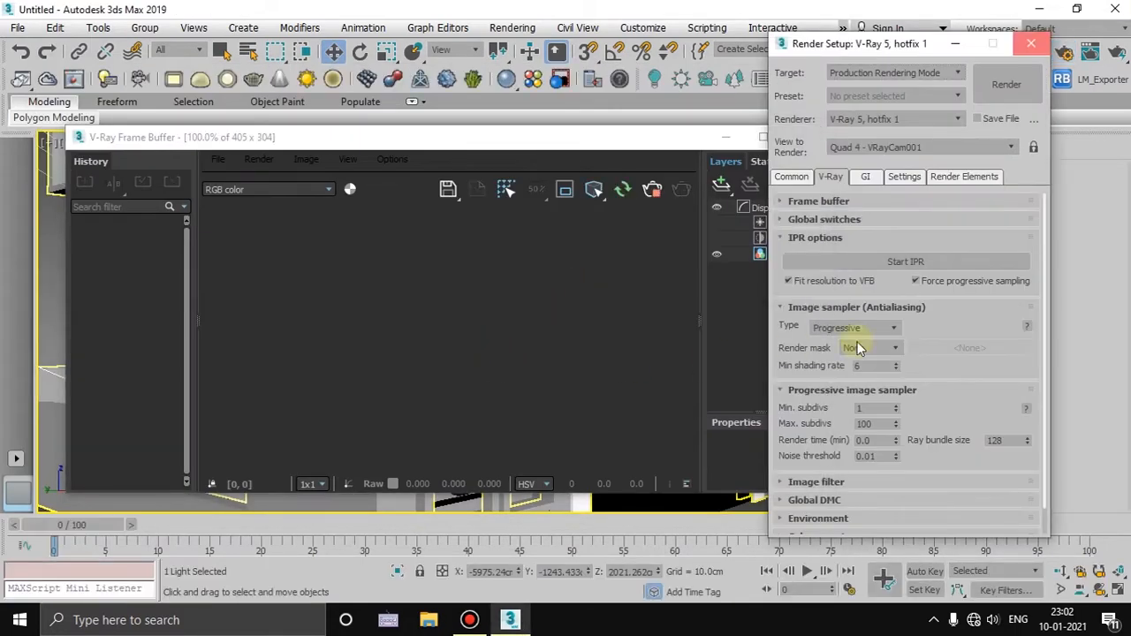
click(1029, 43)
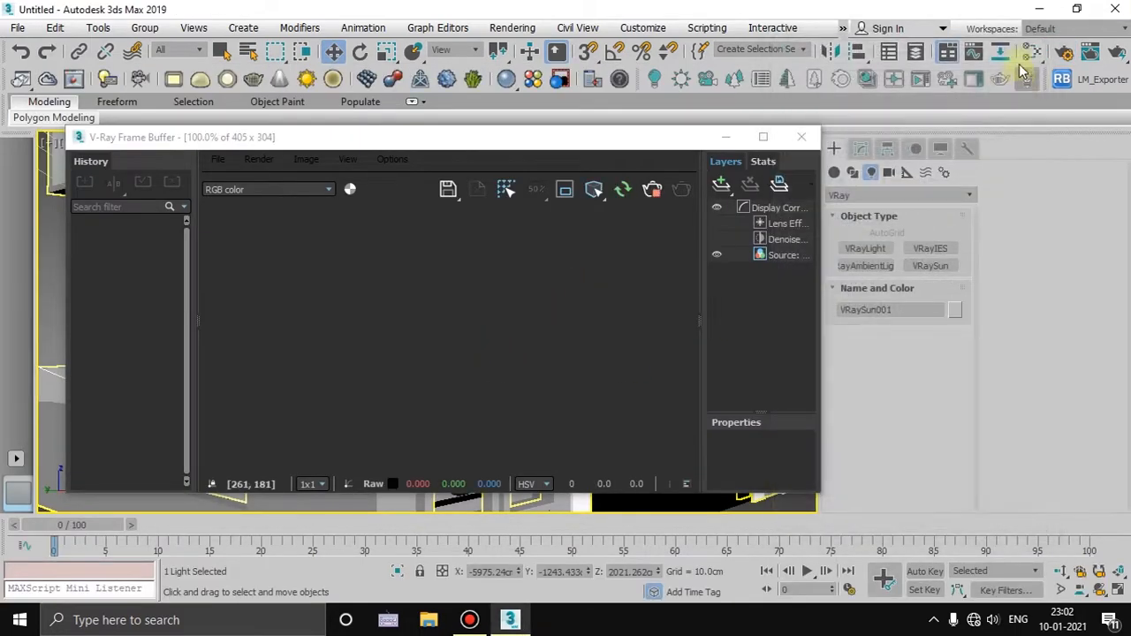
click(654, 196)
drag(601, 140, 569, 116)
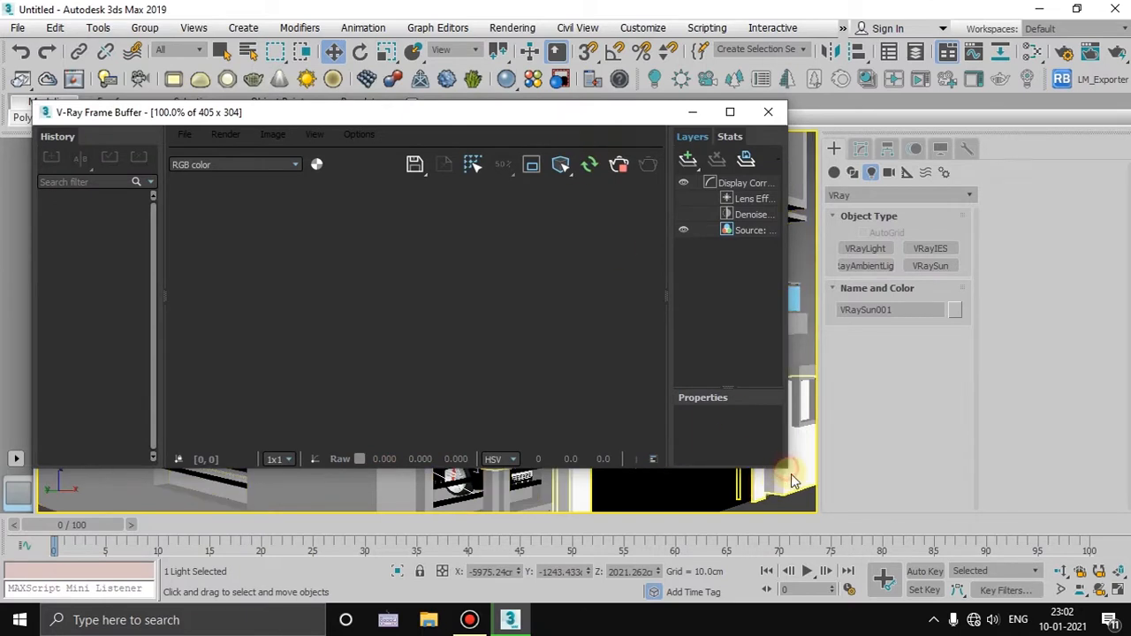
drag(782, 466, 871, 559)
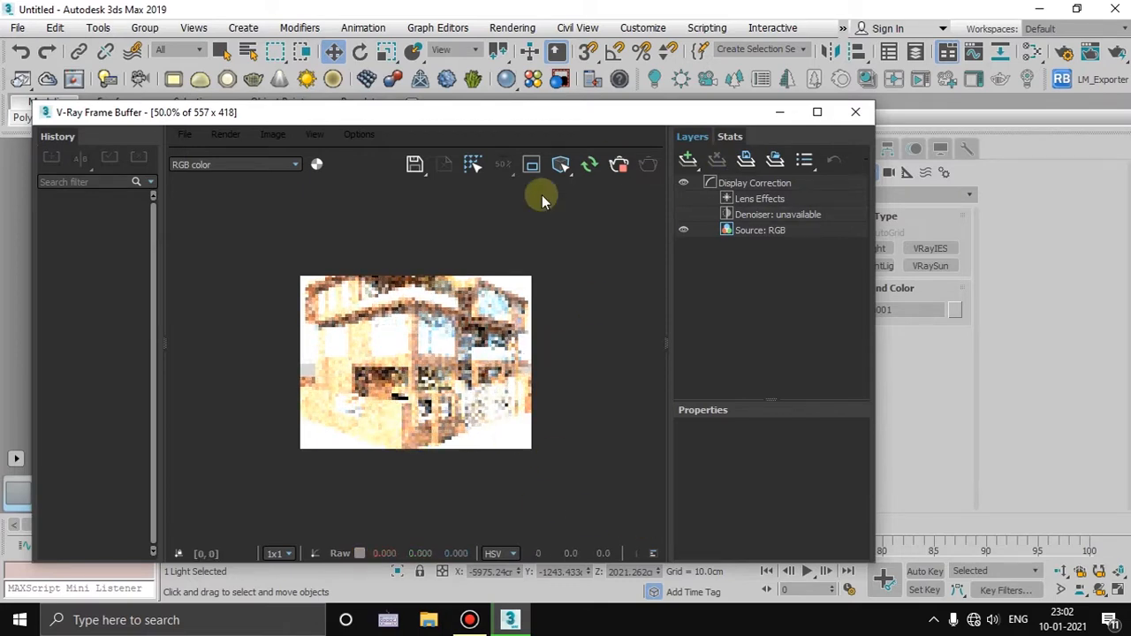
- Lower the V-Ray sun's intensity multiplier to 0.14 while the interactive render is running
drag(598, 119, 606, 384)
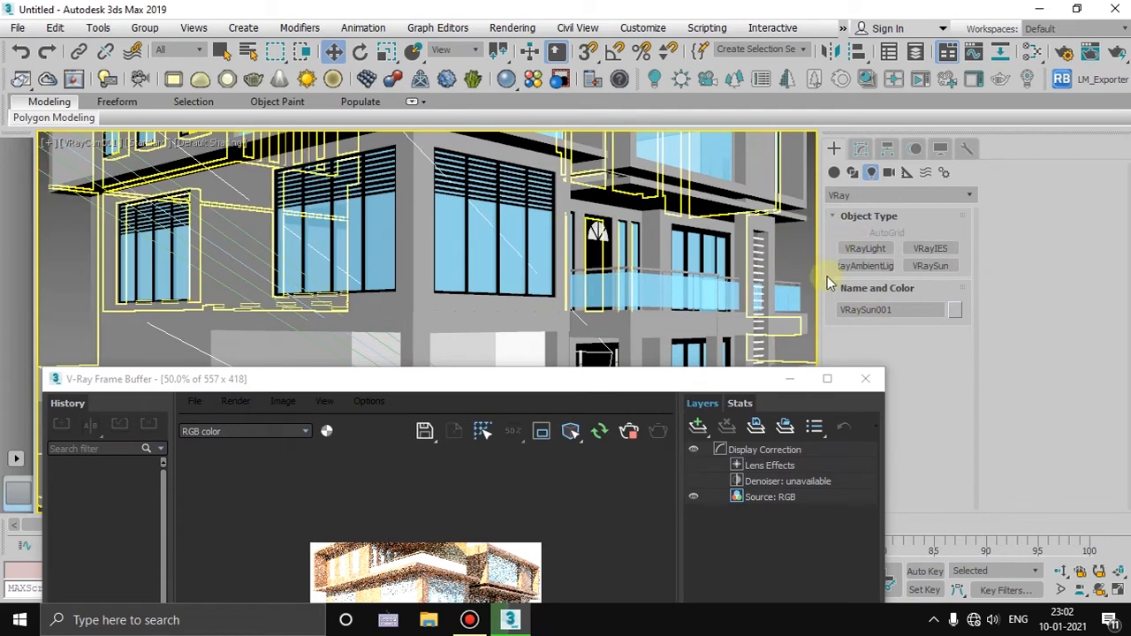
click(862, 148)
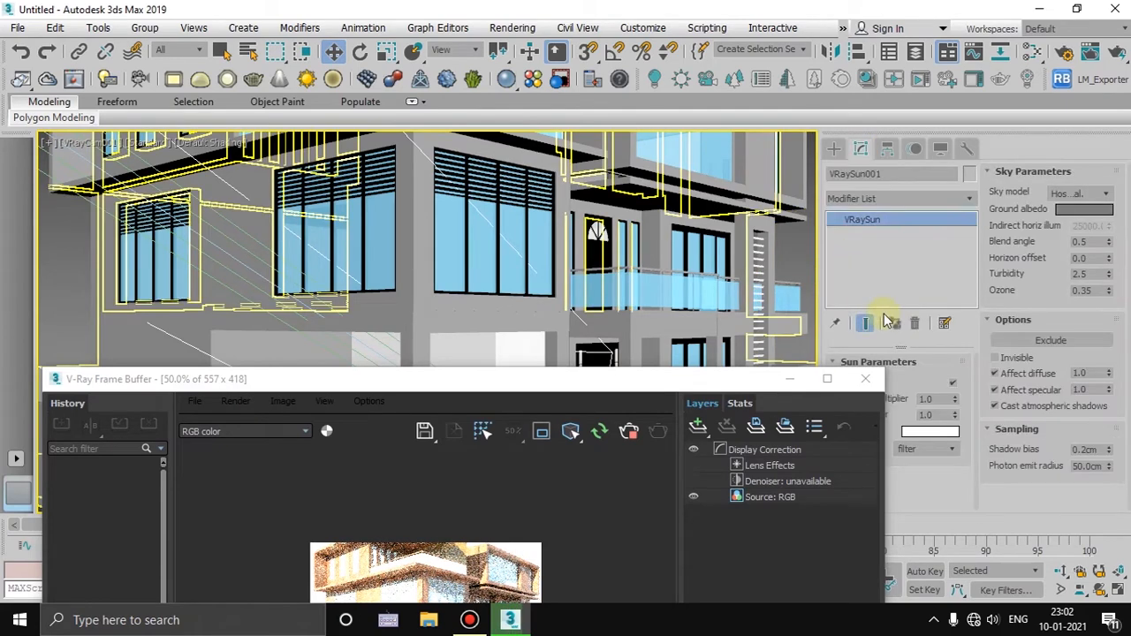
drag(769, 380, 690, 113)
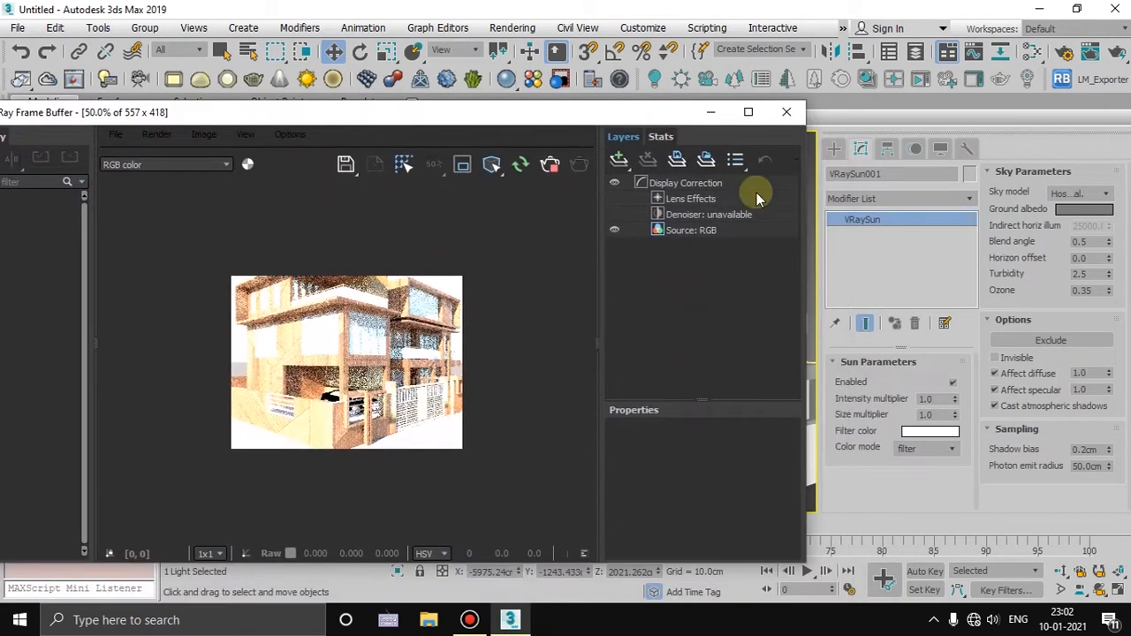
click(955, 402)
drag(955, 403, 954, 449)
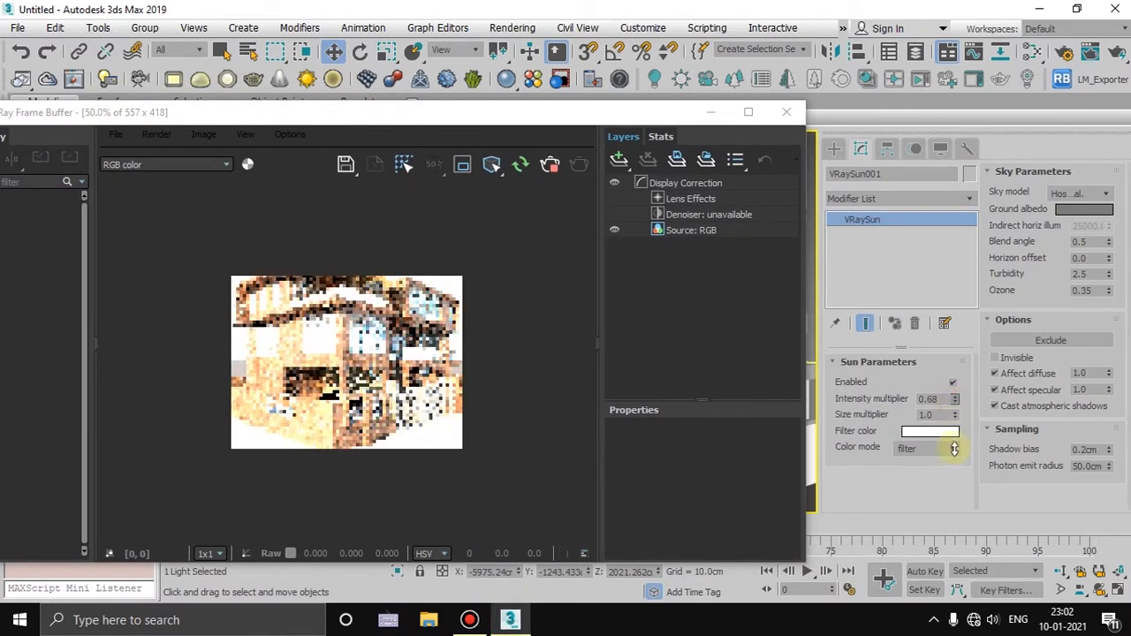
- Examine the maximized render of the house at full size, then get the frame buffer out of the way
double_click(504, 113)
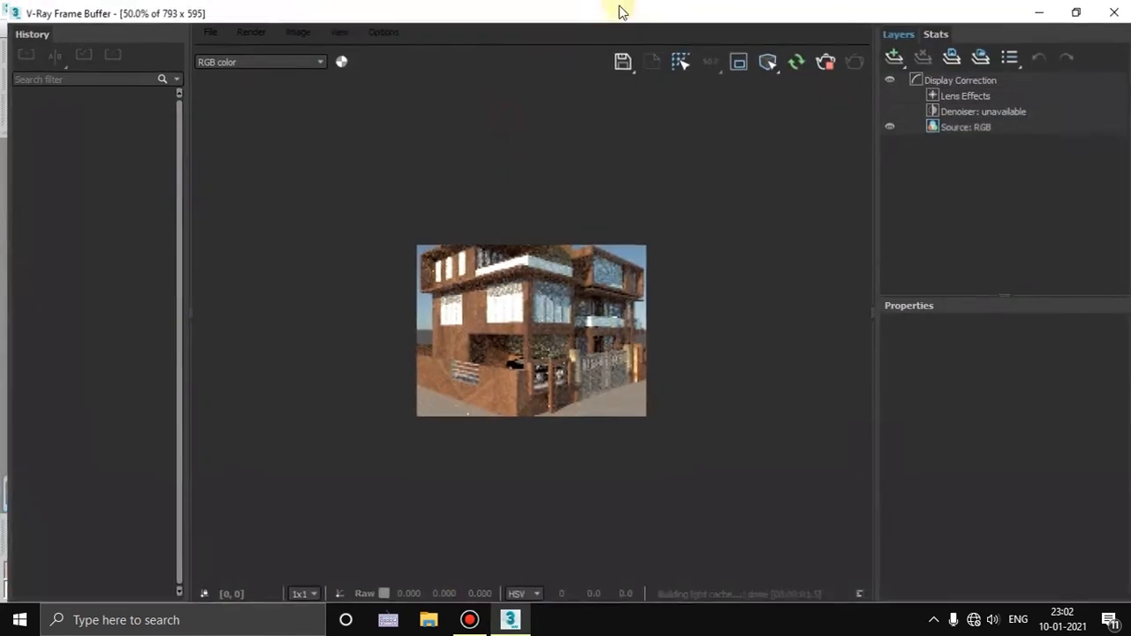
scroll(483, 323, up, 3)
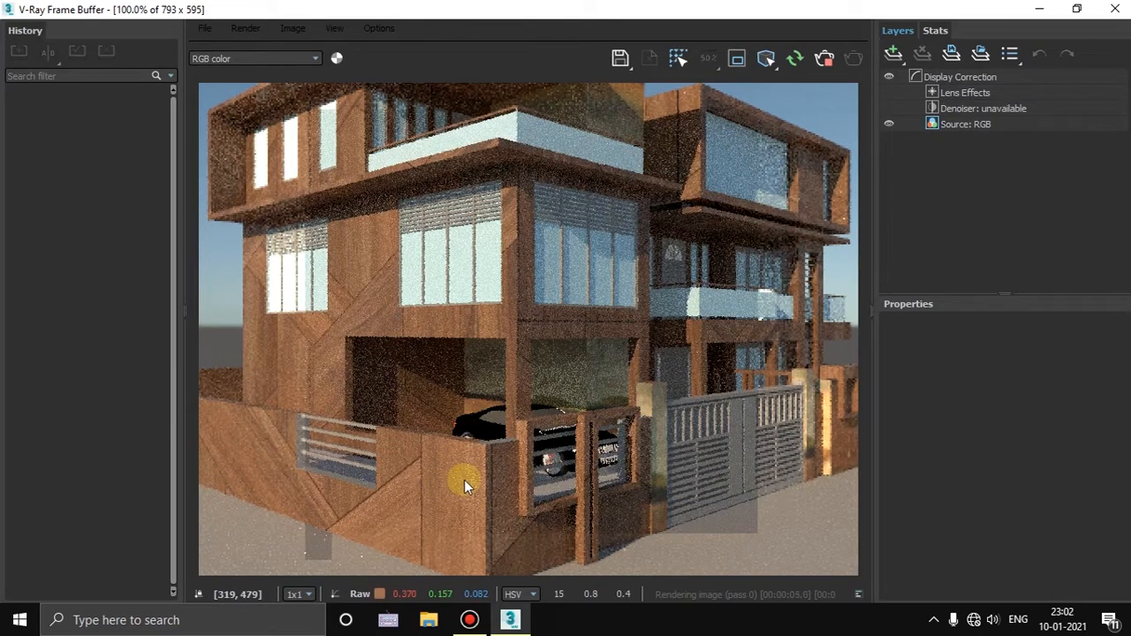
scroll(464, 480, down, 2)
drag(574, 9, 535, 38)
click(961, 33)
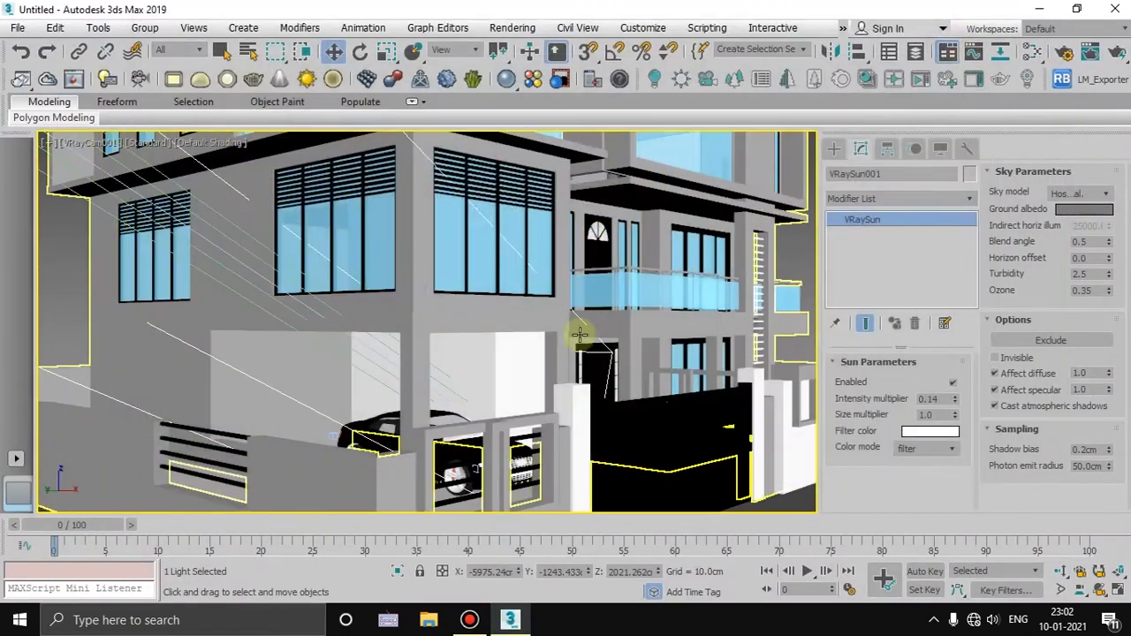
right_click(518, 344)
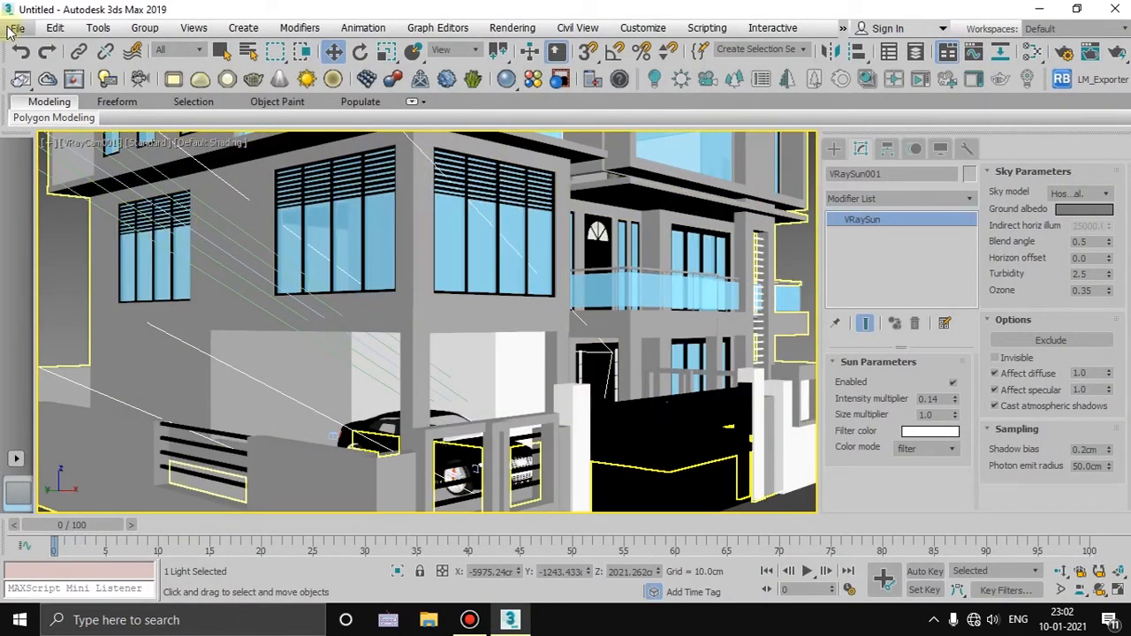
- Detach the linked FBX file 3dsimport-3DView-{3D}.fbx together with all its objects from the scene
click(16, 29)
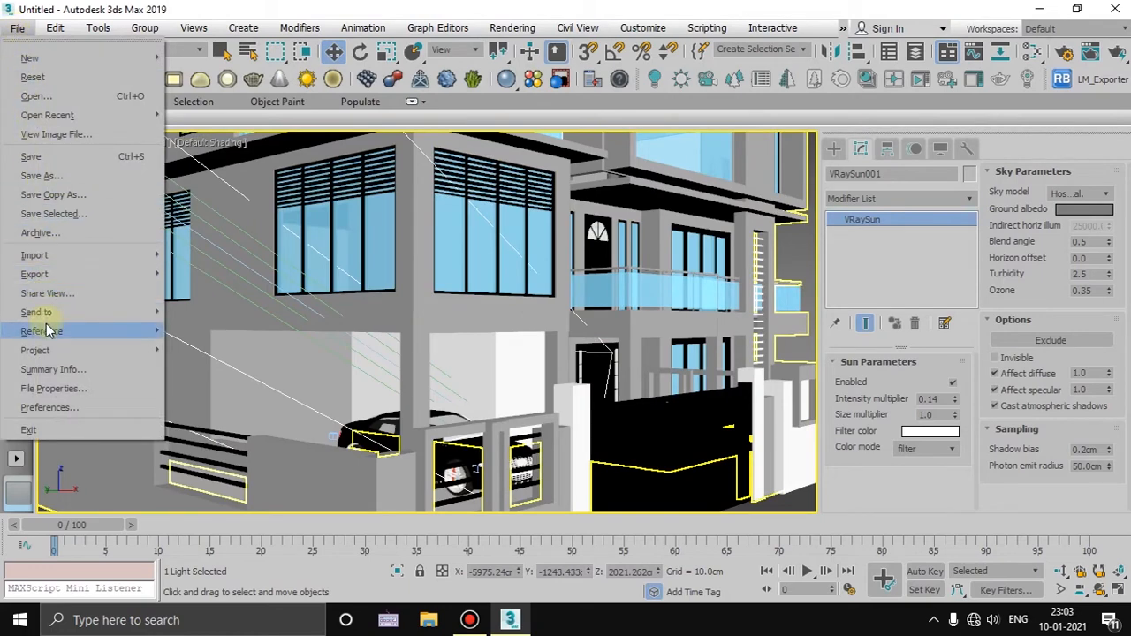
mouse_move(56, 337)
click(316, 399)
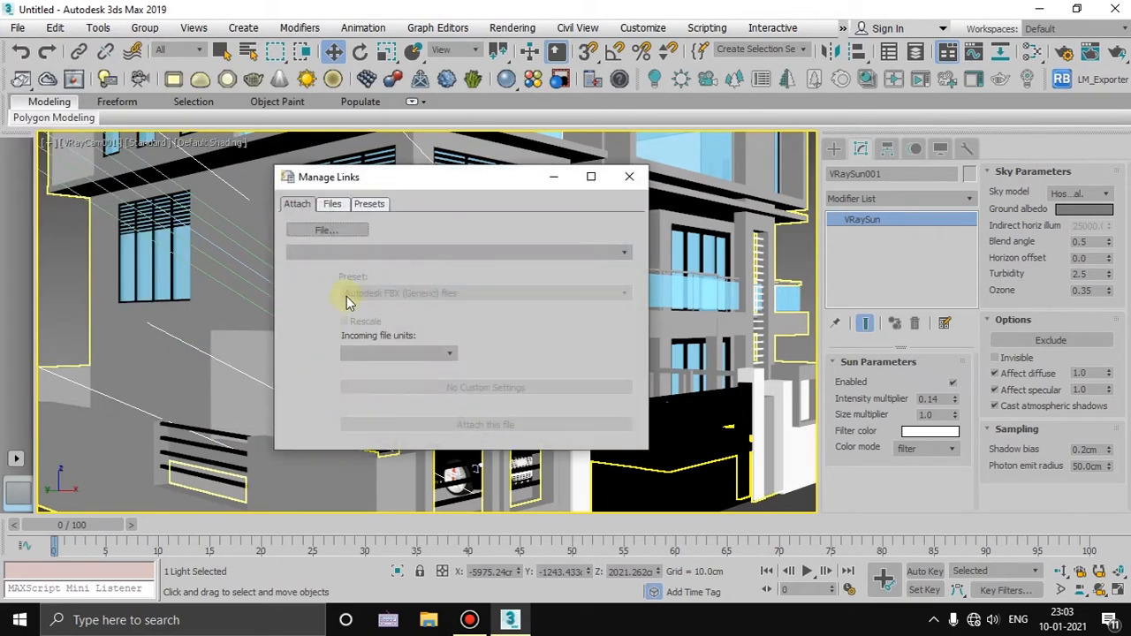
click(332, 204)
click(324, 244)
click(452, 409)
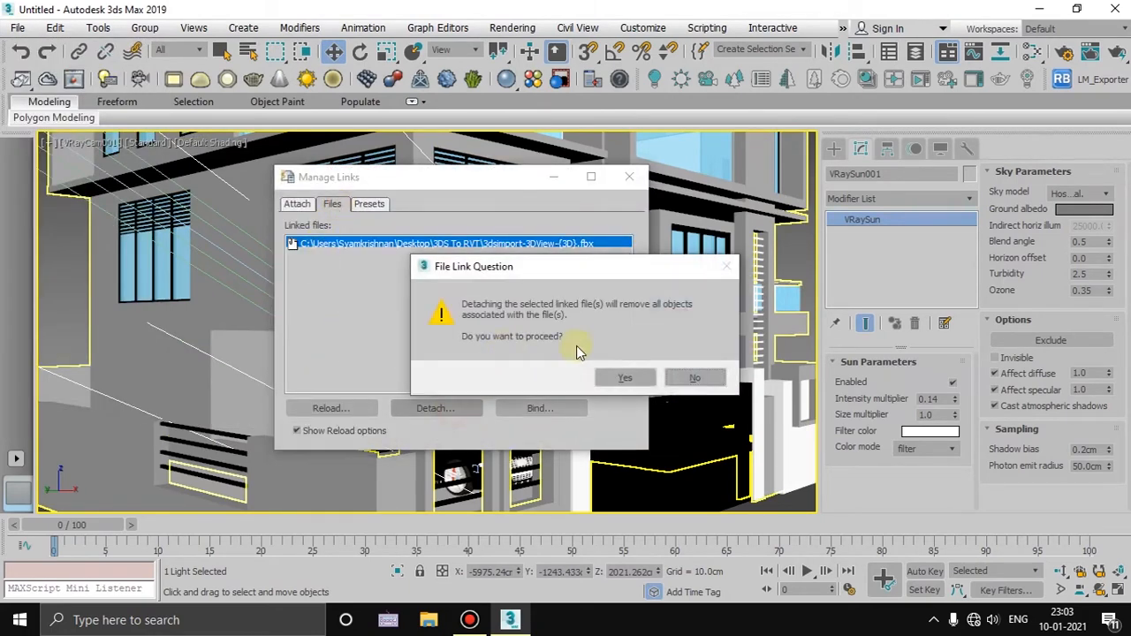
click(625, 376)
click(628, 177)
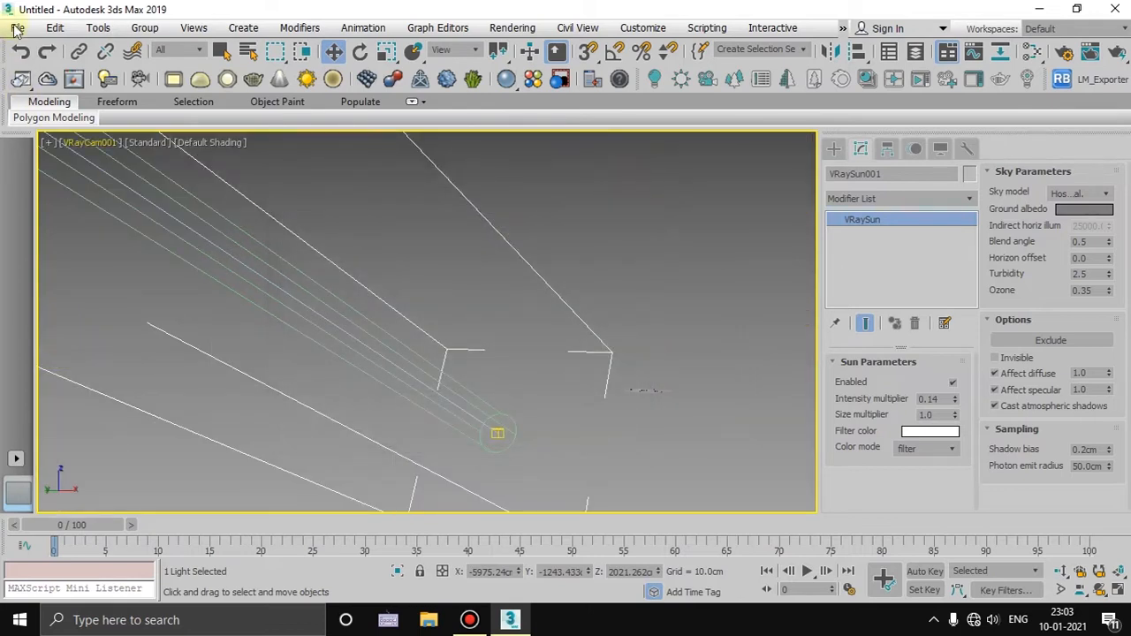
- Reset the scene to an empty one without saving the changes
click(18, 28)
click(33, 78)
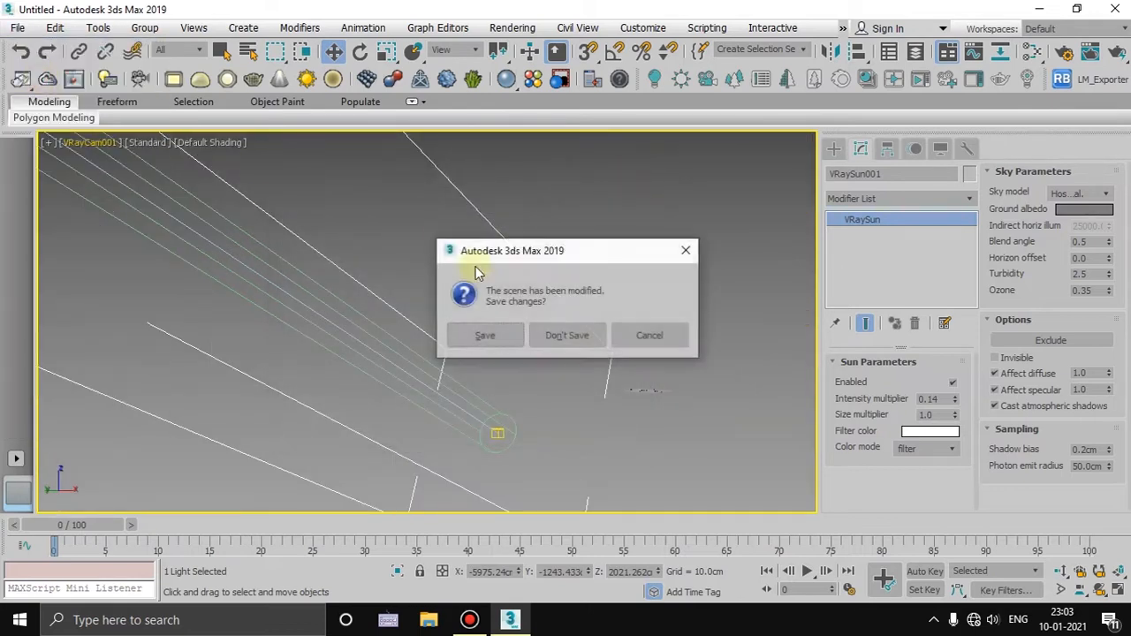
click(579, 349)
click(537, 337)
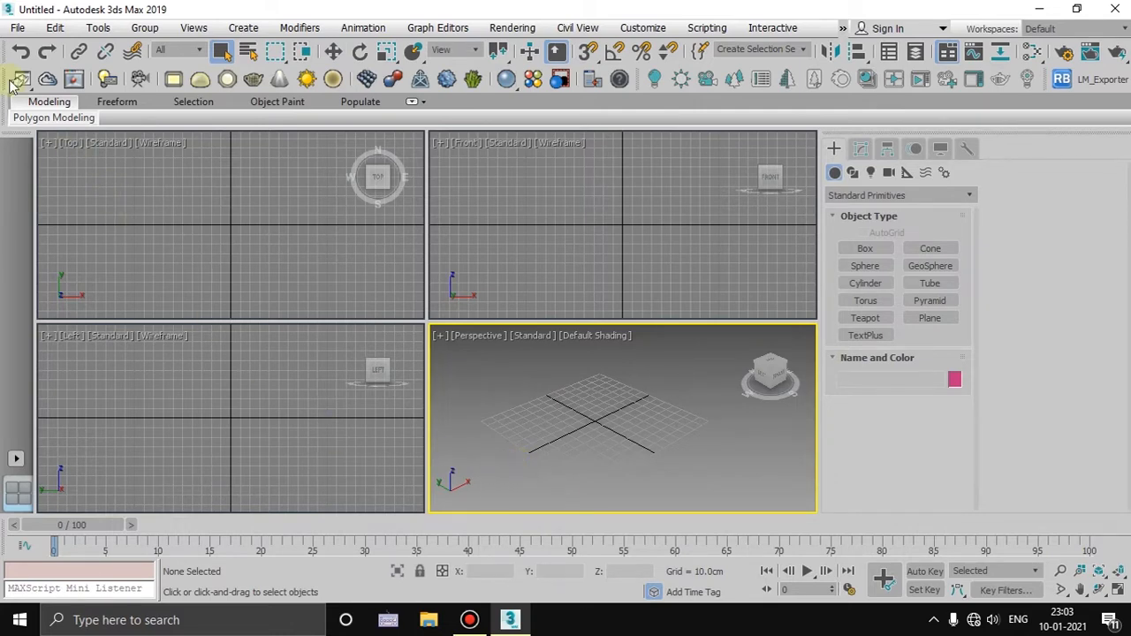
- Open the Revit project "3ds import" from the 3DS To RVT folder as a Revit link
click(17, 27)
mouse_move(57, 256)
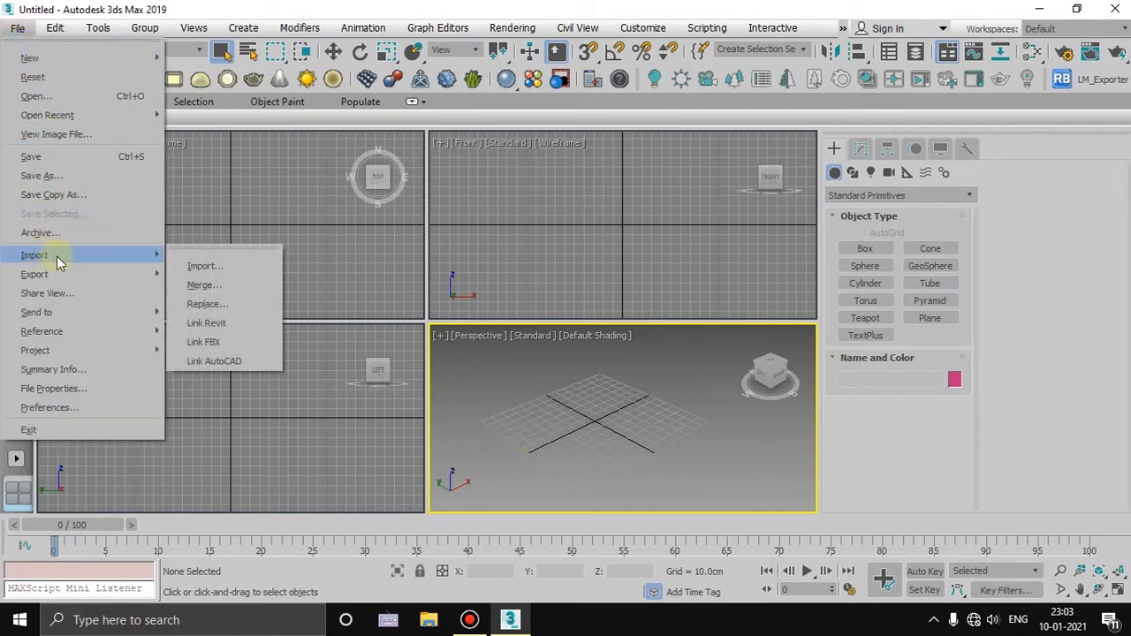
click(239, 324)
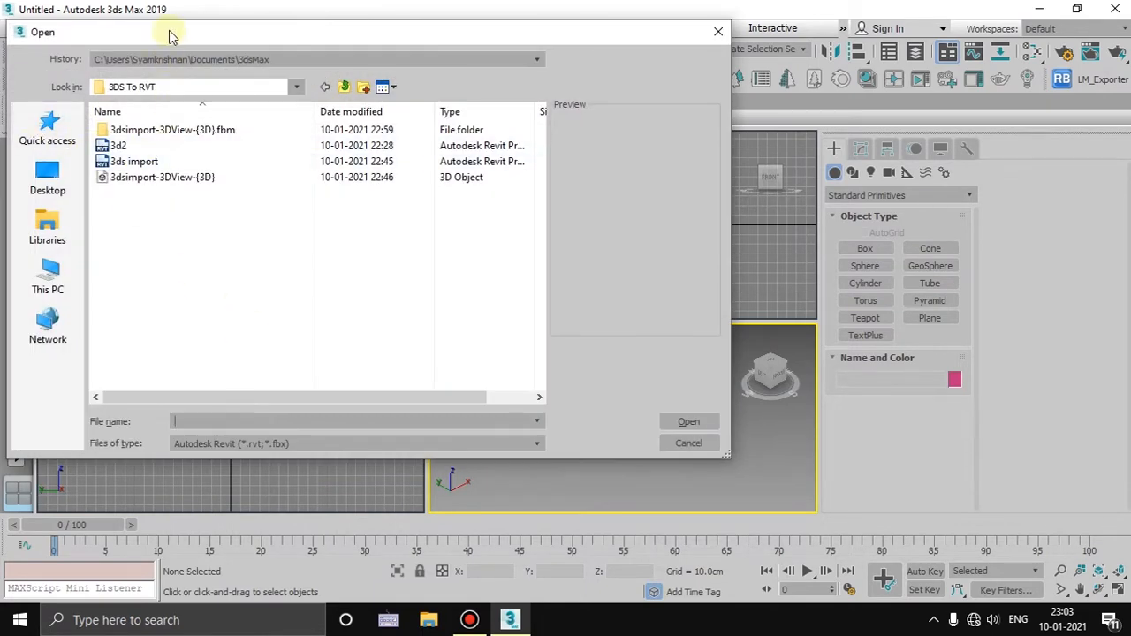
drag(172, 34, 221, 61)
click(167, 188)
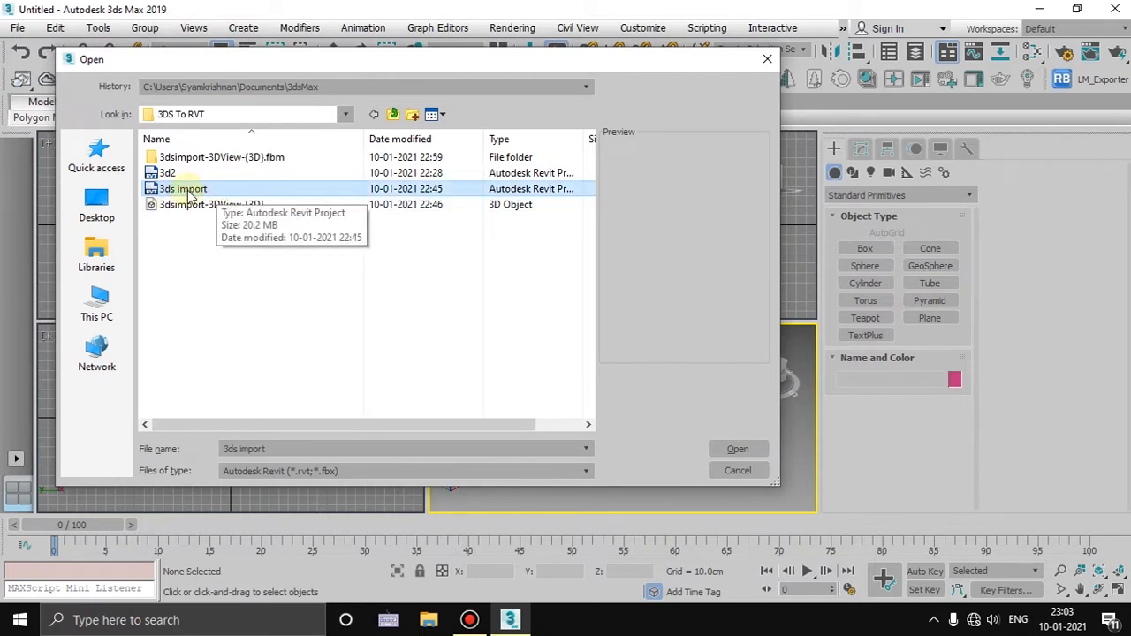
click(477, 473)
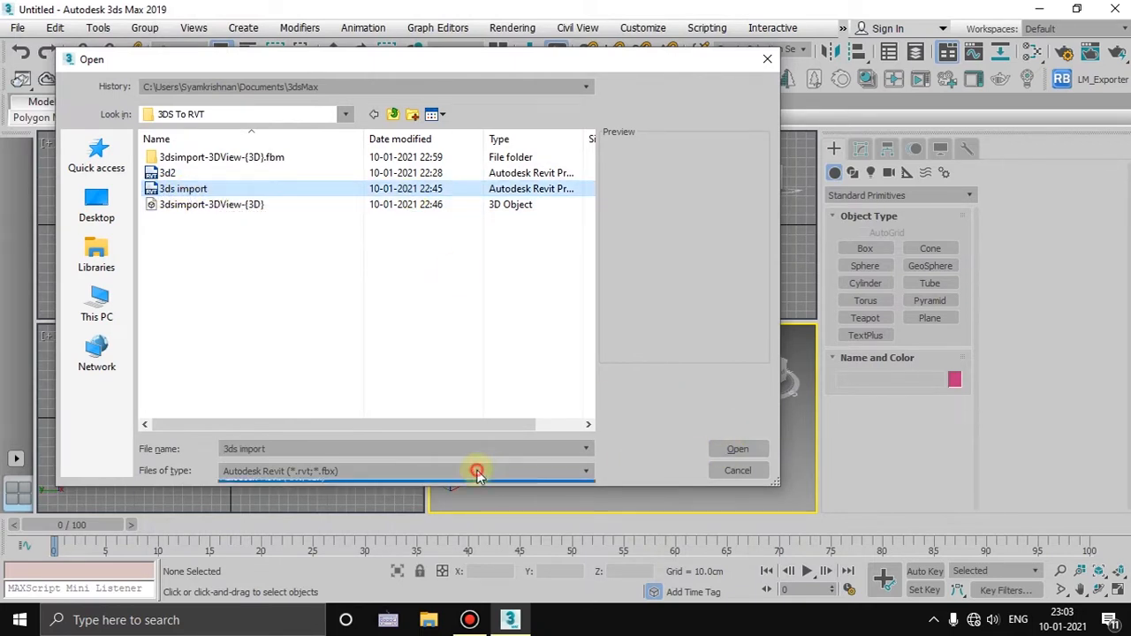
click(477, 473)
click(173, 189)
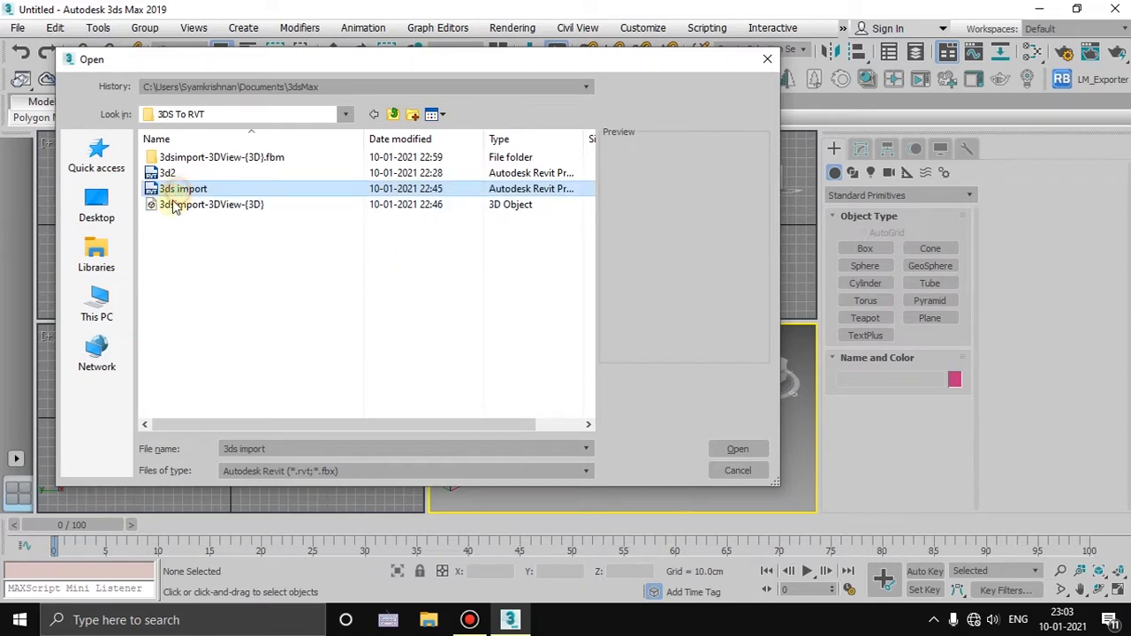
click(740, 451)
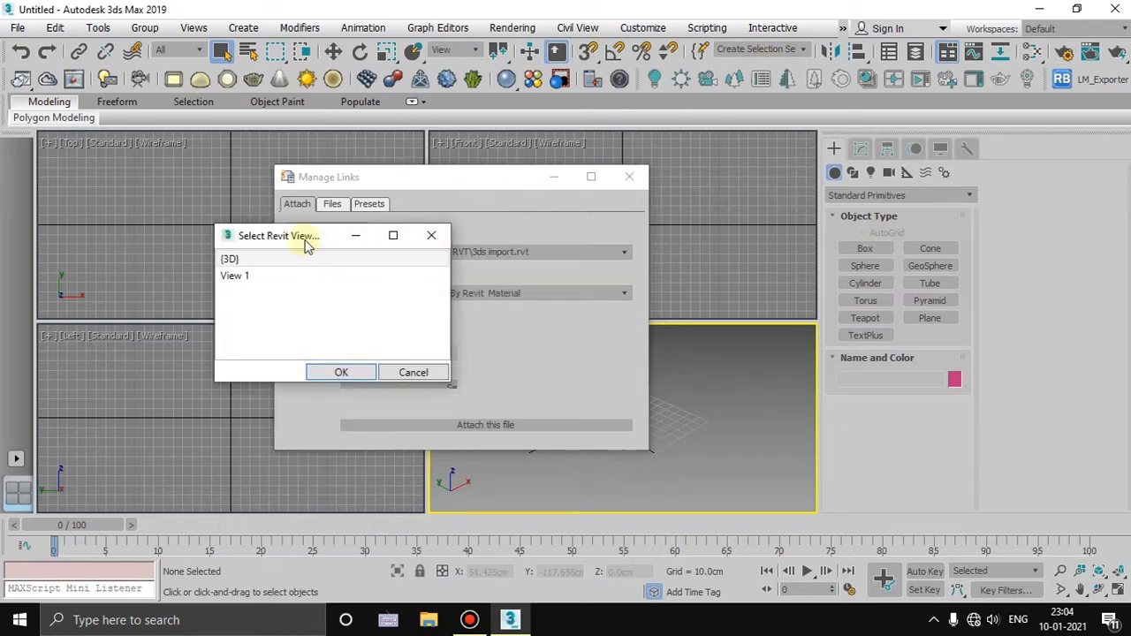
- Choose the {3D} Revit view and the "Autodesk Revit - Combine By Revit Material" preset for the link
drag(303, 242, 429, 258)
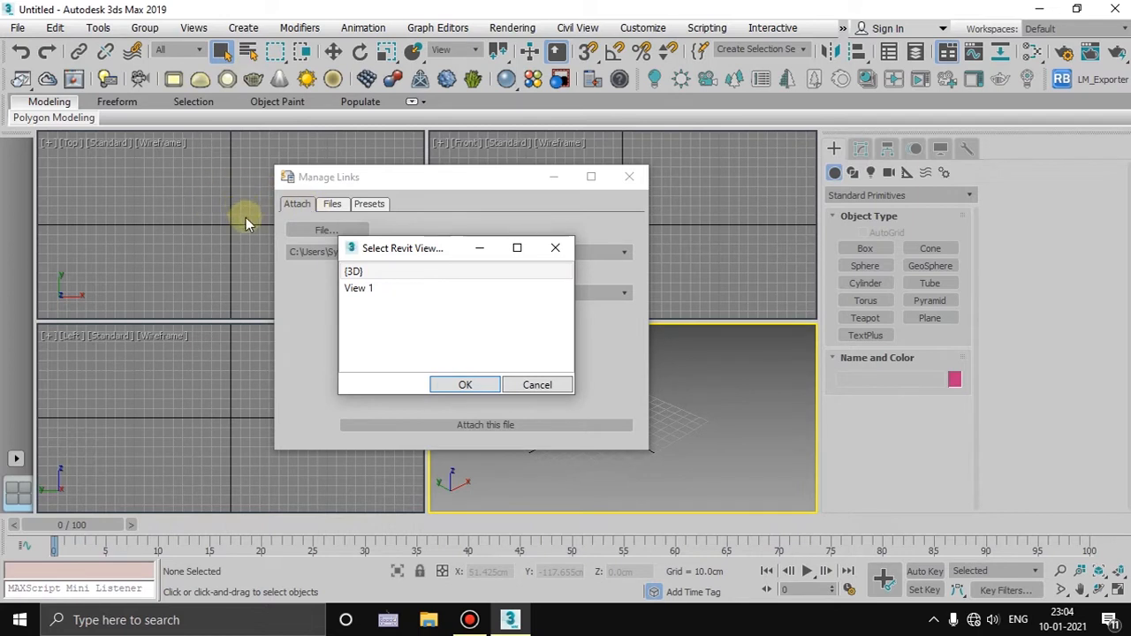
click(371, 276)
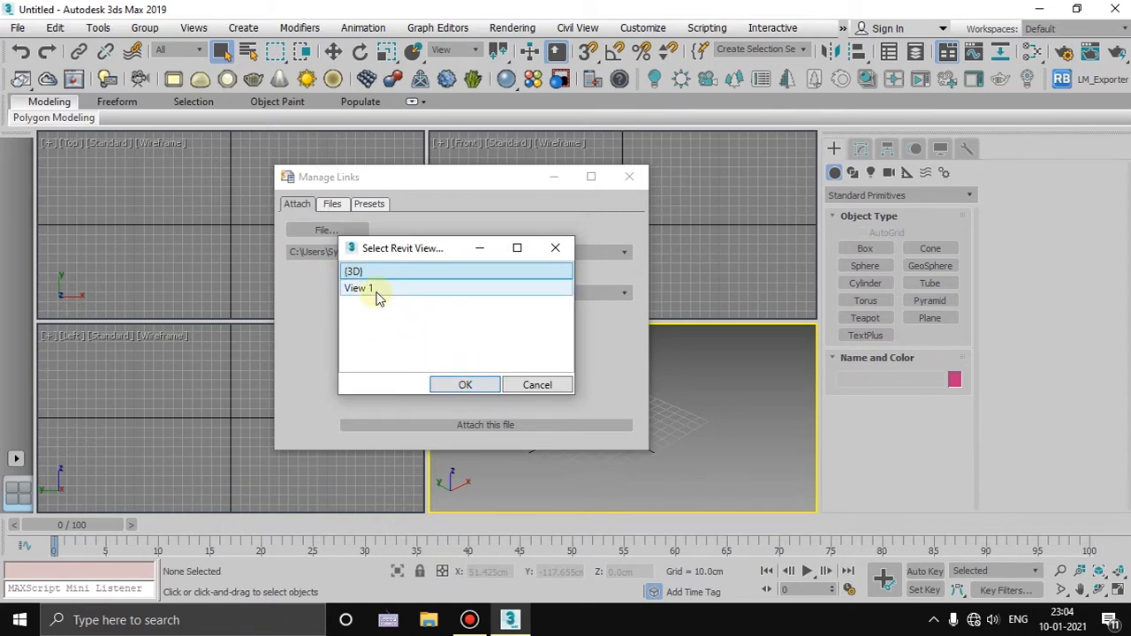
click(380, 292)
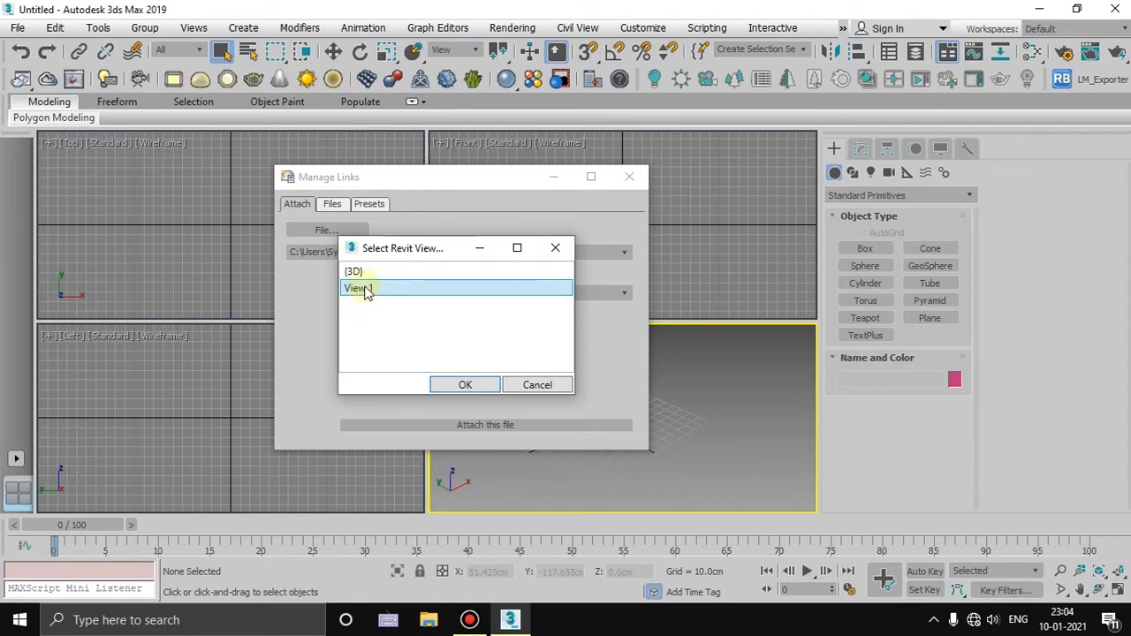
click(412, 272)
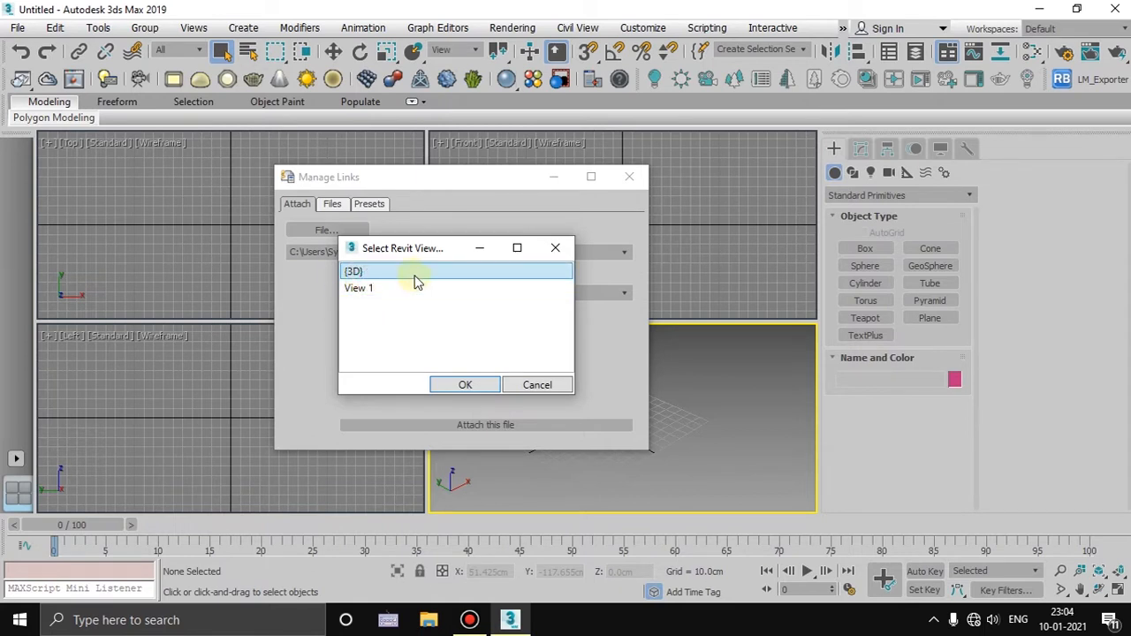
click(478, 386)
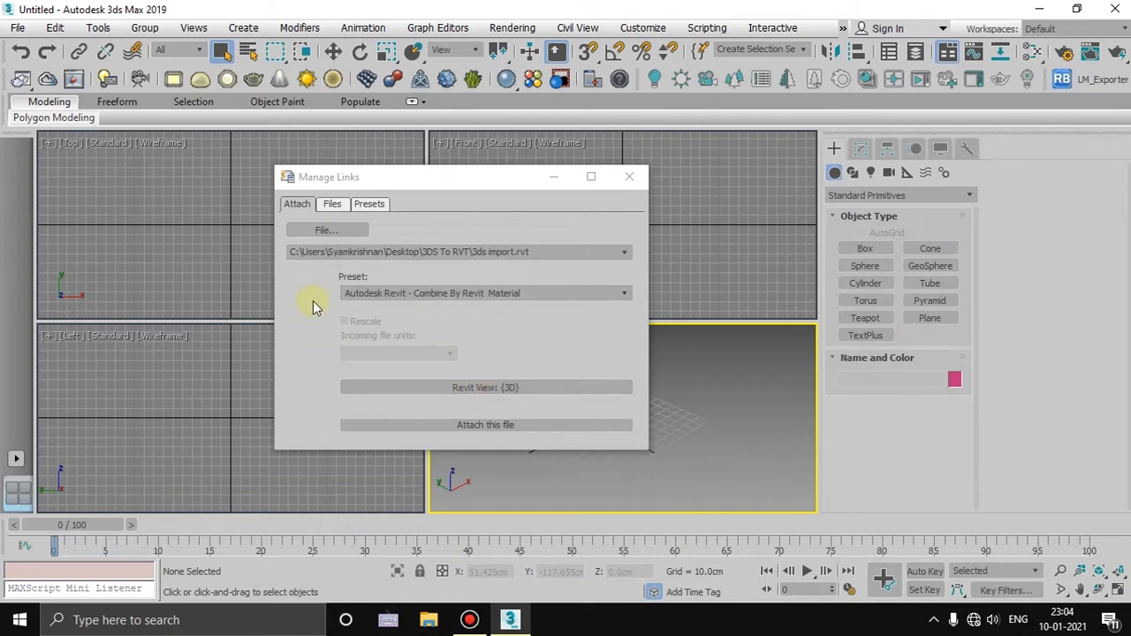
click(450, 299)
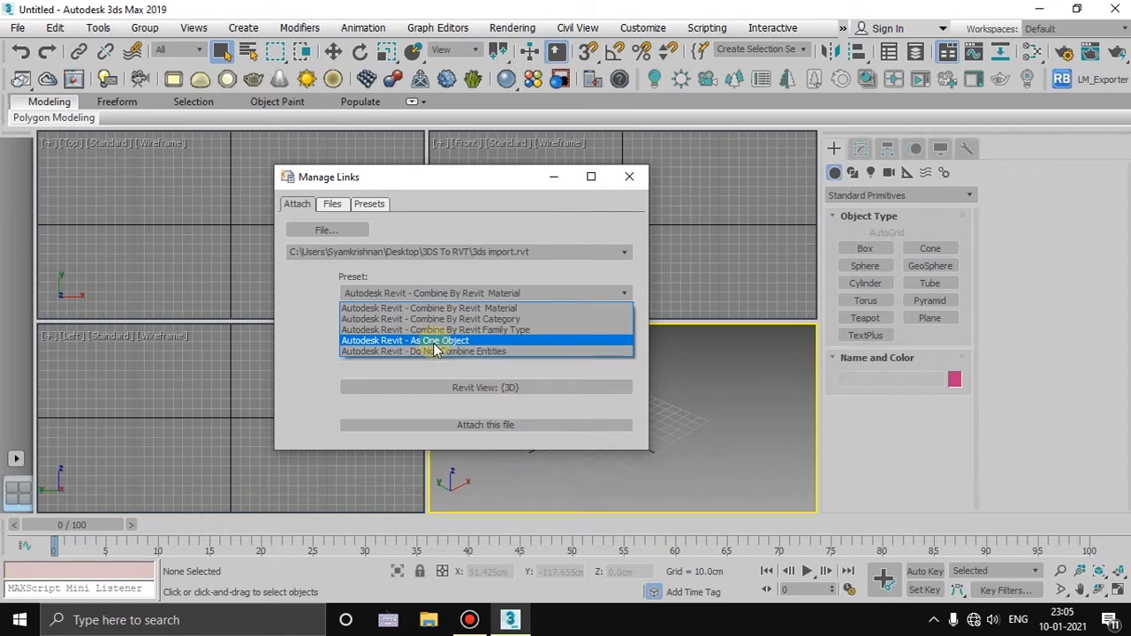
click(530, 308)
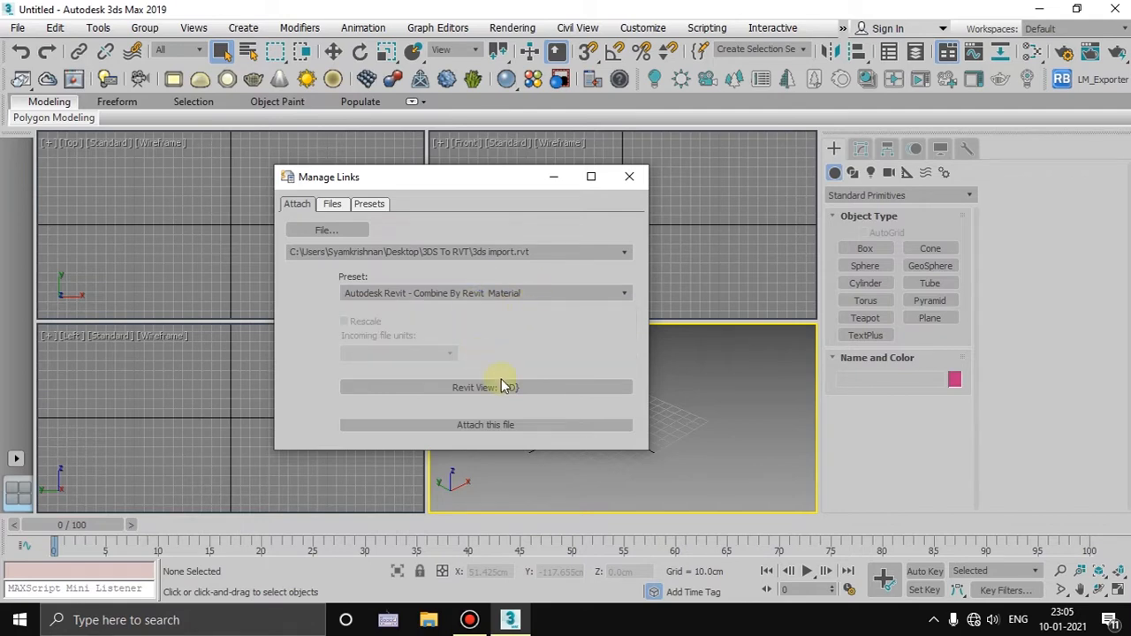
- Attach the Revit file to the scene, declining the recommended exposure control change, and close the link manager
click(486, 427)
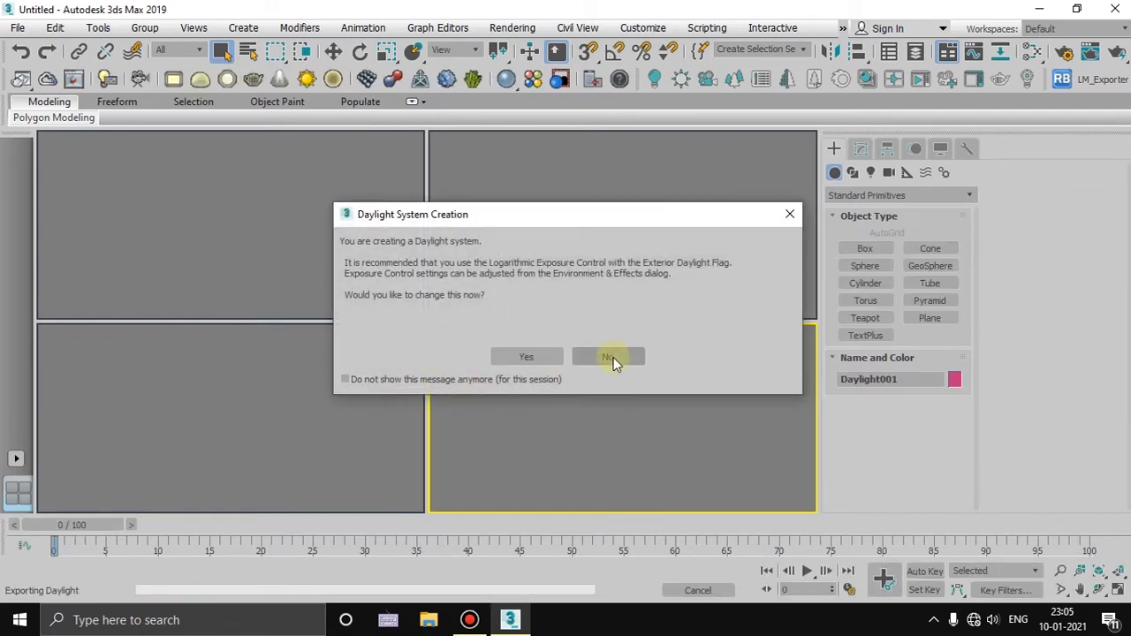
click(610, 357)
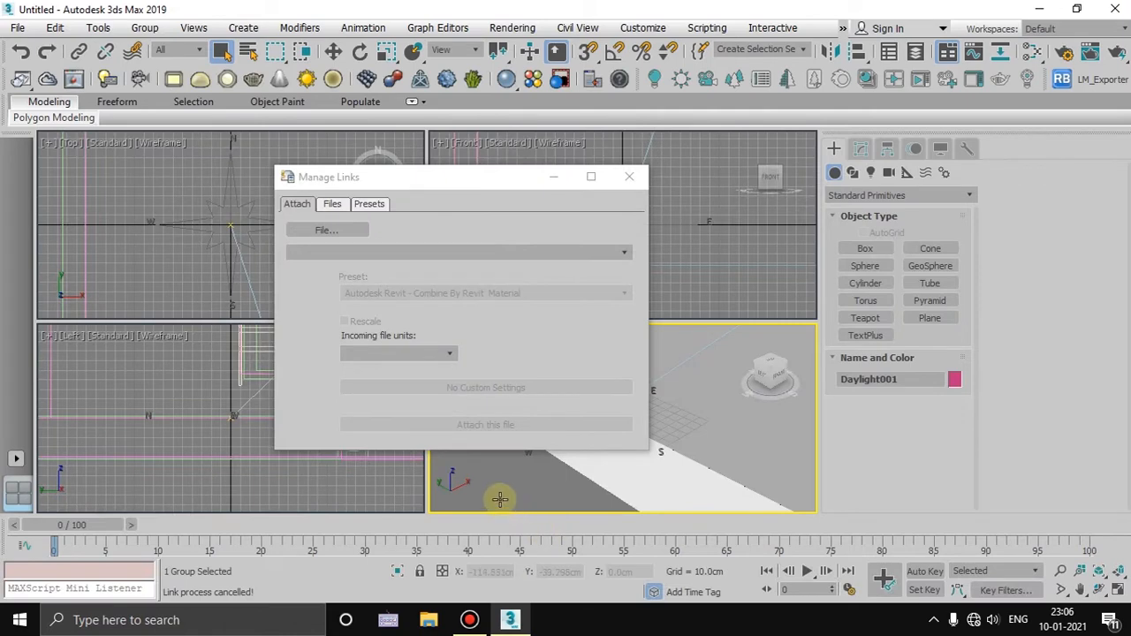
drag(471, 177, 410, 191)
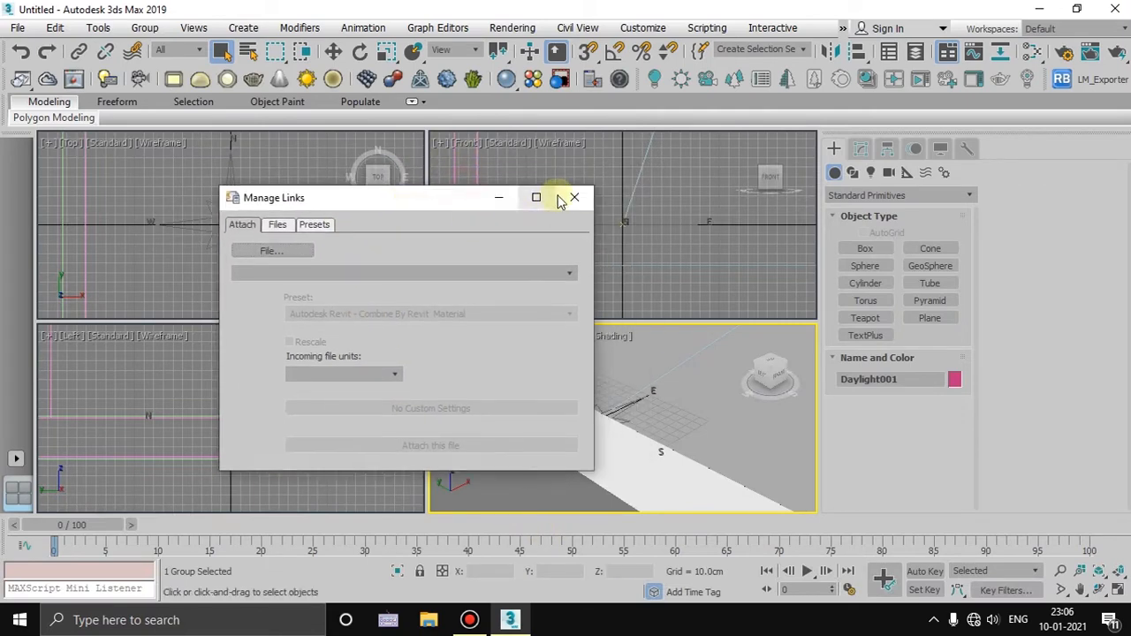
click(576, 194)
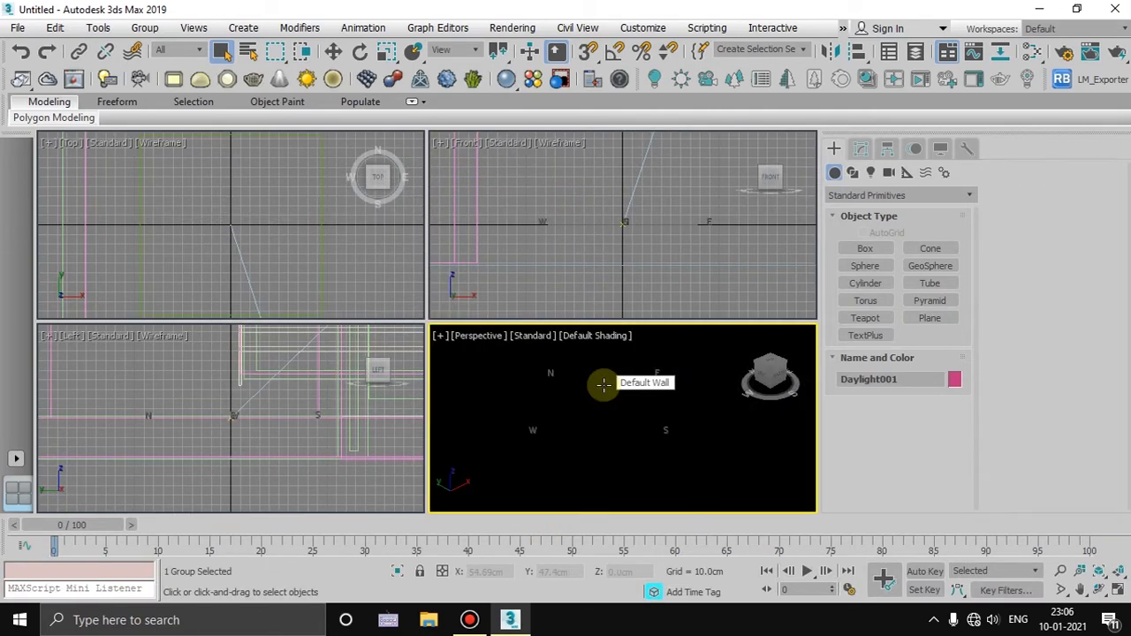
- Maximize the Perspective view and delete the imported blue icon object standing on the road in front of the house
key(alt+w)
scroll(575, 371, down, 10)
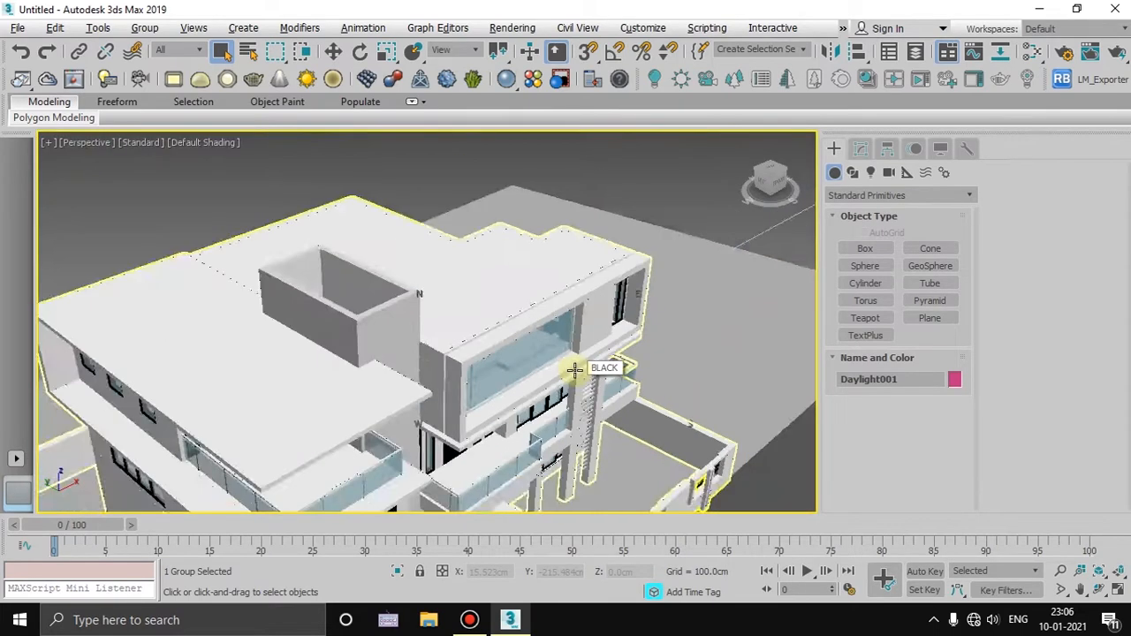
scroll(576, 371, down, 5)
alt+middle_drag(575, 366, 473, 367)
click(686, 337)
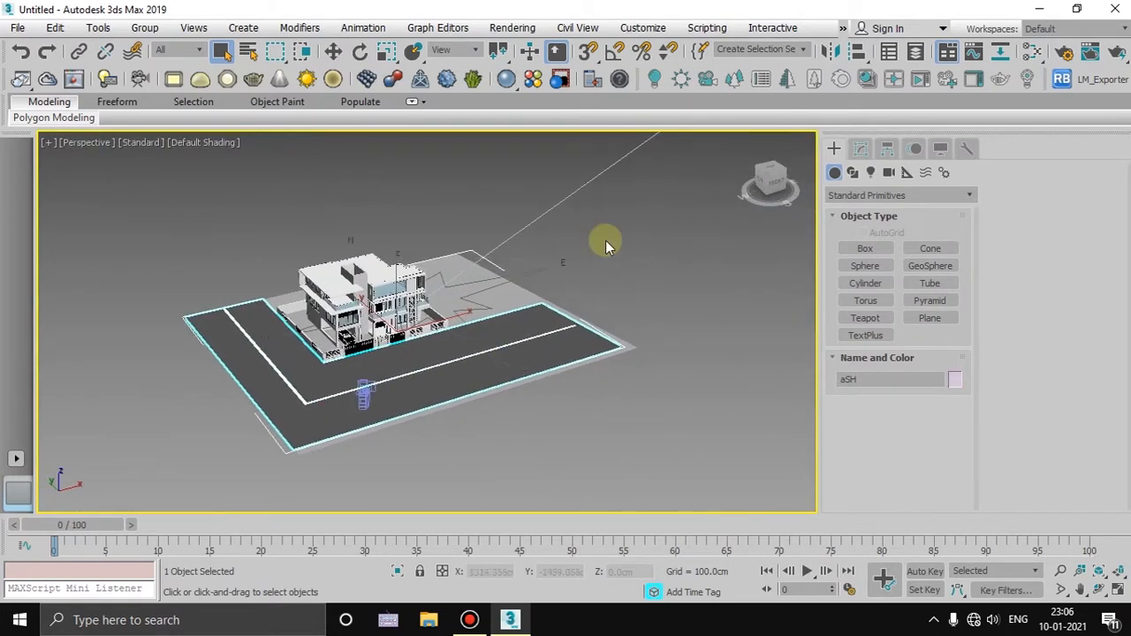
scroll(606, 240, down, 5)
scroll(553, 340, up, 10)
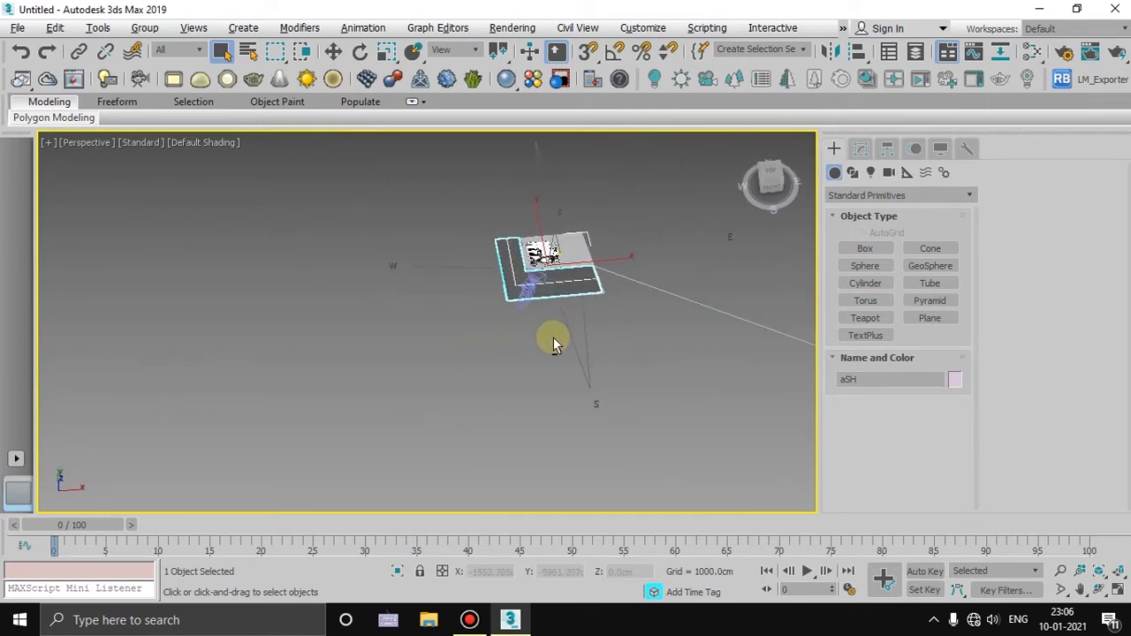
click(512, 268)
key(Delete)
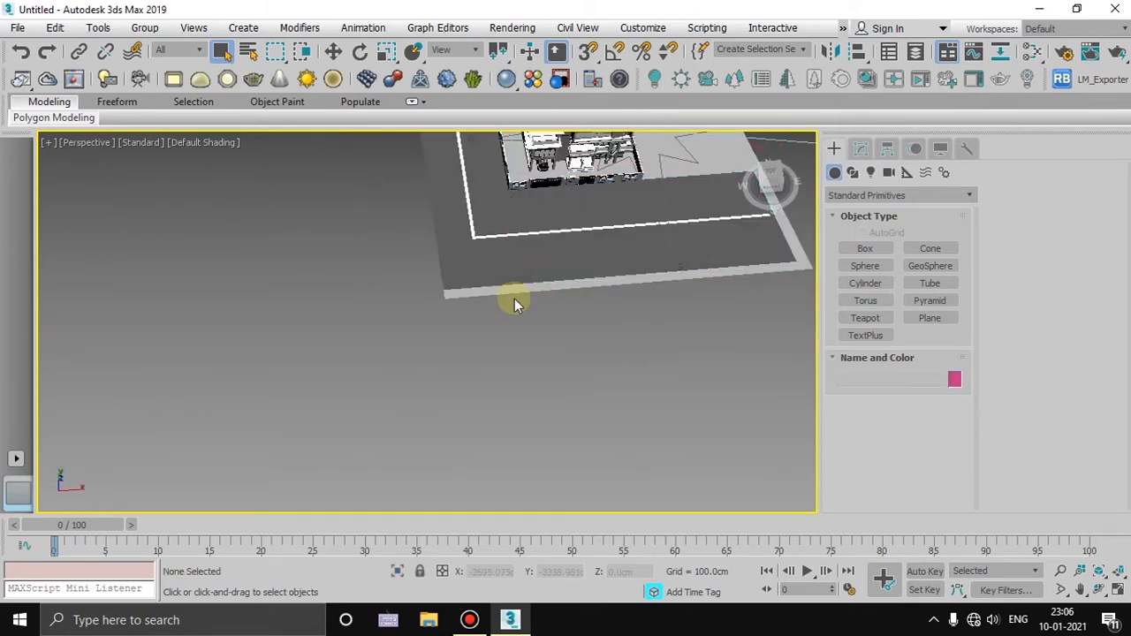
- Delete the SunAndSky-002 daylight group and the remaining purple icon object on the opposite side of the house
middle_drag(592, 305, 498, 330)
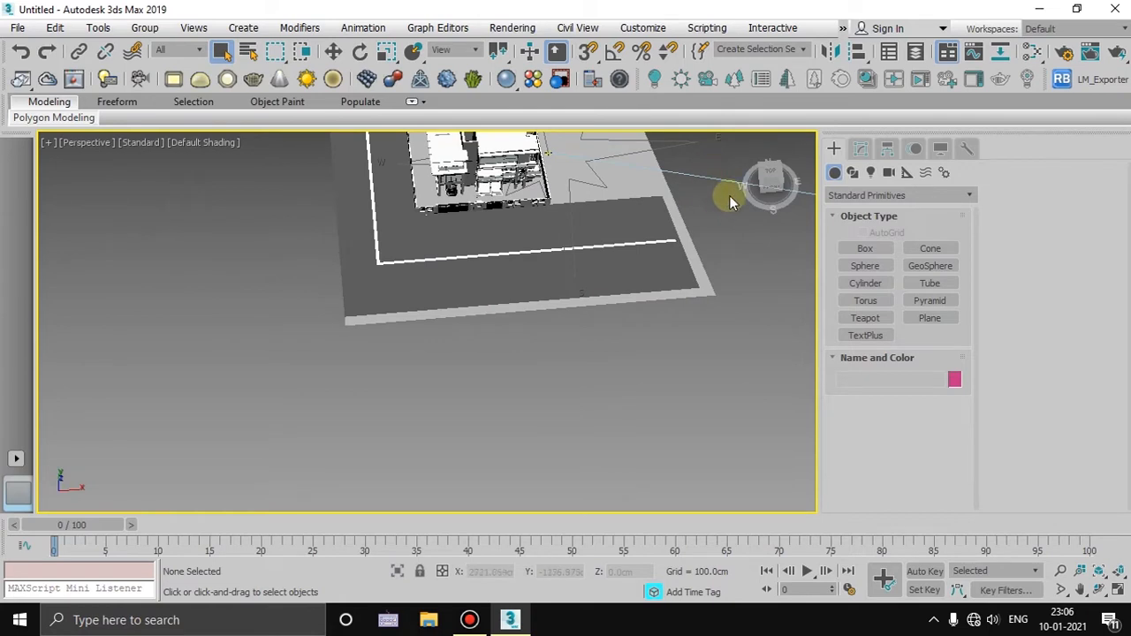
scroll(733, 203, down, 10)
middle_drag(754, 239, 546, 285)
drag(686, 262, 561, 329)
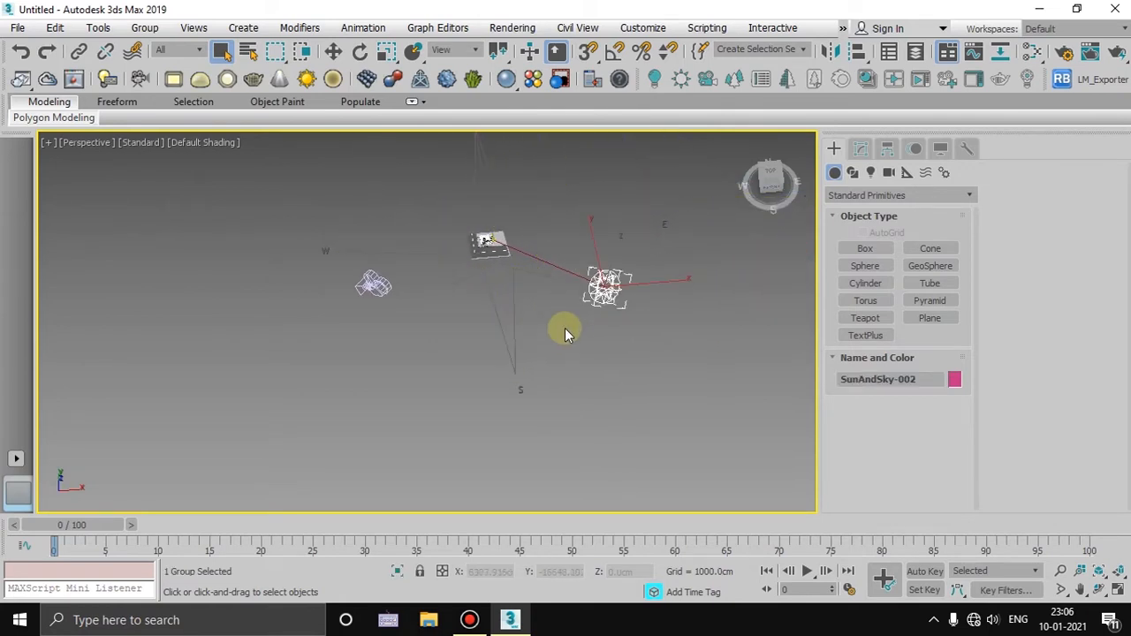
key(Delete)
click(375, 285)
key(Delete)
- Examine how the linked house is combined by material by selecting its brown wall parts and the interlock paving
middle_drag(460, 268, 448, 403)
scroll(470, 287, up, 8)
scroll(449, 299, up, 5)
scroll(447, 300, down, 2)
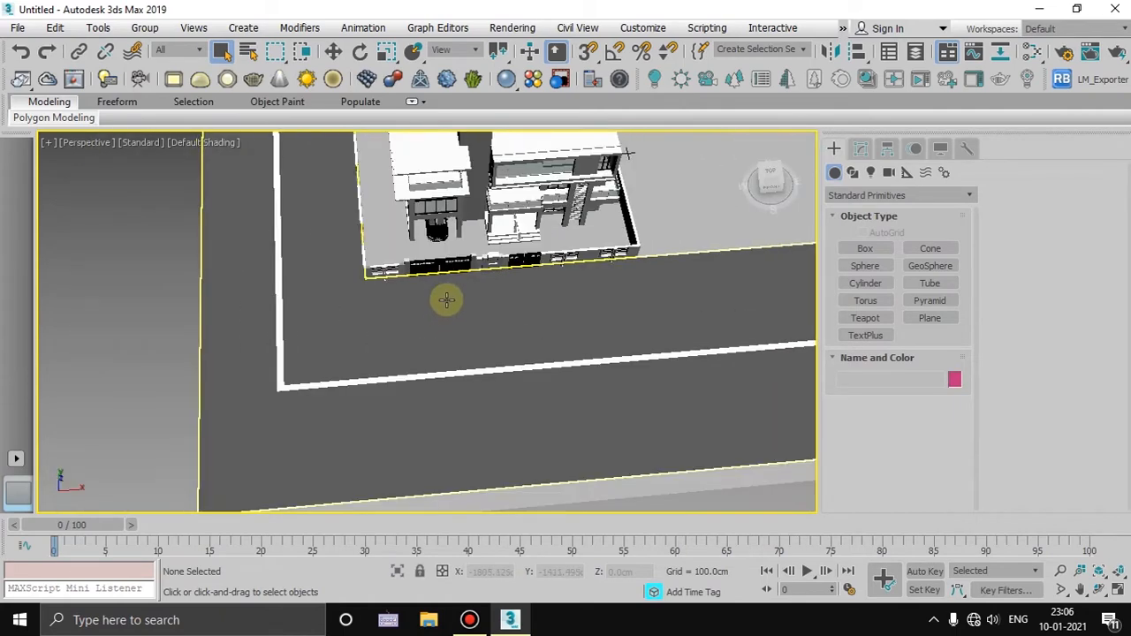
middle_drag(447, 300, 513, 314)
middle_drag(485, 419, 489, 256)
click(454, 365)
alt+middle_drag(454, 368, 366, 410)
scroll(425, 426, up, 5)
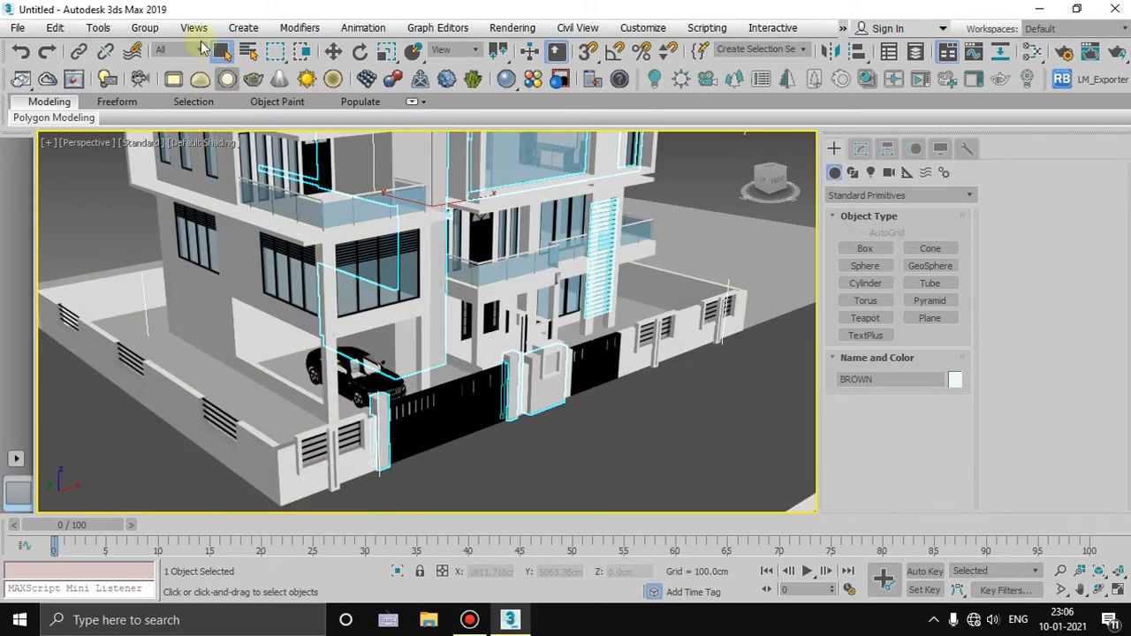
click(400, 306)
click(289, 423)
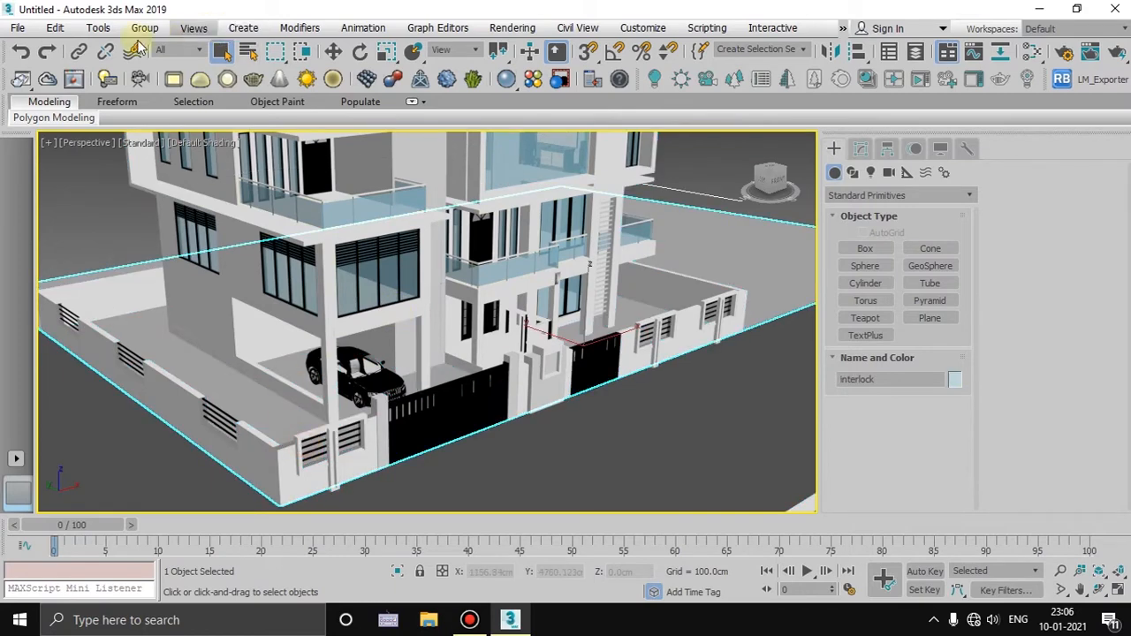
- Select the asphalt road and the house's glass panes to check their material-based grouping
click(132, 53)
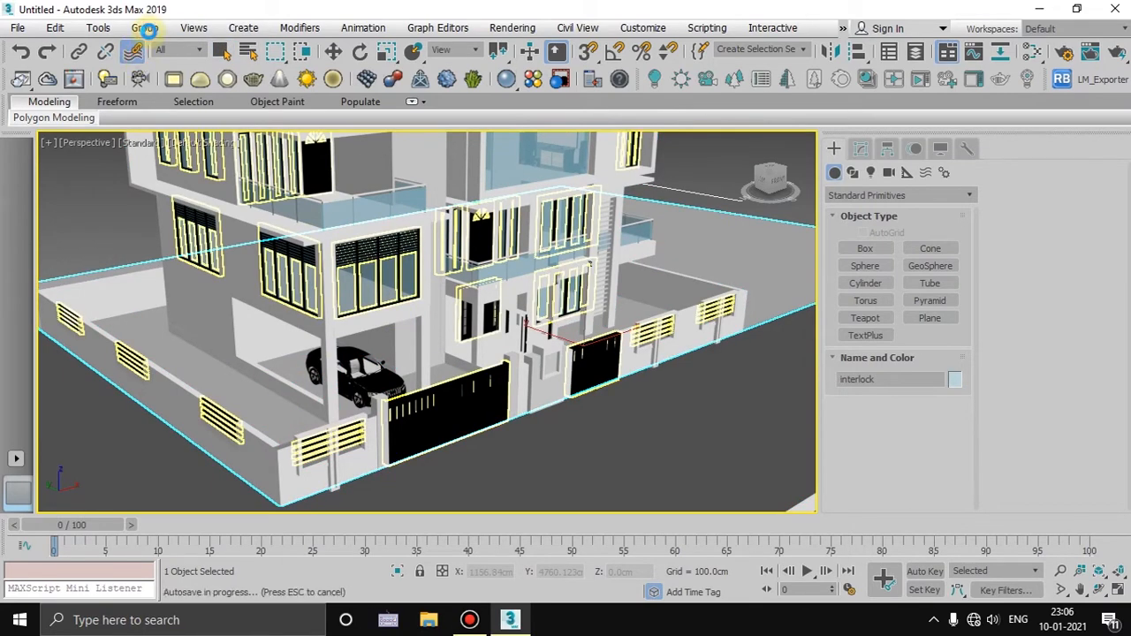
click(148, 31)
click(592, 394)
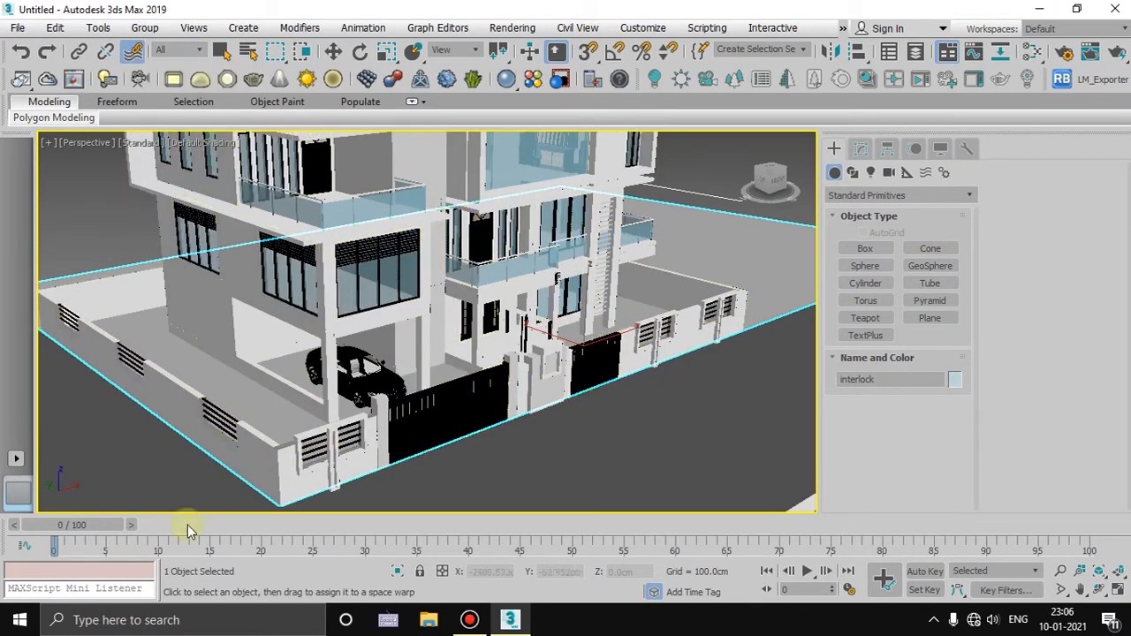
click(171, 189)
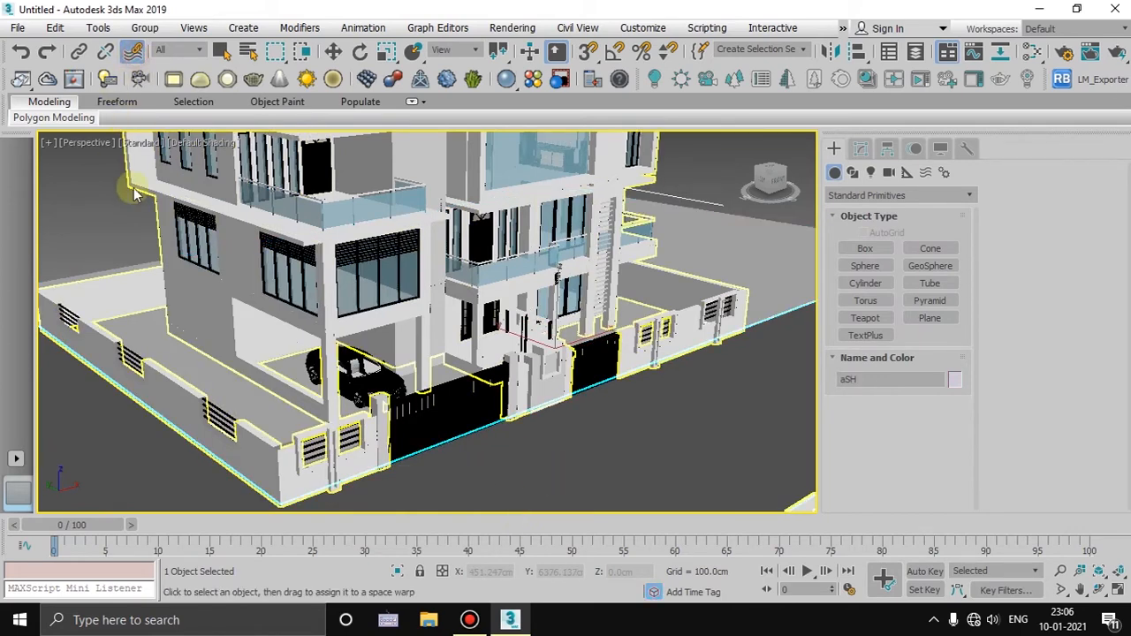
click(407, 309)
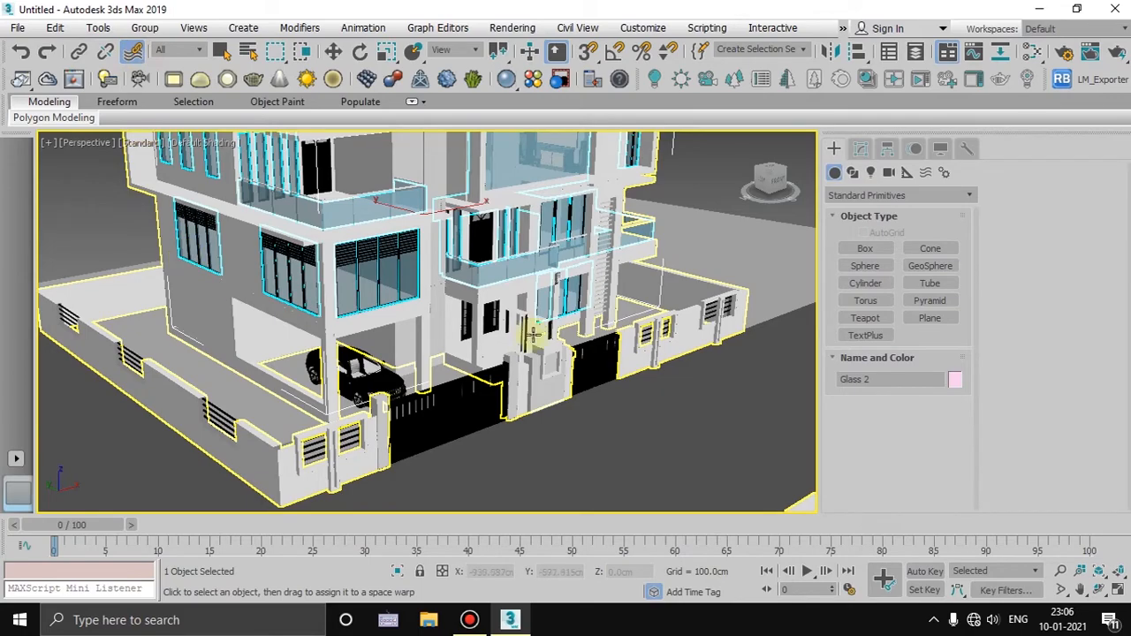
alt+middle_drag(533, 334, 497, 395)
scroll(514, 407, down, 3)
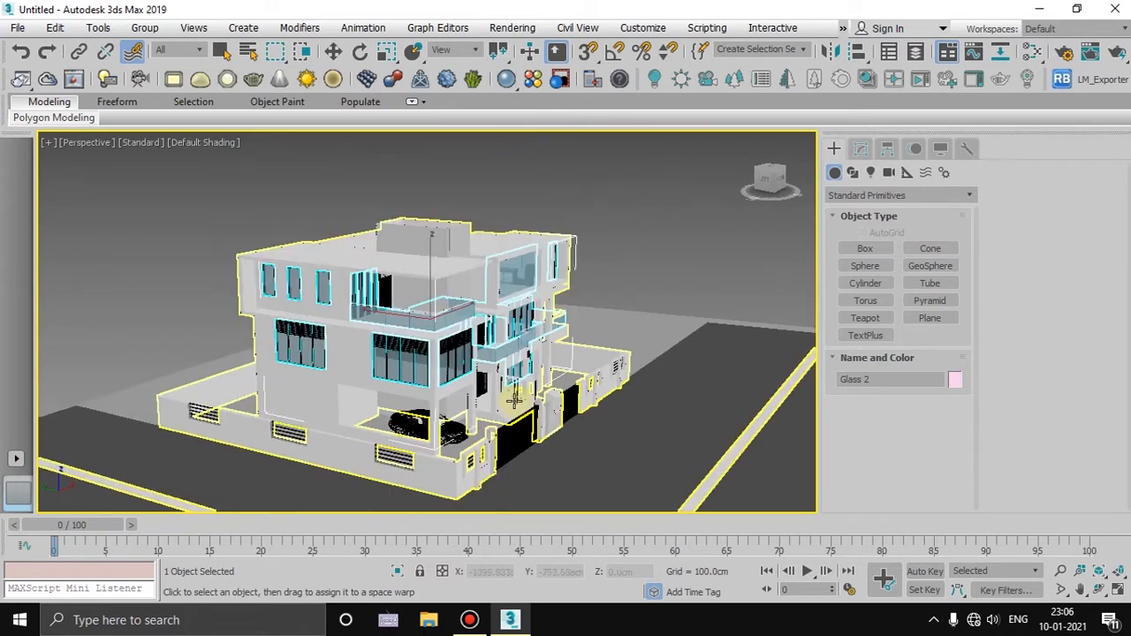
- Open the link manager, check the list of linked files for the Revit project, and close it
click(509, 620)
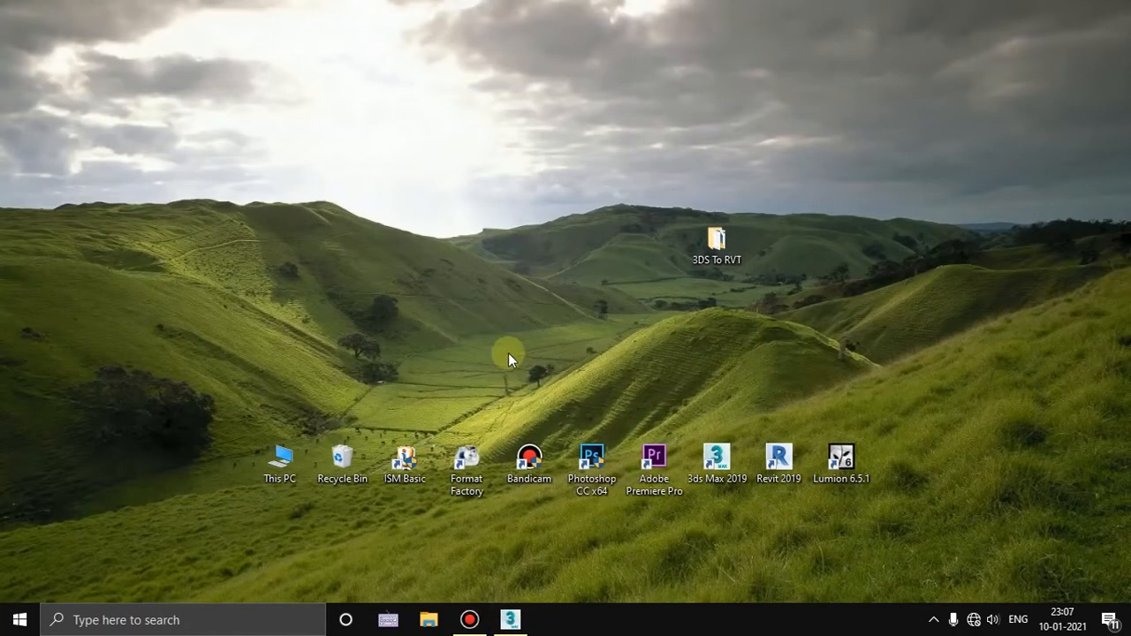
click(509, 621)
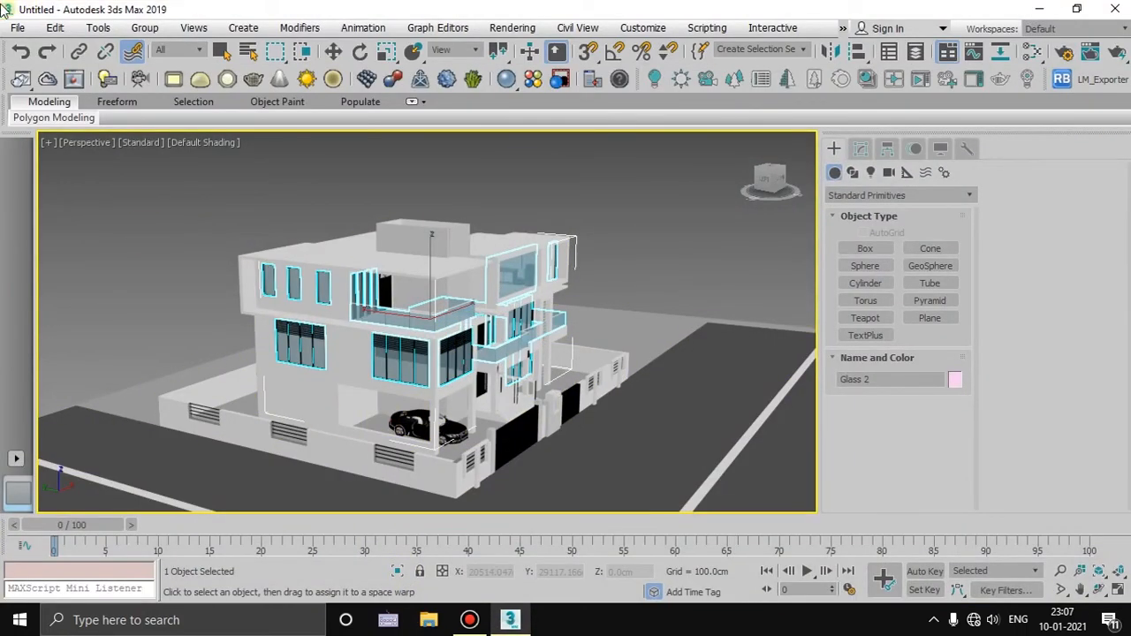
click(18, 27)
mouse_move(60, 332)
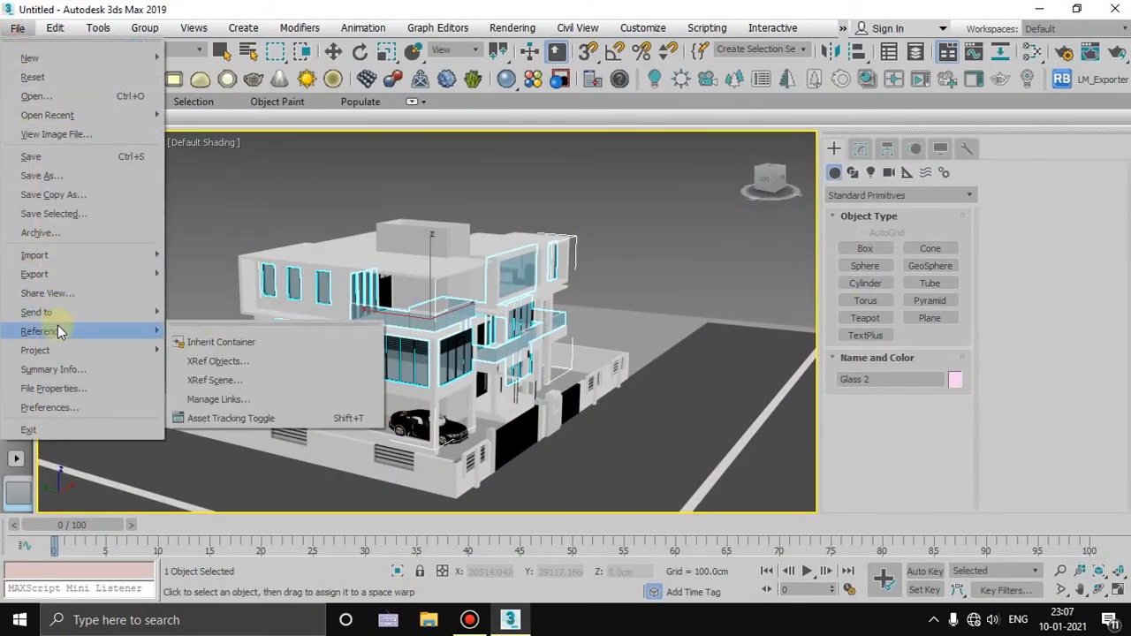
click(247, 399)
click(277, 226)
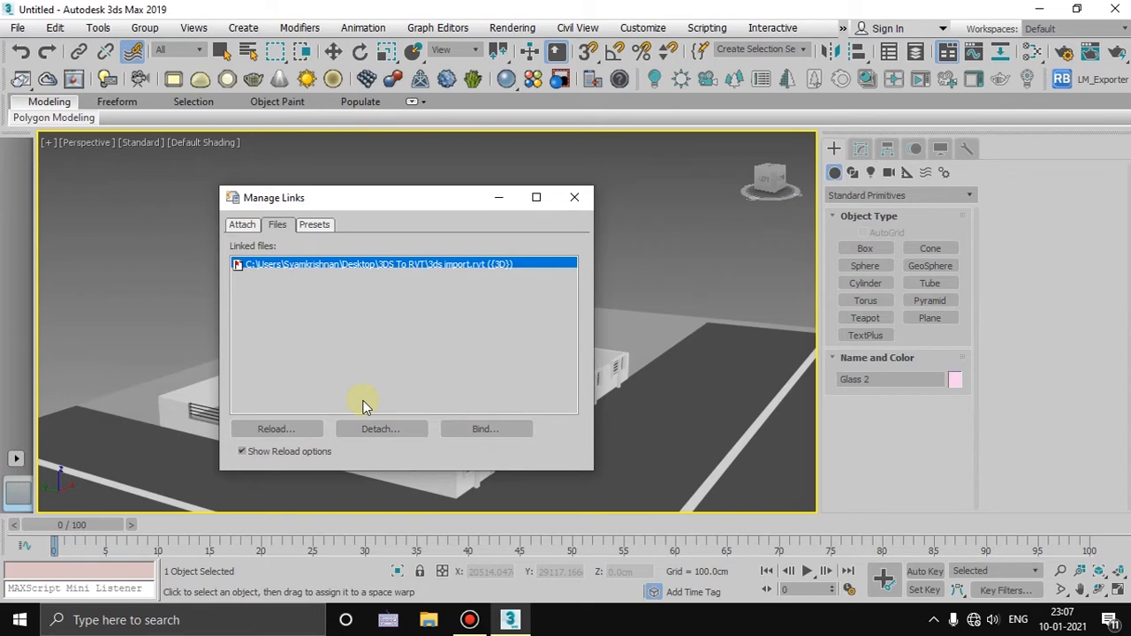
click(571, 198)
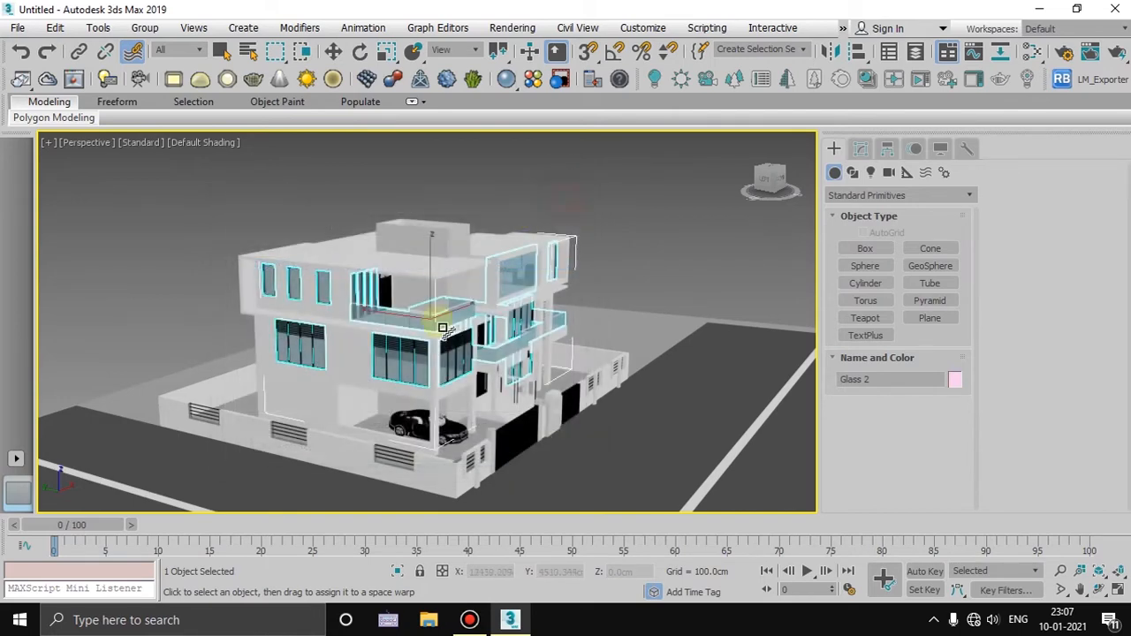
- Inspect the house from the front, then review the linked files and attach options in the link manager again
alt+middle_drag(449, 371, 395, 435)
scroll(392, 408, up, 3)
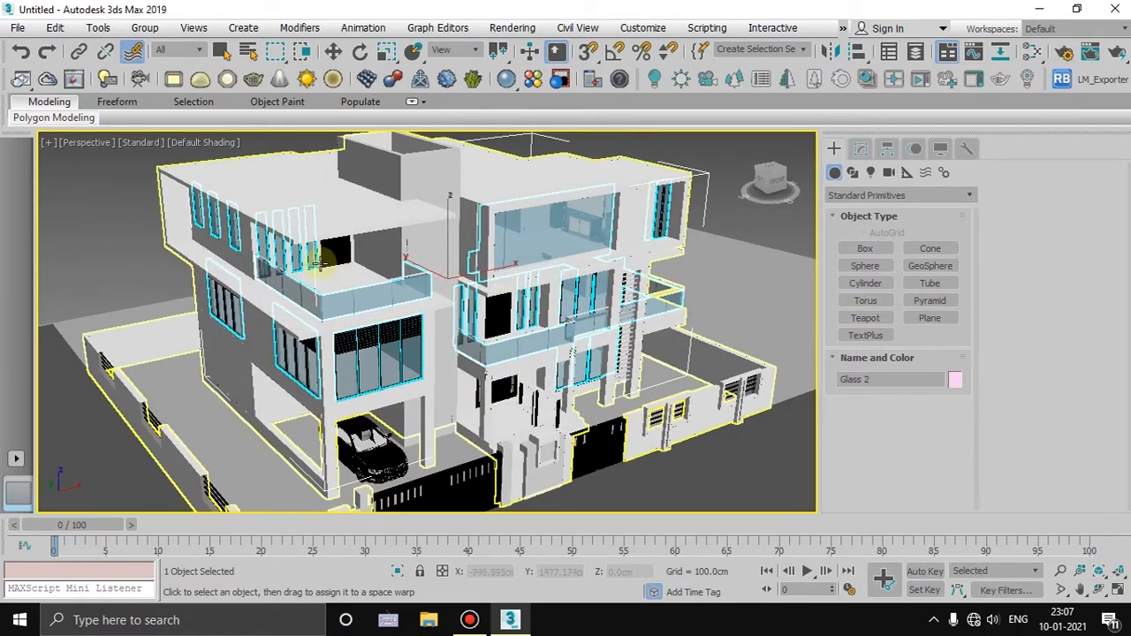
alt+middle_drag(439, 328, 366, 295)
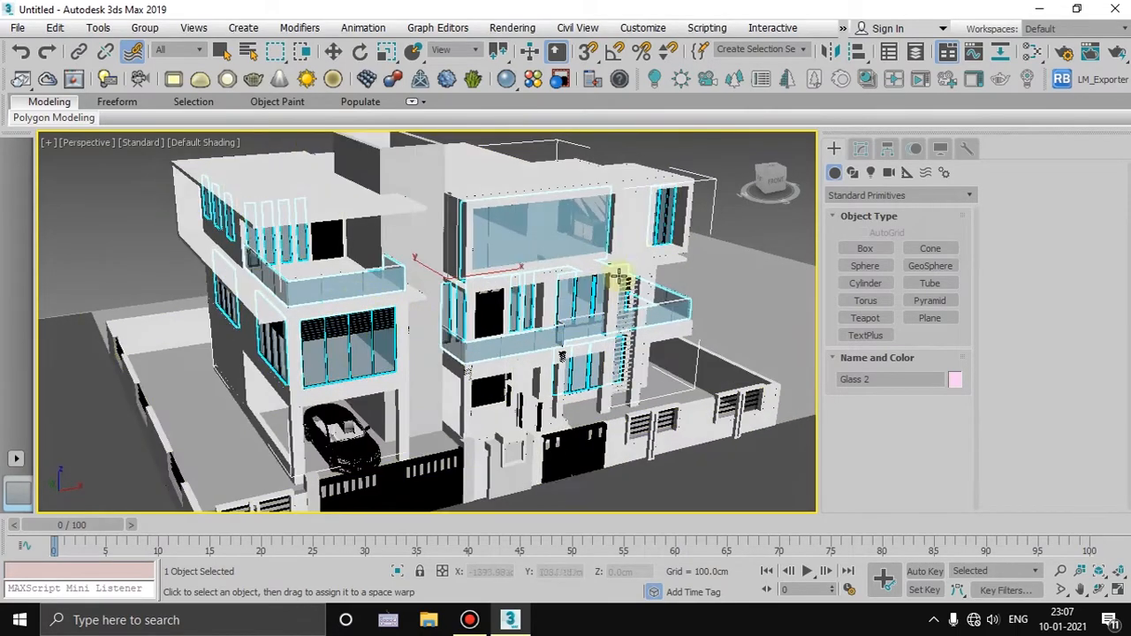
mouse_move(378, 341)
alt+middle_down()
mouse_move(378, 324)
mouse_move(373, 333)
alt+middle_up()
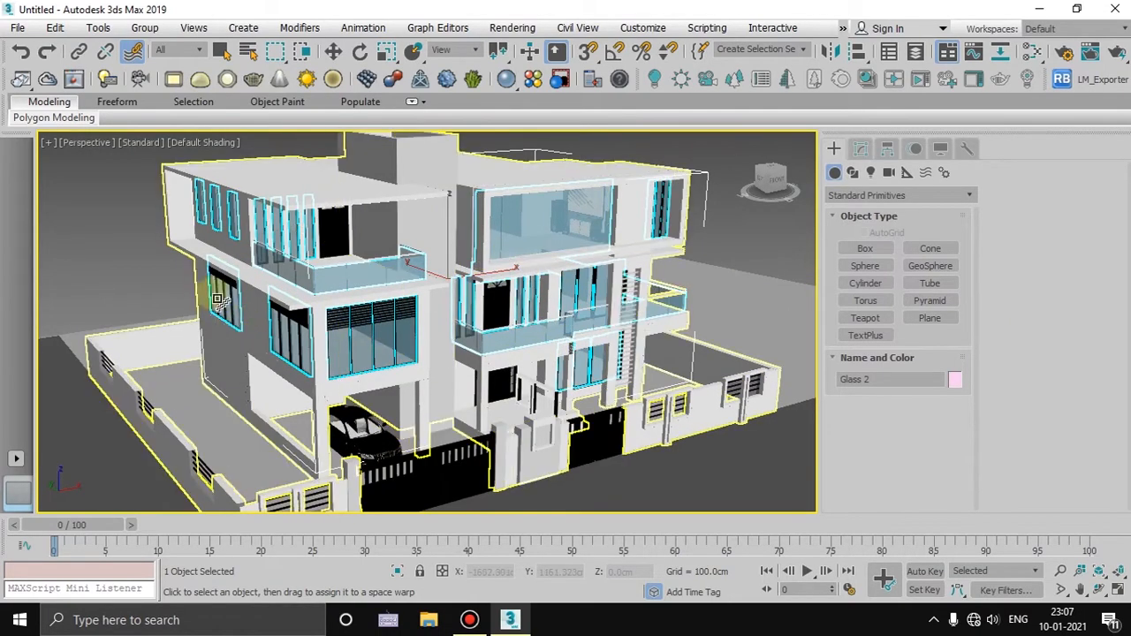
click(17, 28)
mouse_move(66, 265)
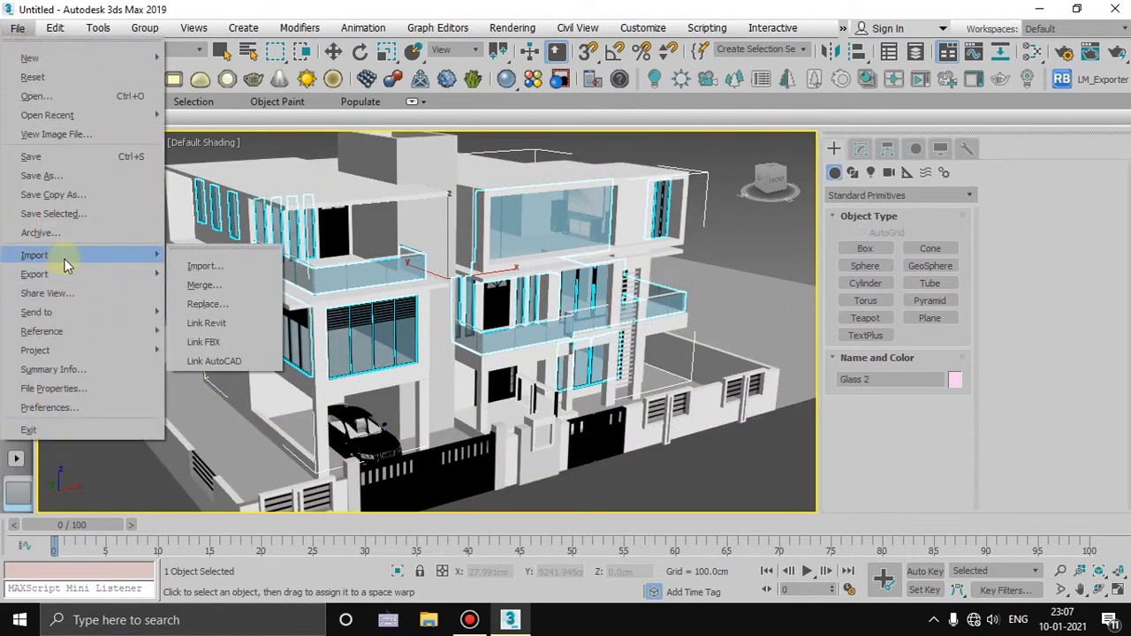
mouse_move(91, 330)
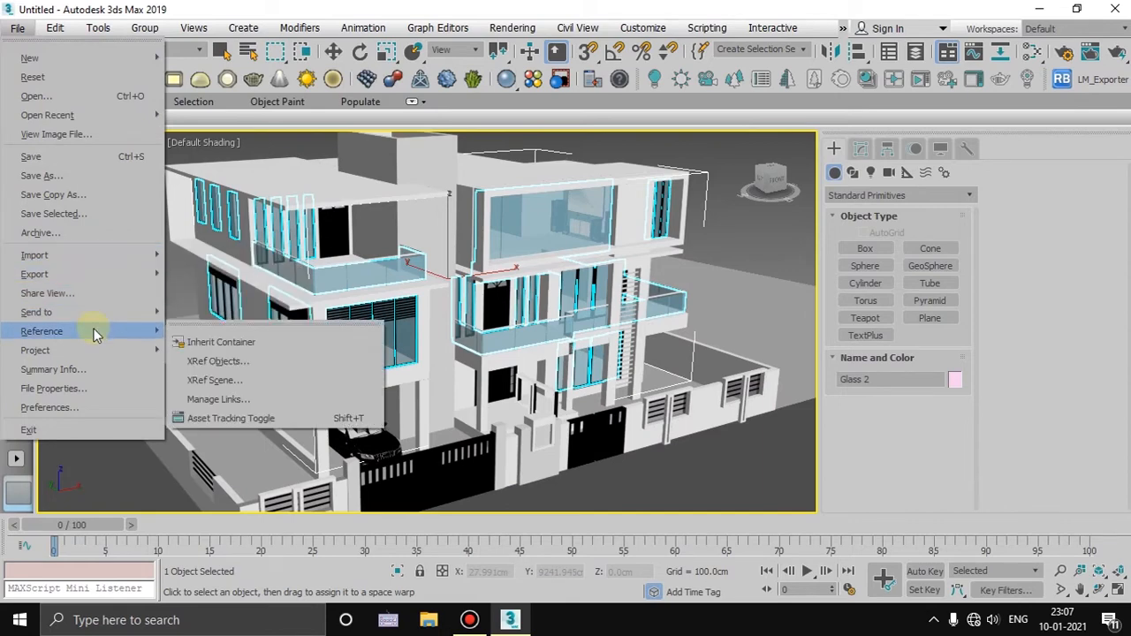
click(221, 398)
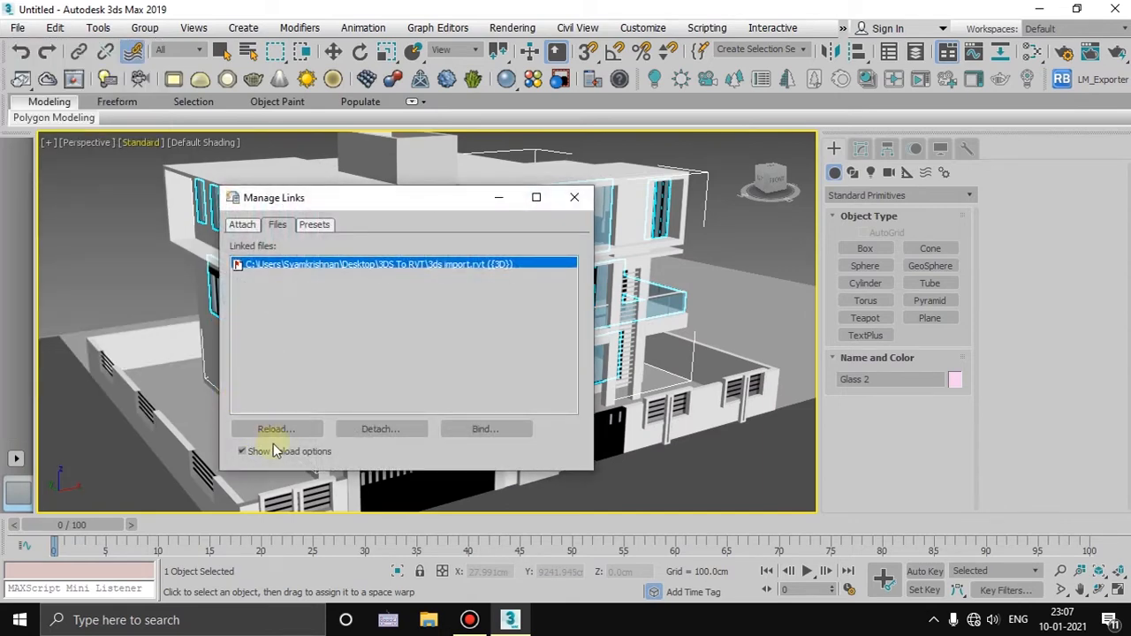
click(243, 226)
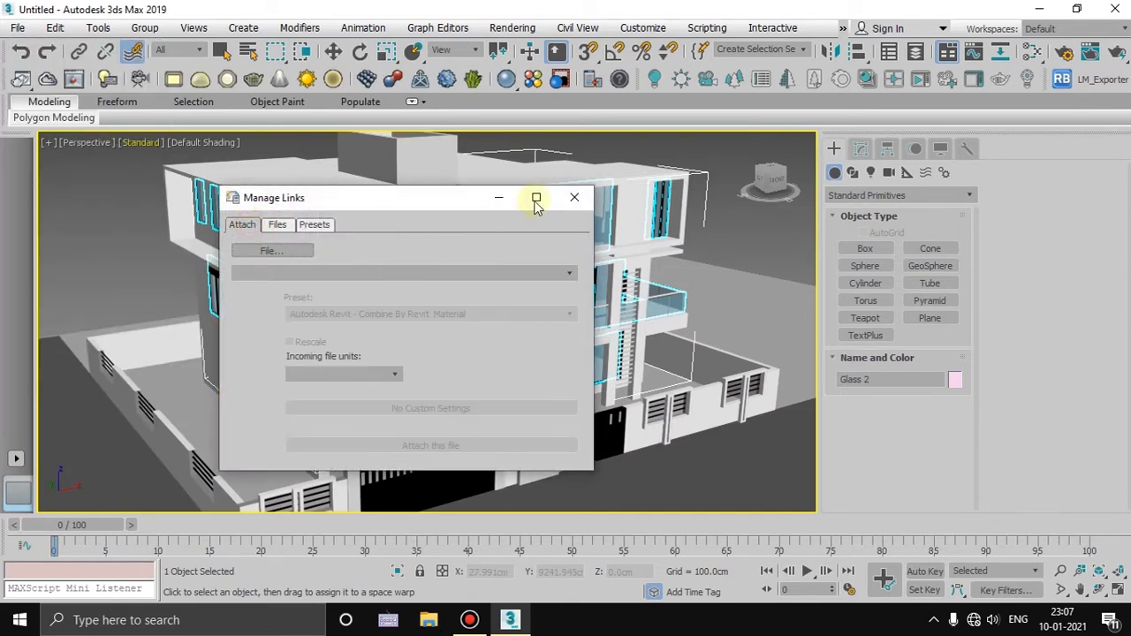
click(569, 199)
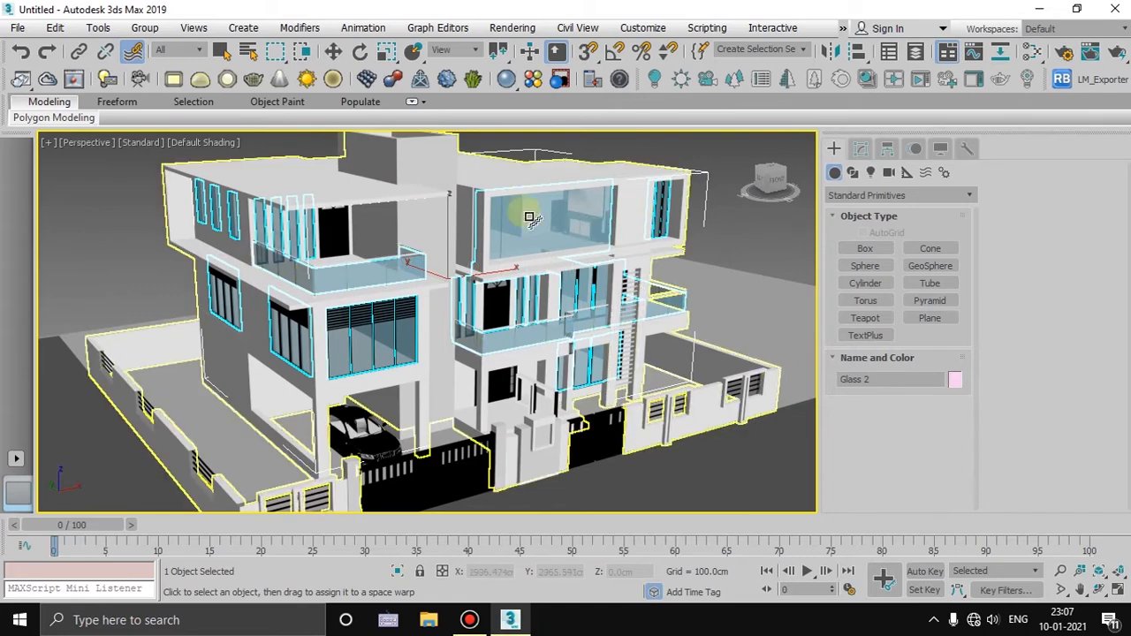
- Clear the selection and create a new VRayMtl material in the Slate Material Editor
alt+middle_drag(529, 217, 176, 291)
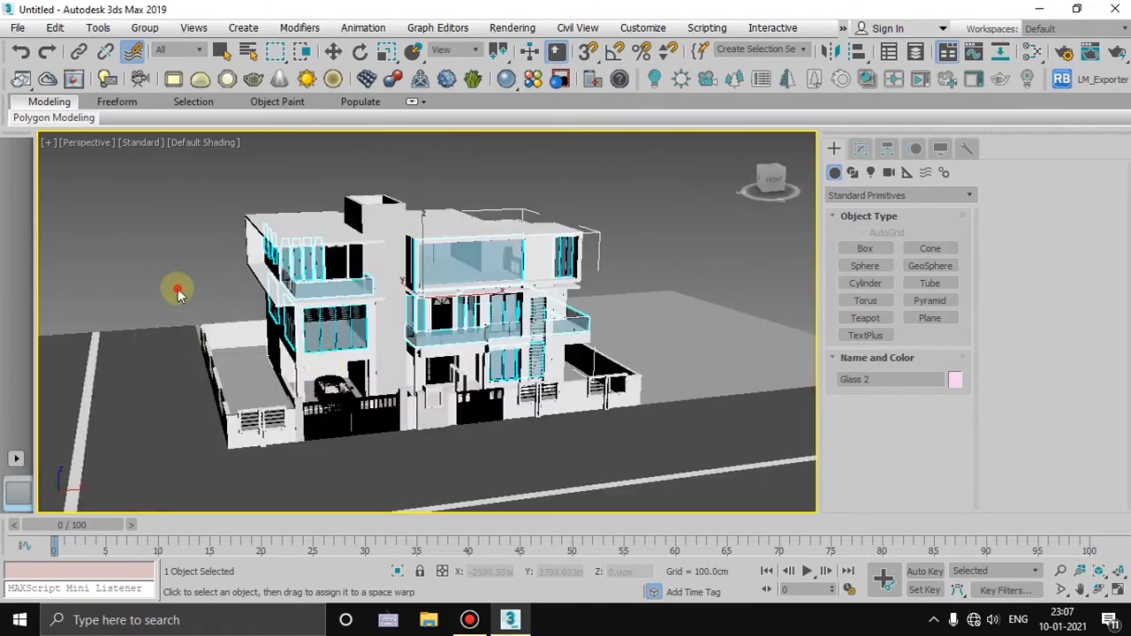
click(177, 292)
alt+middle_drag(424, 375, 388, 393)
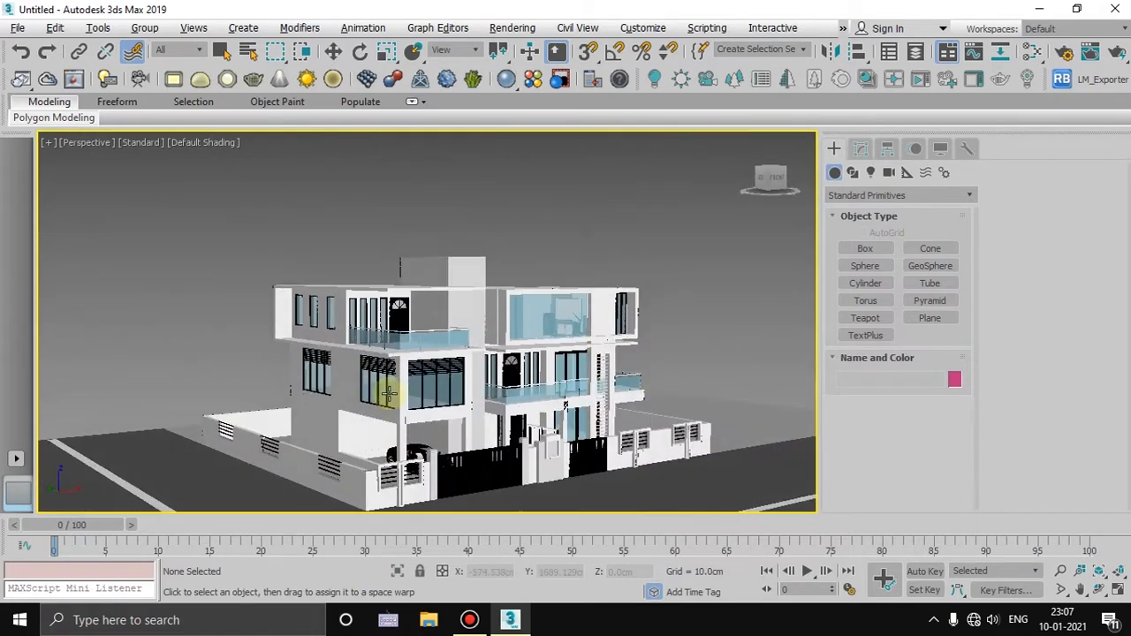
middle_drag(421, 439, 457, 414)
scroll(469, 436, up, 3)
middle_drag(455, 294, 426, 337)
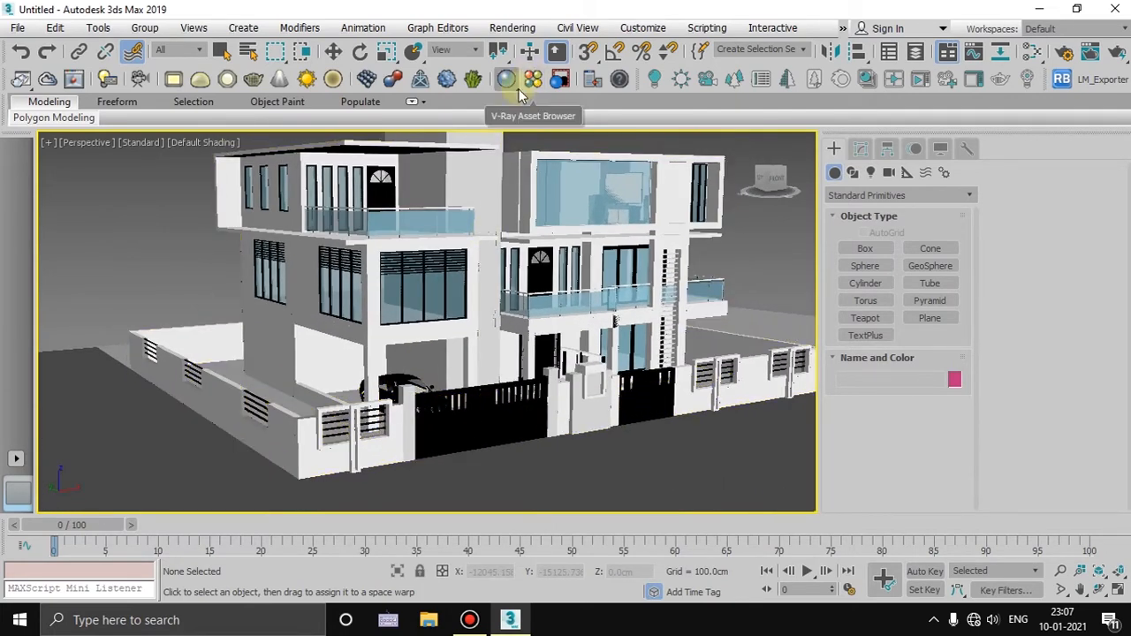
click(506, 80)
click(638, 372)
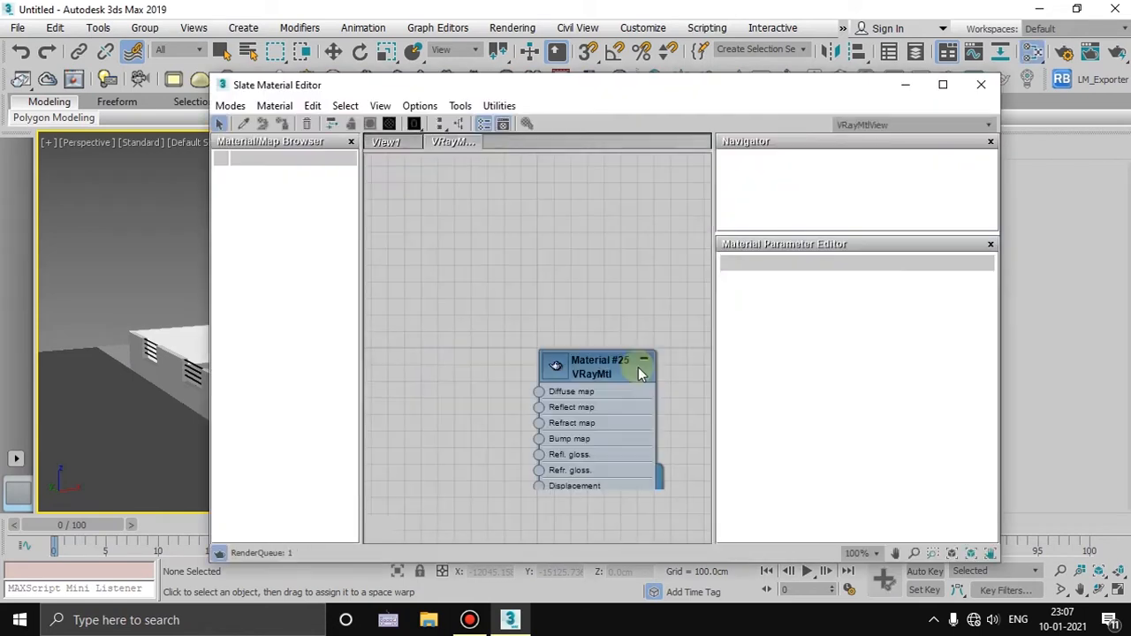
- Switch the material editor from Slate to compact mode and move its window clear of the house
drag(593, 89, 543, 56)
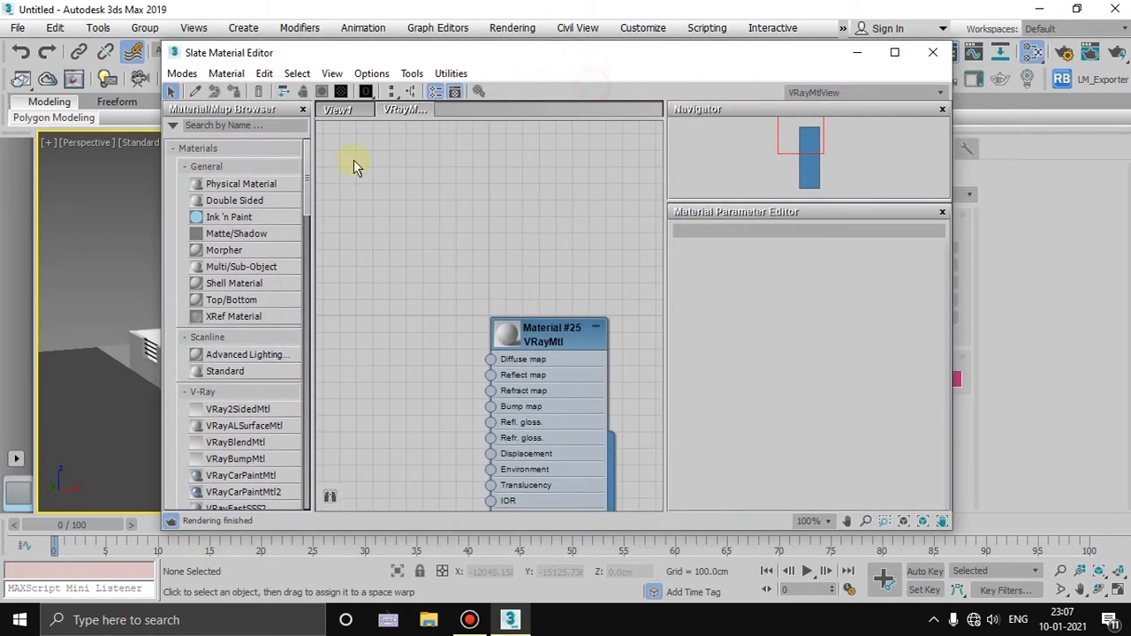
click(182, 74)
click(212, 92)
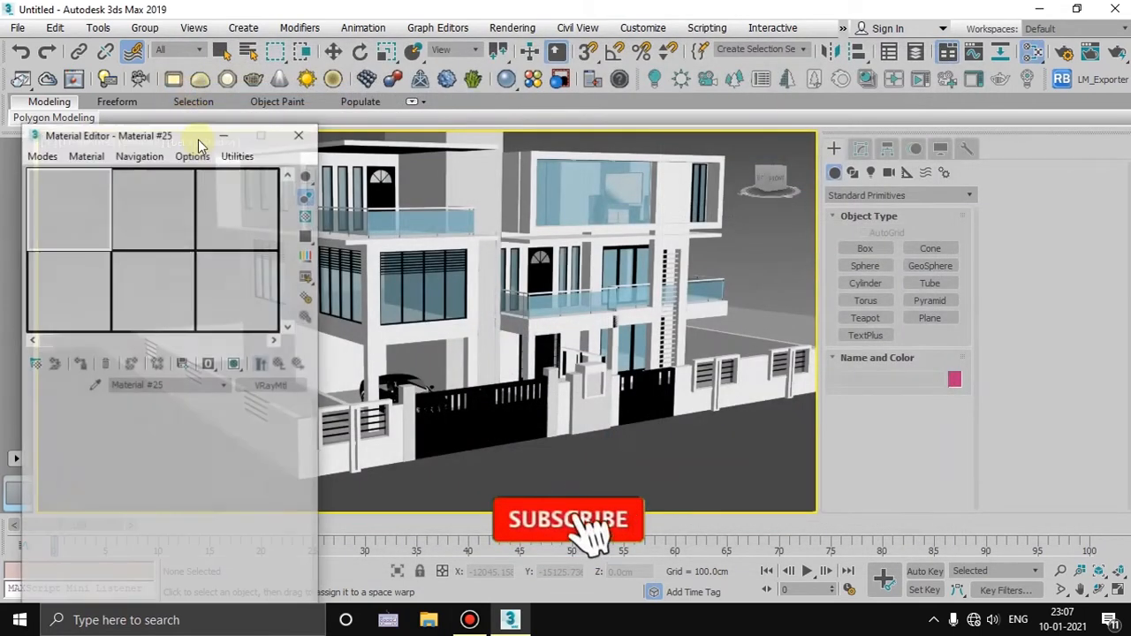
drag(157, 140, 210, 57)
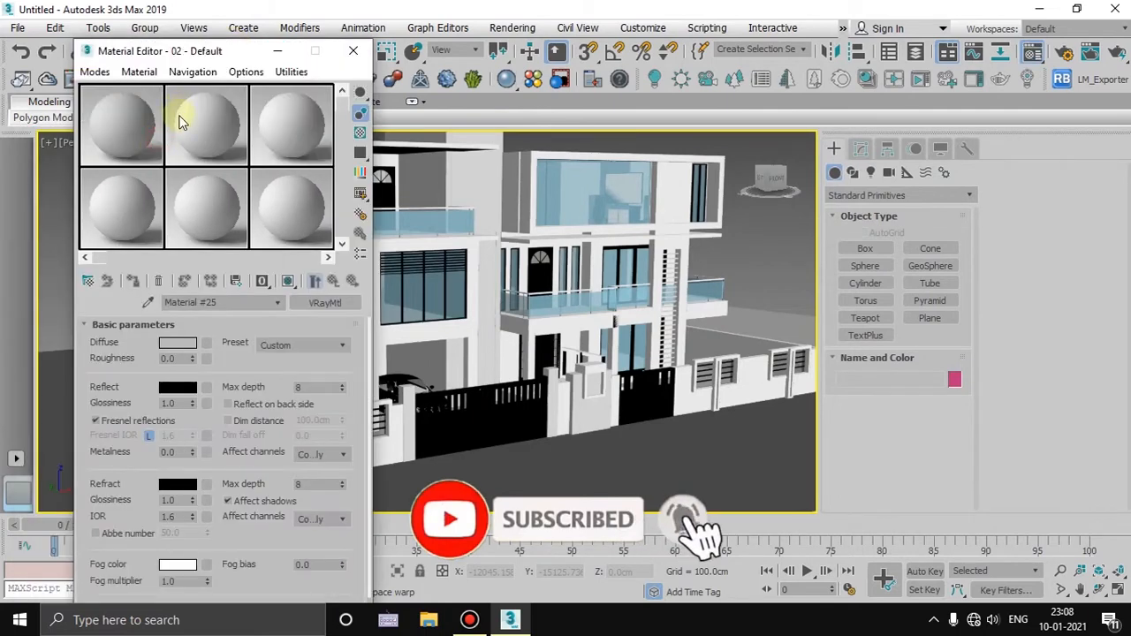
- Return the material editor to Slate mode, view the full list of VRayMtl node inputs, and close the editor
click(95, 72)
click(152, 112)
scroll(511, 276, down, 2)
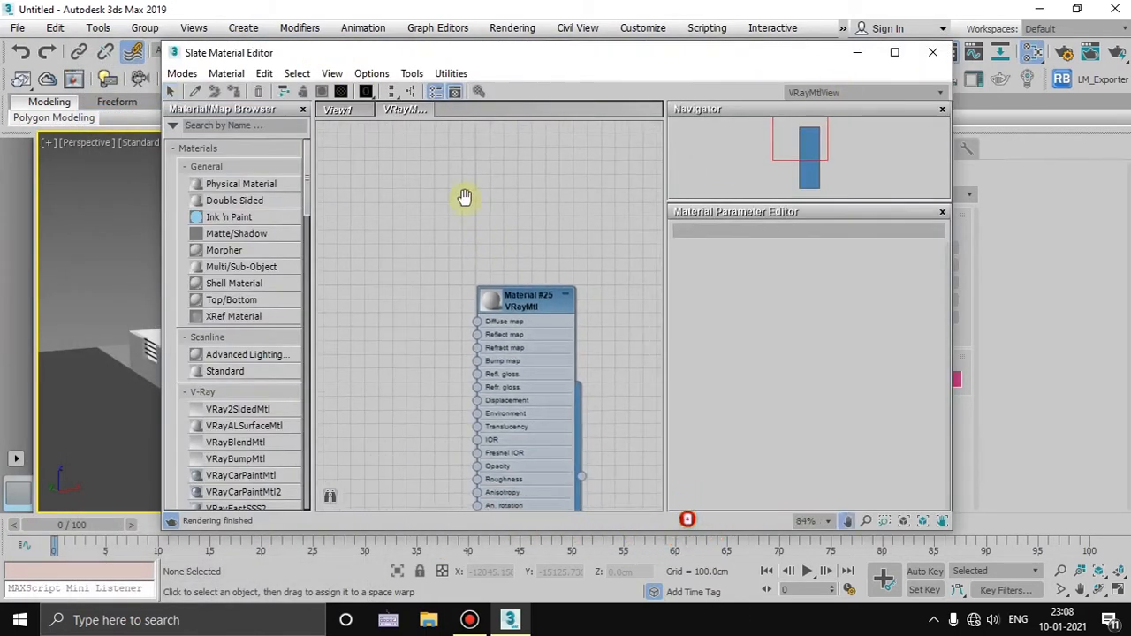
middle_drag(475, 324, 398, 238)
scroll(406, 257, down, 1)
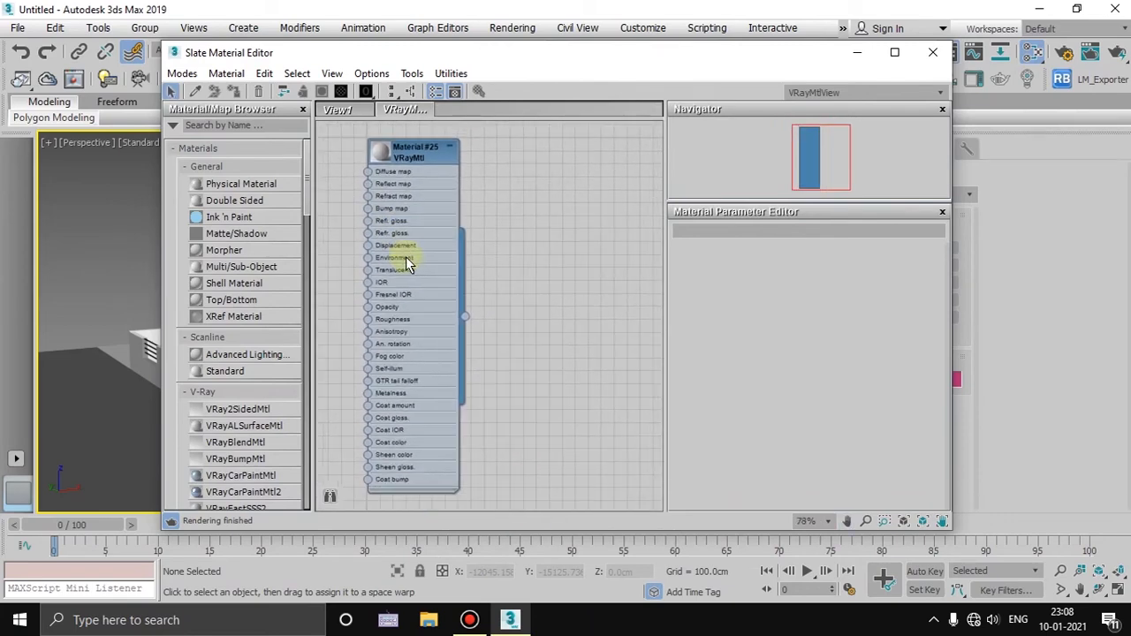
click(936, 52)
- Open the V-Ray Asset Browser and look through the Paper, Emissive and Bricks material categories
click(536, 85)
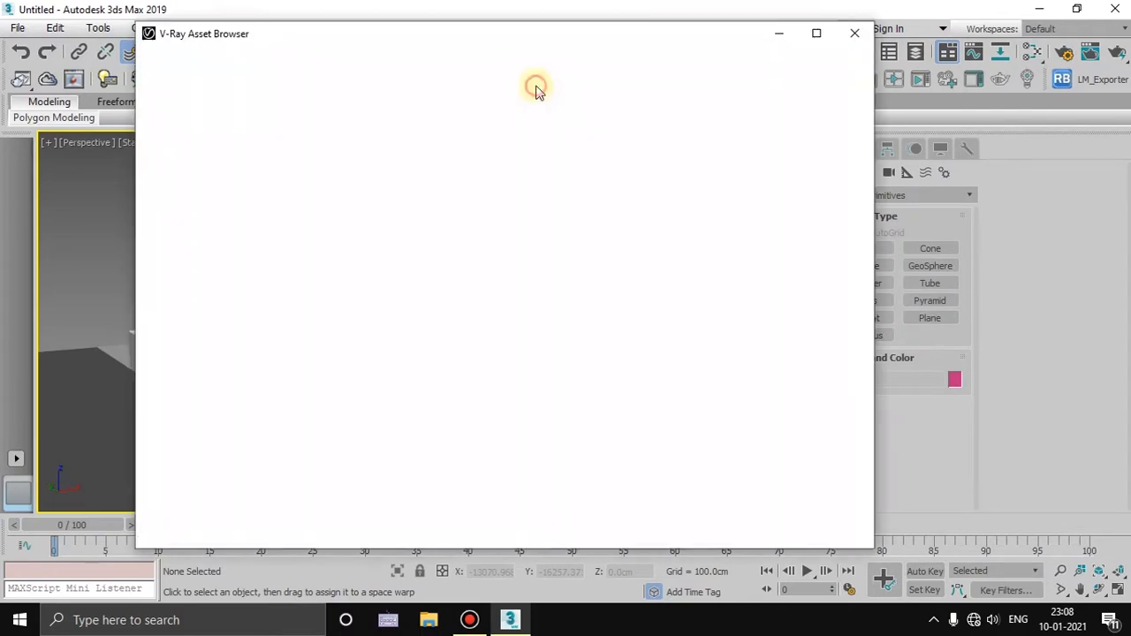
drag(593, 38, 762, 43)
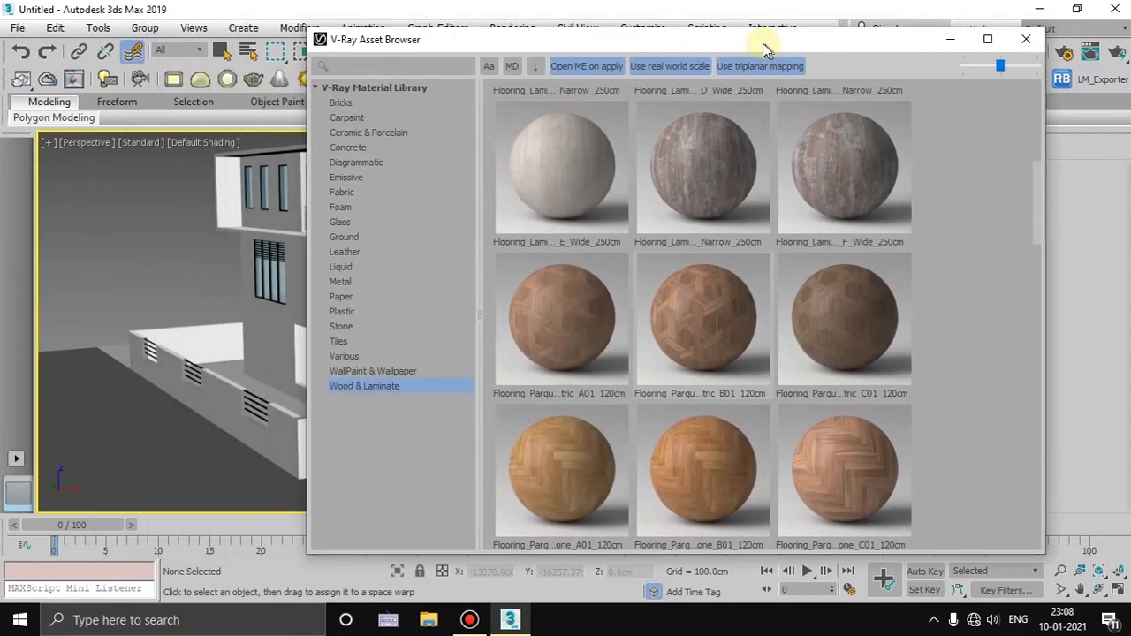
click(352, 298)
click(367, 177)
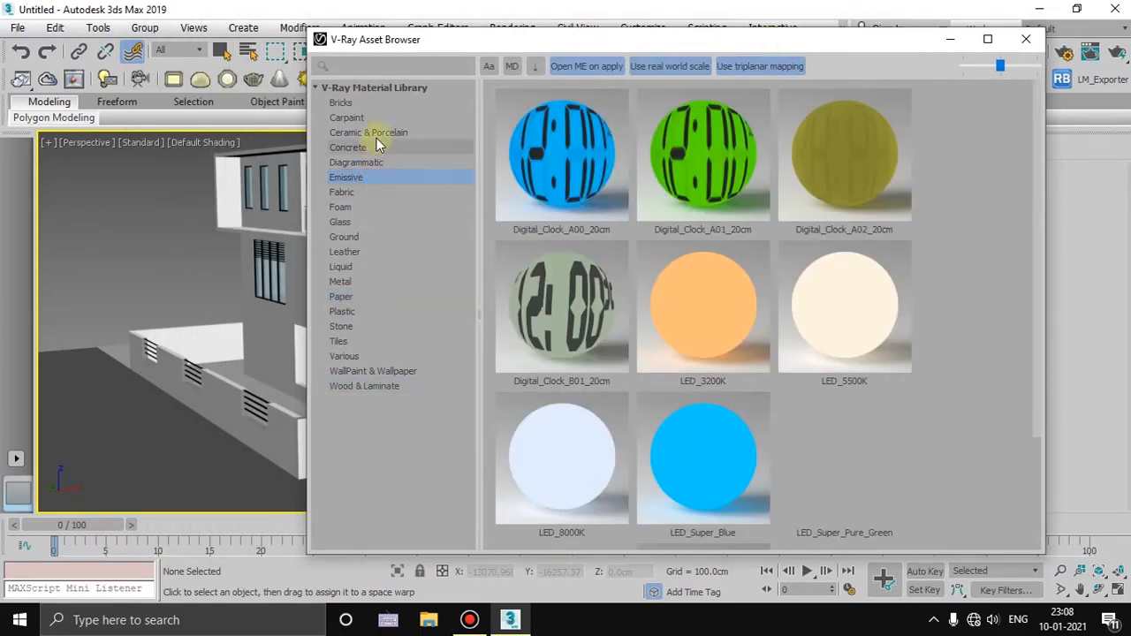
click(359, 106)
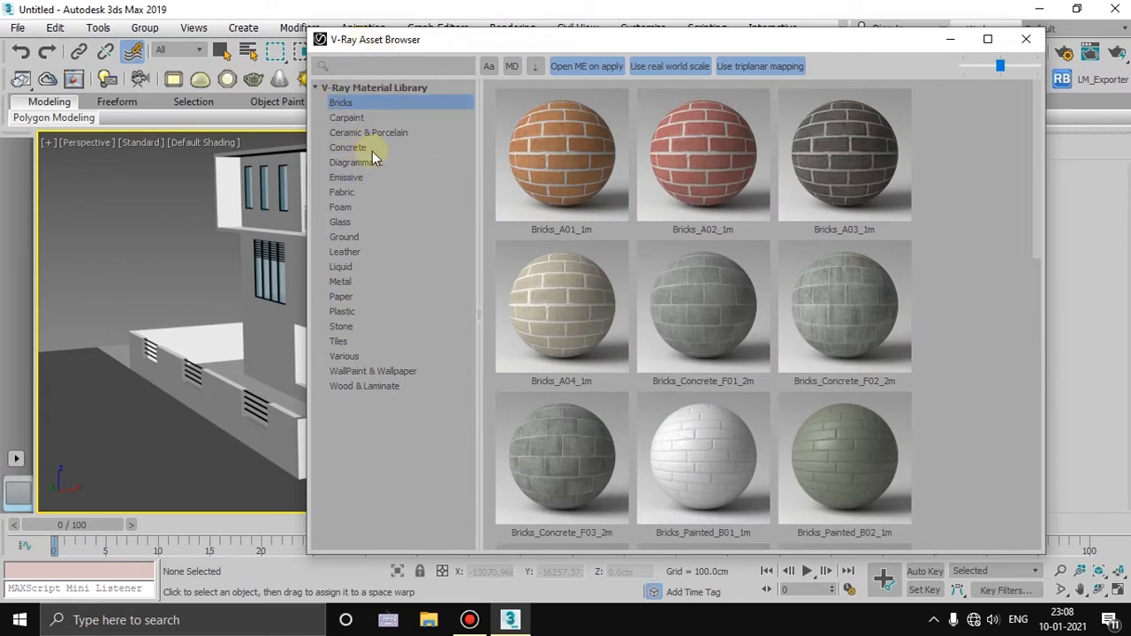
scroll(705, 299, down, 5)
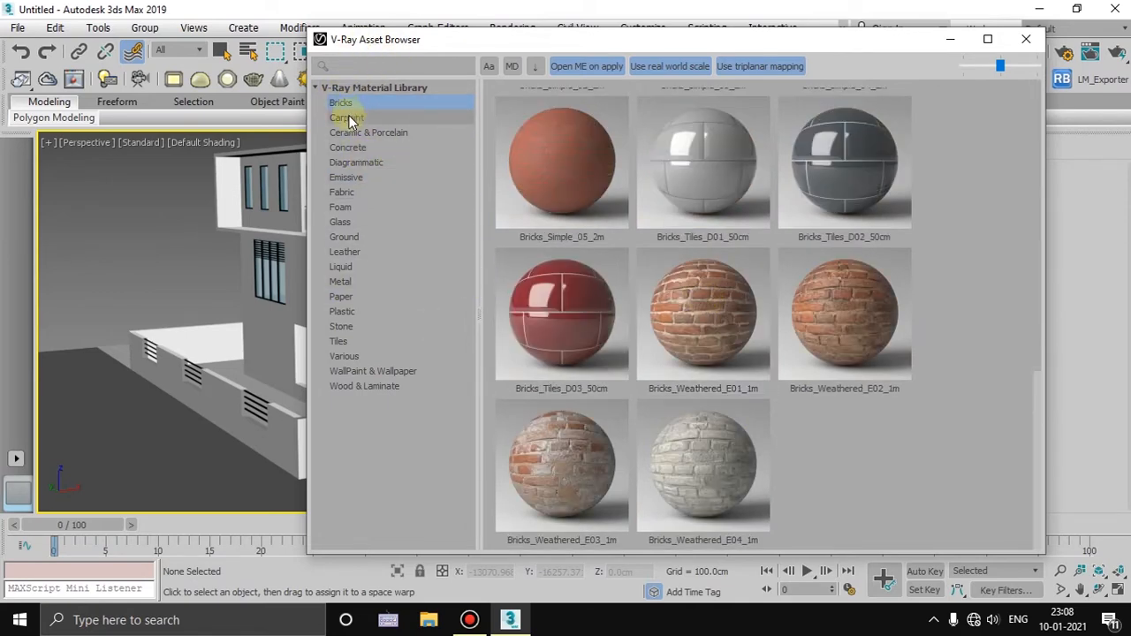
- Look through the Carpaint and Glass categories of the V-Ray material library, and close the asset browser
click(385, 117)
scroll(631, 176, down, 10)
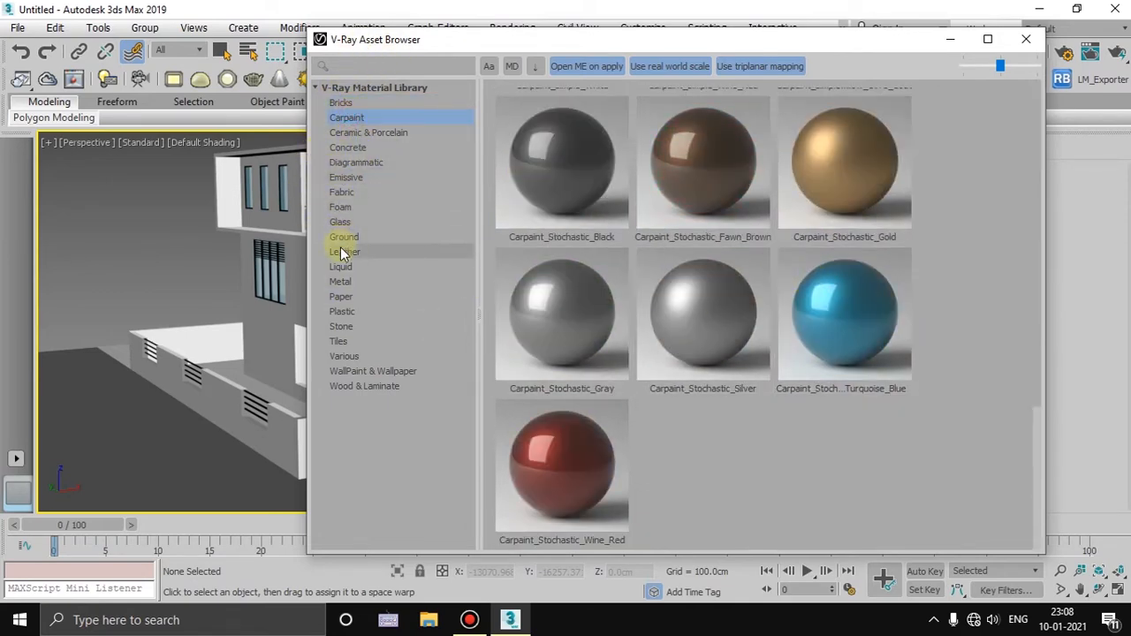
click(340, 222)
scroll(608, 219, down, 5)
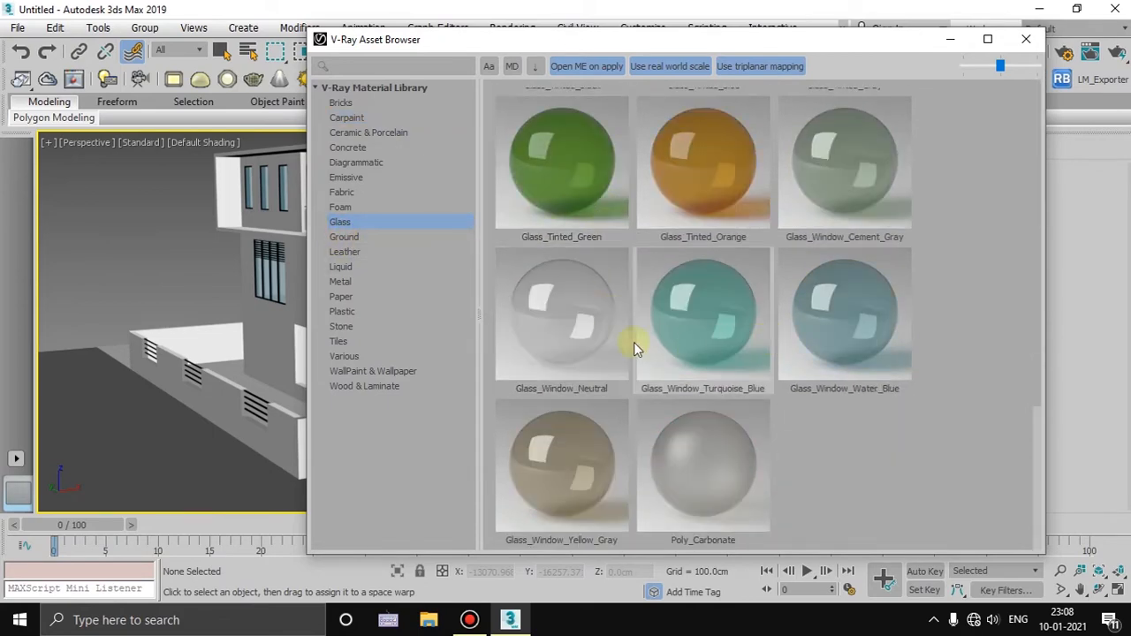
click(1030, 40)
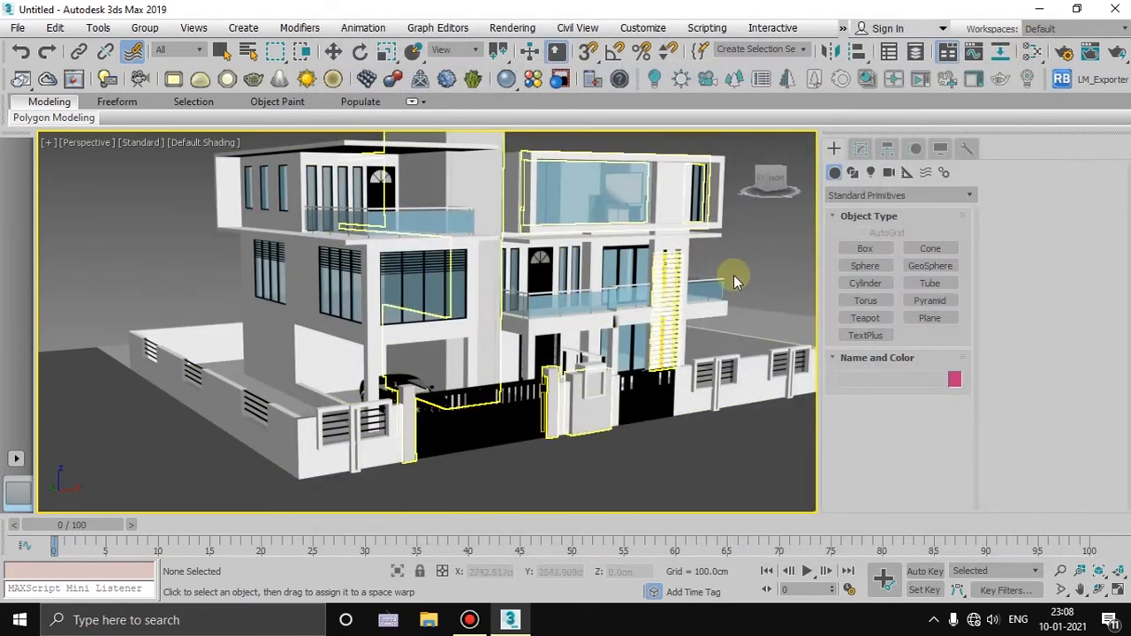
- Select the combined black object that contains the front gates, window frames and fence grilles
mouse_move(727, 278)
middle_down()
mouse_move(714, 280)
mouse_move(739, 280)
mouse_move(725, 287)
middle_up()
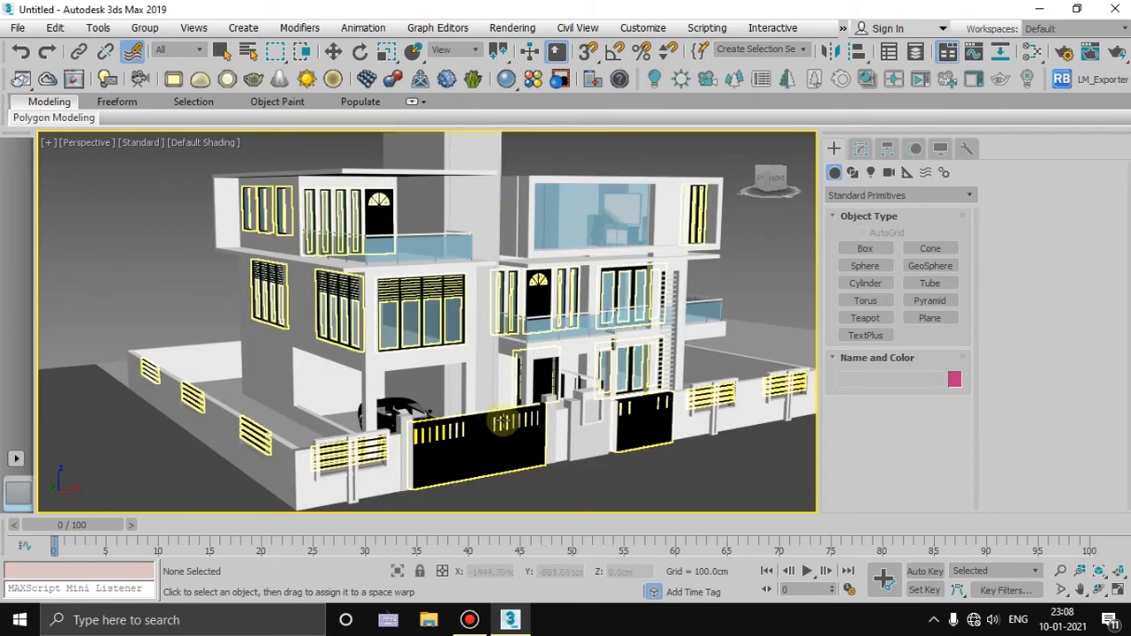
alt+middle_drag(515, 428, 690, 231)
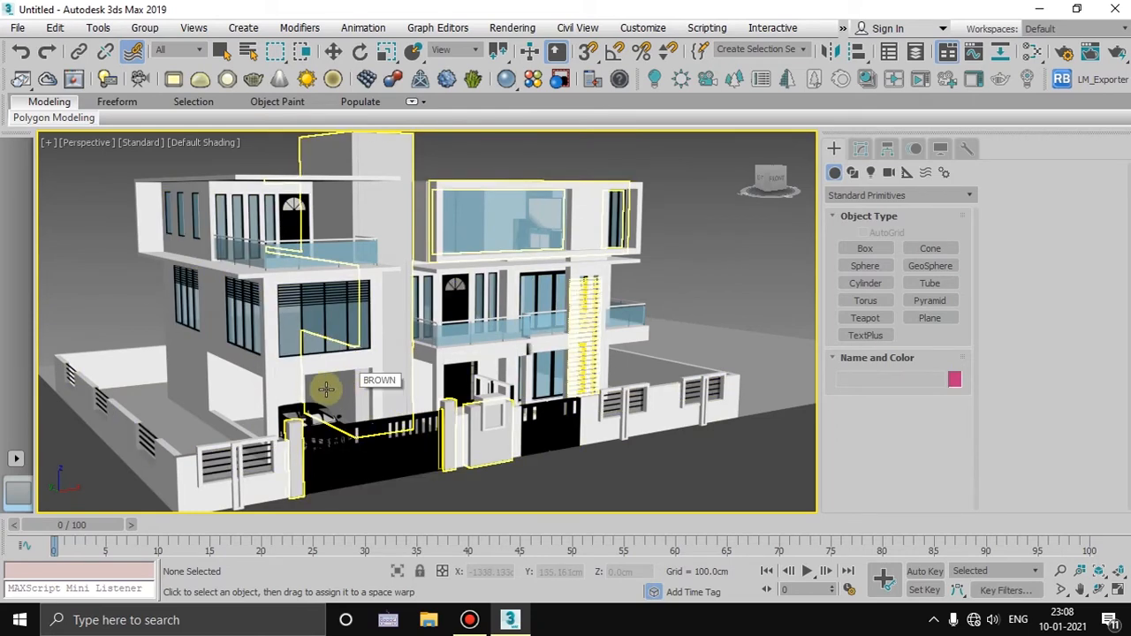
middle_drag(326, 389, 387, 400)
scroll(367, 411, down, 3)
click(427, 423)
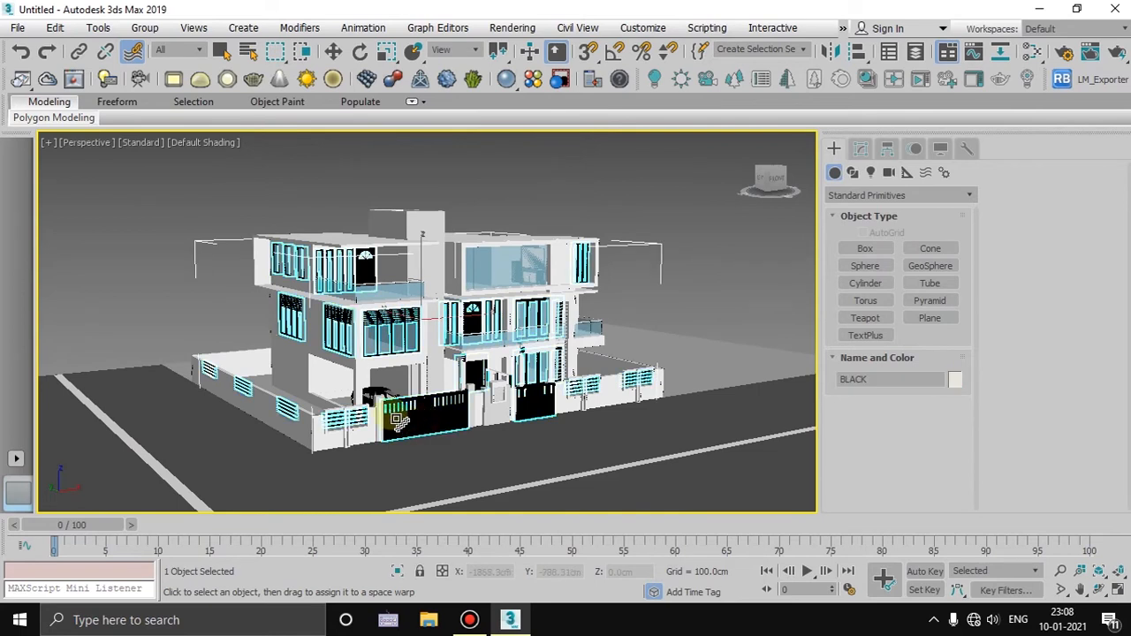